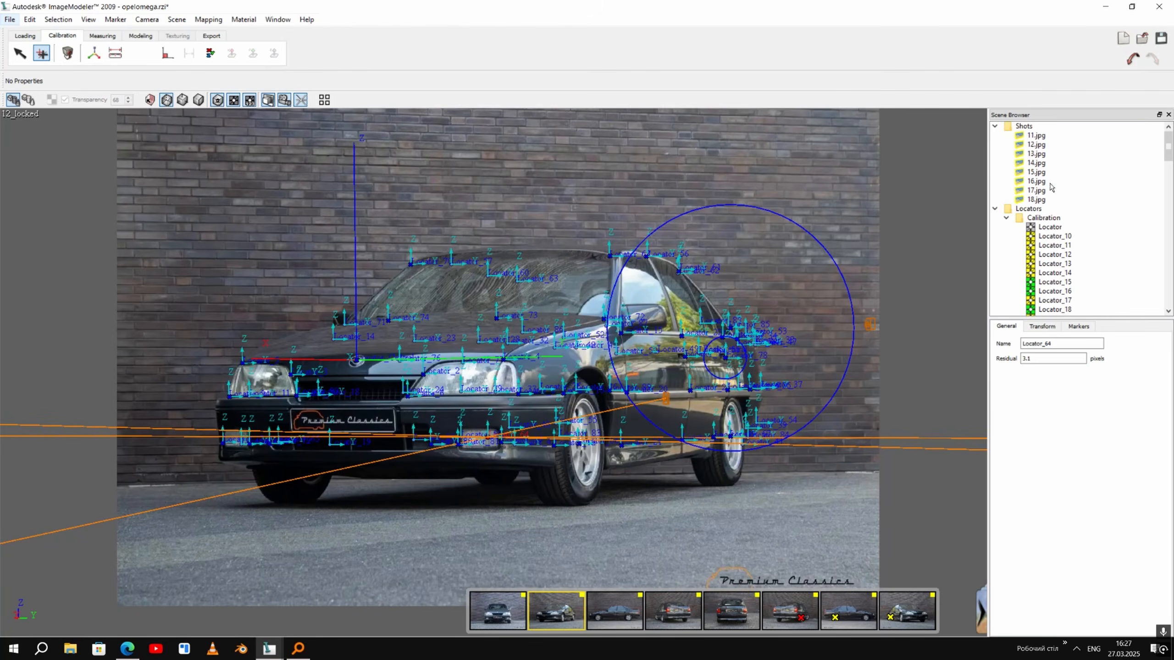
- Look through the calibration locators in the scene browser and dismiss the calibration message
scroll(1043, 185, "down", 19)
scroll(8, 324, "down", 3)
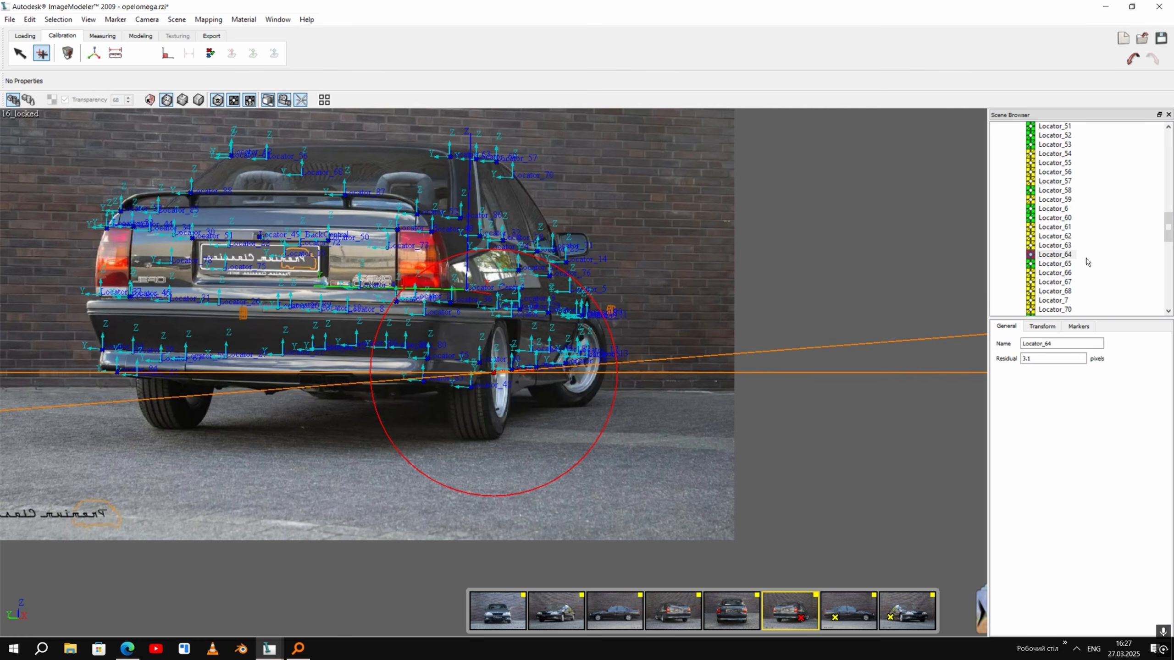
scroll(613, 357, "up", 2)
scroll(613, 356, "down", 2)
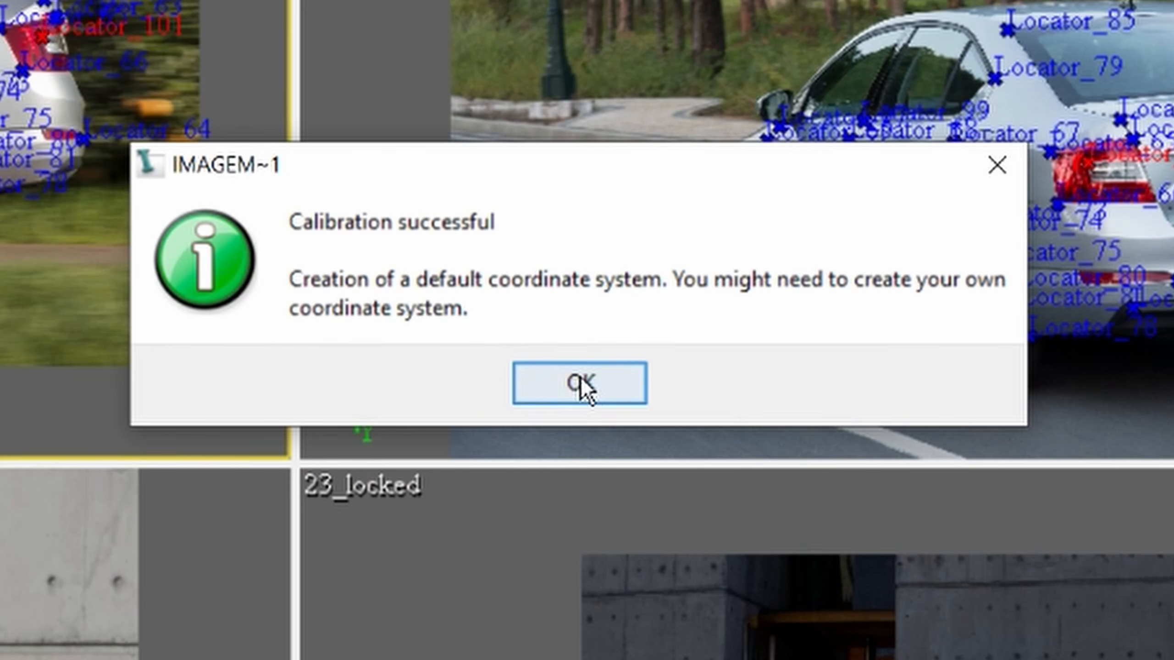
left_click(585, 346)
scroll(1053, 209, "down", 8)
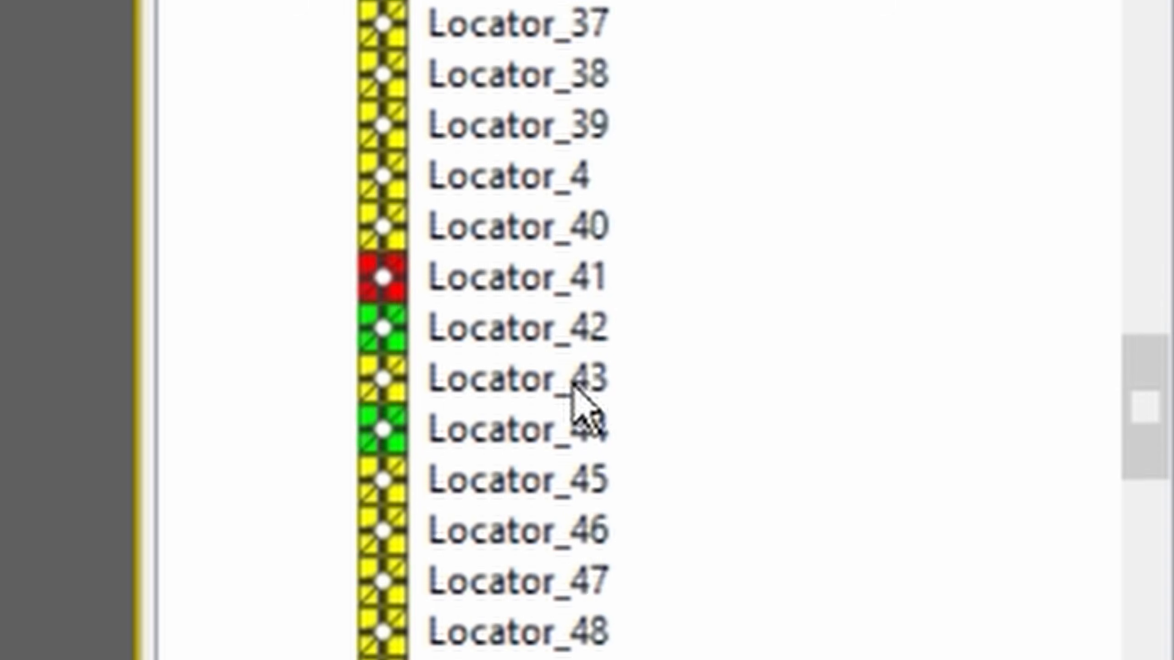
scroll(573, 385, "down", 20)
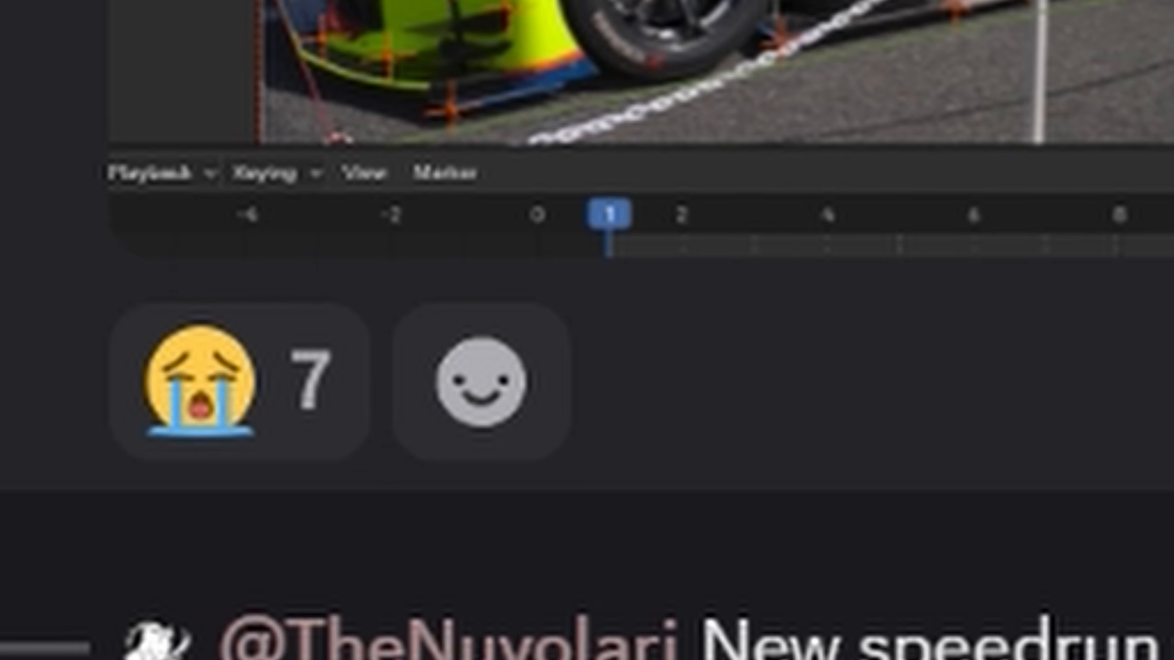
- React to the chat message with the fire emoji
left_click(480, 157)
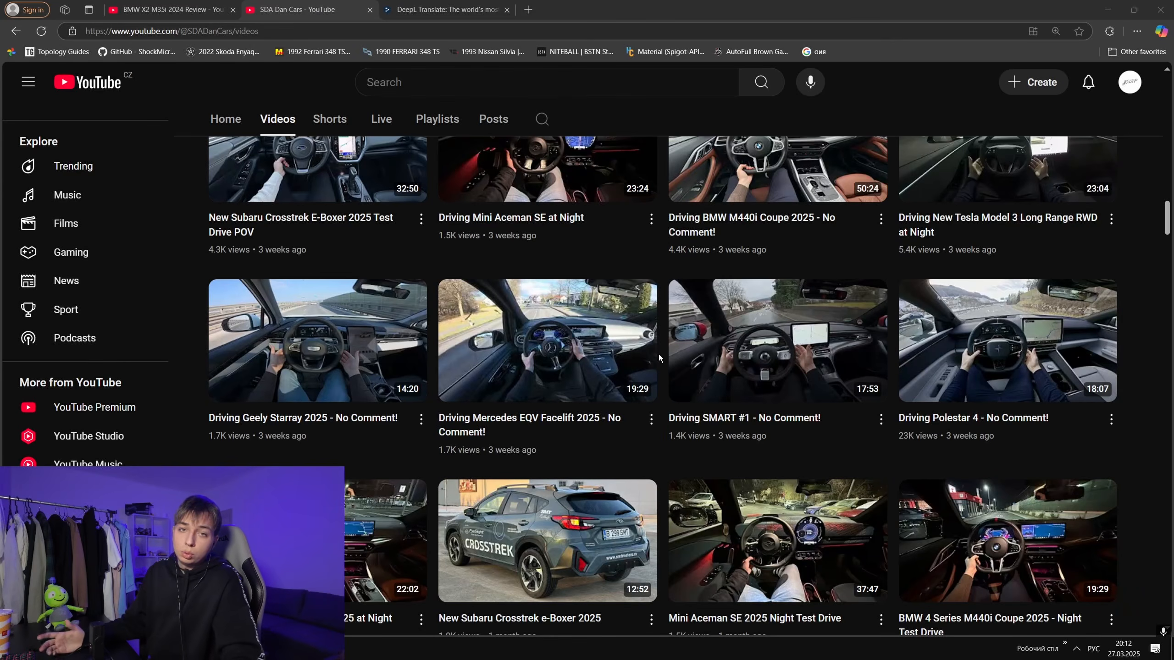
- Browse the SDA Dan Cars channel's videos back up to the channel header and highlight the channel name
scroll(658, 353, "up", 10)
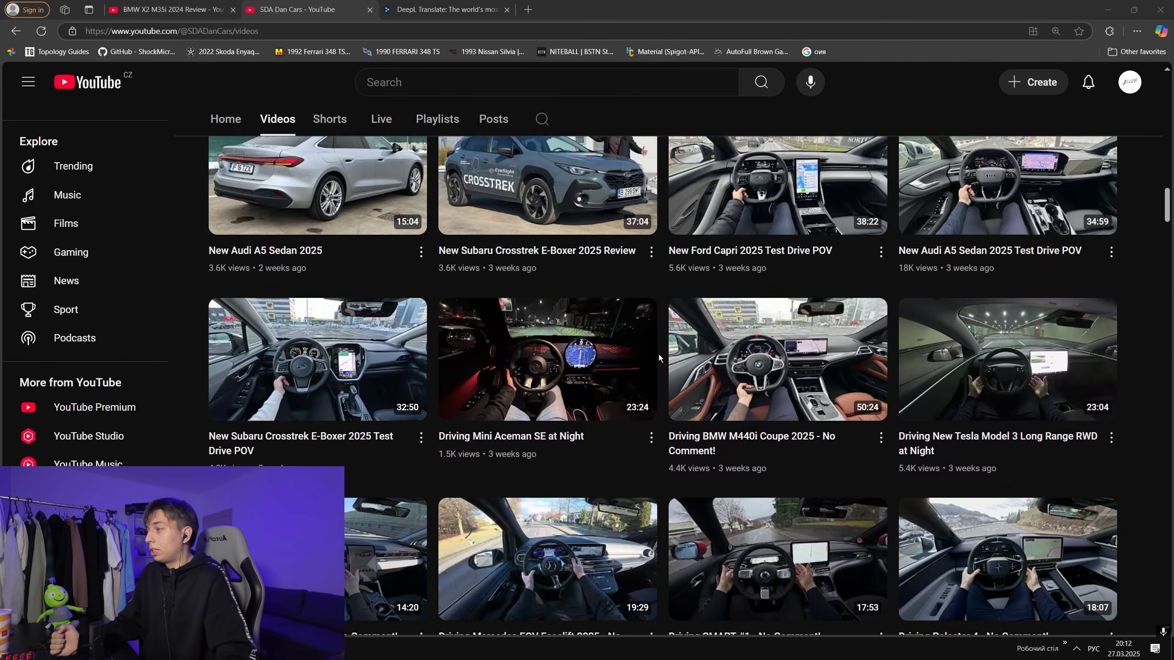
scroll(658, 356, "up", 15)
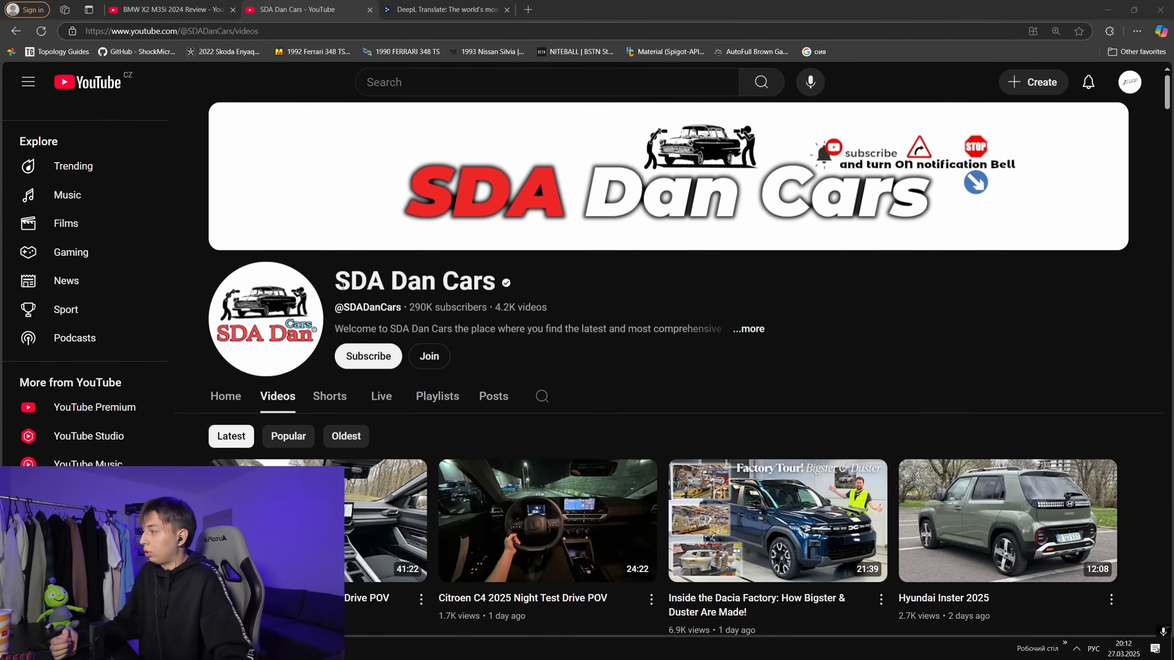
left_click_drag(342, 283, 536, 271)
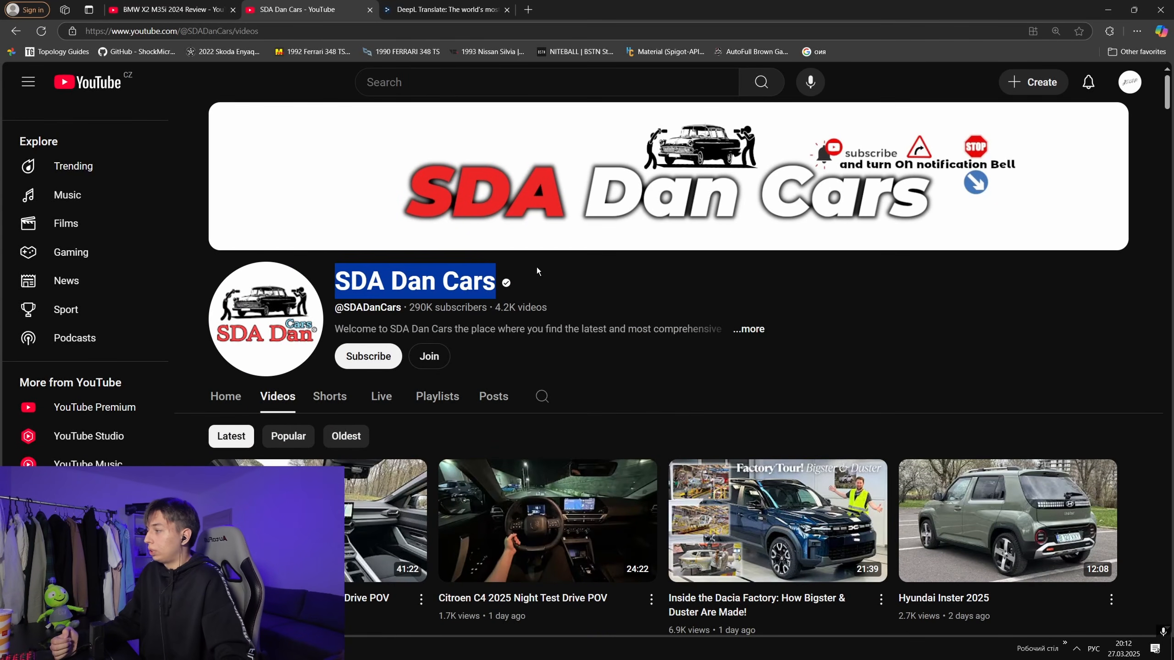
left_click(801, 290)
- Switch to the BMW X2 M35i 2024 Review video, play its exterior walkaround and pause it
left_click(140, 5)
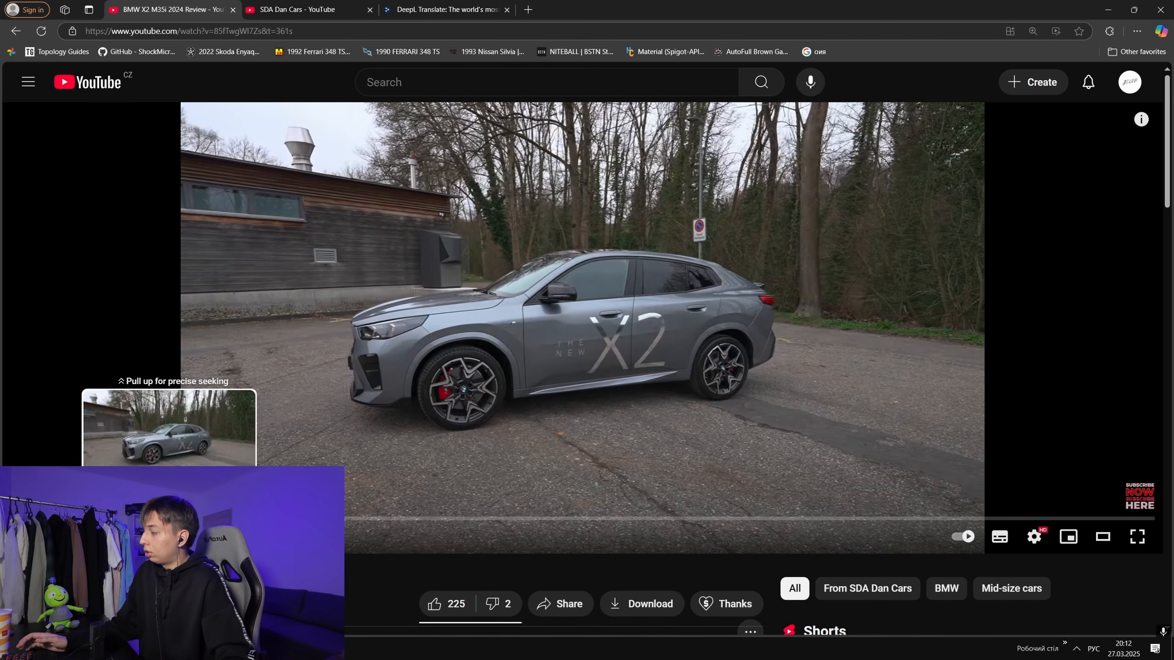
left_click(169, 518)
key("space")
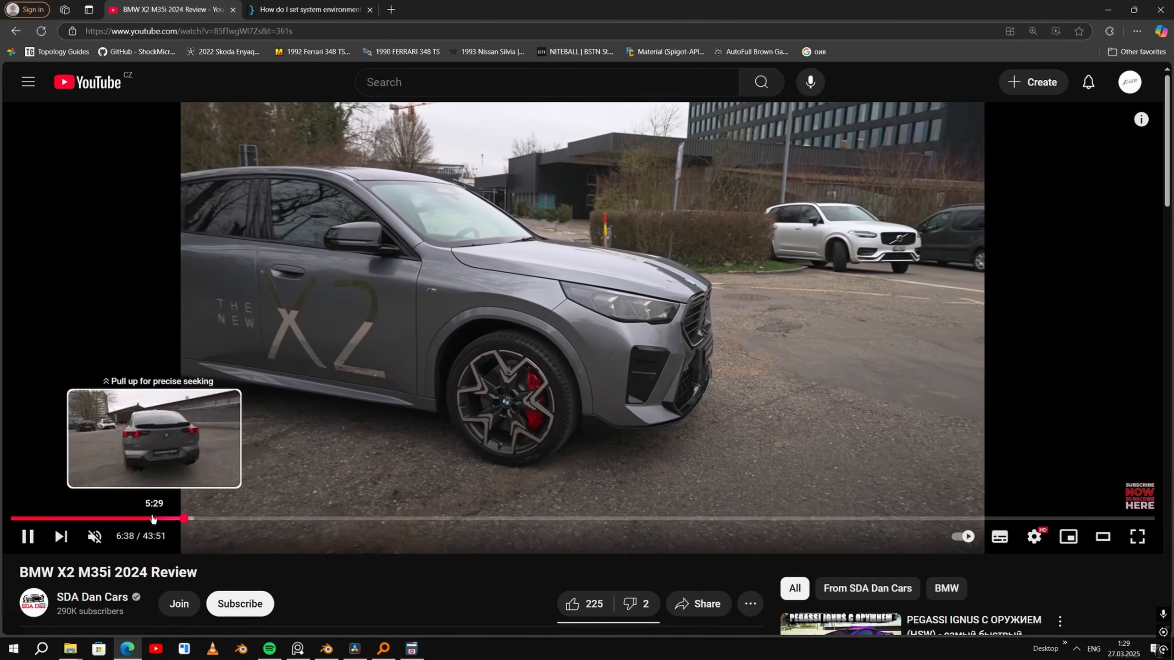
left_click(314, 435)
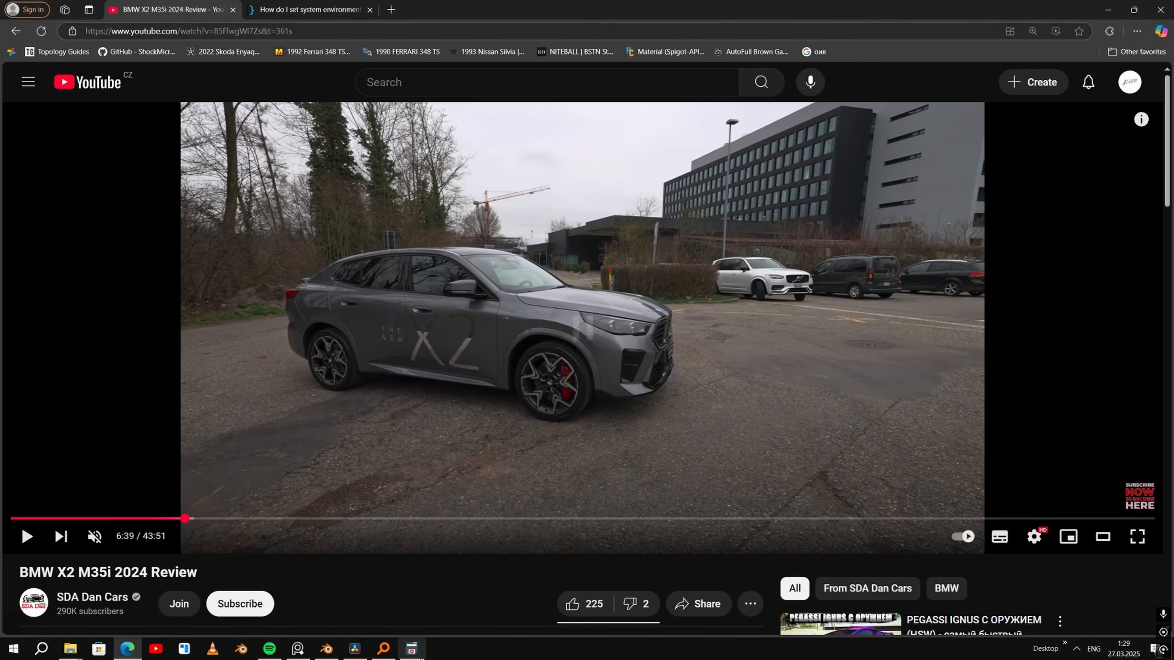
- Open YoutubeDownloader, select the web address of the BMW X2 M35i review, and return to the downloader
left_click(411, 649)
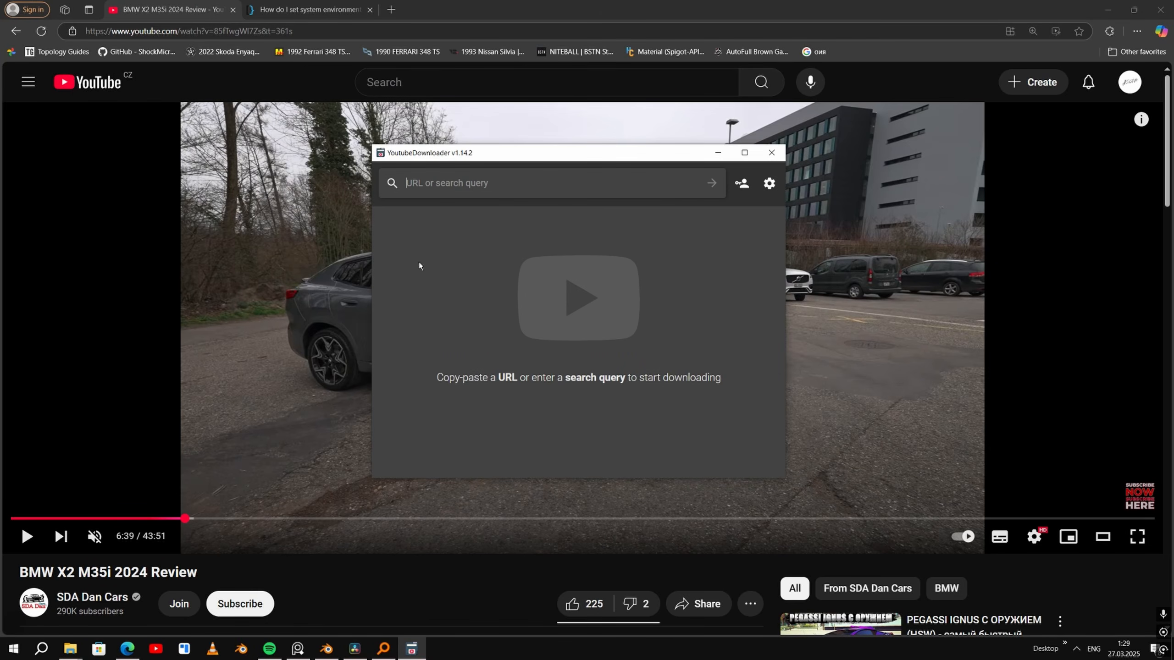
left_click(344, 33)
key("alt+Tab")
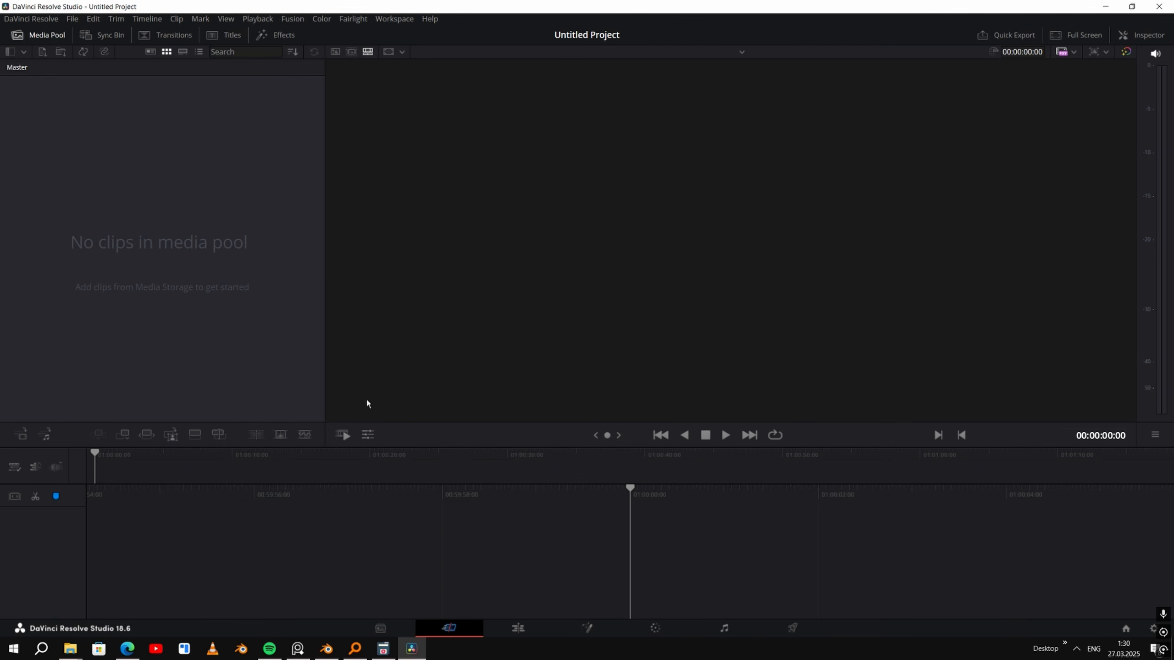
- Check the timeline resolution and frame rate in DaVinci Resolve's project settings, leaving them unmodified
left_click(72, 18)
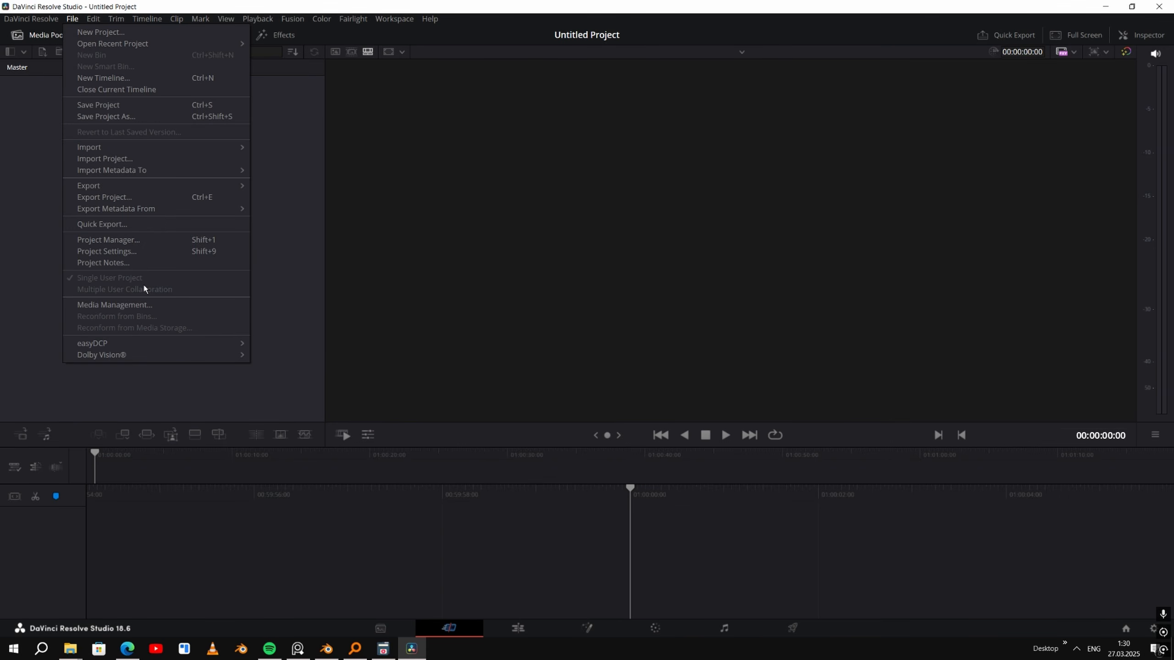
left_click(147, 251)
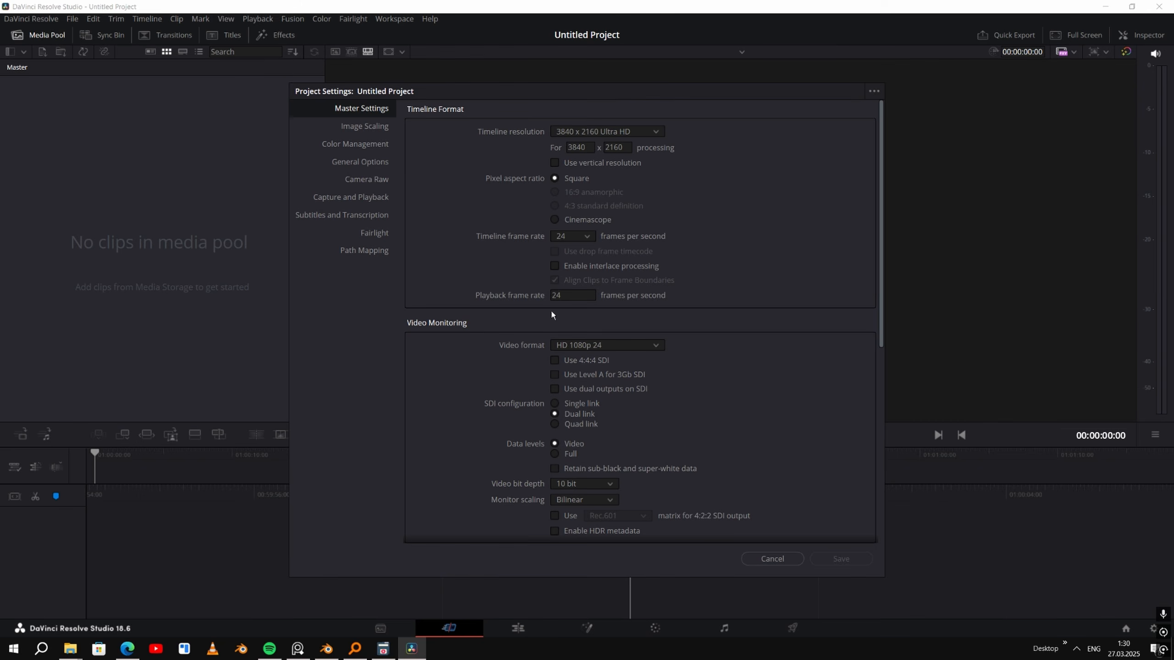
left_click(775, 560)
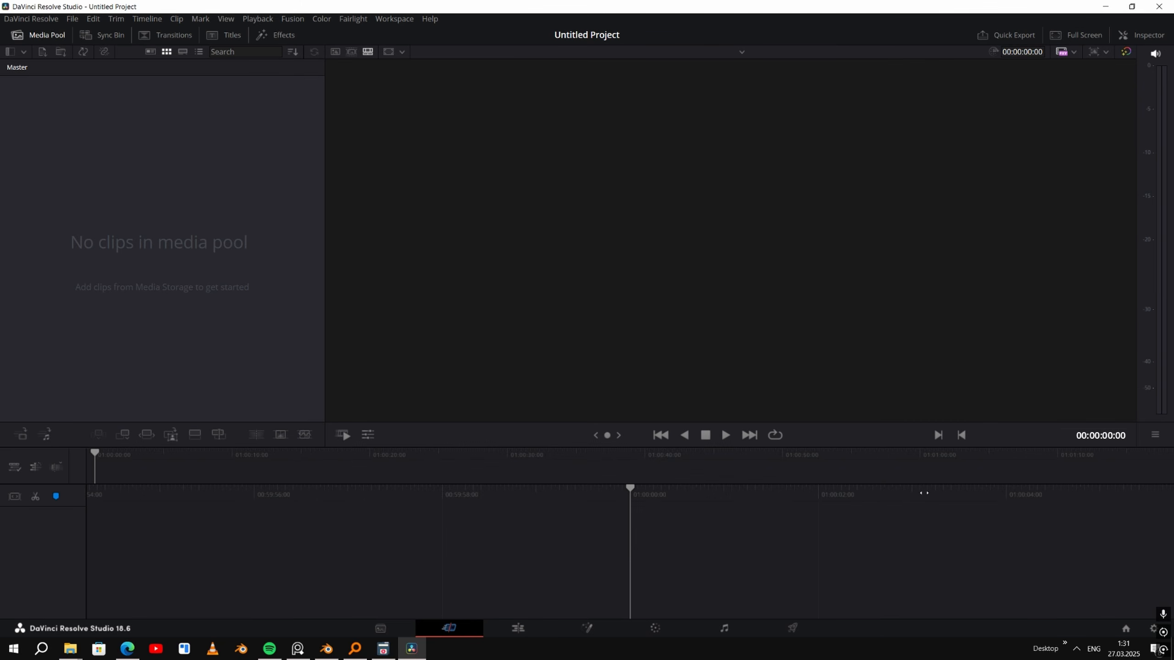
- Import the BMW X2 M35i 2024 Review clip, keeping the project frame rate, and place it on a new timeline
left_click_drag(542, 255, 235, 299)
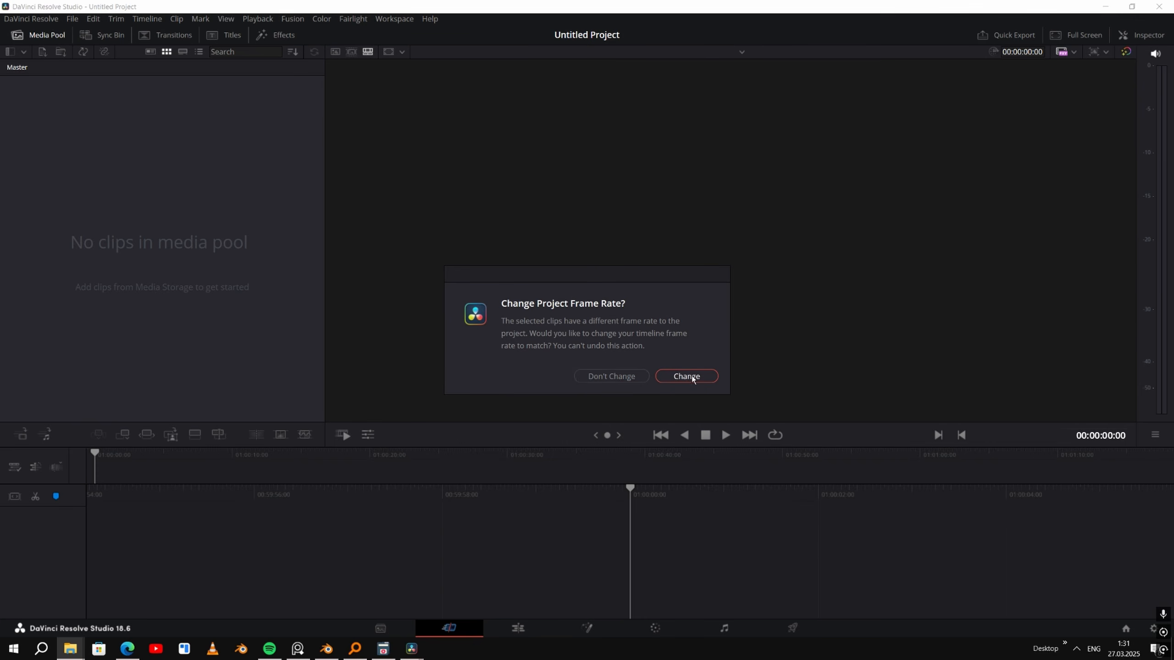
left_click(596, 376)
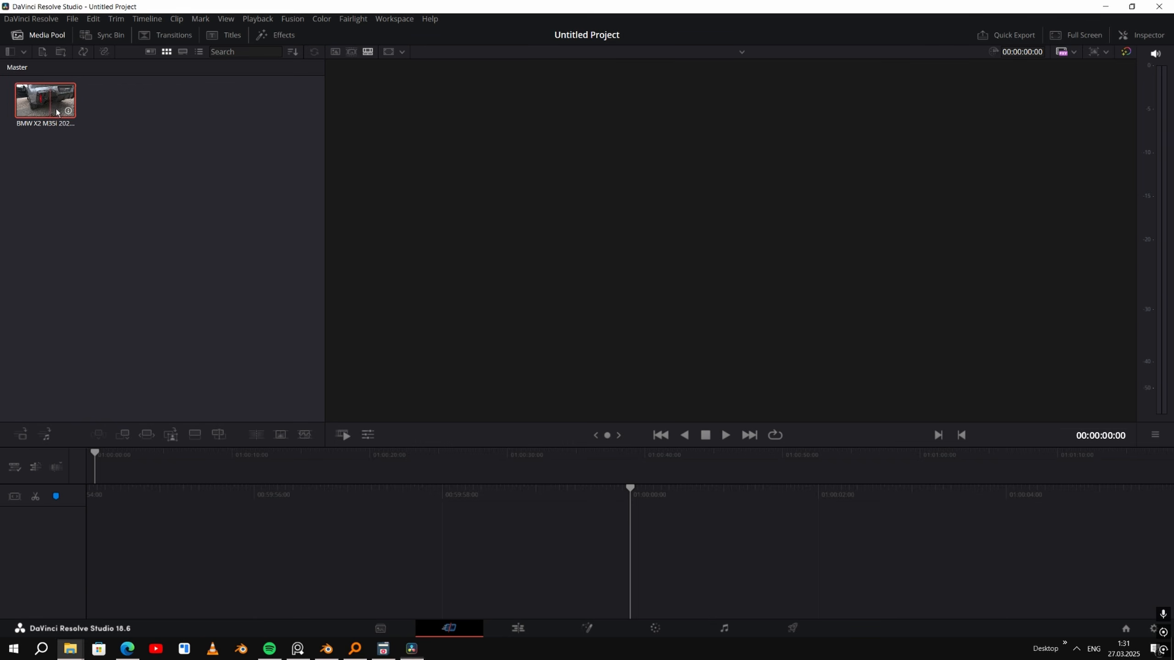
left_click_drag(51, 105, 115, 587)
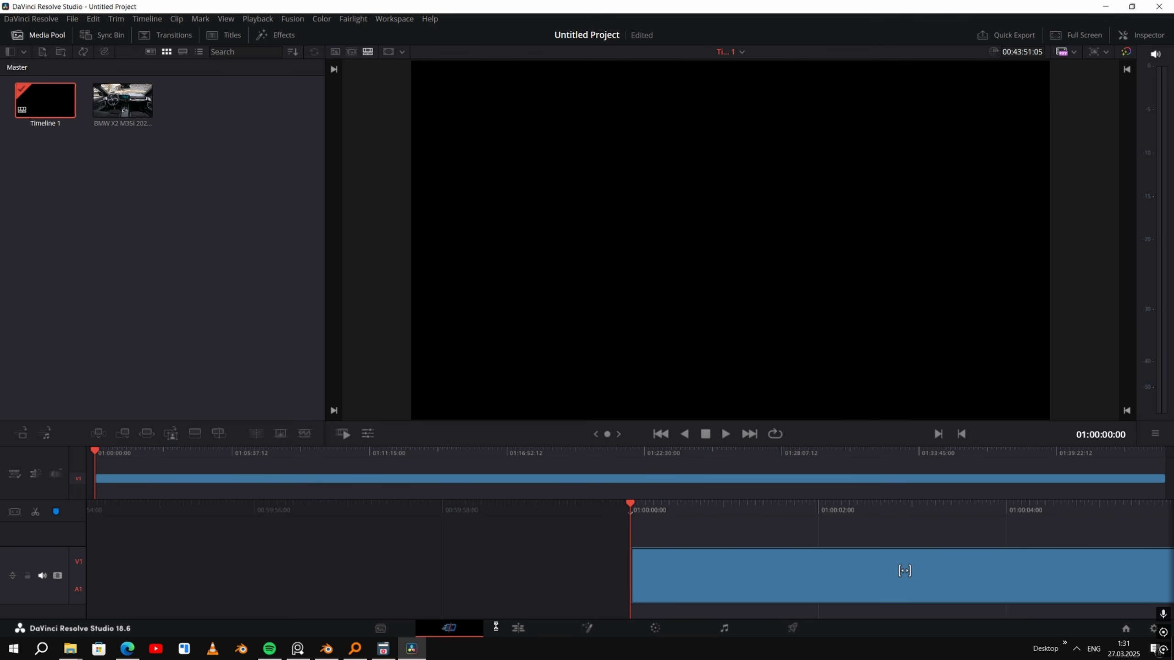
- On the Edit page, add a marker at the start of the car walkaround, at about 01:06:00:22
left_click(517, 629)
mouse_move(254, 413)
left_mouse_down()
mouse_move(649, 413)
mouse_move(449, 428)
mouse_move(536, 424)
left_mouse_up()
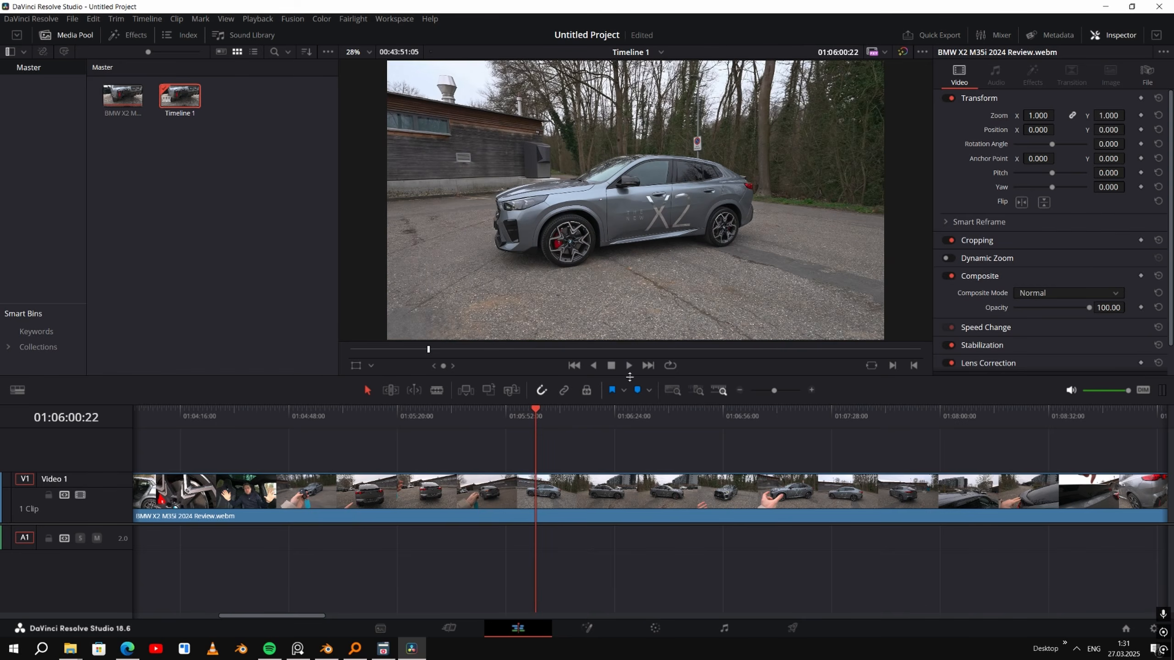
left_click(637, 390)
- Add a second marker at the end of the car walkaround, at 01:07:01:22
scroll(654, 422, "down", 1, "alt")
mouse_move(654, 422)
left_mouse_down()
mouse_move(898, 414)
mouse_move(637, 419)
left_mouse_up()
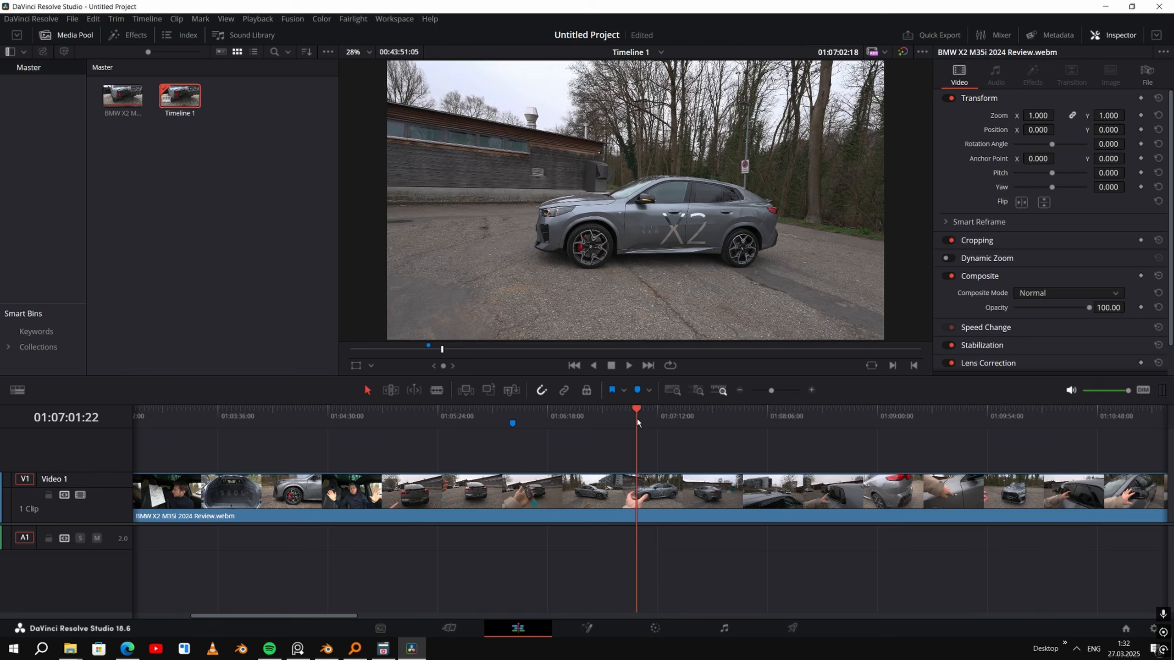
left_click_drag(637, 420, 636, 420)
key("m")
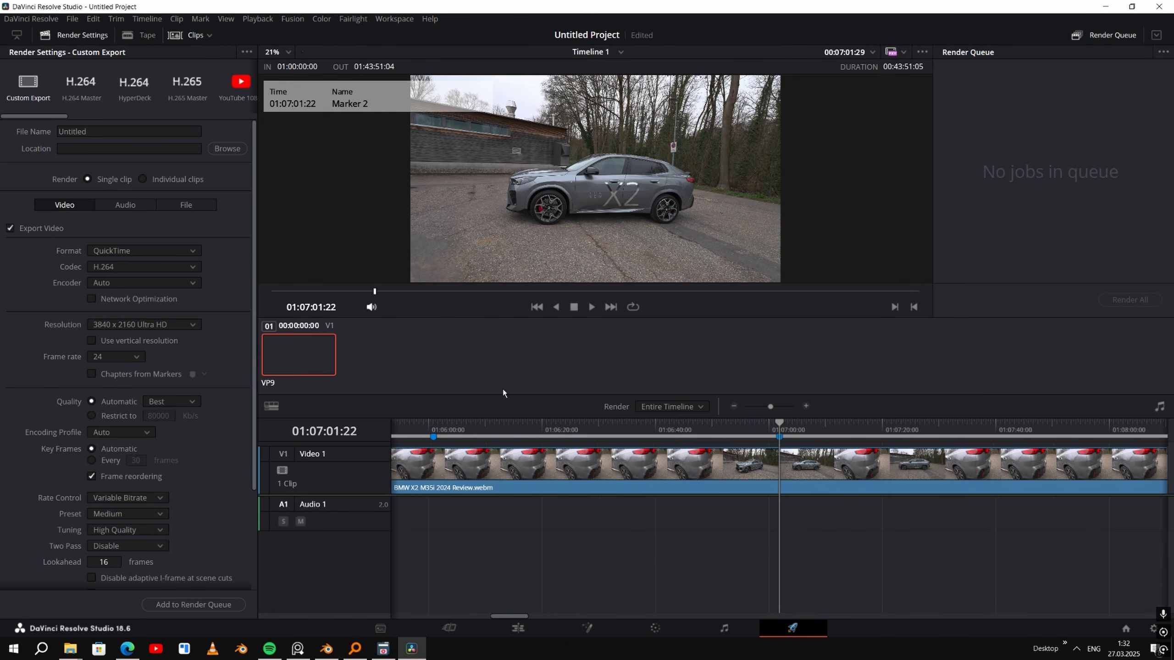
- Set rendering to In/Out Range and move the in point to the first marker, at about 01:06:01:02
left_click(676, 411)
left_click(676, 436)
scroll(618, 504, "down", 2, "alt")
scroll(597, 479, "down", 5, "alt")
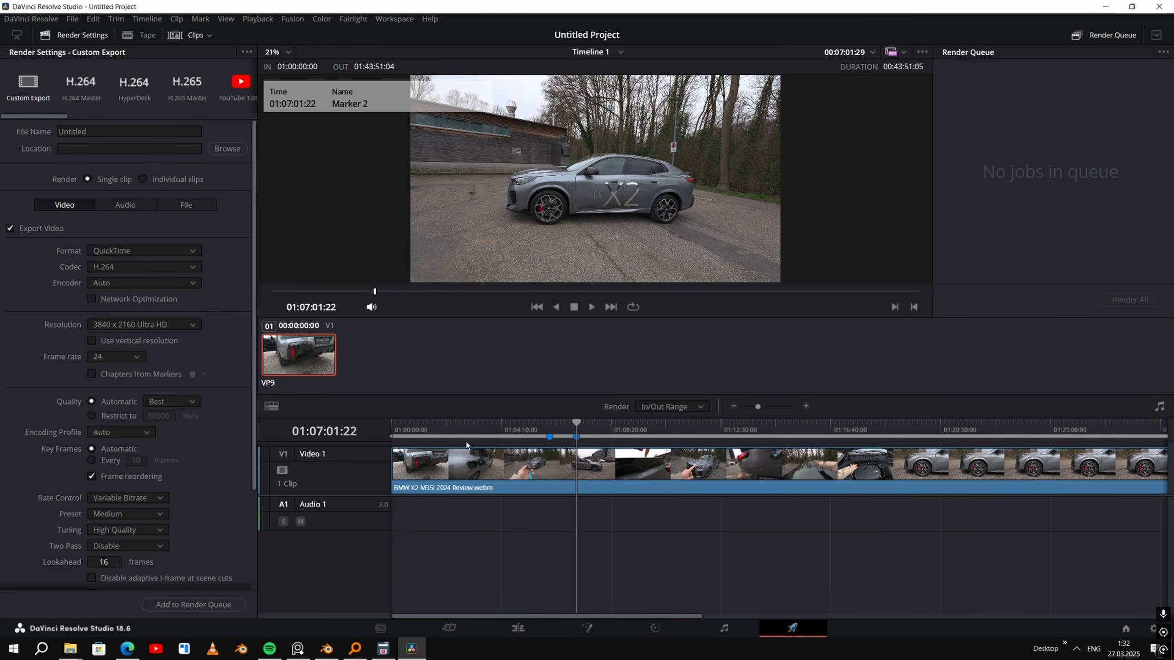
left_click_drag(387, 436, 466, 442)
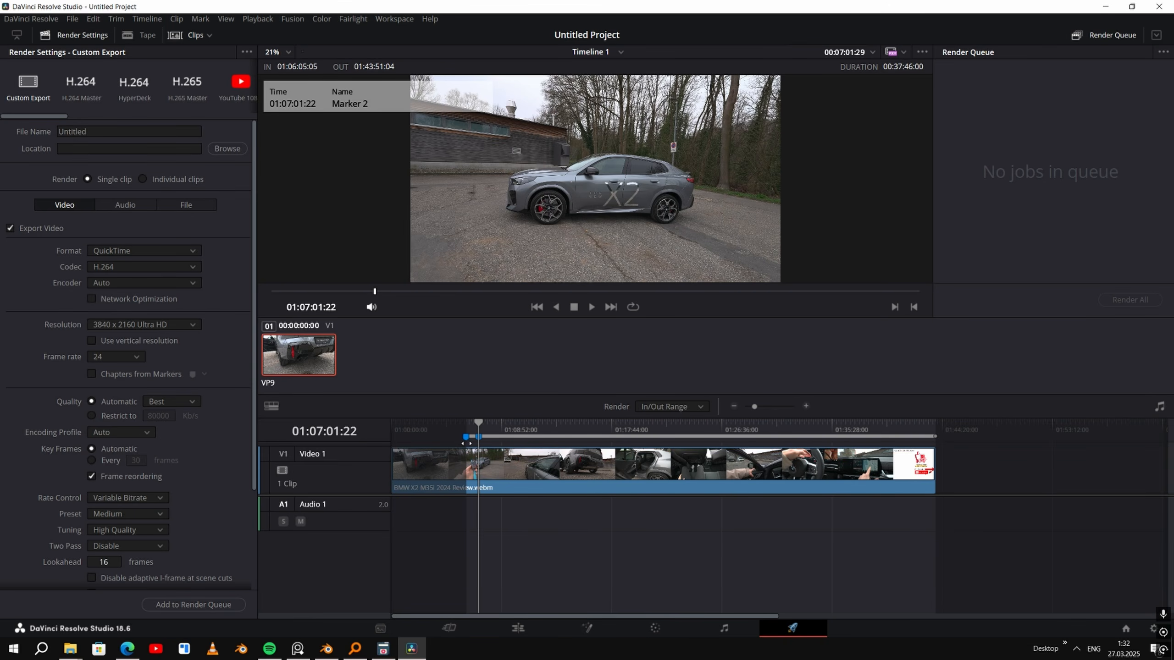
scroll(463, 443, "up", 5, "alt")
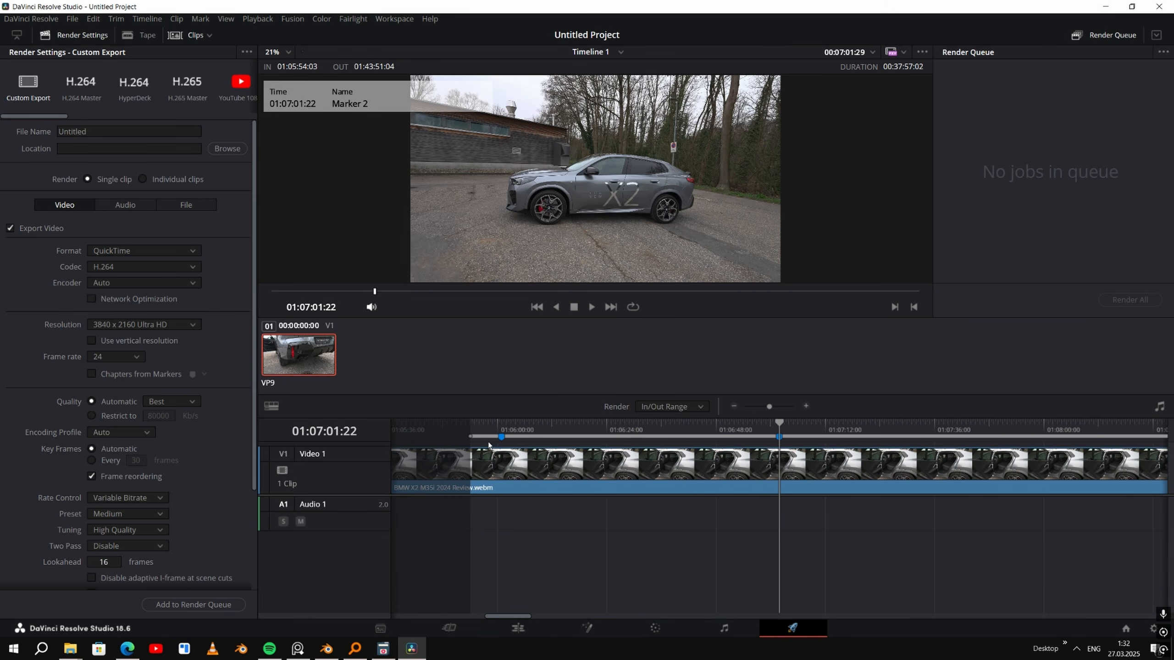
left_click_drag(470, 437, 507, 441)
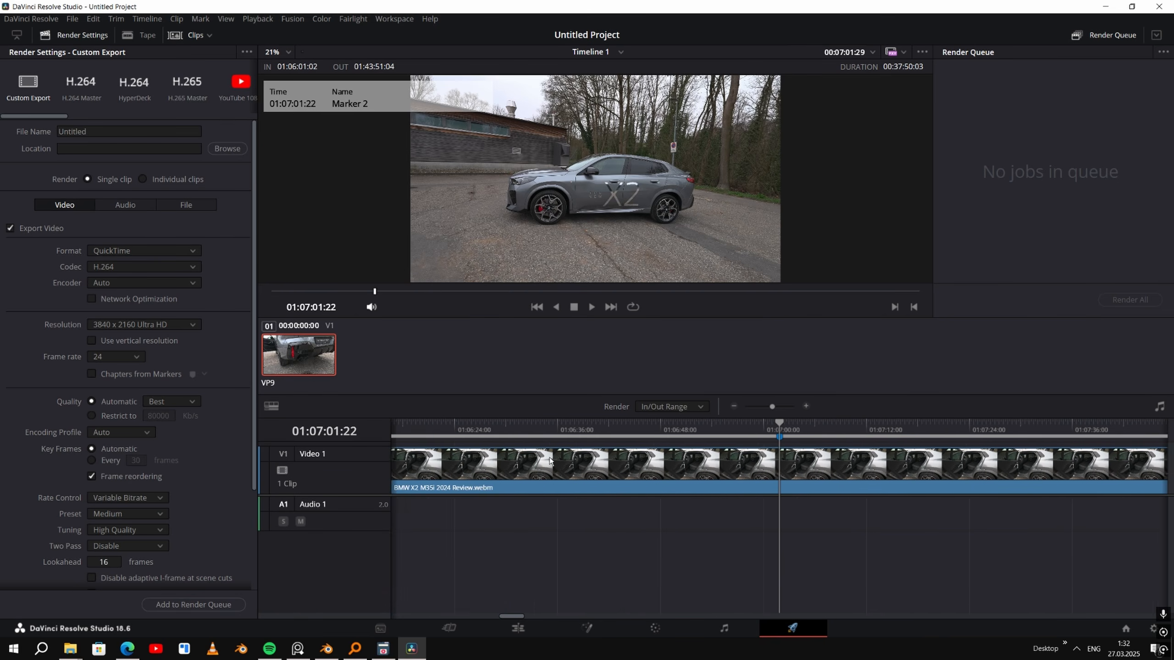
- Set the export format to JPEG and check the file naming options
left_click(118, 250)
left_click(114, 277)
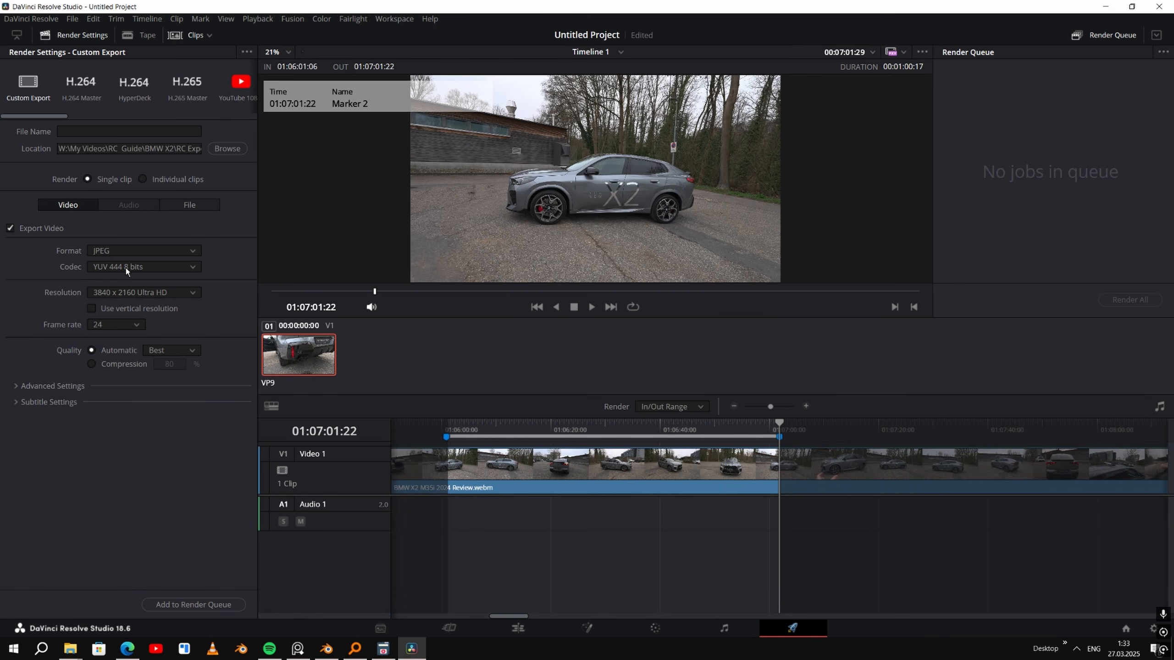
left_click(190, 205)
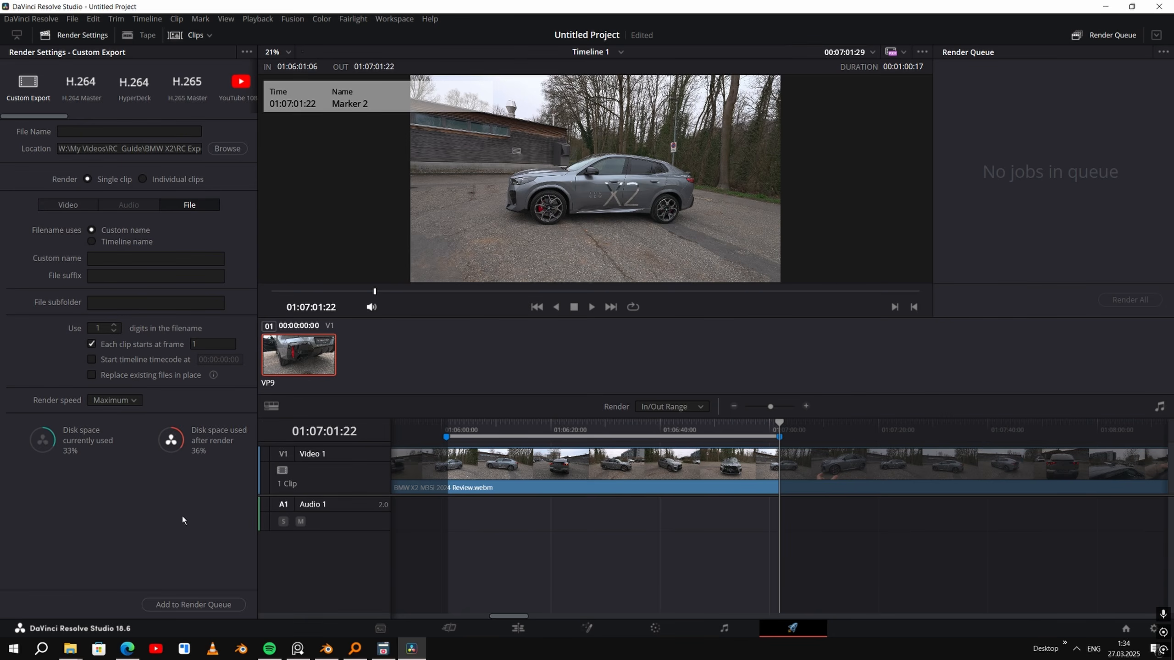
left_click(61, 205)
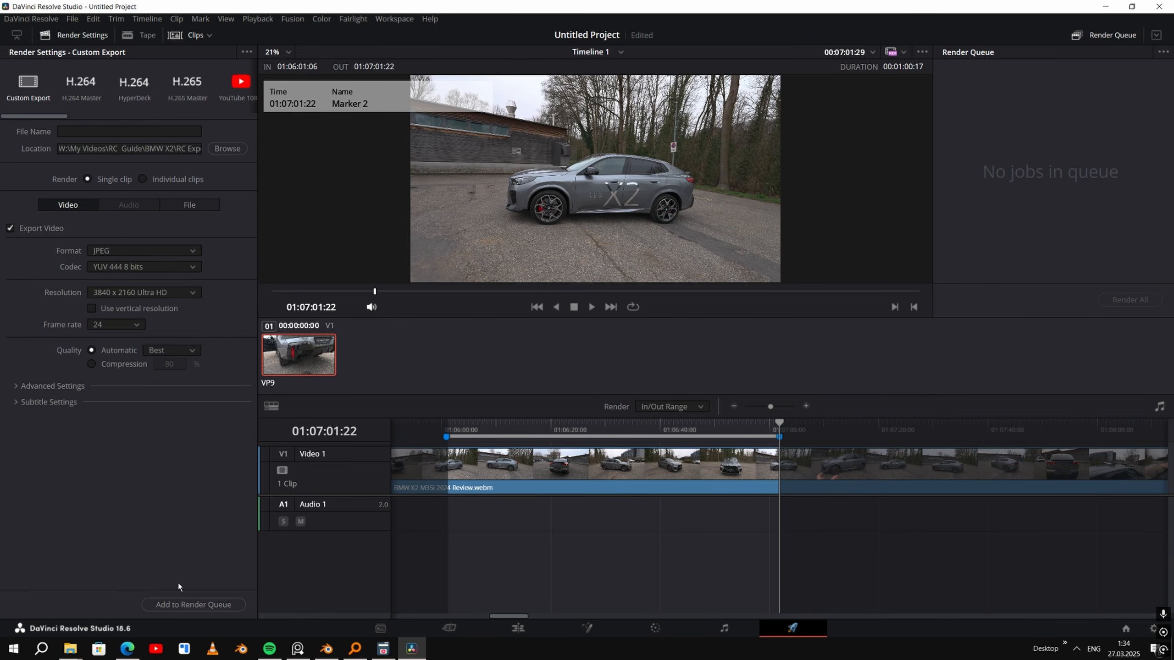
- Add the JPEG sequence export to the render queue and render it
left_click(189, 605)
left_click(1135, 301)
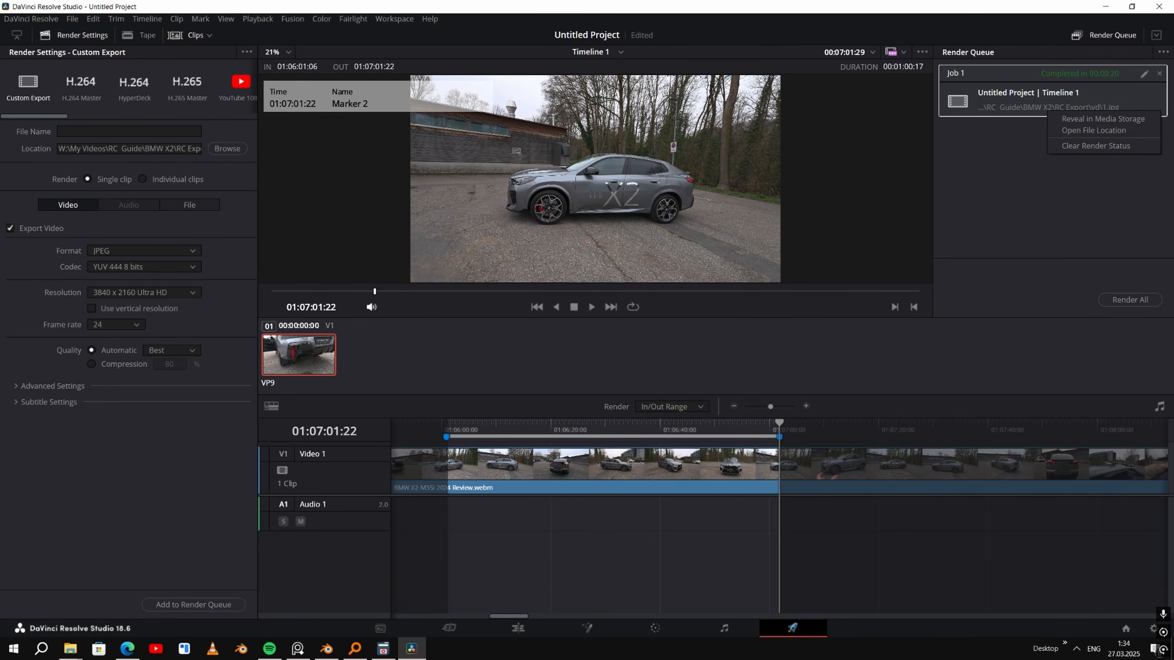
- Open the rendered job's vd folder, enlarge the thumbnails, look through the exported frames and select them all
left_click_drag(1173, 176, 614, 1)
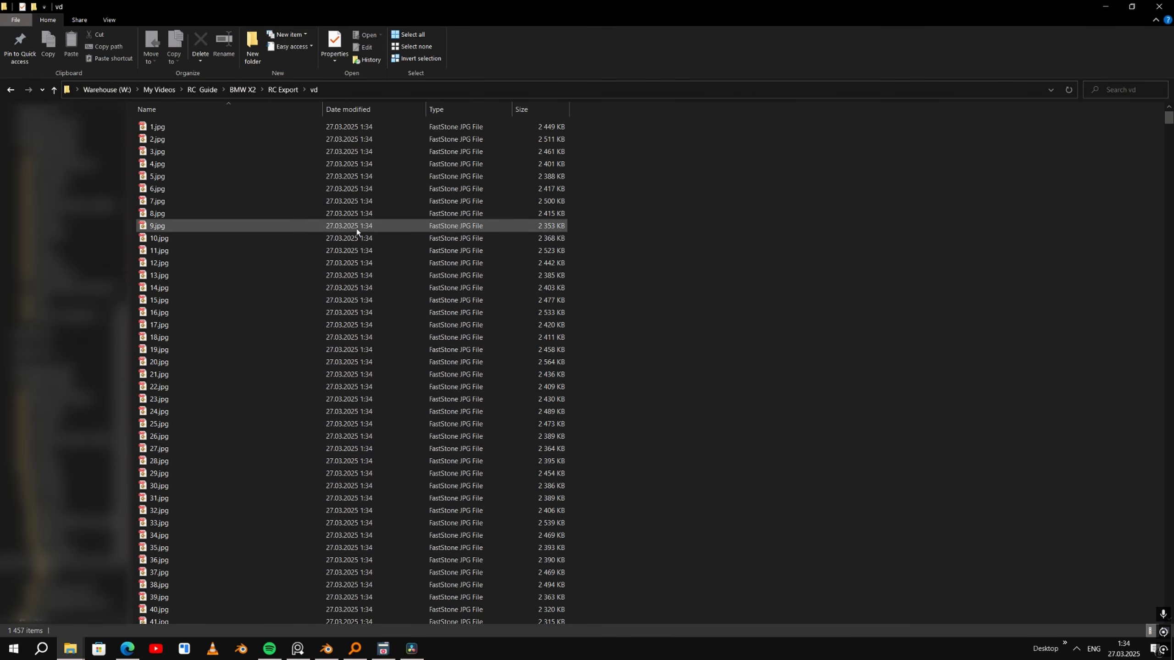
scroll(355, 223, "up", 3, "ctrl")
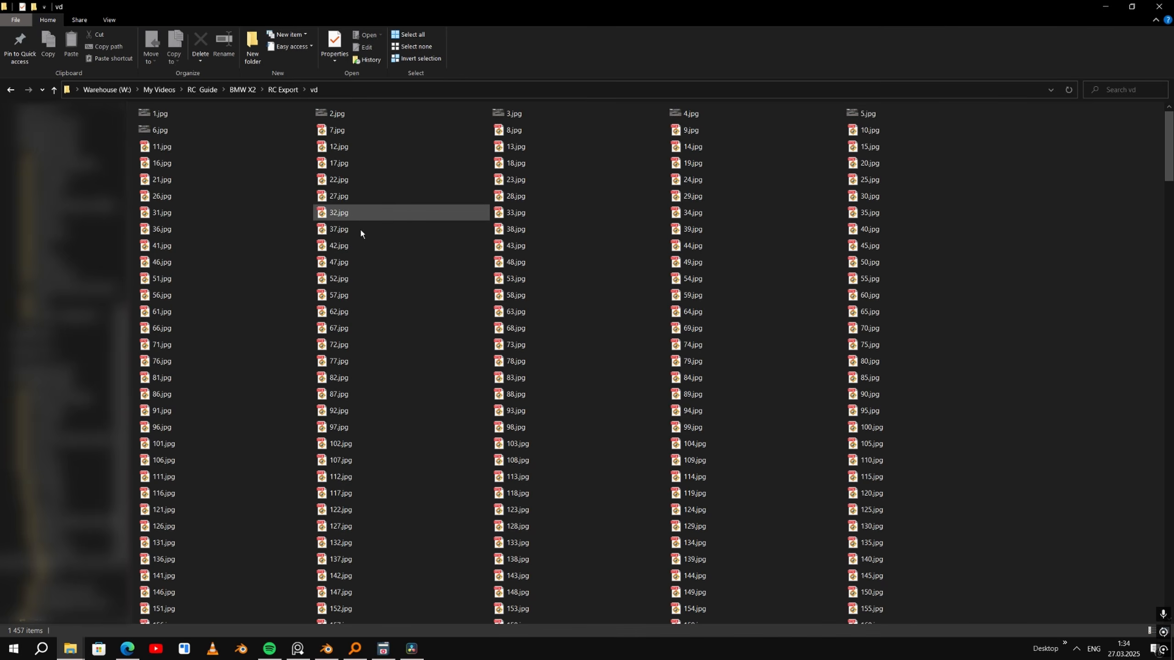
scroll(415, 273, "up", 1, "ctrl")
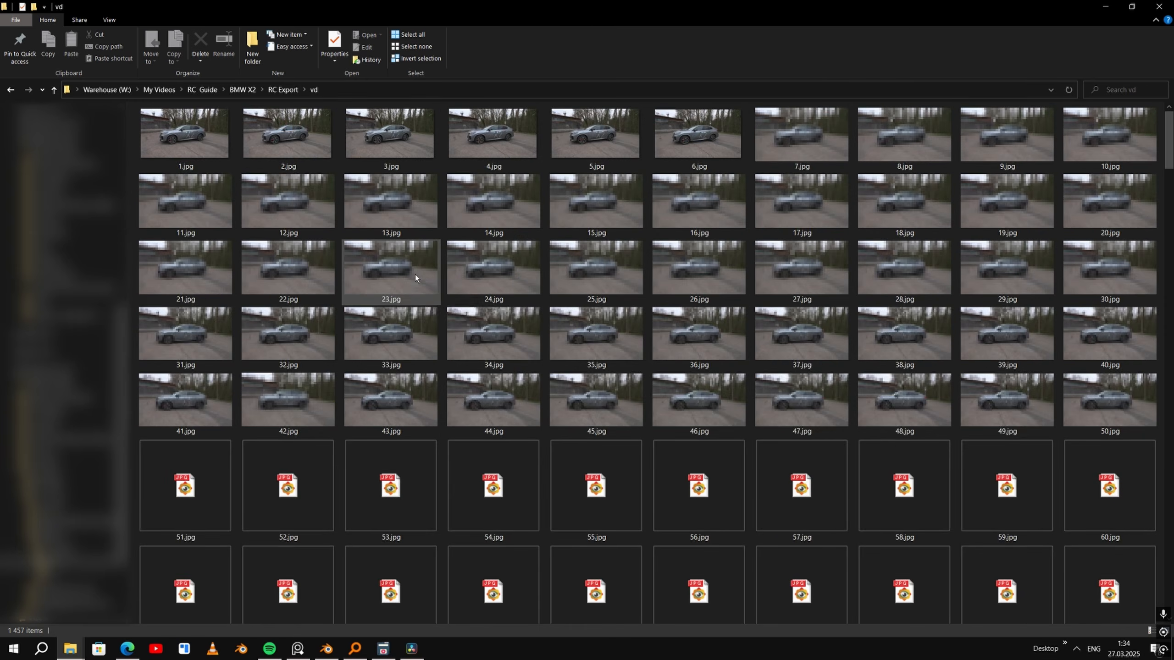
scroll(675, 336, "down", 10)
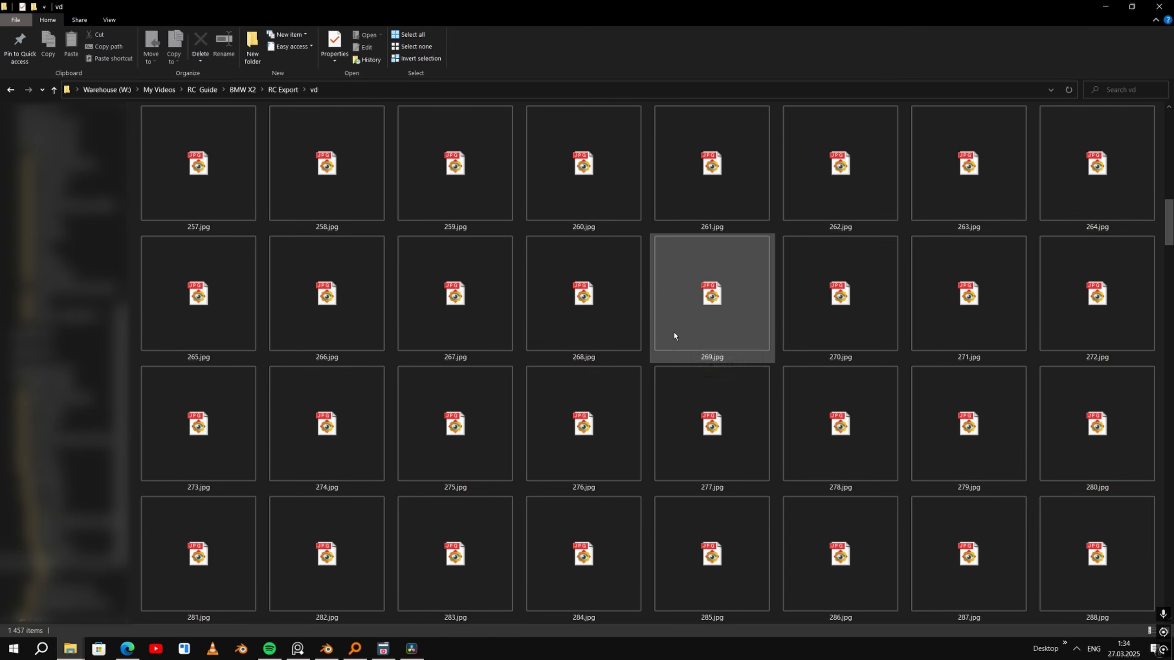
scroll(677, 336, "down", 15)
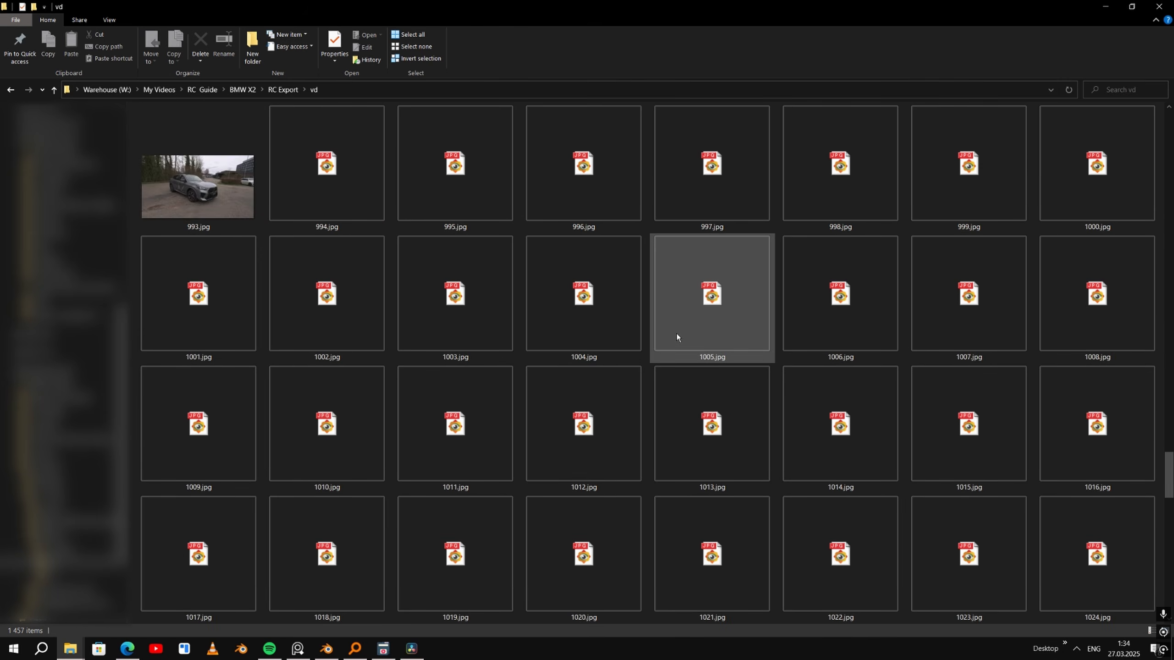
key("ctrl+a")
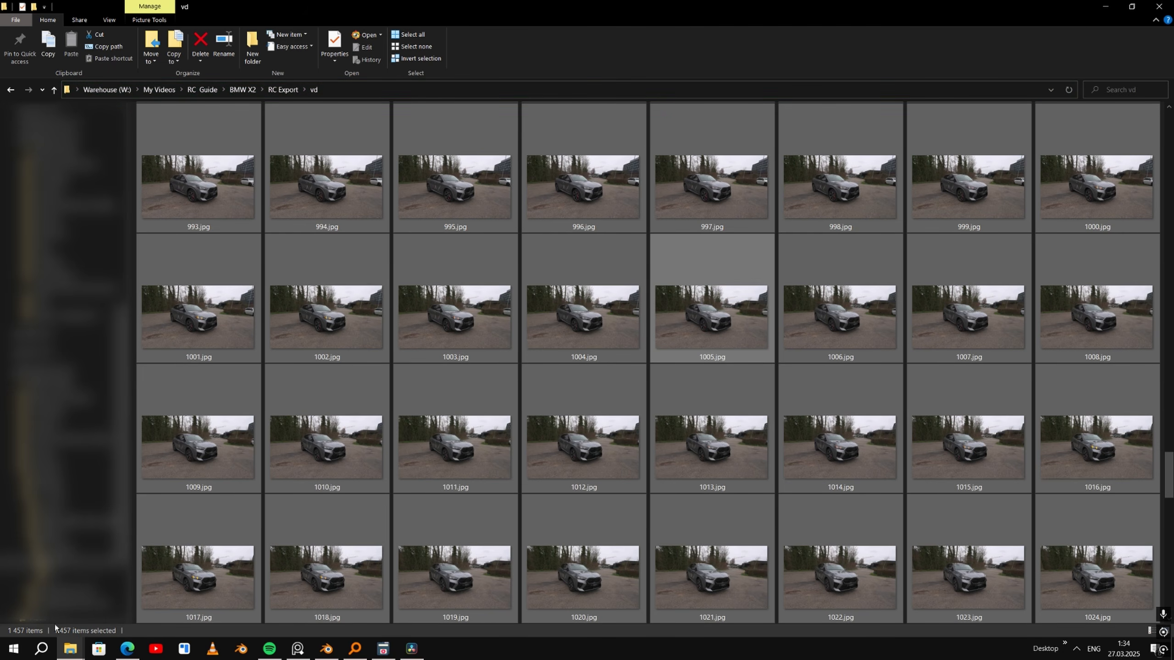
- Narrow the vd folder window to two thumbnail columns and repeatedly delete every second frame until only every sixteenth remains
scroll(516, 398, "down", 1, "ctrl")
scroll(515, 395, "down", 3, "ctrl")
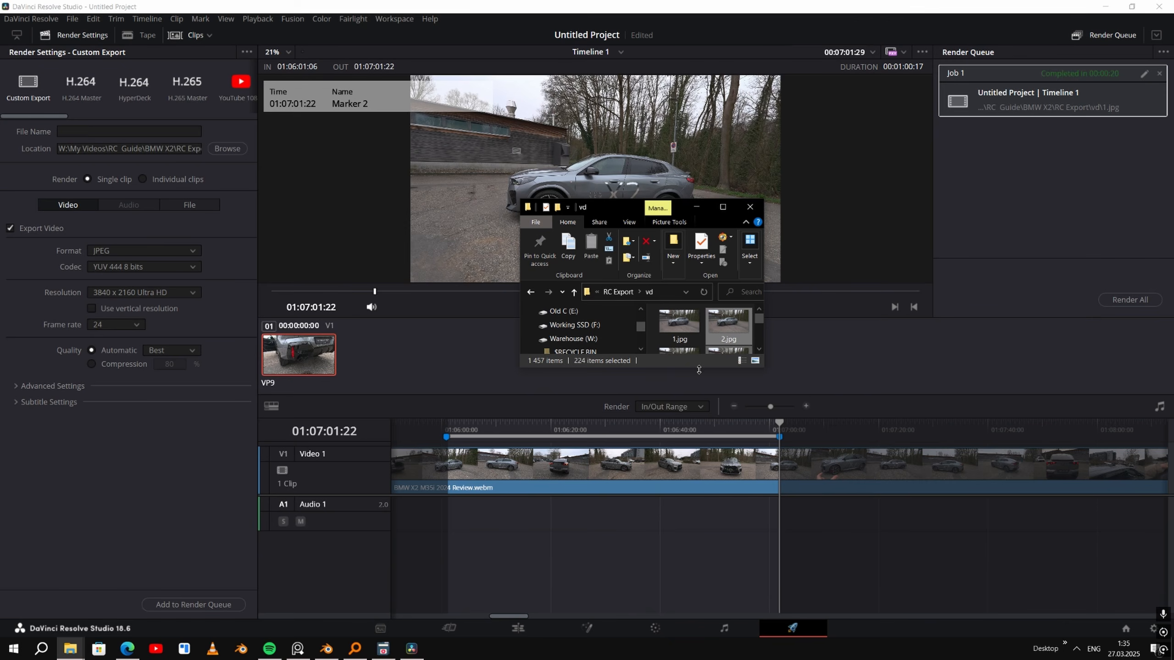
left_click_drag(752, 332, 726, 582)
left_click_drag(730, 656, 726, 658)
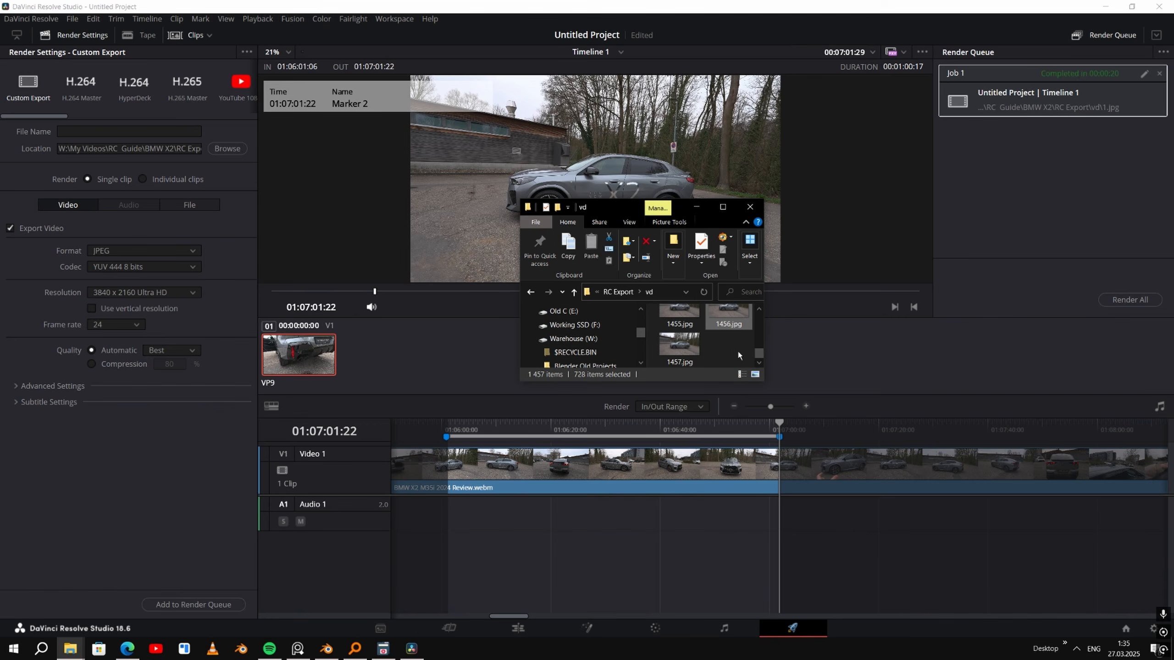
left_click_drag(735, 84, 717, 37)
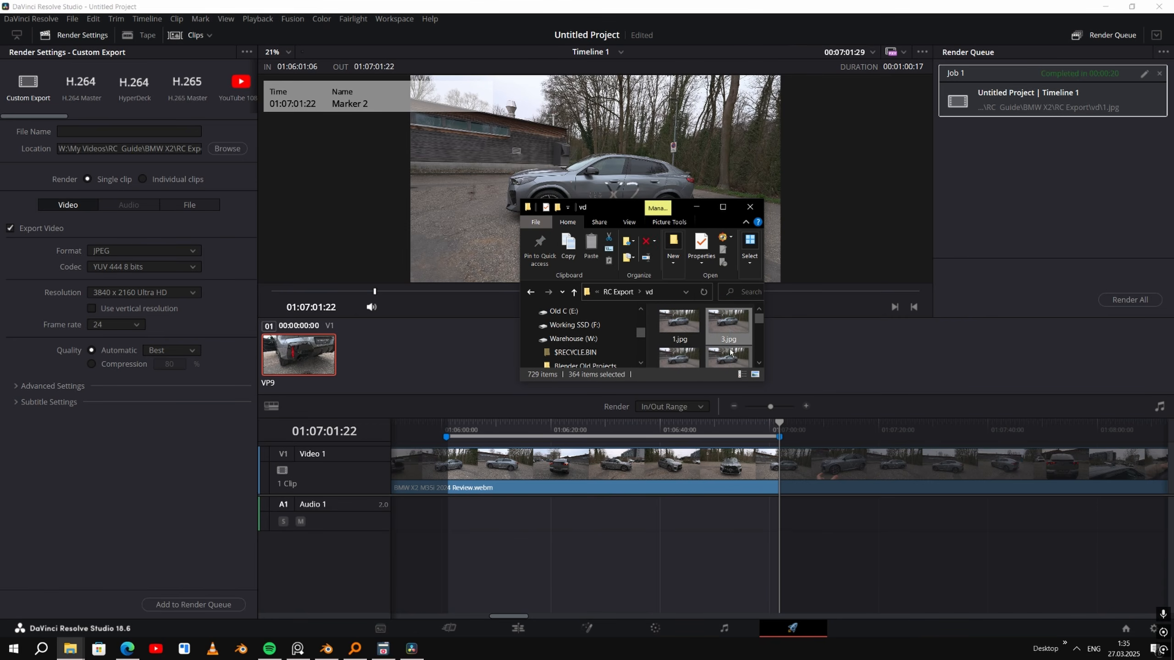
scroll(744, 350, "down", 1)
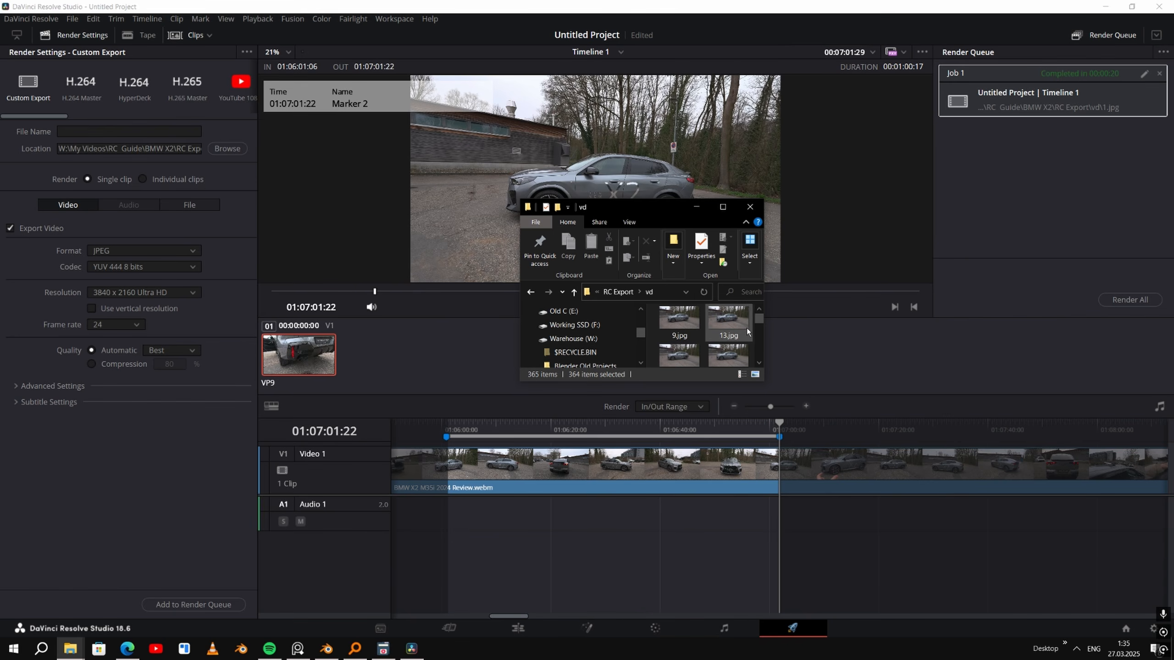
left_click_drag(753, 336, 732, 419)
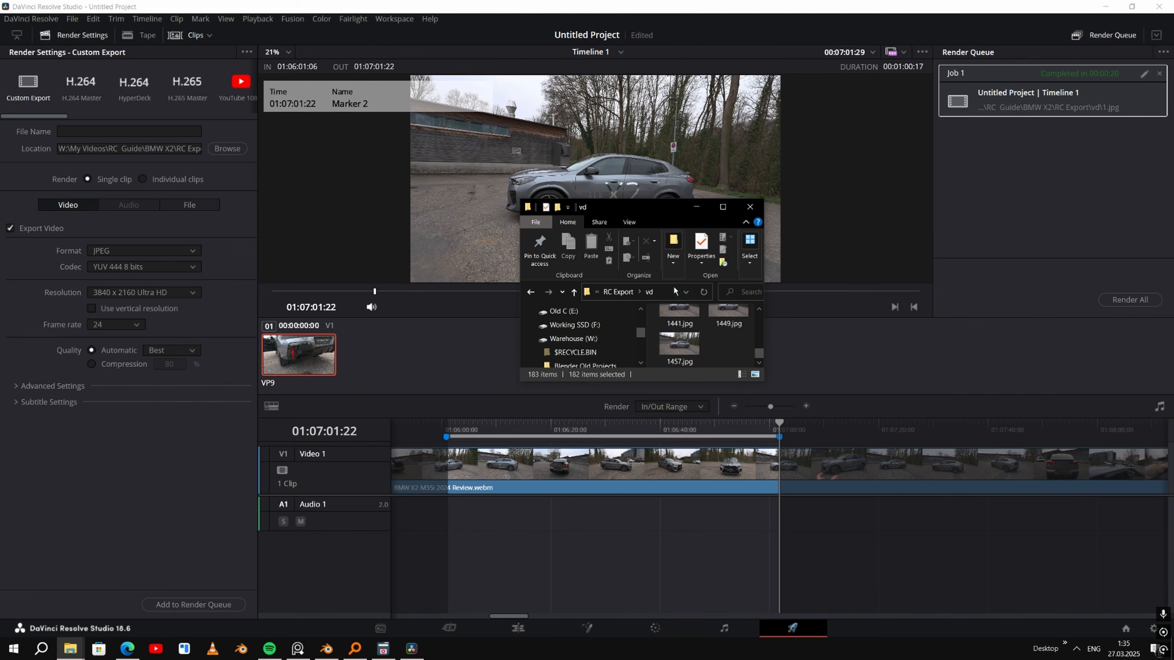
left_click_drag(726, 136, 735, 3)
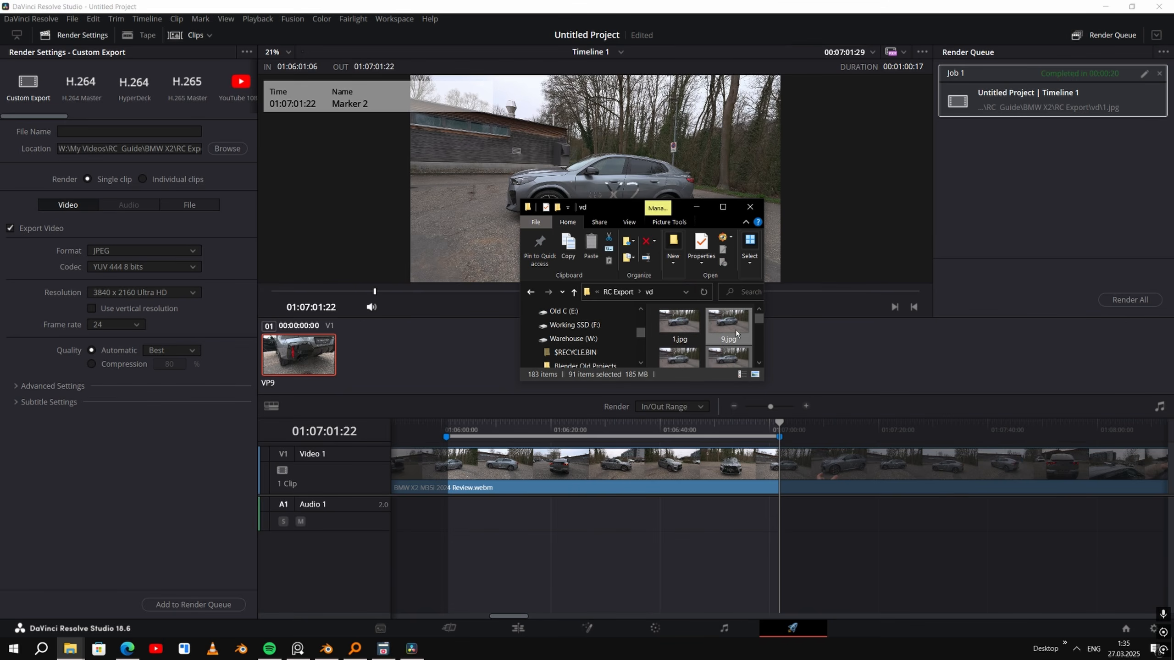
- Look through the remaining frames at full size to examine how they cover the walk around the car
double_click(678, 326)
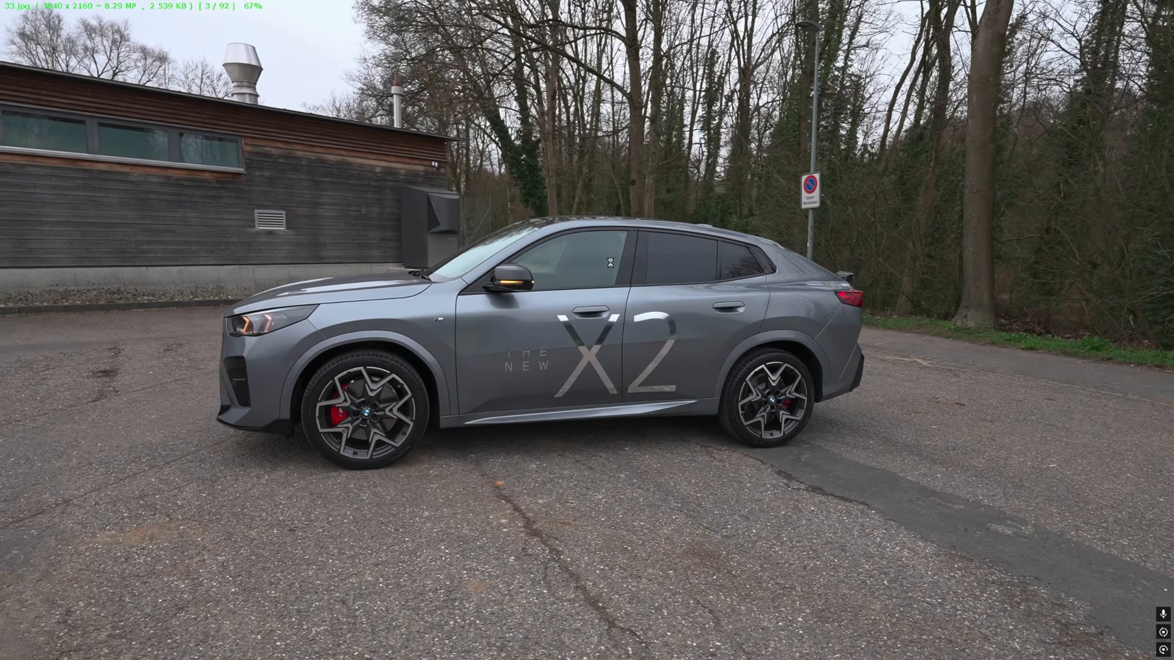
key("Right")
key("Right")
key("Right")
key("Right")
key("Right")
key("Right")
key("Right")
key("Right")
key("Right")
key("Right")
key("Right")
key("Right")
key("Right")
key("Right")
key("Right")
key("Right")
key("Right")
key("Right")
key("Right")
key("Right")
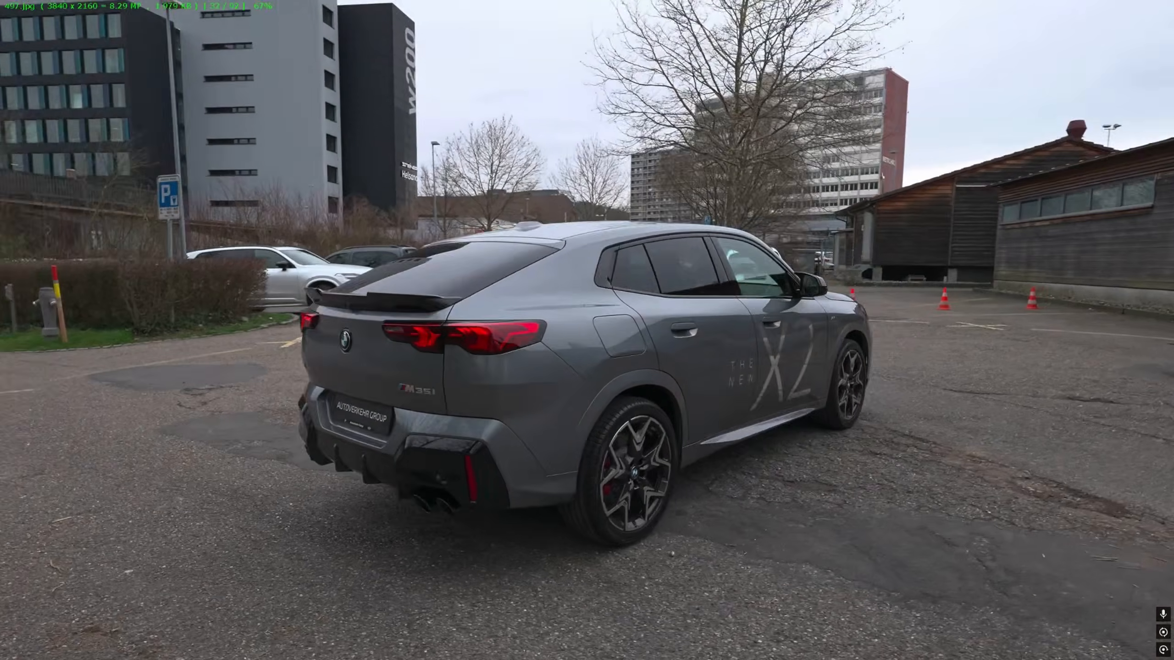
key("Right")
key("Right")
key("Right")
key("Right")
key("Right")
key("Right")
key("Right")
key("Right")
key("Right")
key("Right")
key("Right")
key("Right")
key("Right")
key("Right")
key("Right")
key("Right")
key("Right")
key("Right")
key("Right")
key("Right")
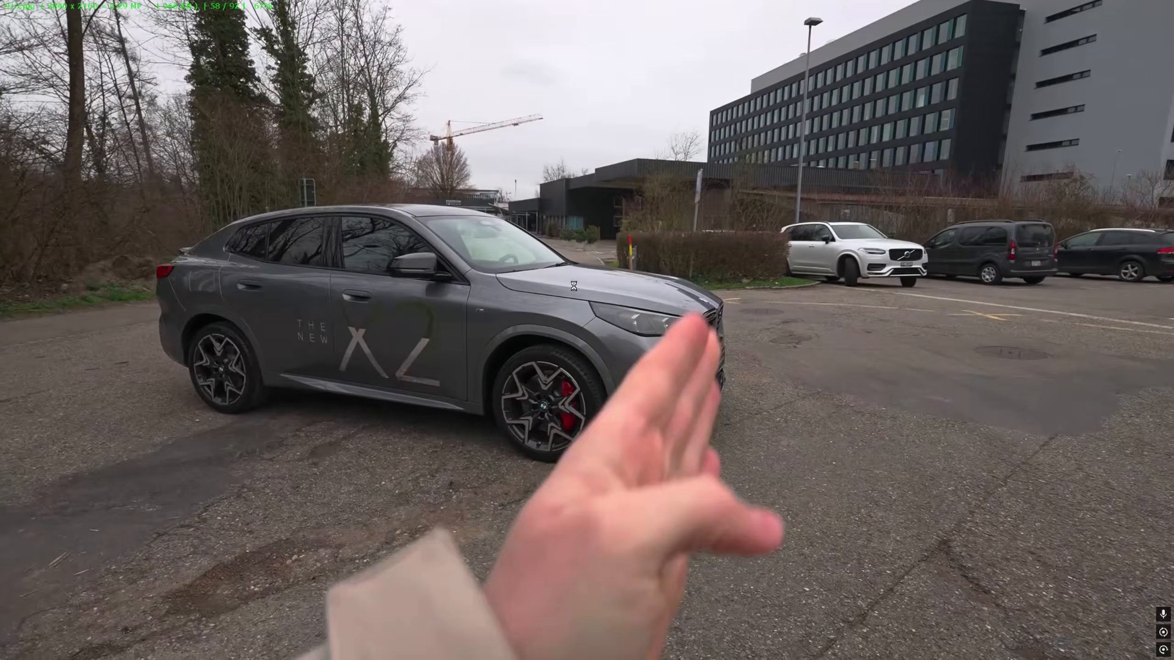
key("Right")
key("Right")
key("Right")
key("Right")
key("Right")
key("Right")
key("Right")
key("Right")
key("Right")
key("Right")
key("Right")
key("Right")
key("Right")
key("Right")
key("Right")
key("Right")
key("Right")
key("Right")
key("Right")
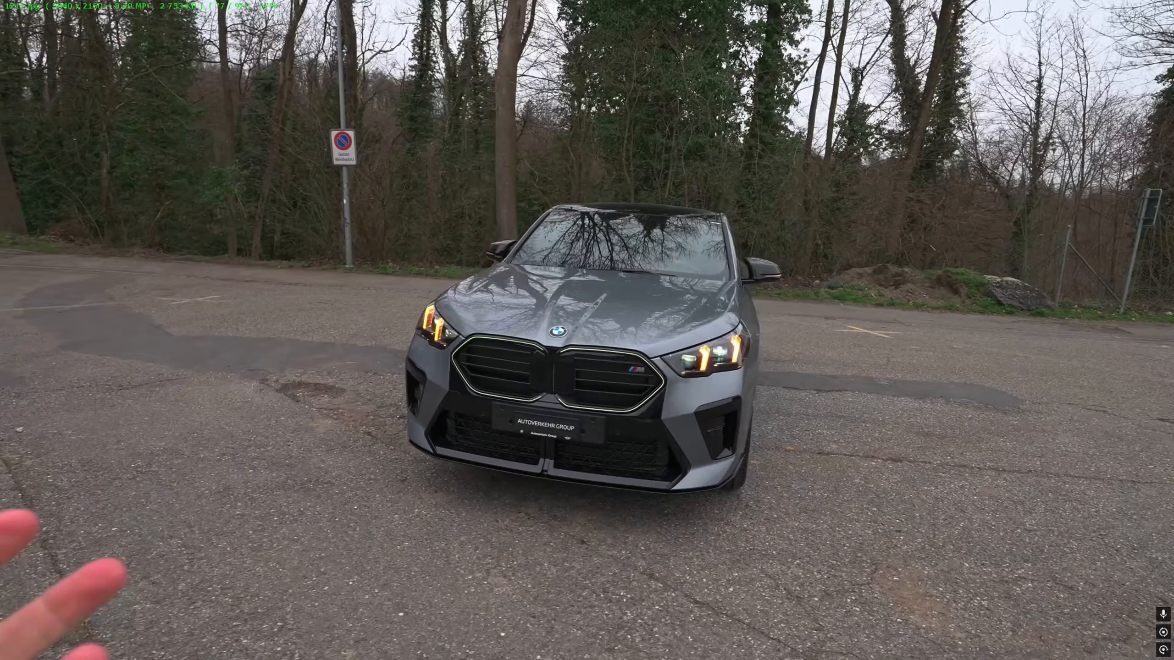
key("Left")
key("Left")
key("Left")
key("Left")
key("Left")
key("Right")
key("Right")
key("Right")
key("Right")
key("Right")
key("Right")
key("Right")
key("Right")
key("Right")
key("Right")
key("Right")
key("Right")
key("Right")
key("Right")
key("Right")
key("Right")
key("Right")
key("Right")
key("Right")
key("Right")
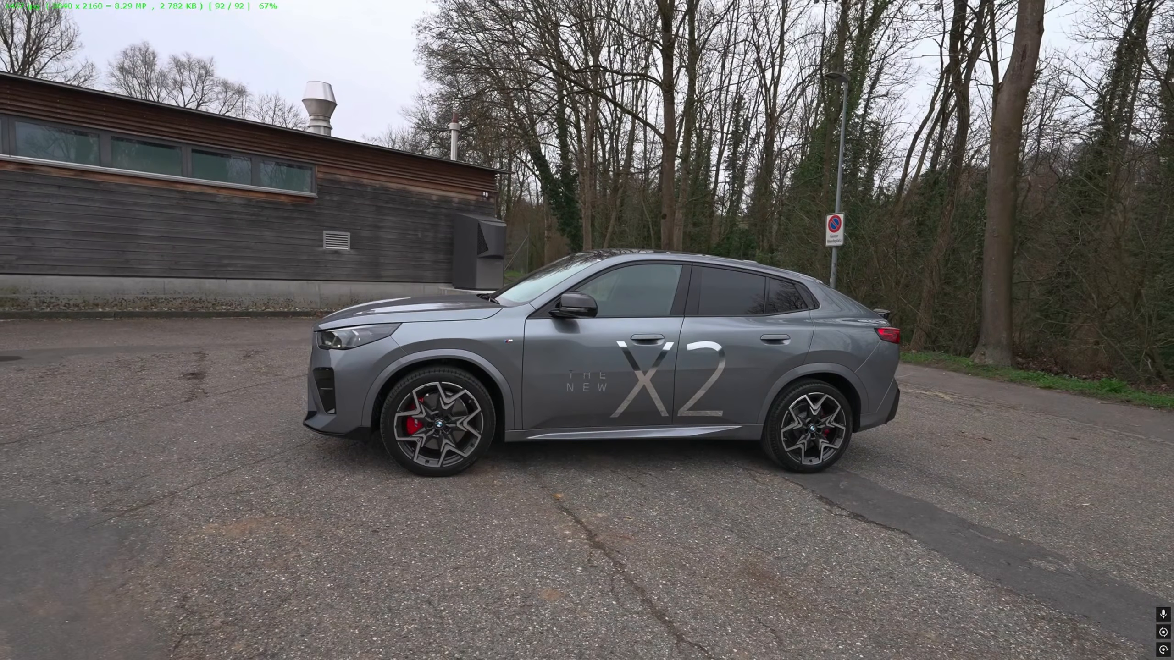
key("Escape")
- Enlarge the folder window, select all remaining frames and batch-rename them as aboba
left_click(722, 207)
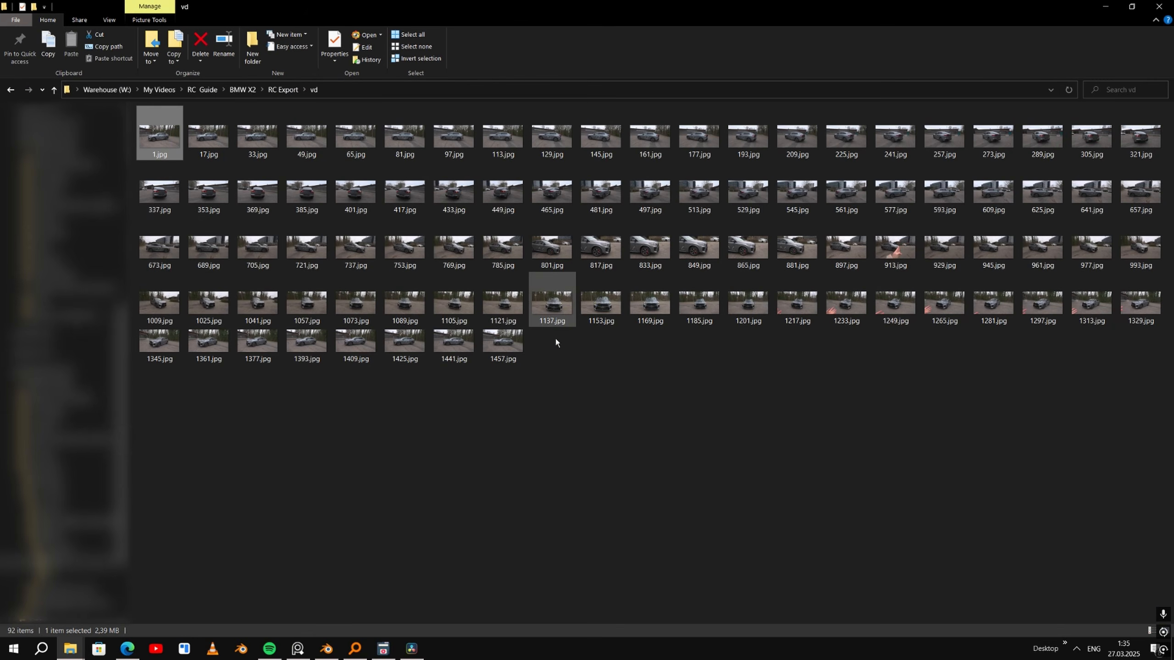
key("ctrl+a")
key("F2")
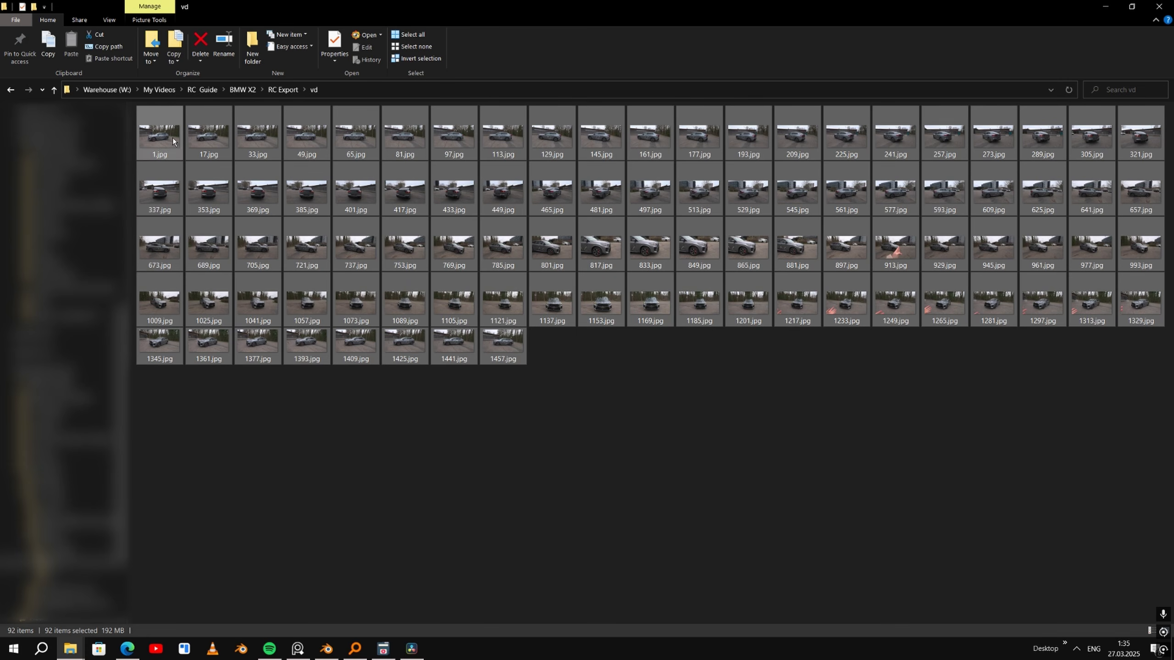
- Remove "aboba" from all the frame names with PowerRename, leaving only the bracketed numbers, and clear the selection
right_click(172, 140)
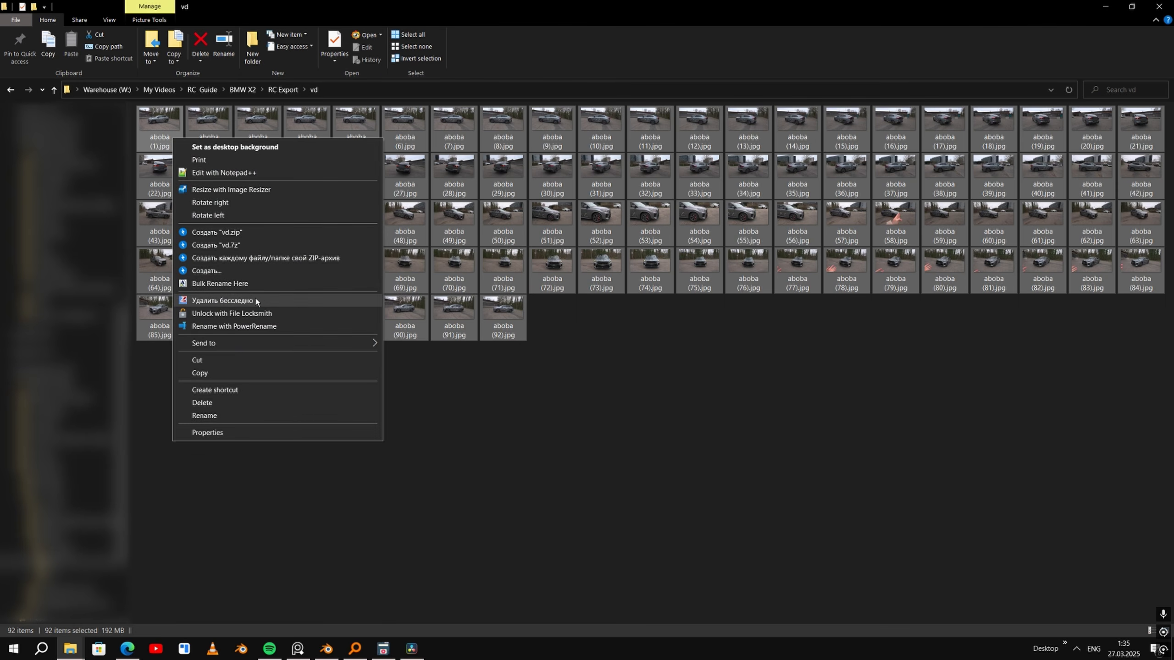
left_click(250, 327)
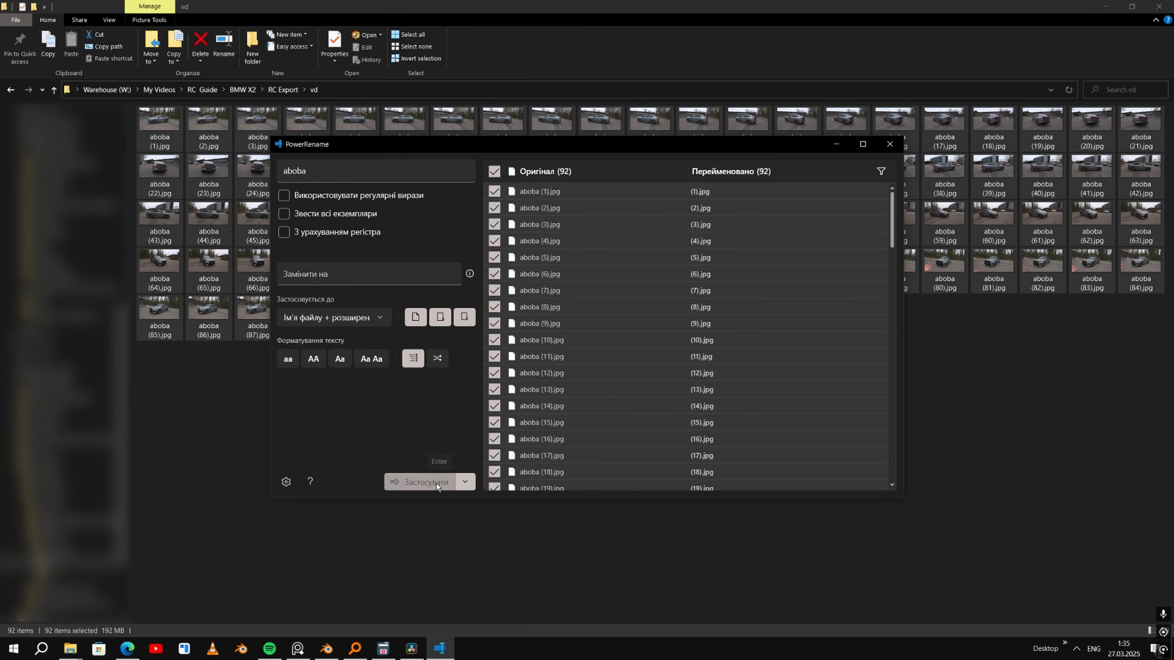
left_click(436, 482)
left_click(899, 145)
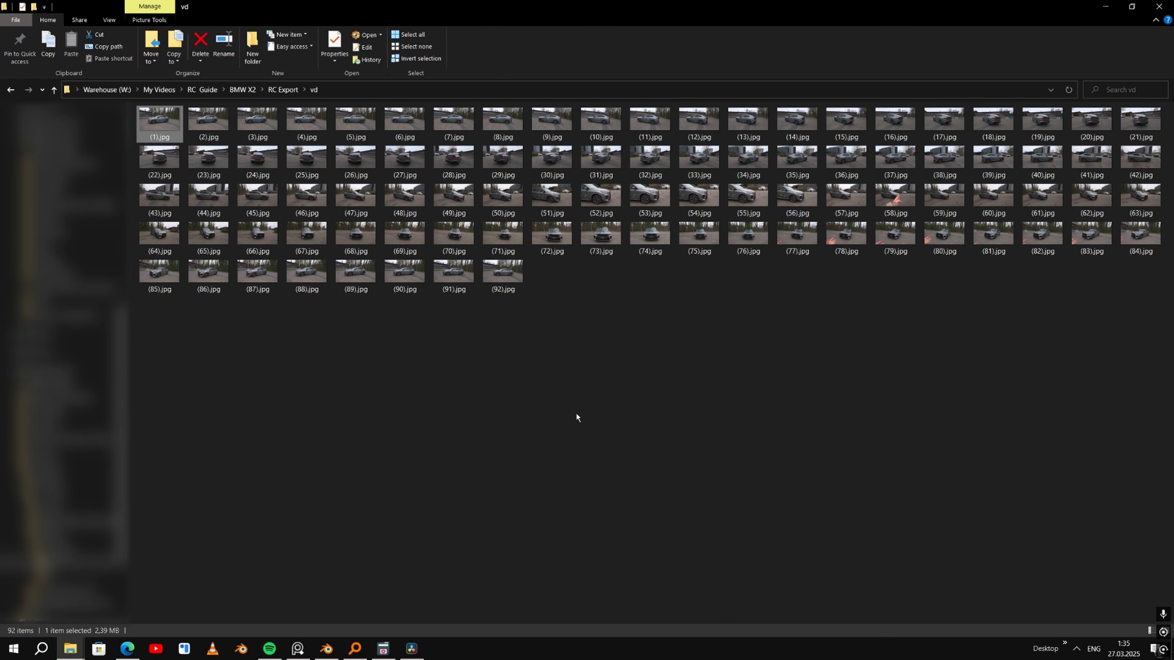
left_click(760, 375)
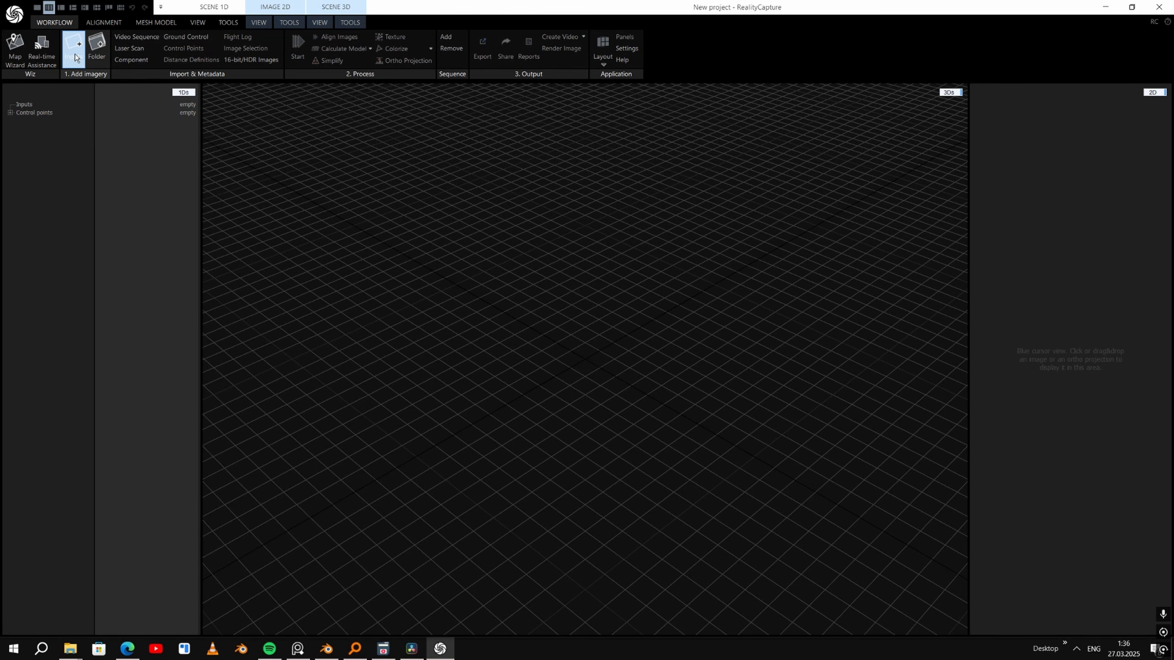
- In RealityCapture, add all images (1).jpg to (131).jpg from the BMW X2 RC Export folder and align them
left_click_drag(443, 185, 439, 295)
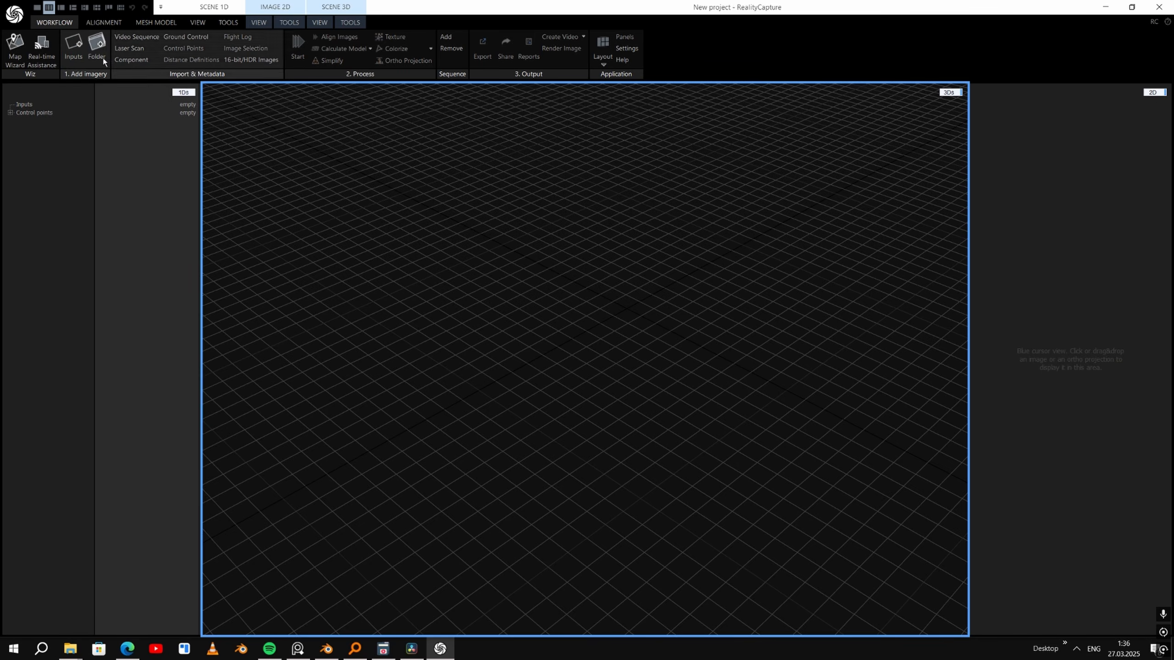
left_click(72, 57)
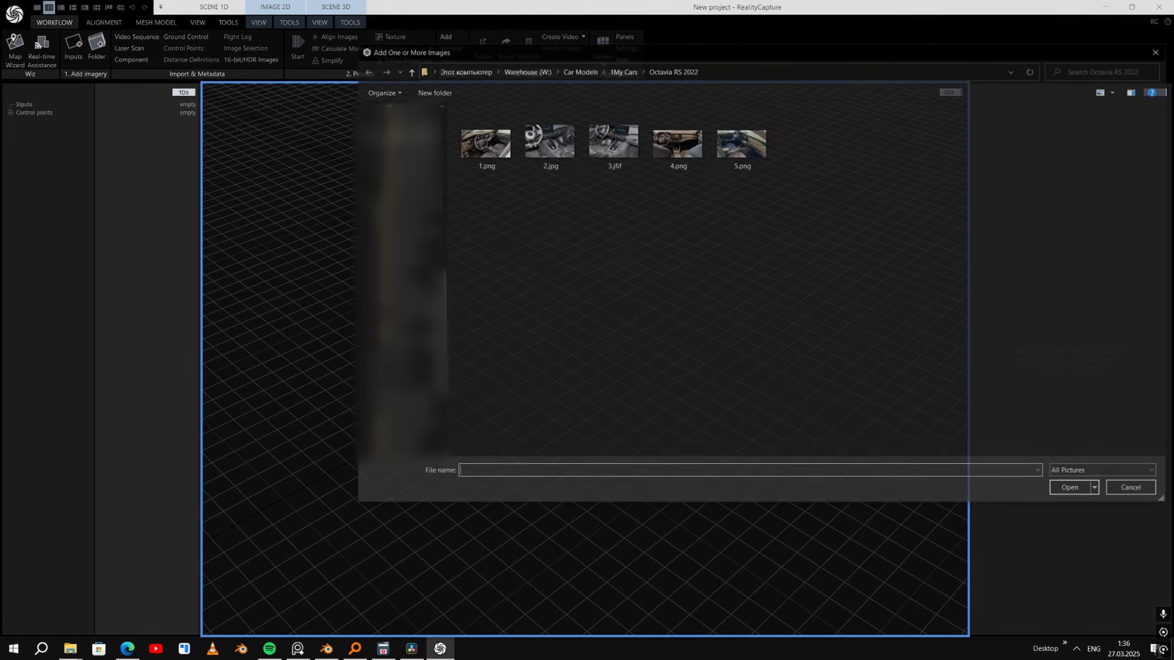
scroll(666, 422, "down", 10)
left_click(502, 444, "shift")
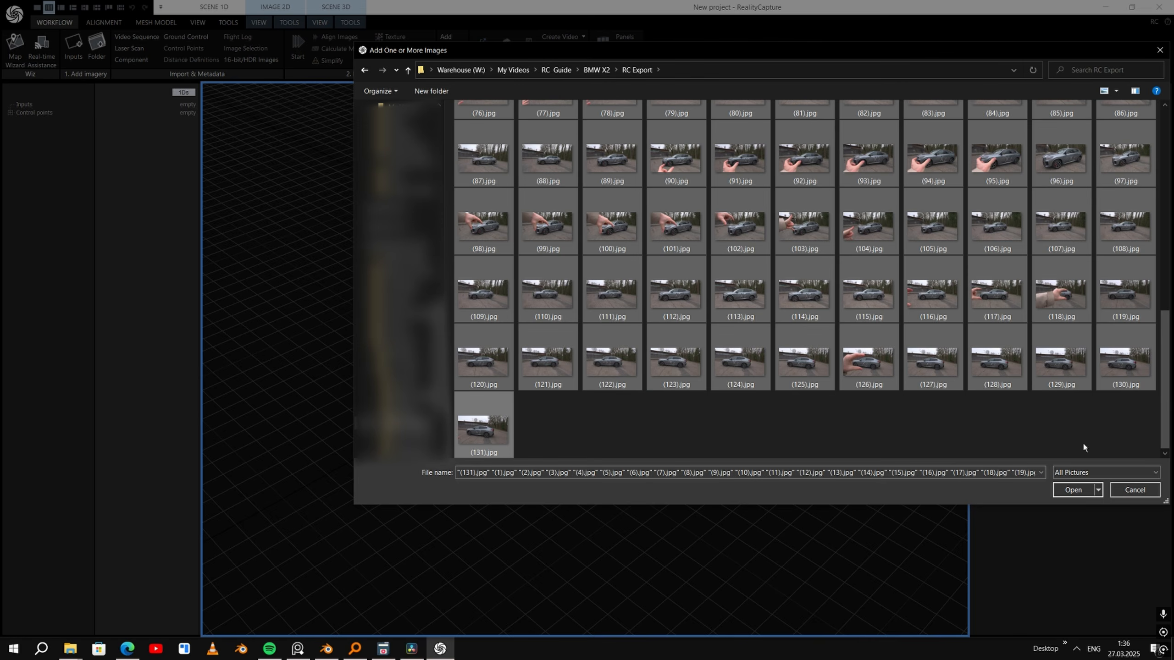
left_click(1071, 490)
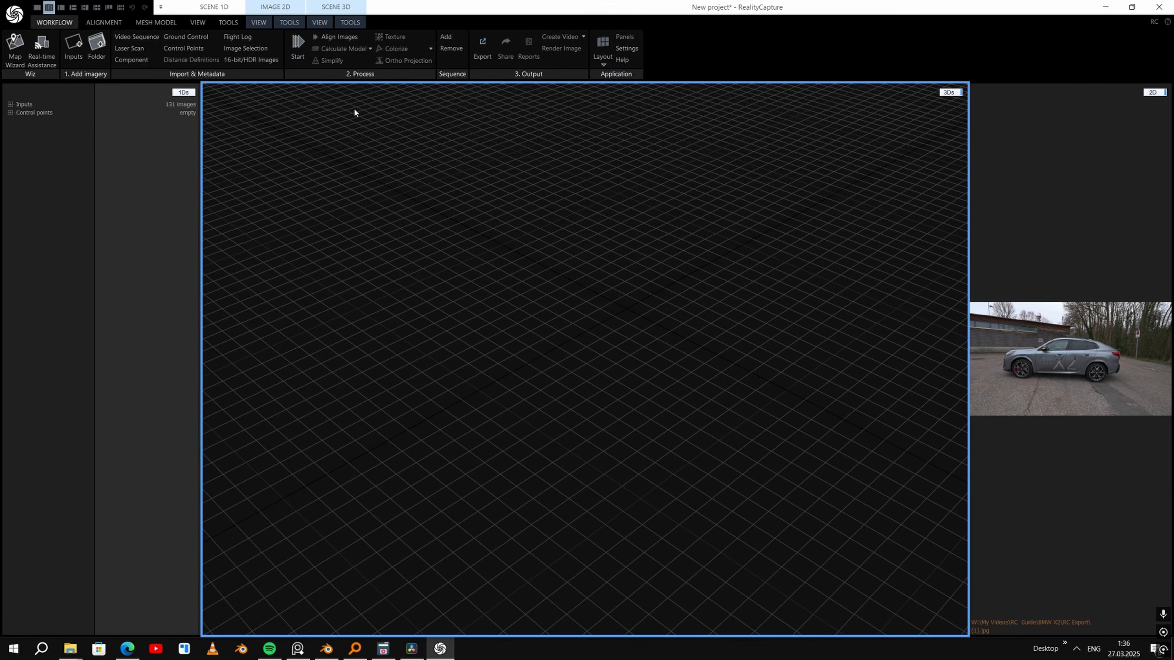
left_click(337, 38)
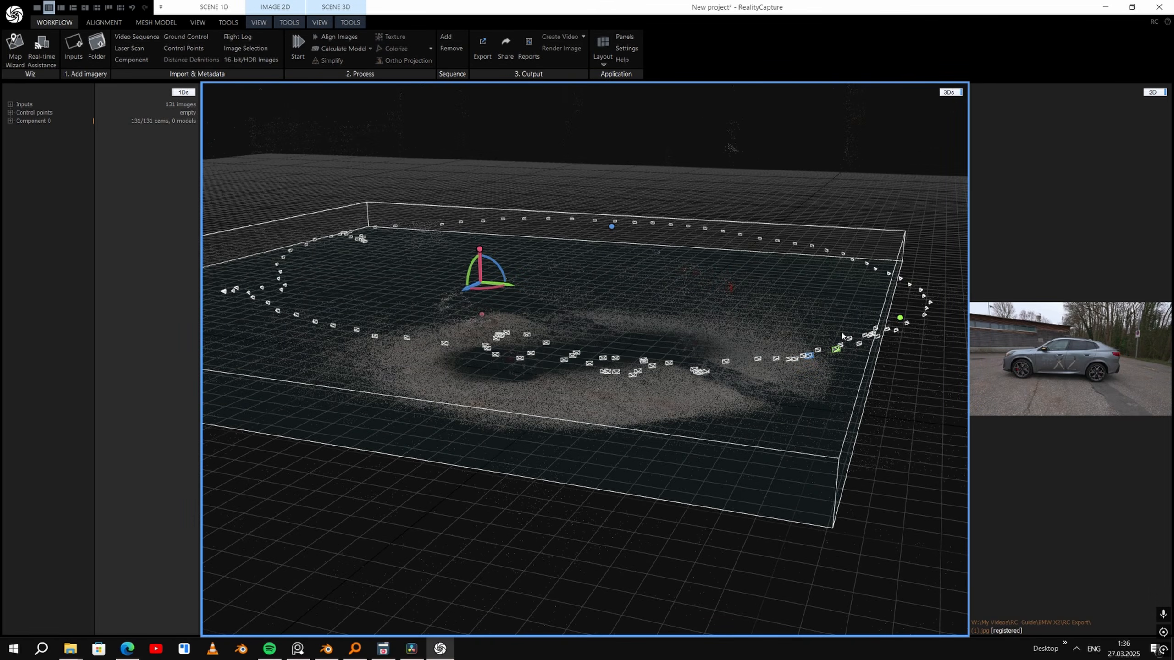
- Rotate, move and resize the reconstruction region so it tightly encloses the car in the point cloud
left_click_drag(841, 336, 422, 375)
key("ctrl+z")
left_click_drag(405, 529, 381, 444)
left_click_drag(384, 446, 436, 386)
left_click_drag(330, 322, 387, 325)
right_click_drag(387, 324, 410, 349)
left_click_drag(410, 348, 522, 370)
scroll(522, 369, "up", 3)
left_click_drag(300, 273, 462, 331)
left_click_drag(215, 238, 434, 269)
left_click_drag(481, 305, 583, 345)
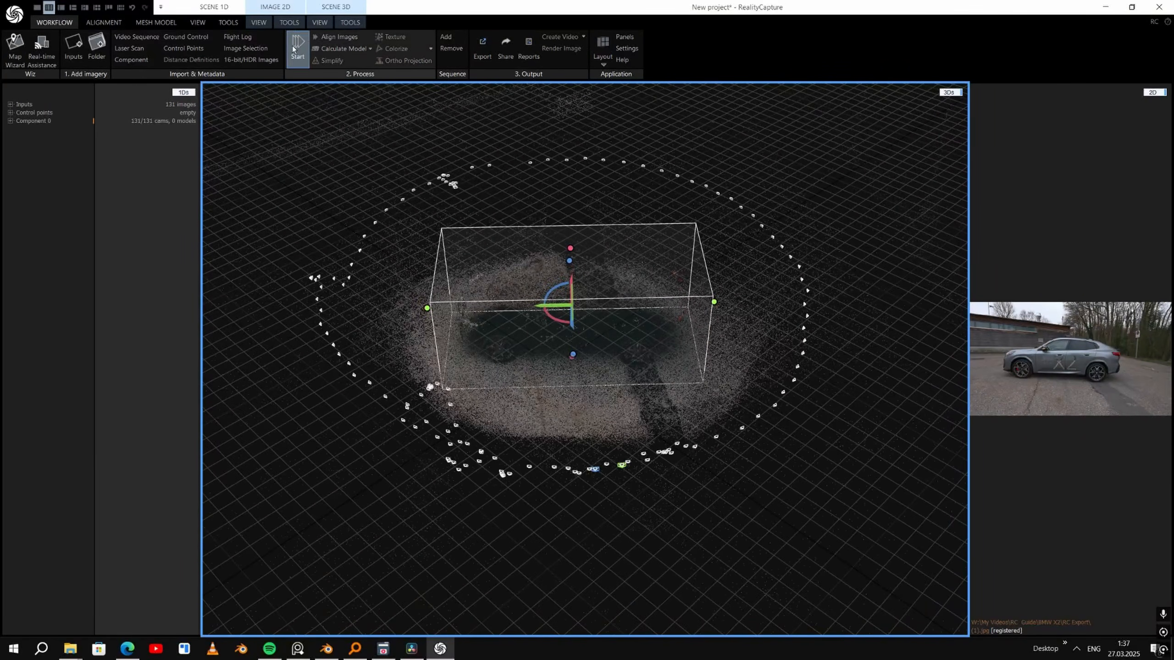
- Reconstruct the car mesh in Normal Detail
left_click(102, 28)
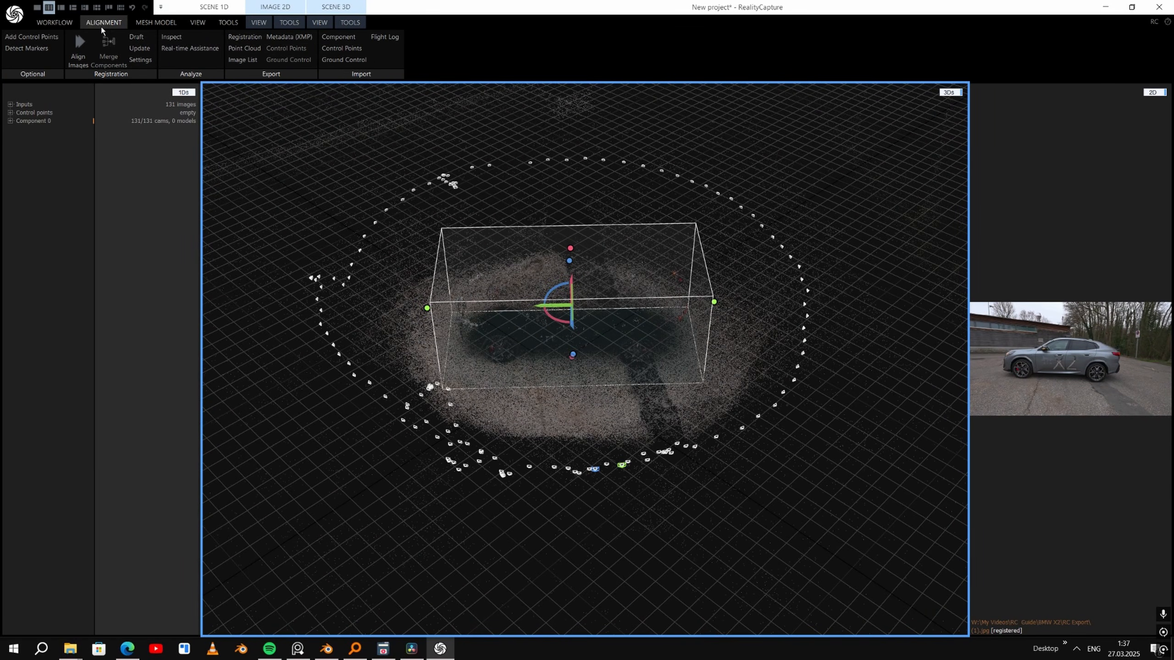
left_click(144, 25)
left_click(110, 50)
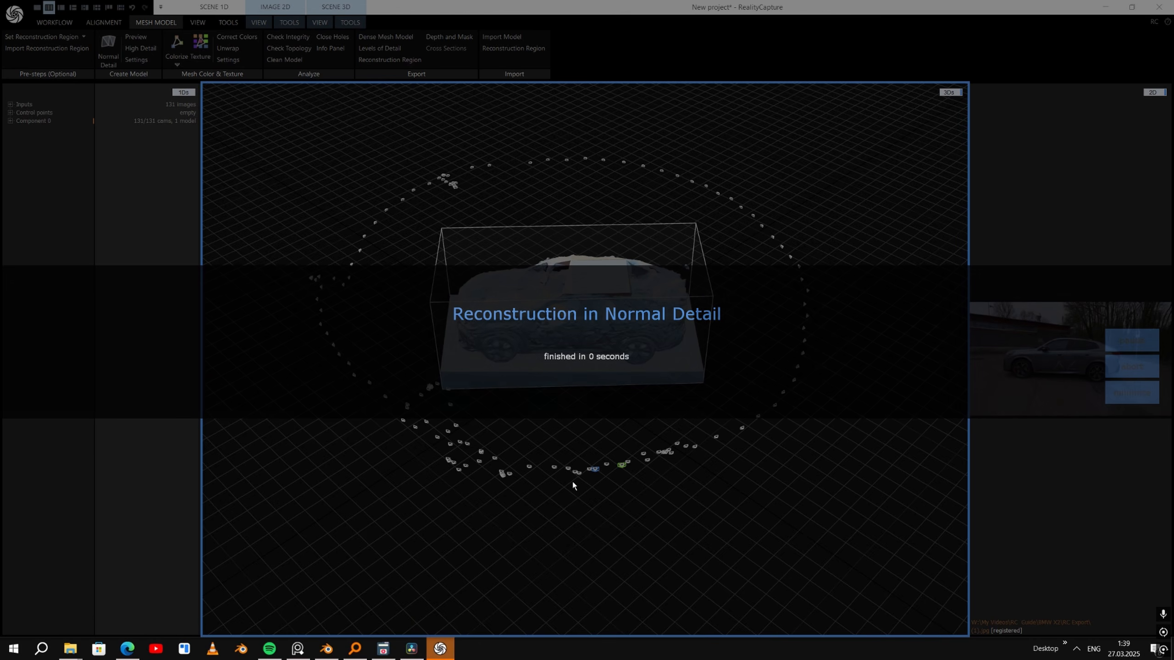
- Colorize and texture the reconstructed car mesh and inspect it from the front side
scroll(619, 368, "up", 5)
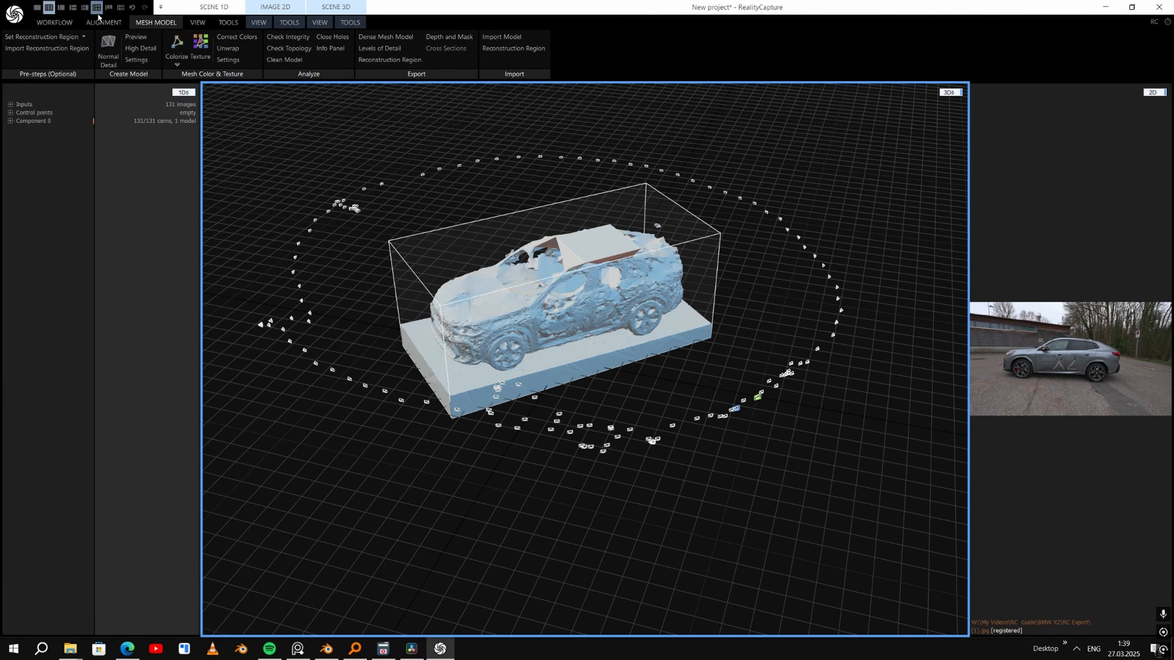
left_click(176, 47)
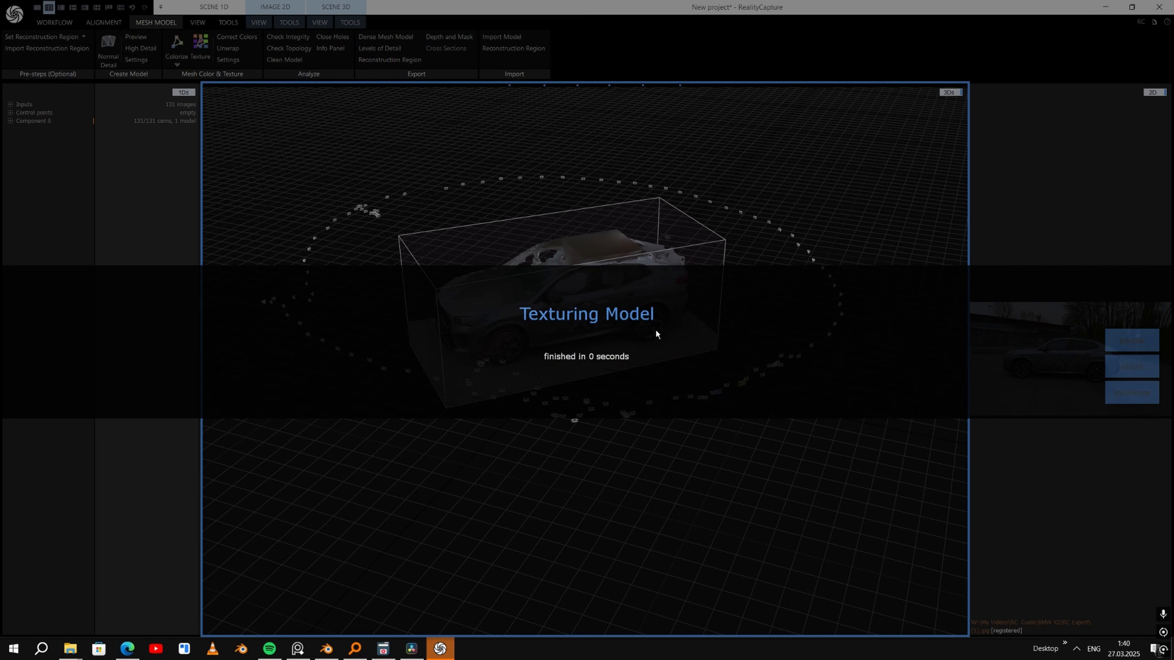
scroll(656, 330, "up", 5)
right_click_drag(657, 331, 633, 297)
left_click_drag(634, 301, 568, 338)
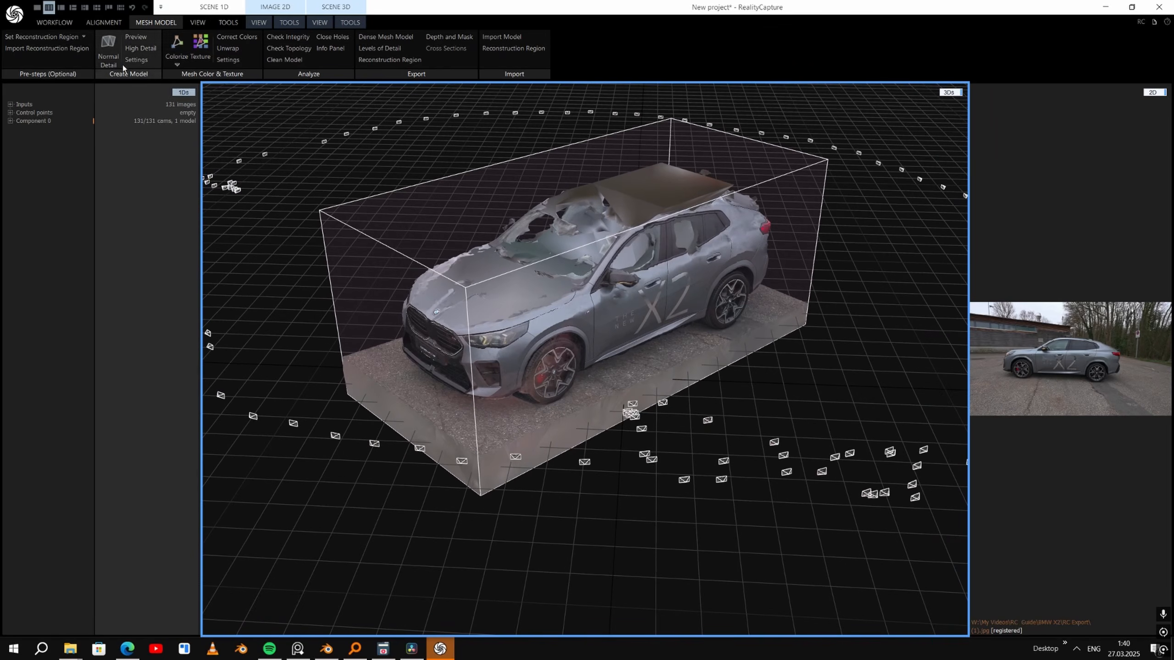
- Export the car model in Autodesk FBX format with textures, cameras and undistorted images included
left_click(17, 14)
left_click(44, 140)
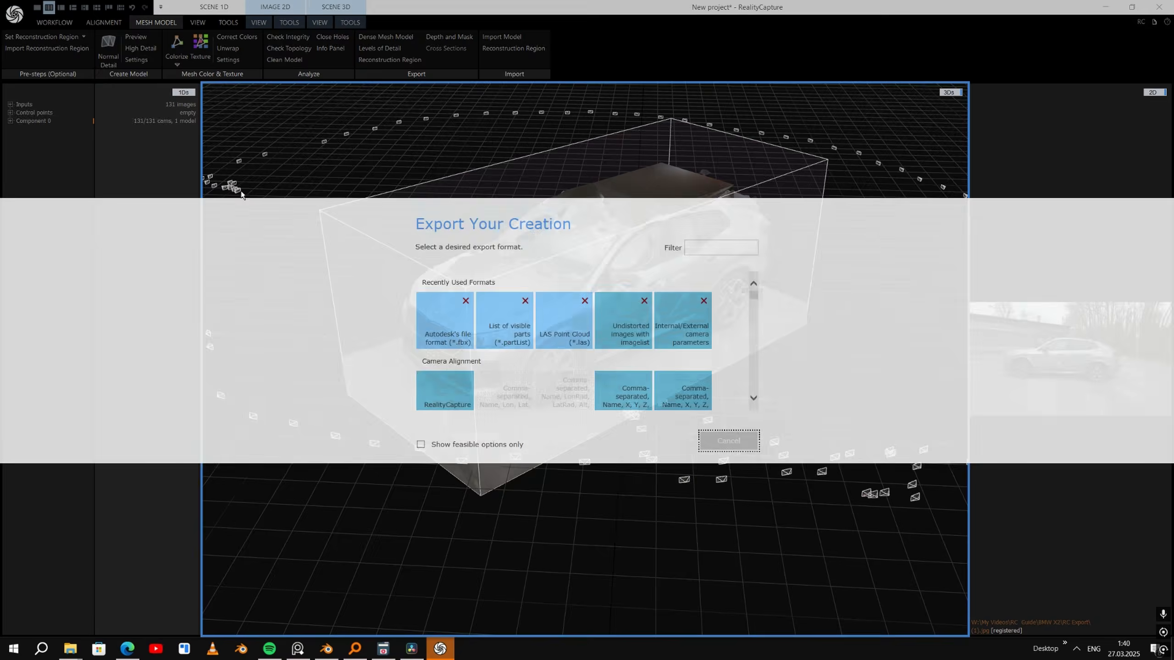
left_click(430, 317)
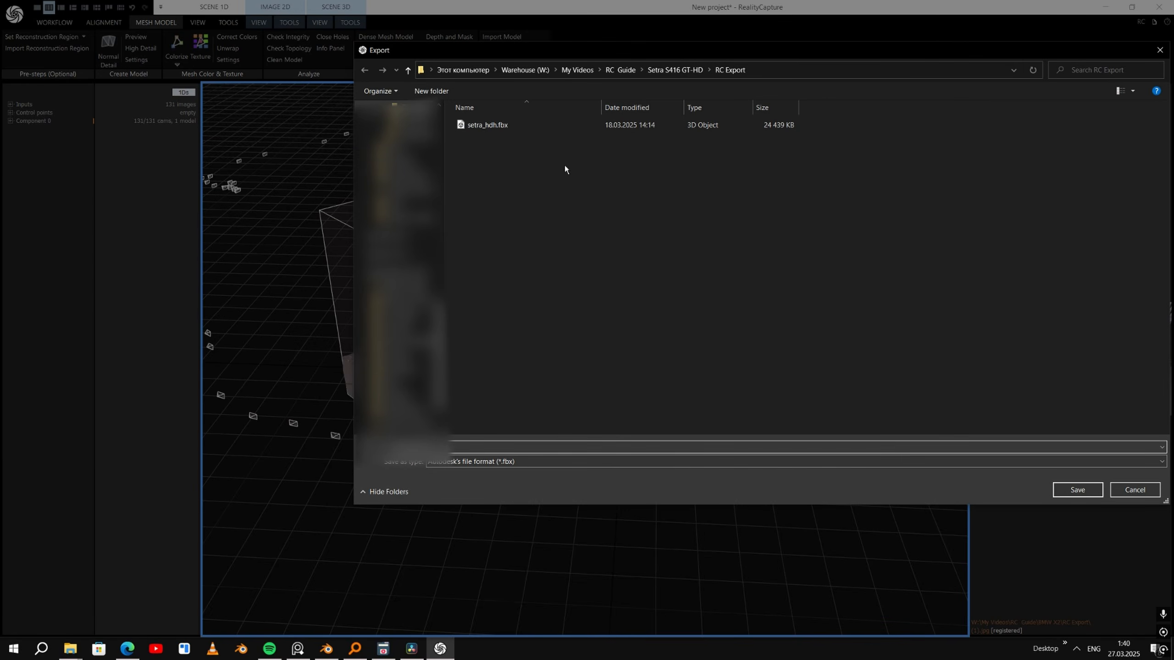
left_click(620, 70)
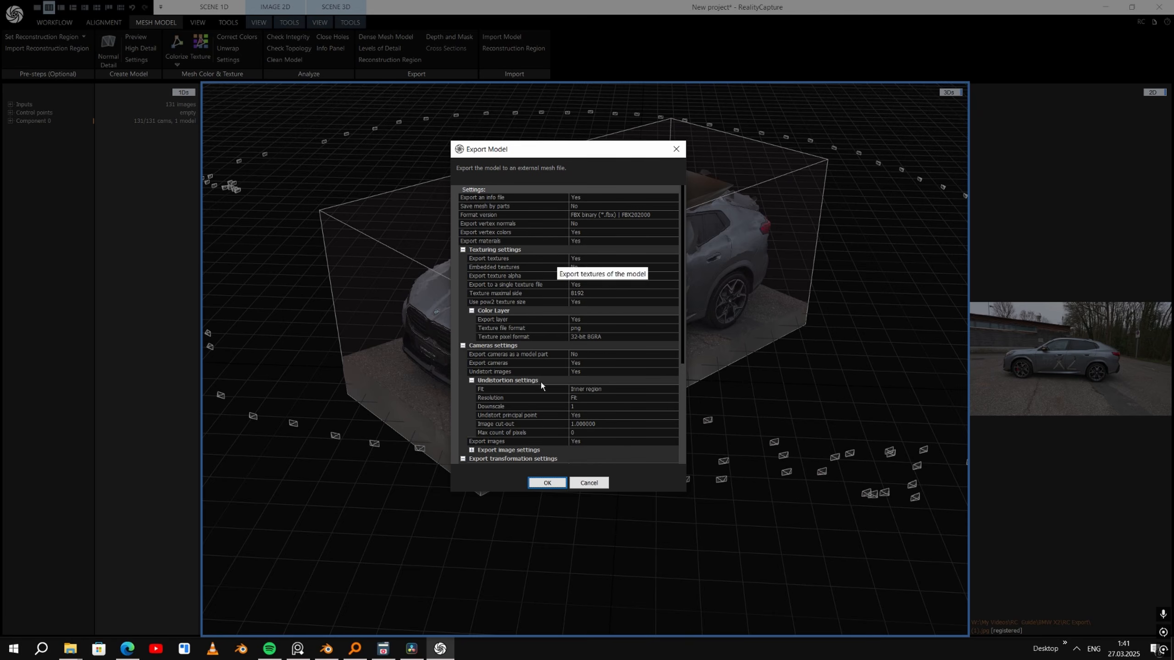
left_click(547, 482)
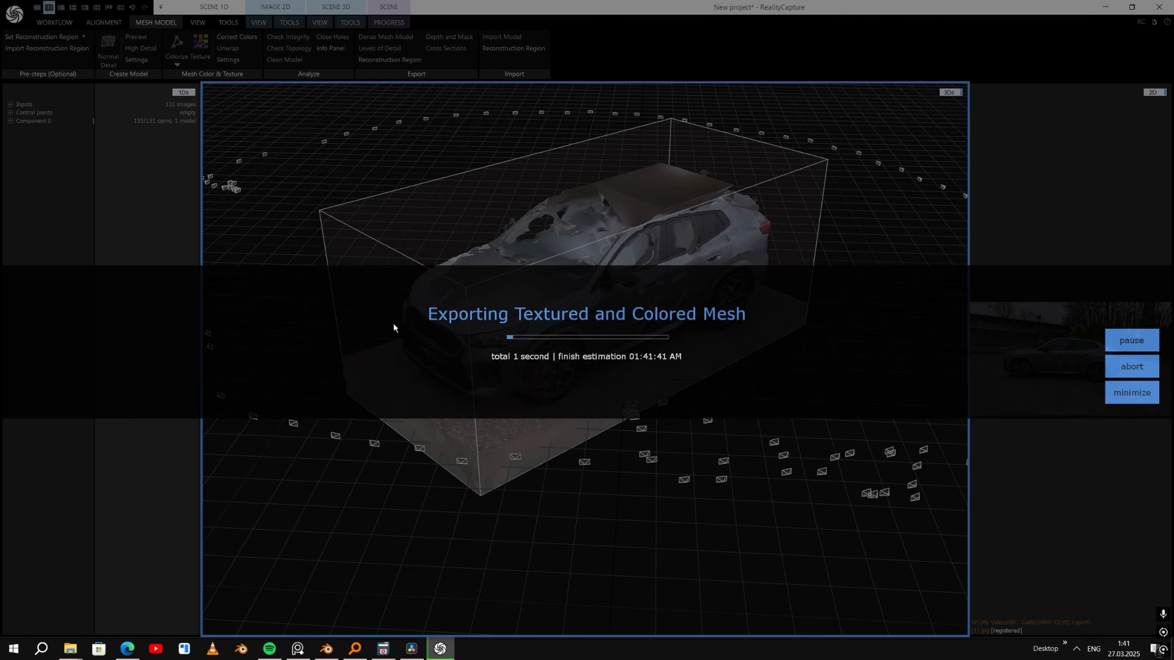
- Switch to Blender and import the exported FBX car model into the empty scene
mouse_move(327, 649)
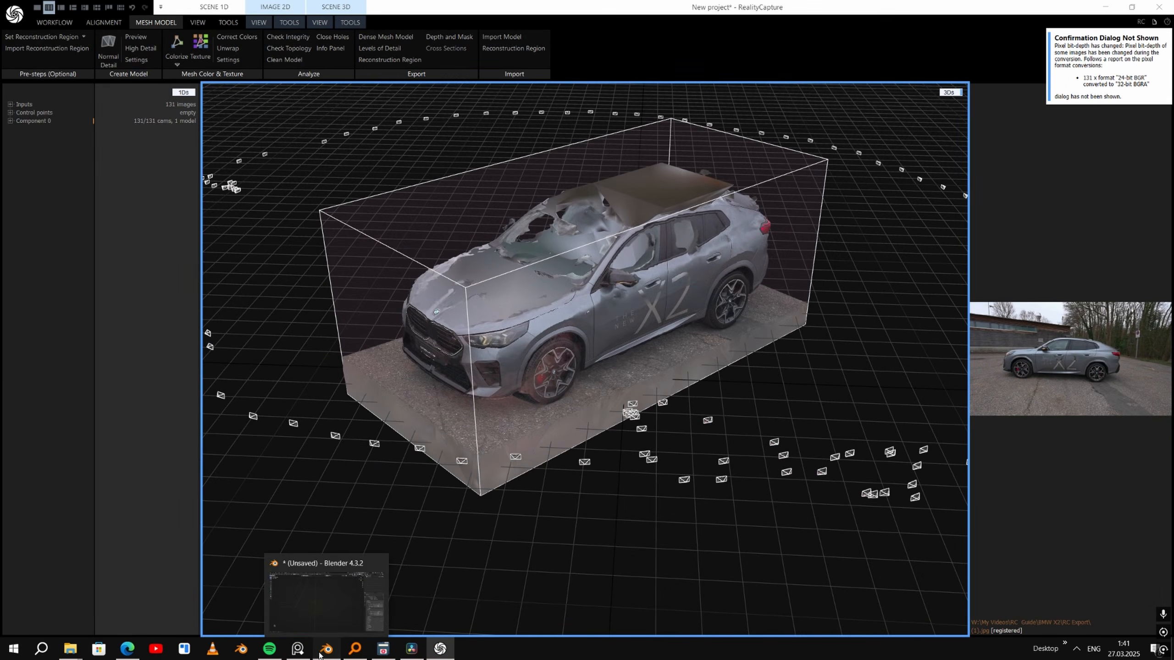
left_click(320, 653)
middle_click_drag(244, 168, 615, 240)
left_click(26, 25)
mouse_move(69, 186)
left_click(176, 291)
double_click(340, 159)
double_click(342, 158)
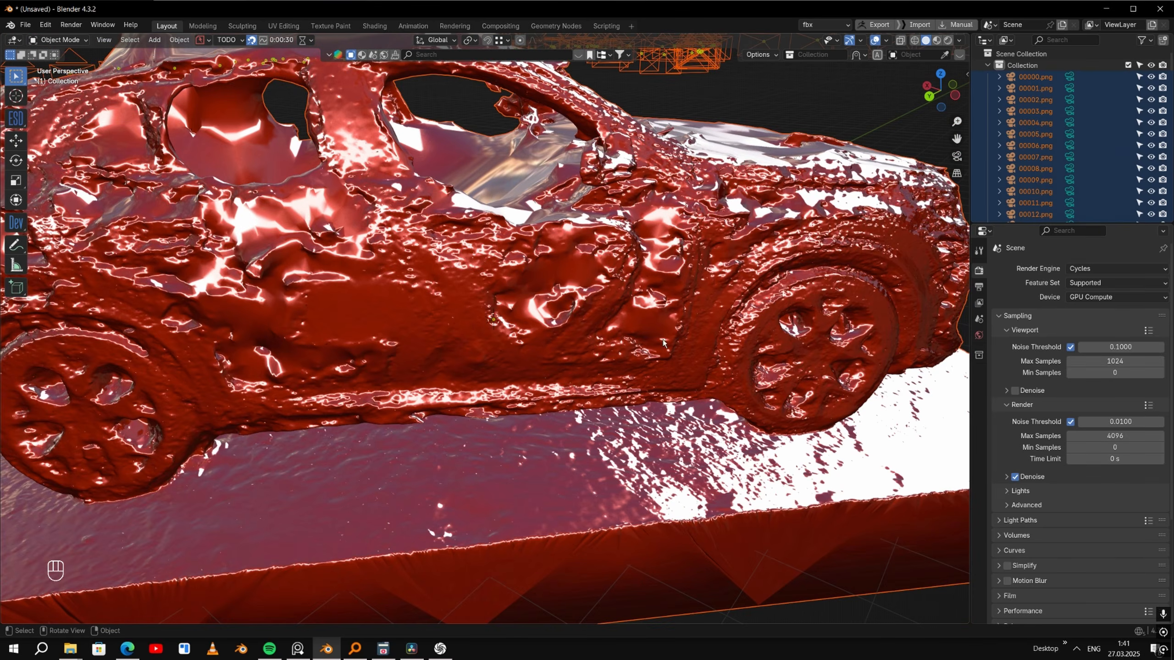
- Set the solid viewport's colour to Texture so the imported car displays its texture, and clear the selection
scroll(633, 290, "down", 7)
middle_click_drag(720, 305, 617, 342)
scroll(713, 235, "up", 3)
left_click(959, 40)
left_click(908, 94)
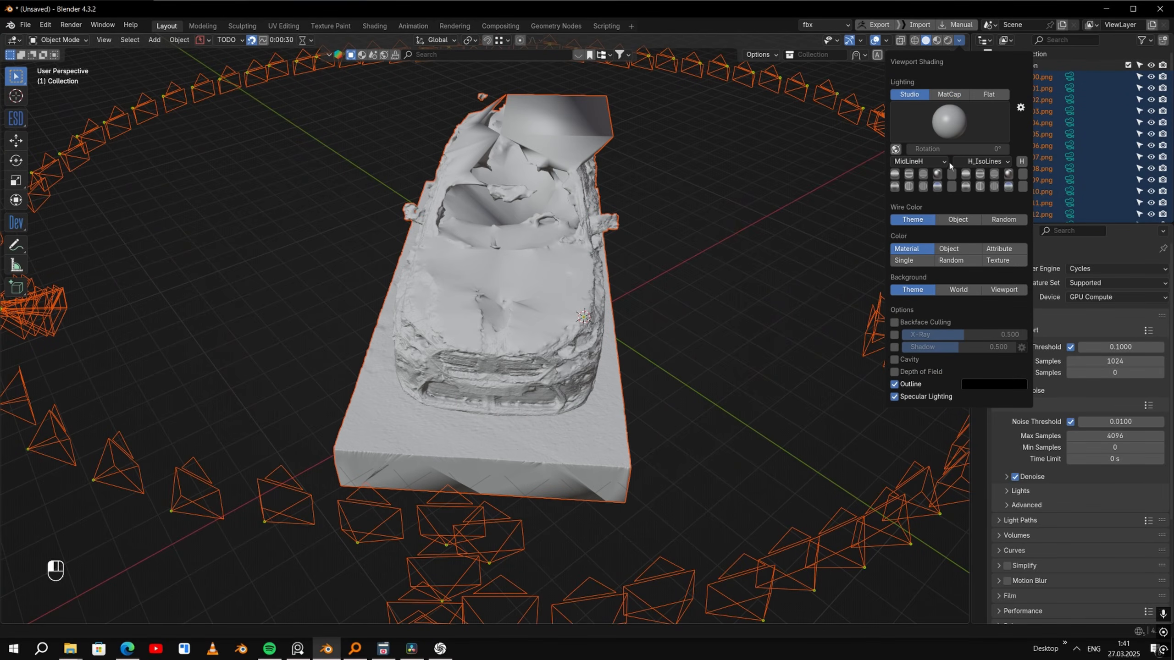
left_click(988, 260)
middle_click_drag(684, 360, 594, 325)
left_click(696, 390)
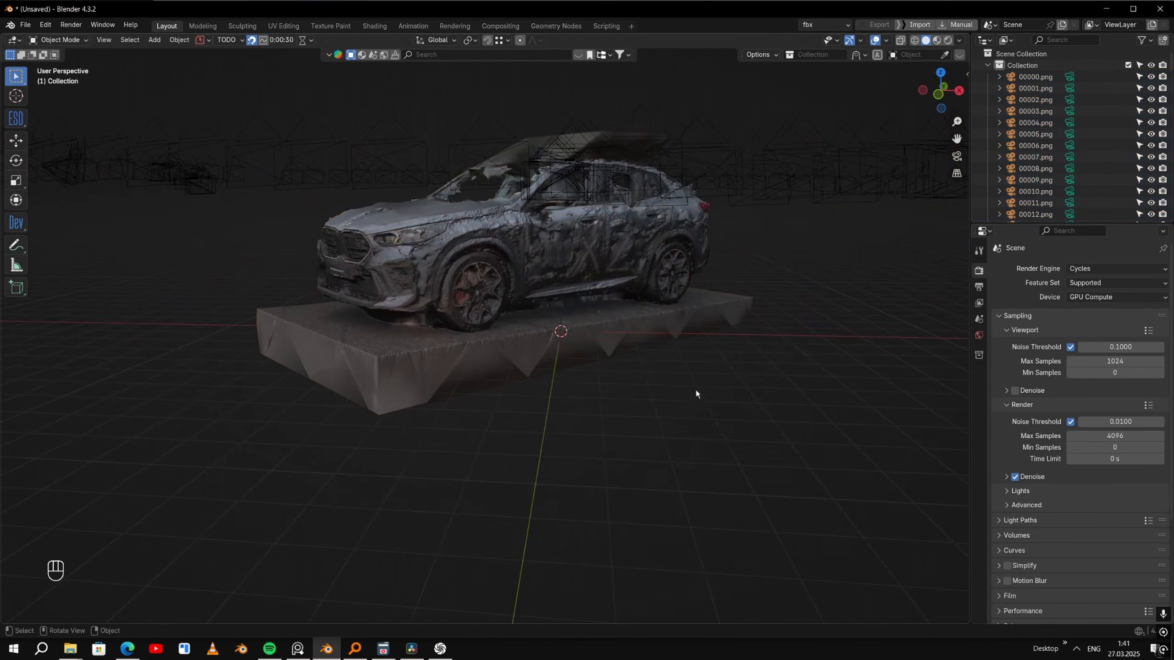
- Switch the viewport shading's lighting to Flat
middle_click_drag(697, 391, 666, 411)
scroll(666, 411, "up", 3)
key("q")
key("q")
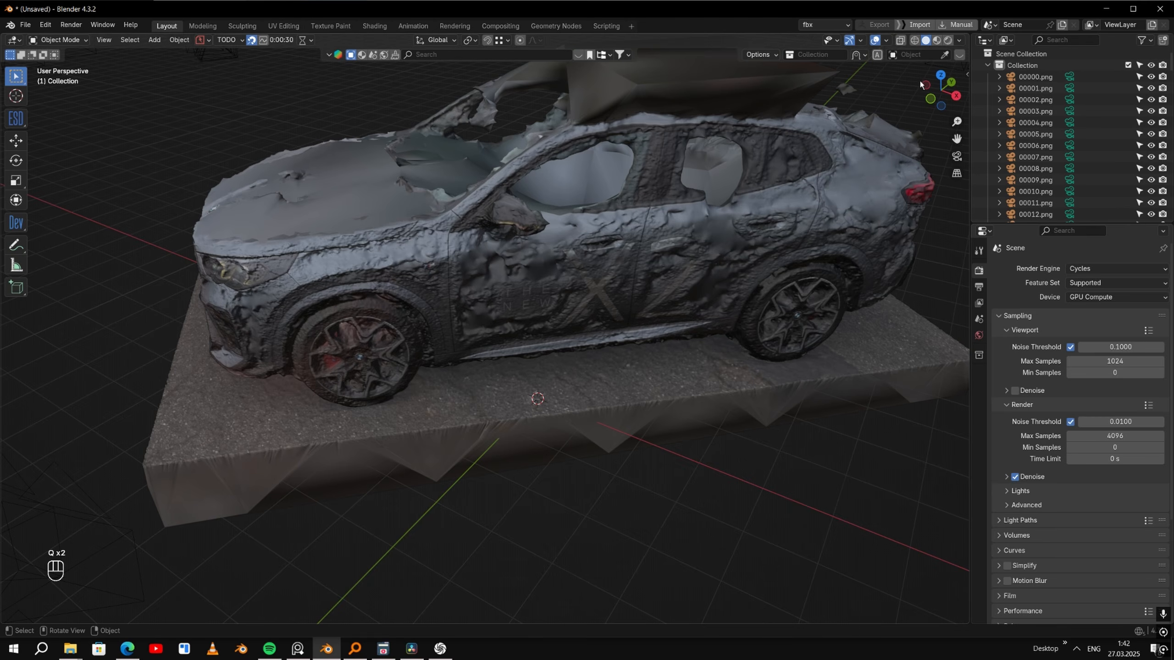
left_click(959, 41)
left_click(988, 95)
- Select all objects and, in top view, rotate the car and cameras by about -46° so the car lies parallel to the X axis
middle_click_drag(758, 284, 605, 301)
scroll(676, 280, "down", 4)
scroll(620, 317, "down", 3)
key("KP_7")
key("a")
scroll(620, 314, "up", 2)
key("r")
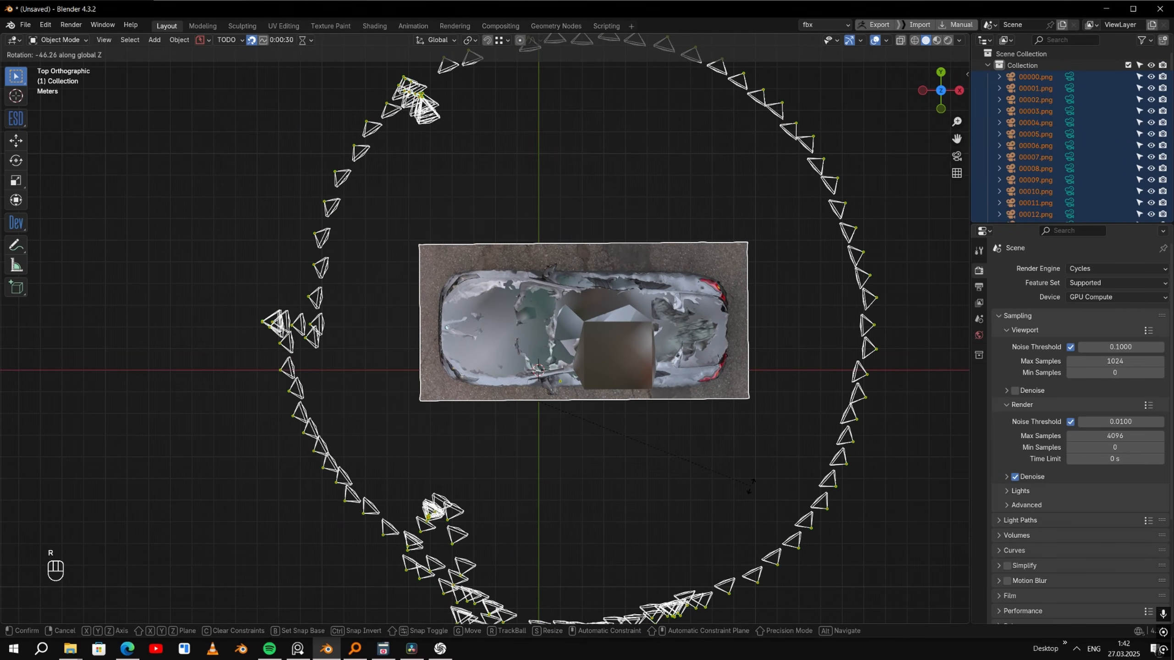
left_click(741, 479)
- Move the car and all cameras along Y in top view until the car is centred on the X axis
middle_click_drag(721, 400, 702, 337, "shift")
key("g")
key("y")
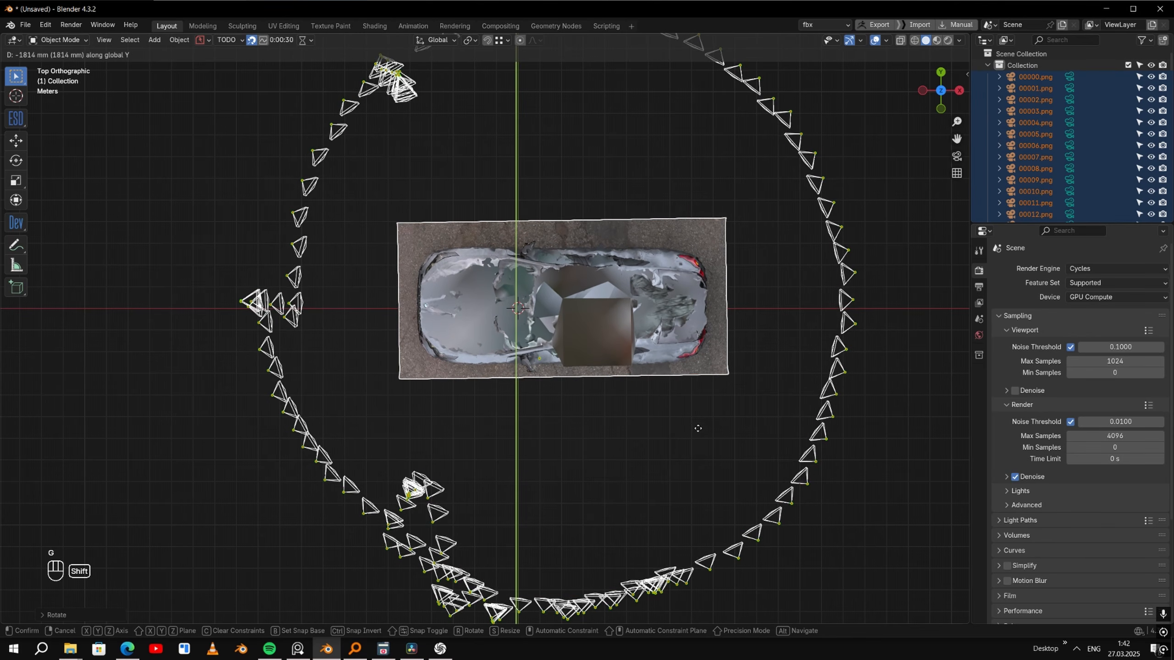
left_click(697, 427)
scroll(482, 335, "up", 6)
middle_click_drag(369, 270, 409, 424, "shift")
scroll(610, 303, "up", 6)
key("g")
key("y")
left_click(563, 403)
- In front view, rotate the car and cameras to level the car and move them along Z toward the ground line
scroll(646, 346, "down", 7)
key("KP_3")
key("KP_1")
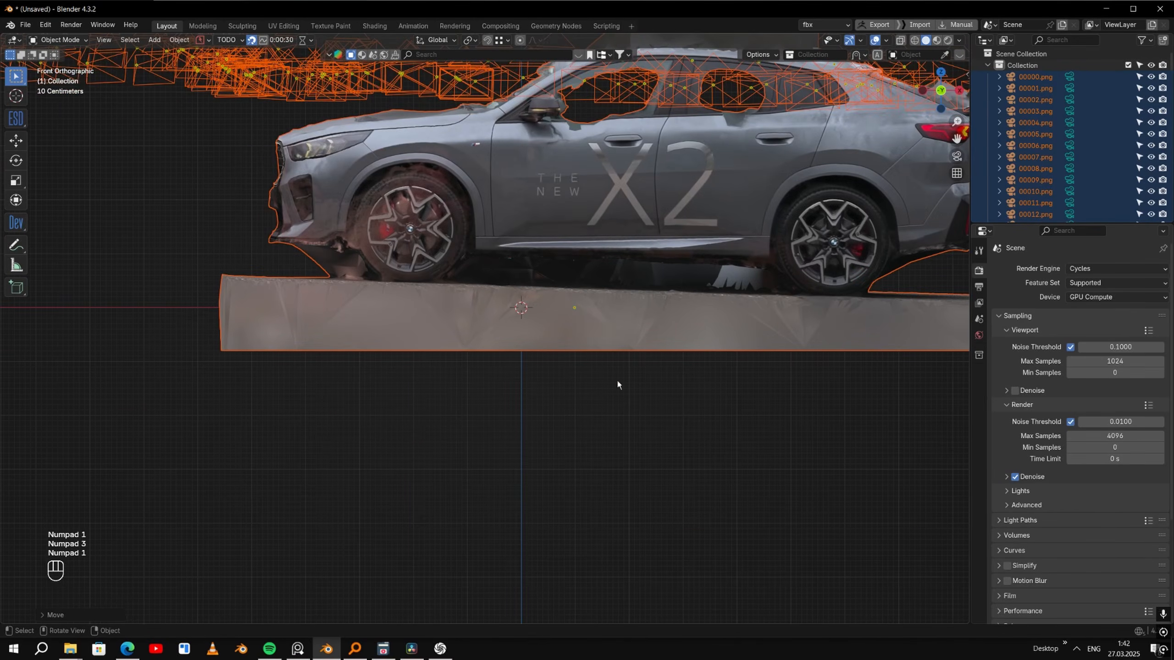
scroll(538, 406, "down", 2)
key("r")
left_click(822, 352)
key("g")
key("z")
left_click(815, 388)
- Fine-tune the car and cameras' tilt around Y and their height along Z so the wheels rest on the X axis
middle_click_drag(815, 384, 817, 359, "shift")
scroll(819, 347, "up", 1)
key("r")
key("y")
left_click(827, 255)
key("g")
key("z")
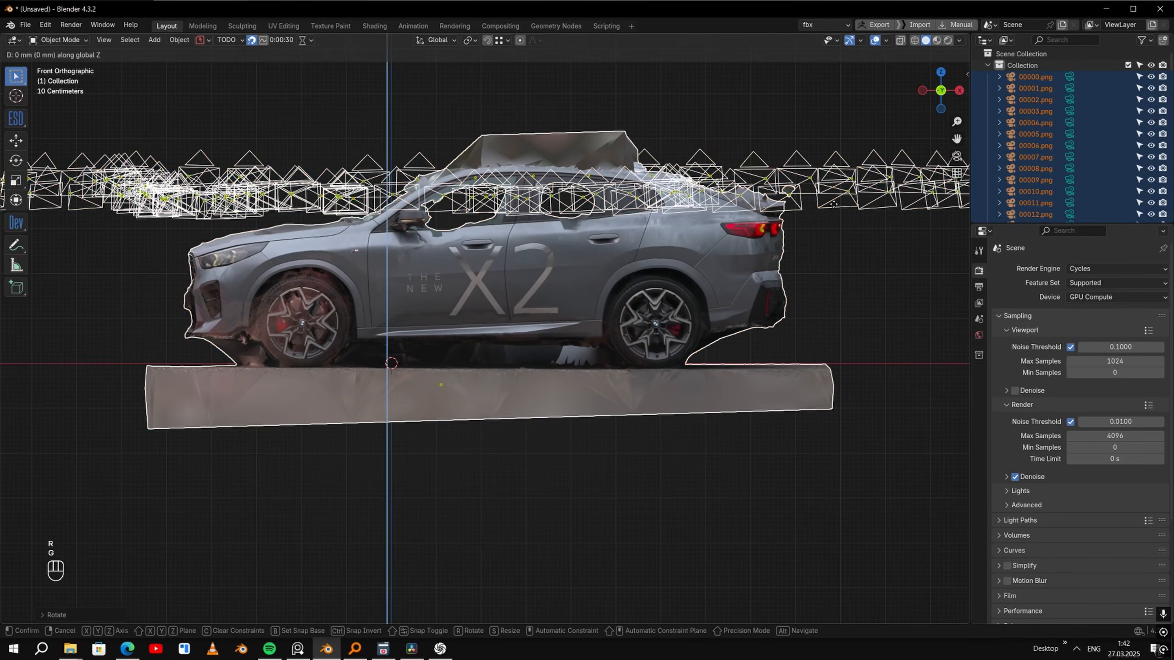
left_click(825, 253)
- Adjust the car and cameras' position along Y and save the scene as x2.blend in the BMW X2 folder
scroll(644, 459, "up", 4)
scroll(627, 446, "down", 3)
scroll(627, 446, "down", 1)
key("g")
key("y")
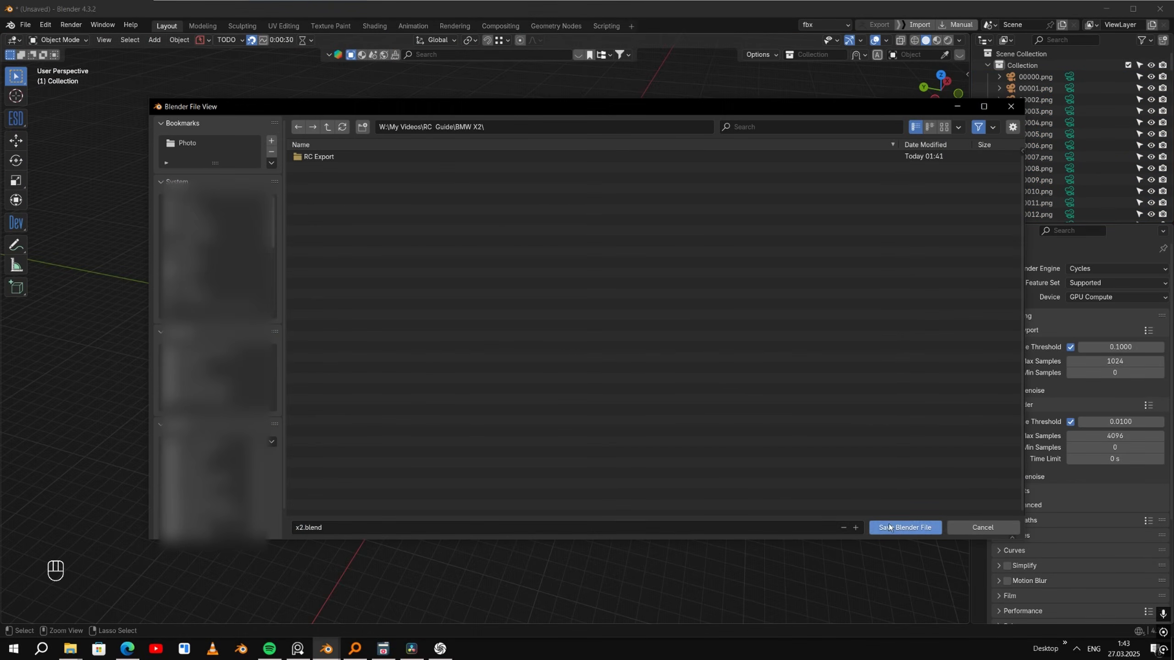
left_click(889, 528)
- Make the camera 00055.png near the car's front corner active and look through it
scroll(642, 386, "up", 4)
scroll(645, 386, "down", 4)
middle_click_drag(661, 386, 746, 390)
scroll(601, 472, "up", 3)
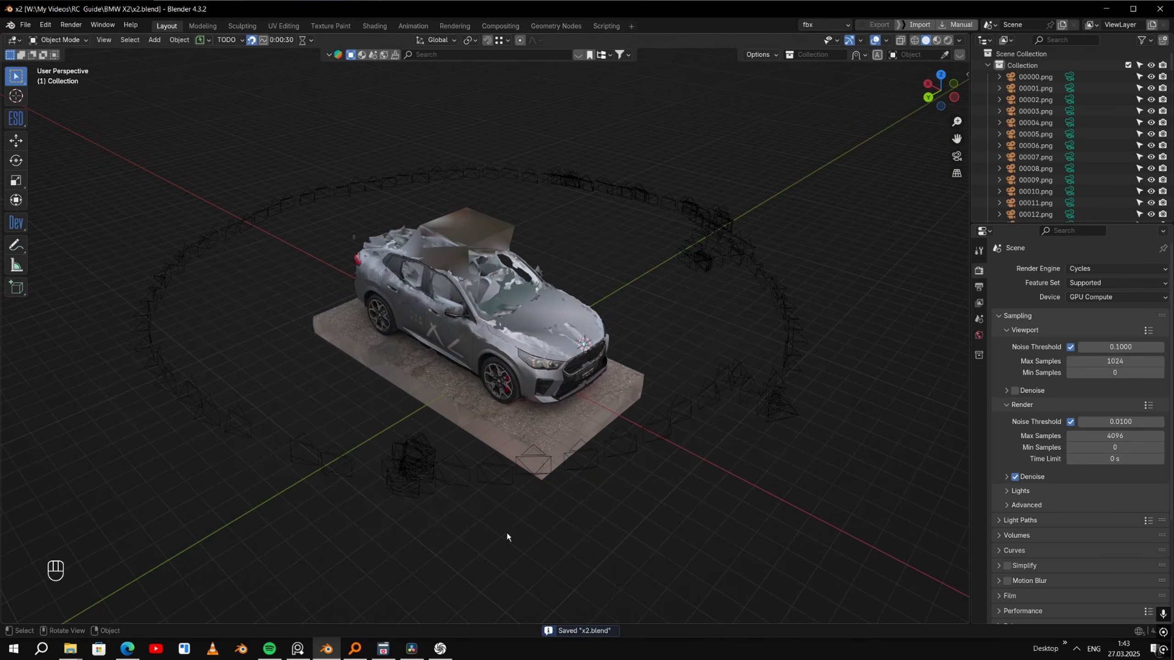
left_click(501, 480)
key("ctrl+KP_0")
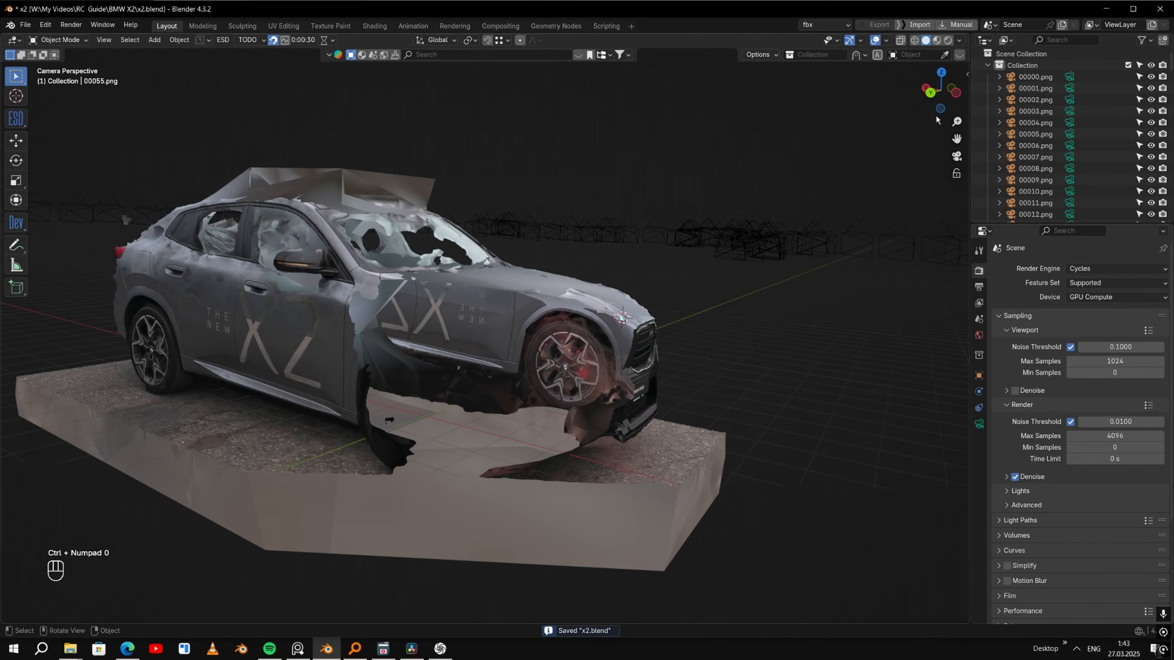
- Expand the IModeler settings, widen the sidebar and set the camera clip start to 1 mm
left_click(966, 74)
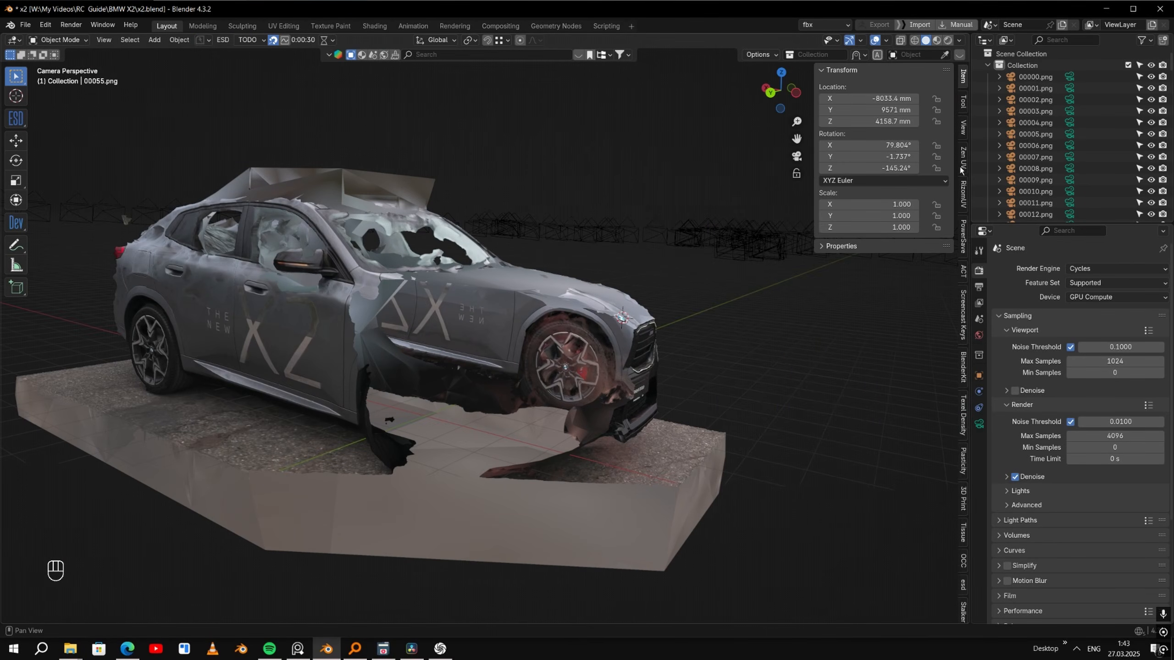
left_click(963, 126)
left_click(855, 435)
scroll(855, 435, "down", 3)
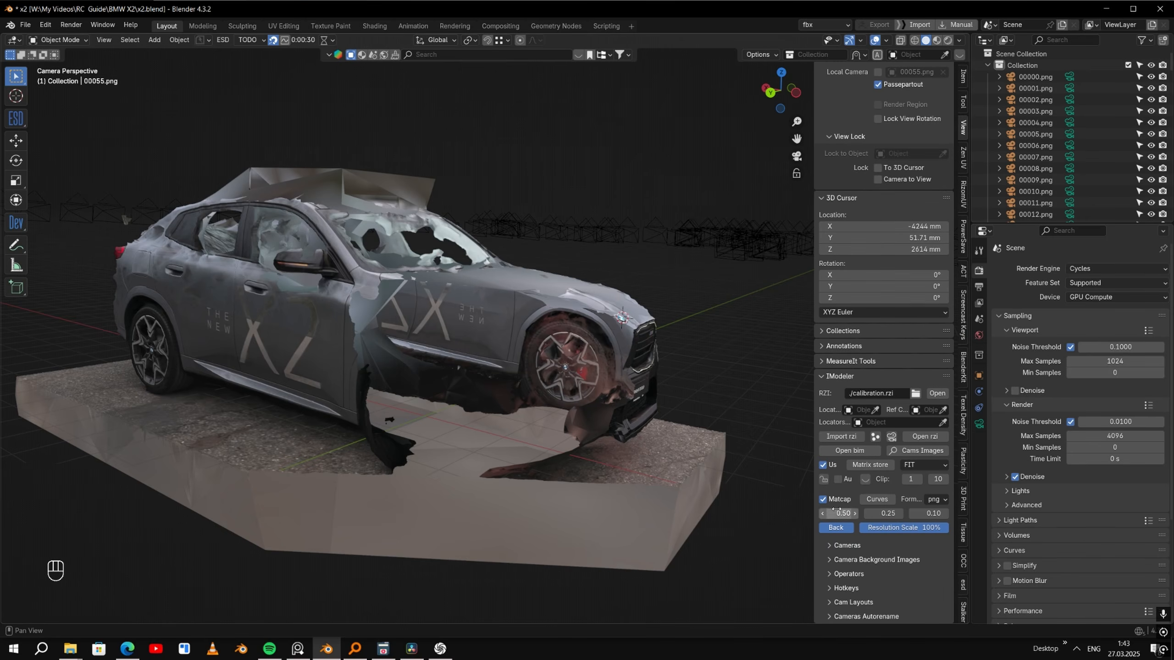
left_click_drag(814, 484, 703, 485)
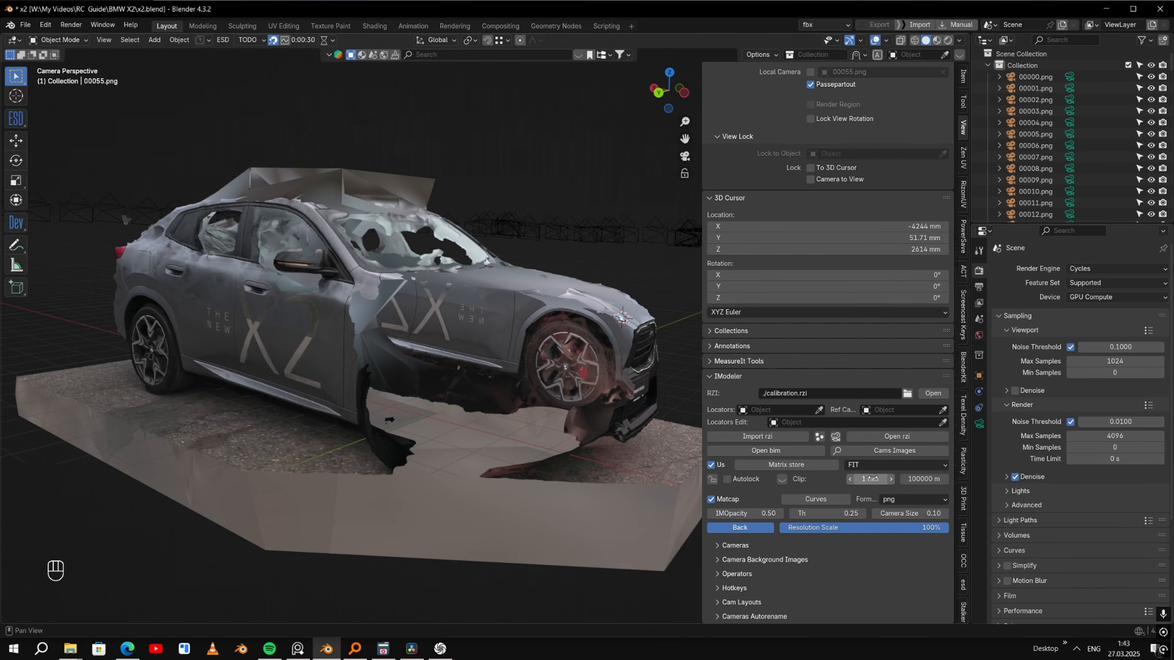
left_click_drag(870, 479, 869, 479)
middle_click_drag(491, 389, 507, 362, "shift")
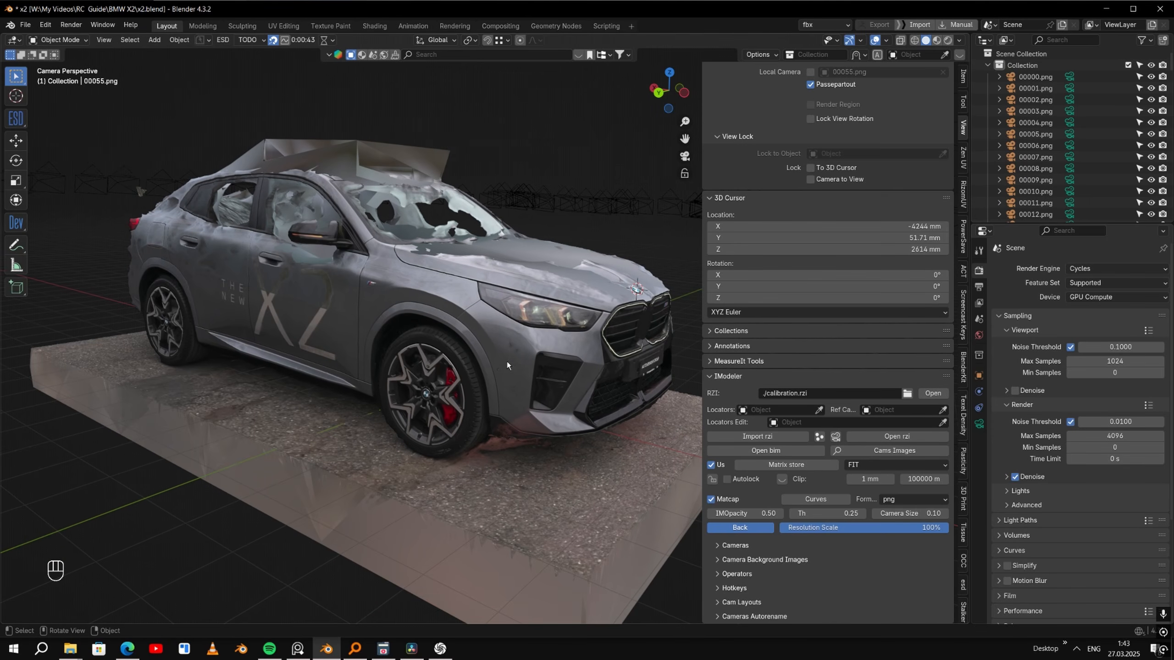
- Save the scene as x3.blend in the RC Export\RC To Blender folder
left_click(576, 198)
left_click(489, 153)
key("ctrl+alt+s")
left_click(23, 25)
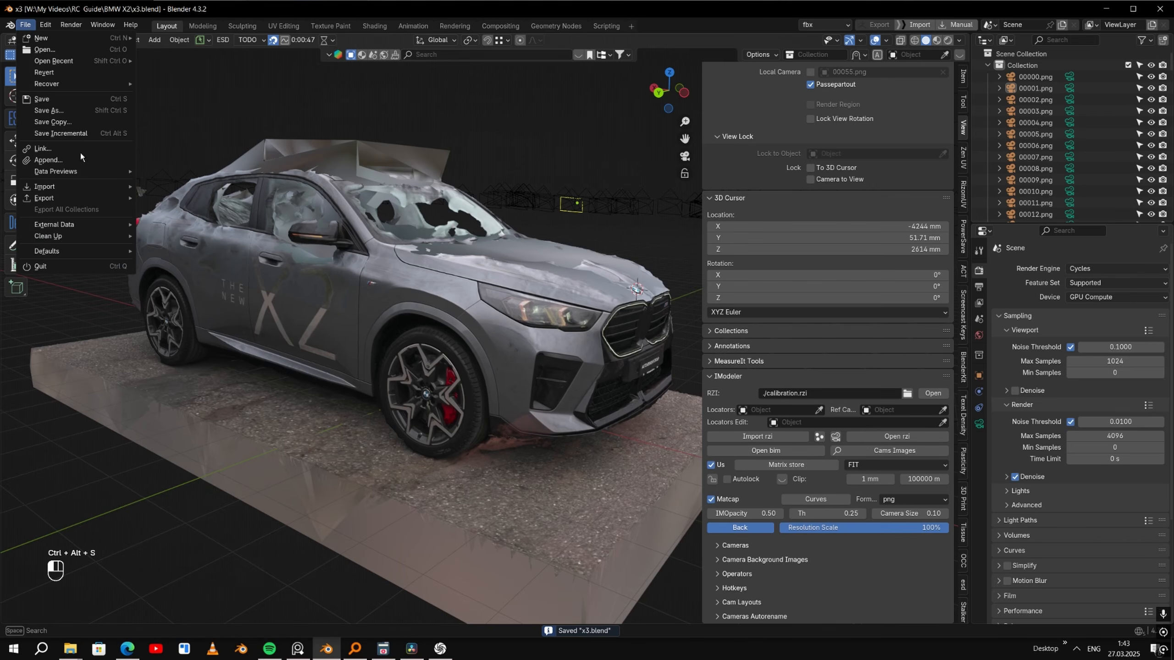
left_click(66, 113)
left_click(351, 157)
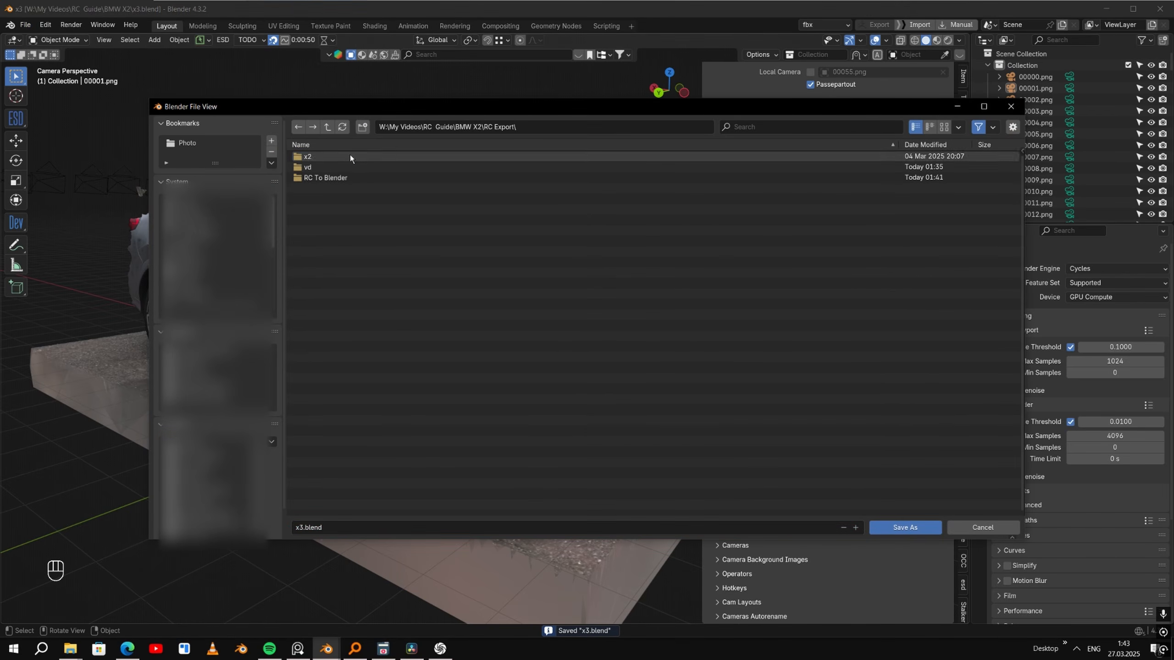
left_click(342, 178)
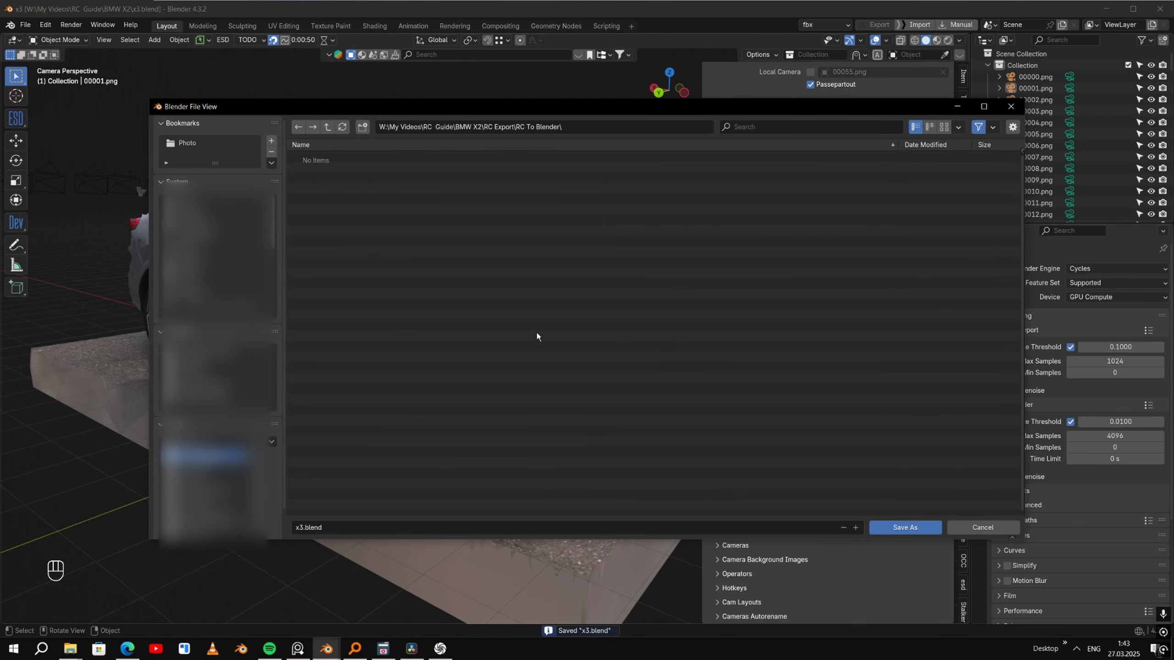
left_click(905, 527)
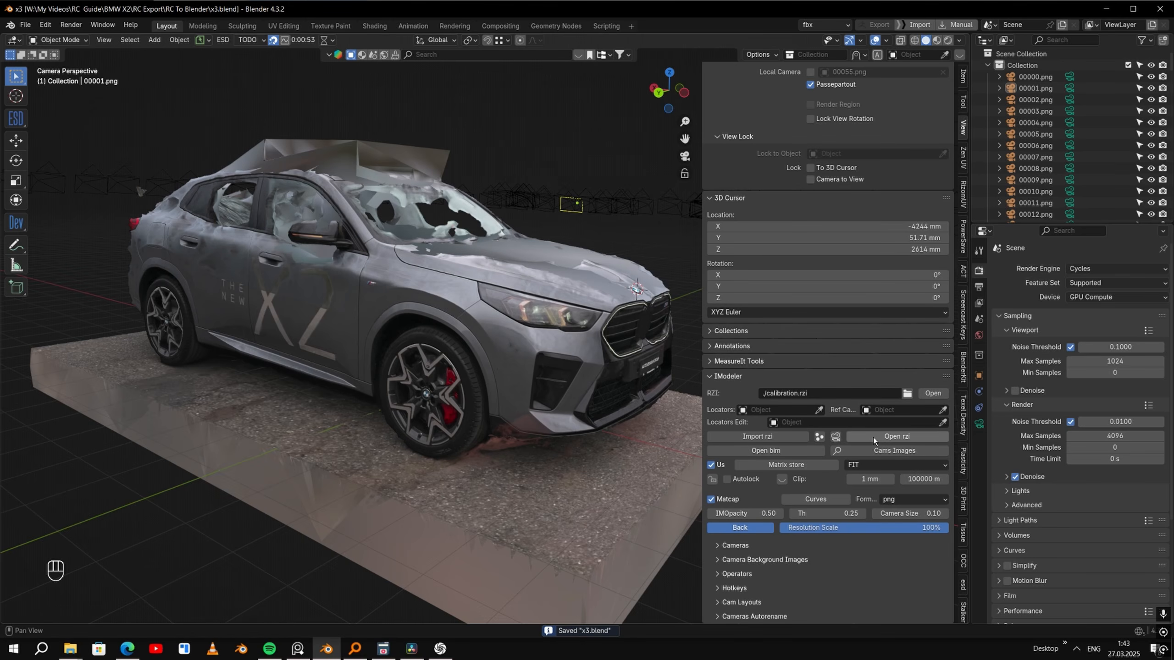
- Load the matching background images for all cameras and set the image opacity to 0.35
left_click(881, 454)
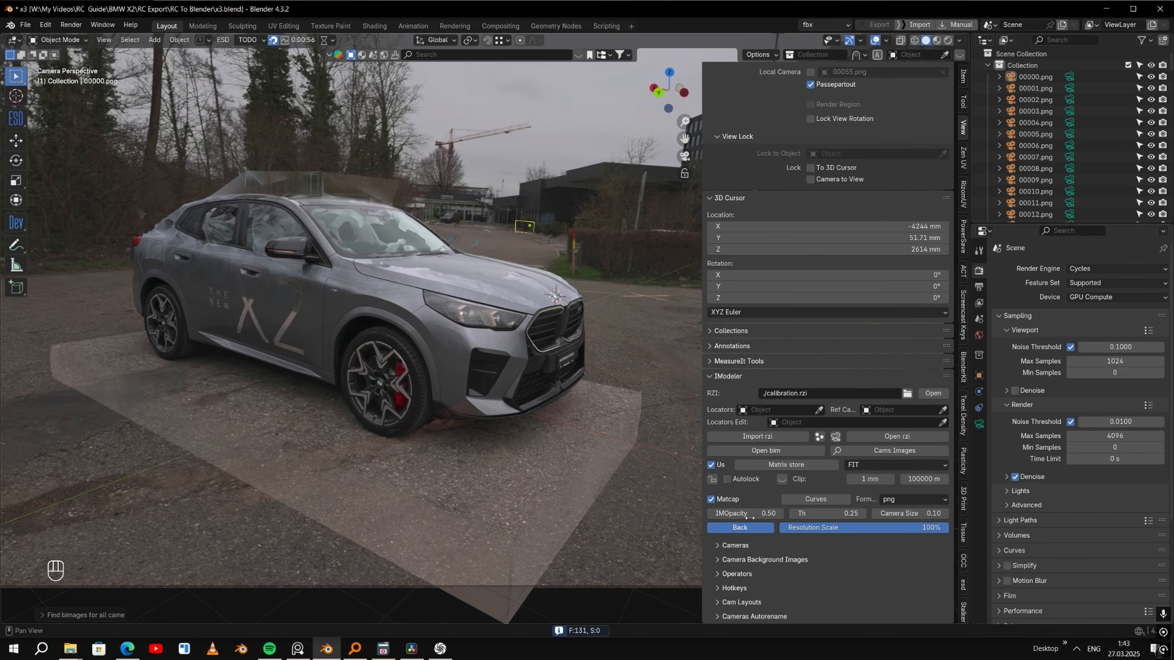
mouse_move(749, 518)
left_mouse_down()
mouse_move(800, 518)
mouse_move(731, 517)
left_mouse_up()
- Activate the ESD tool and step through the camera views to 00067.png at the car's front, comparing the model with the photos
left_click(21, 118)
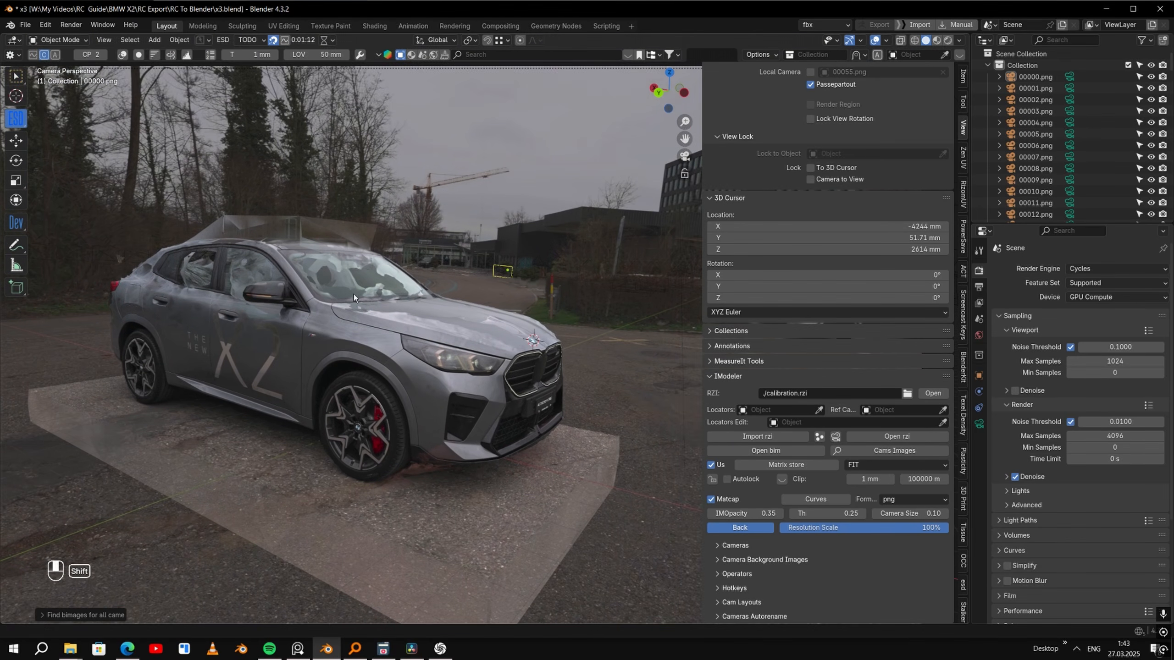
left_click(500, 342, "ctrl")
scroll(501, 342, "down", 6, "ctrl")
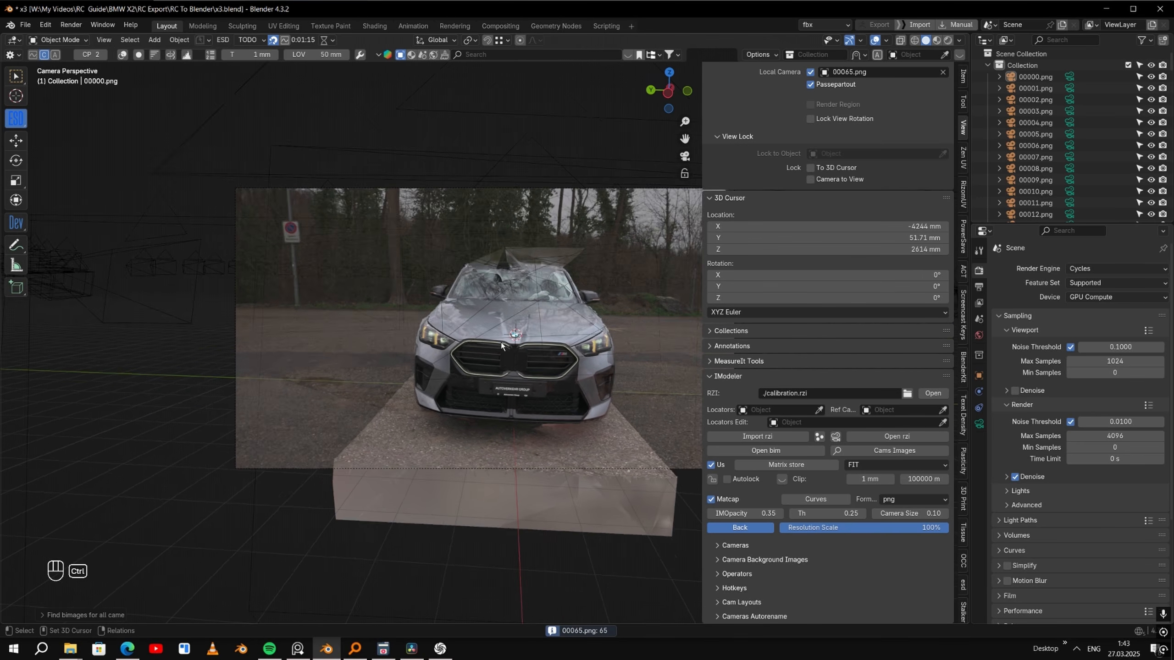
scroll(552, 407, "up", 6)
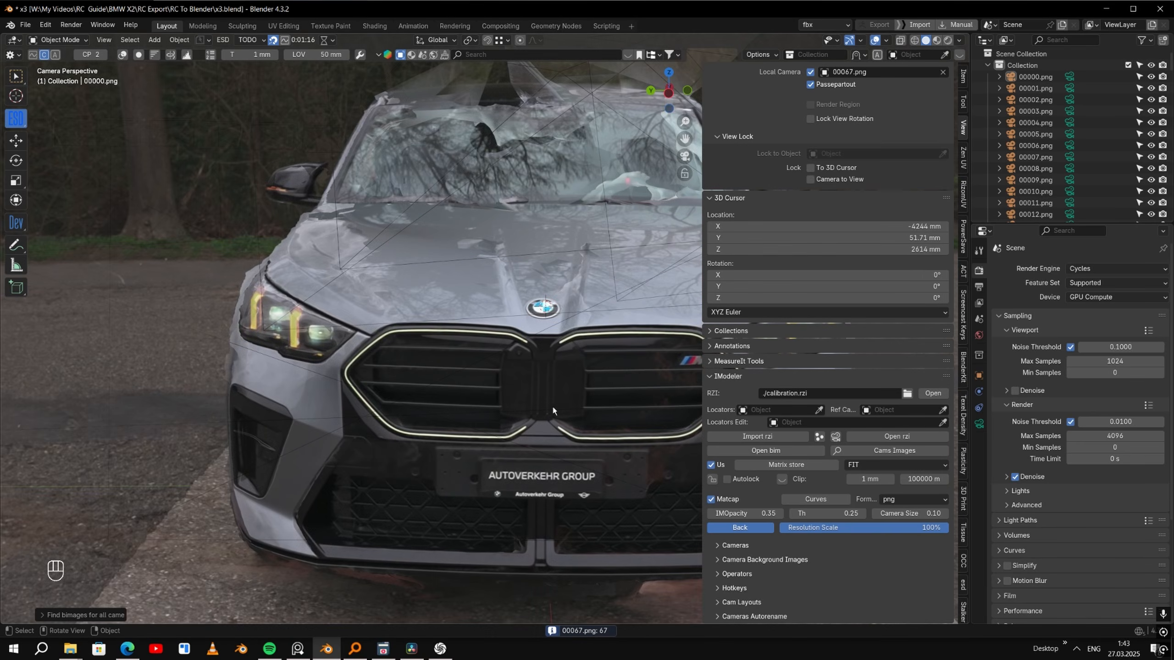
scroll(554, 408, "down", 5)
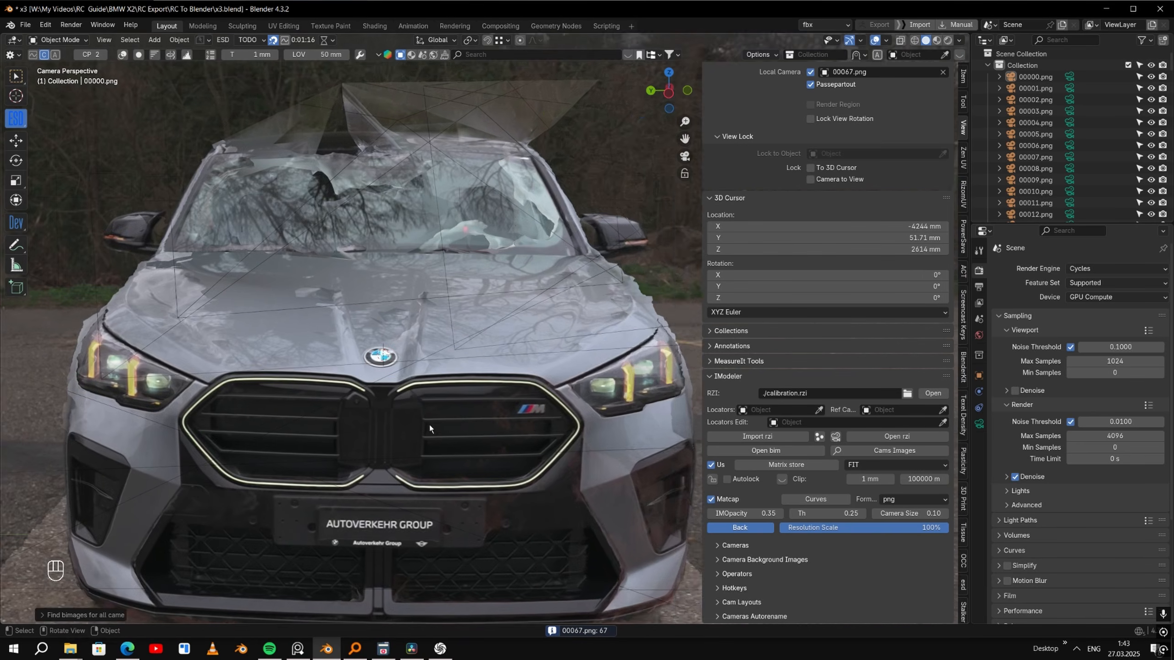
- Raise the background image opacity to 1.00 to compare the front photo with the model, and leave it at 0.58
mouse_move(746, 513)
left_mouse_down()
mouse_move(710, 513)
mouse_move(747, 514)
left_mouse_up()
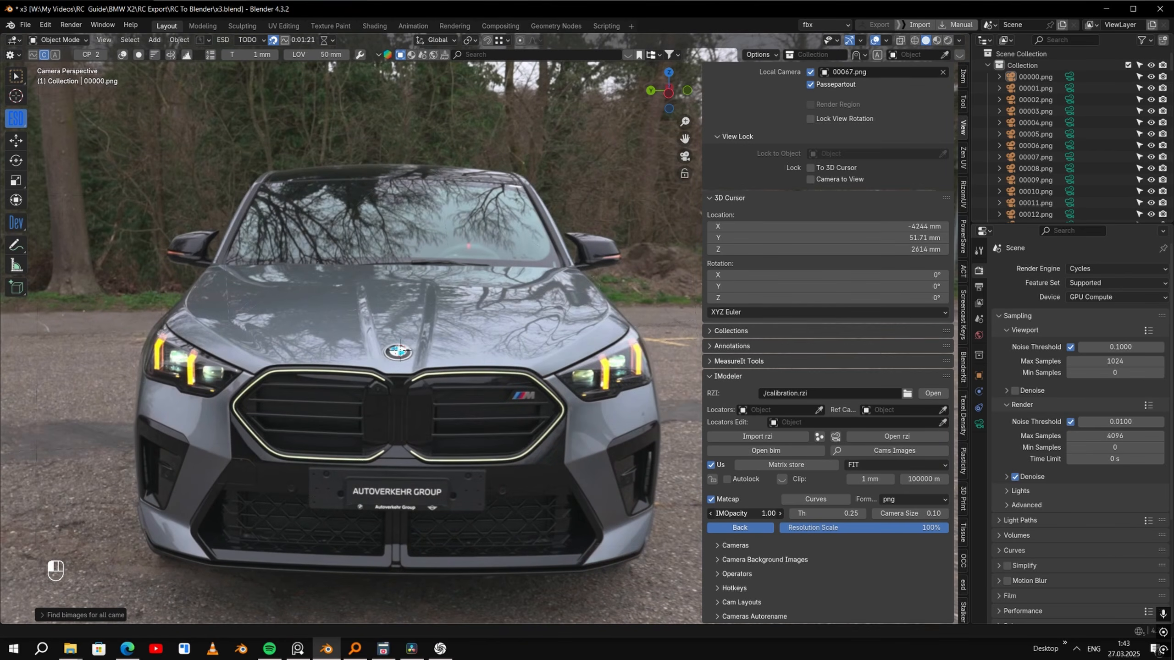
scroll(399, 416, "up", 5)
scroll(544, 336, "down", 3)
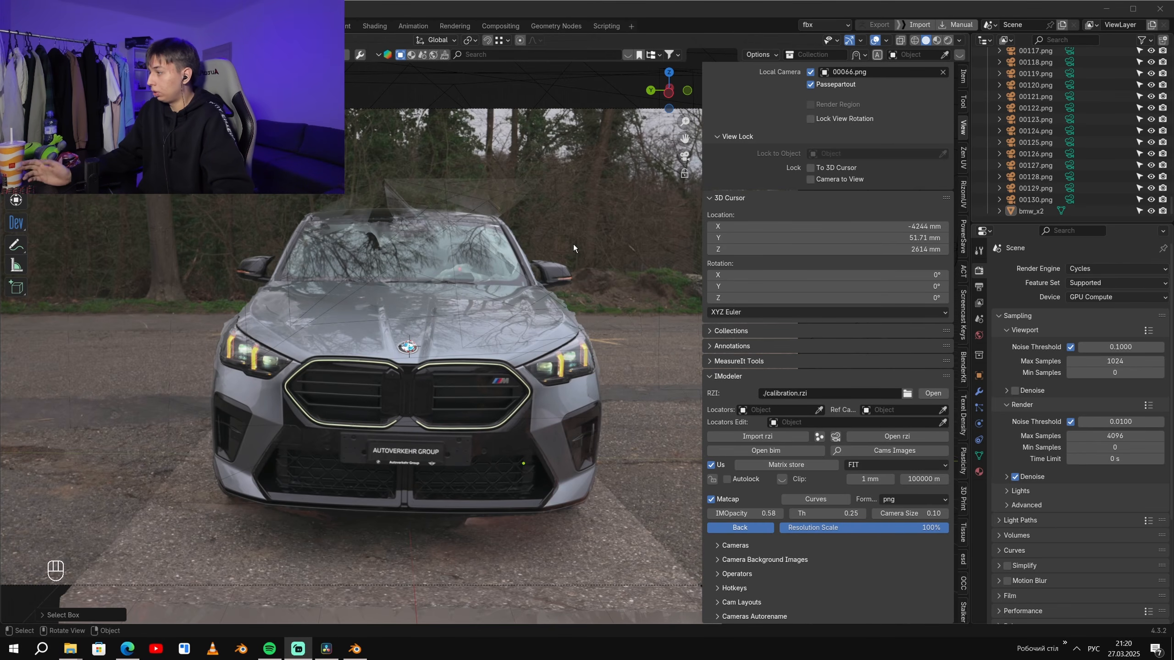
- Leave the camera view, maximize the viewport and select all objects in top view with see-through display
scroll(592, 226, "down", 2)
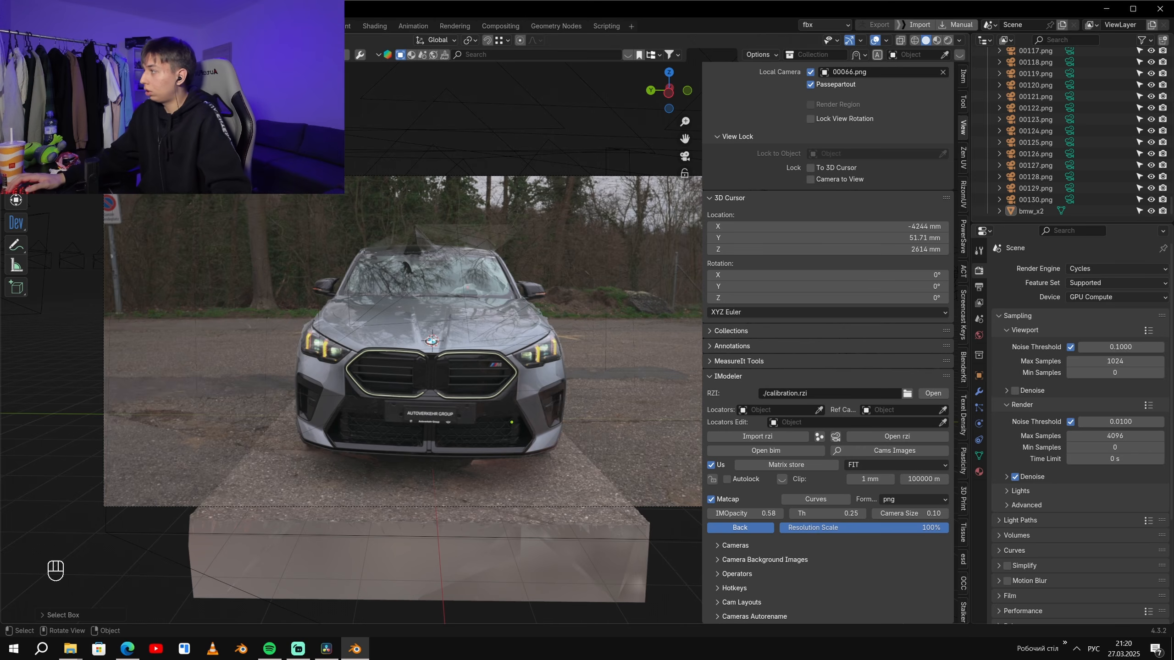
middle_click_drag(499, 321, 411, 372)
key("ctrl+space")
key("KP_7")
key("z")
key("a")
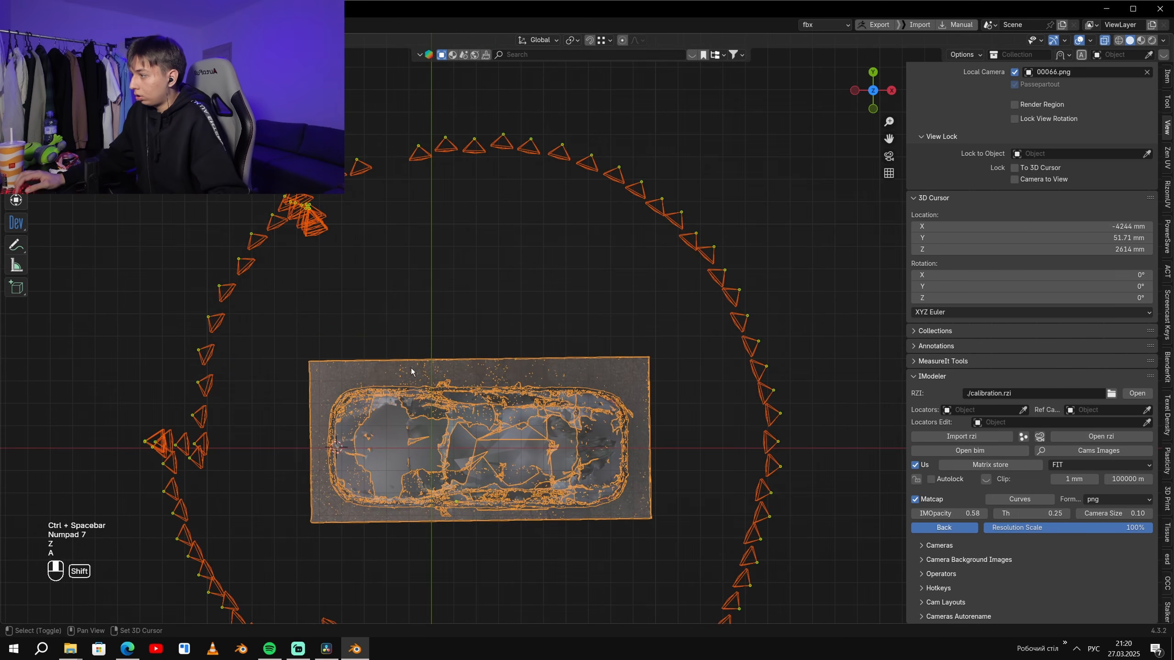
- Examine the car's level and symmetry straight from its front in the orthographic side view
key("KP_1")
key("KP_3")
key("ctrl+KP_3")
key("z")
scroll(438, 335, "up", 4)
middle_click_drag(679, 317, 352, 280, "shift")
scroll(579, 390, "up", 1)
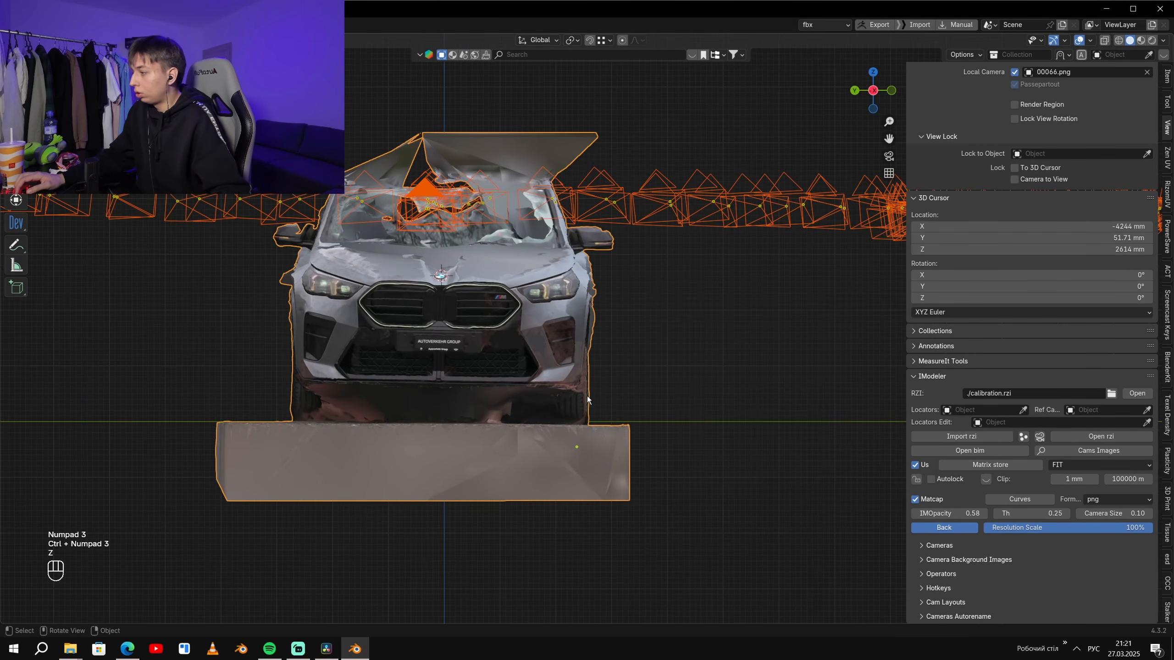
middle_click_drag(580, 390, 728, 360, "shift")
scroll(728, 360, "up", 2)
scroll(728, 360, "up", 1)
middle_click_drag(758, 279, 621, 335, "shift")
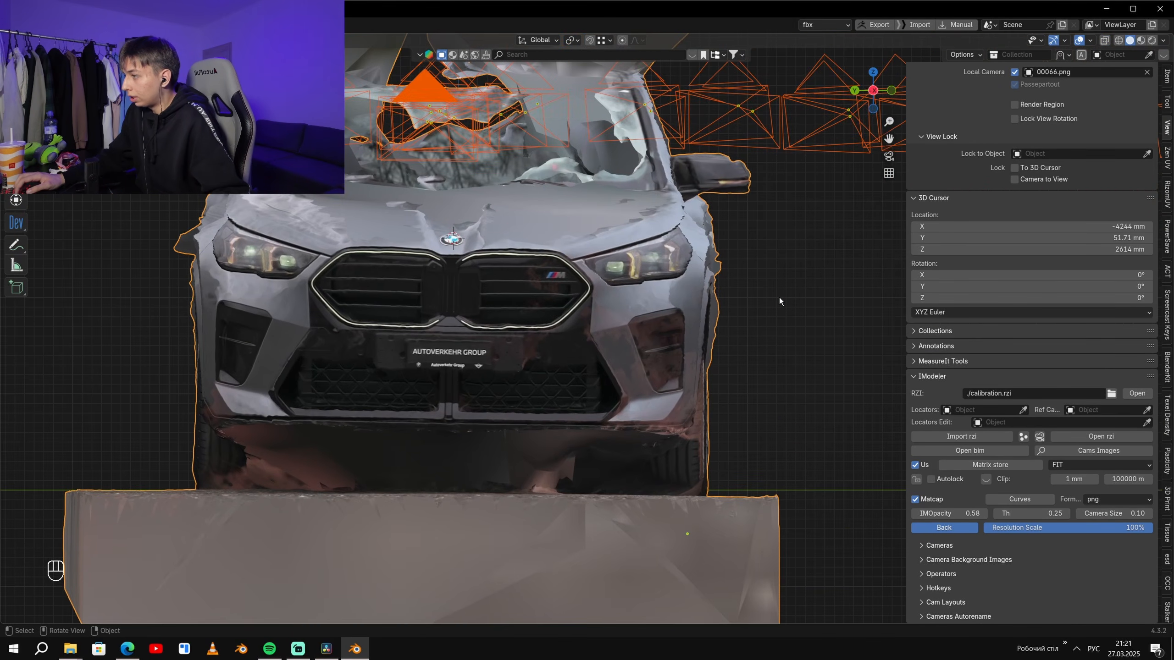
key("r")
key("r")
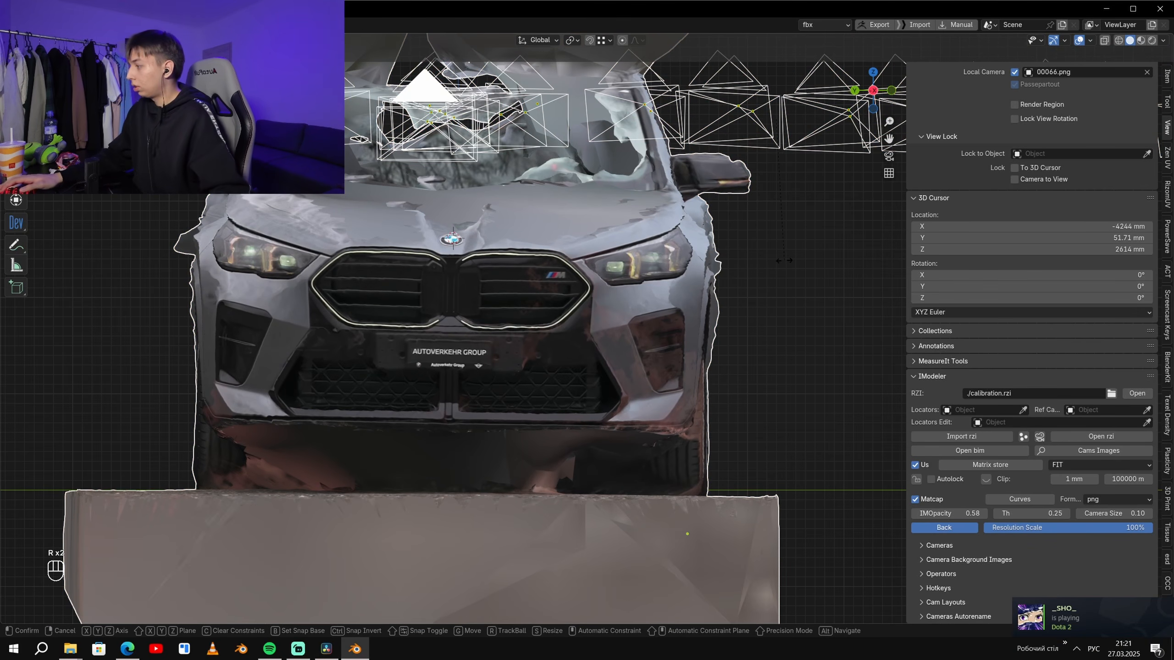
right_click(729, 211)
scroll(589, 299, "down", 2)
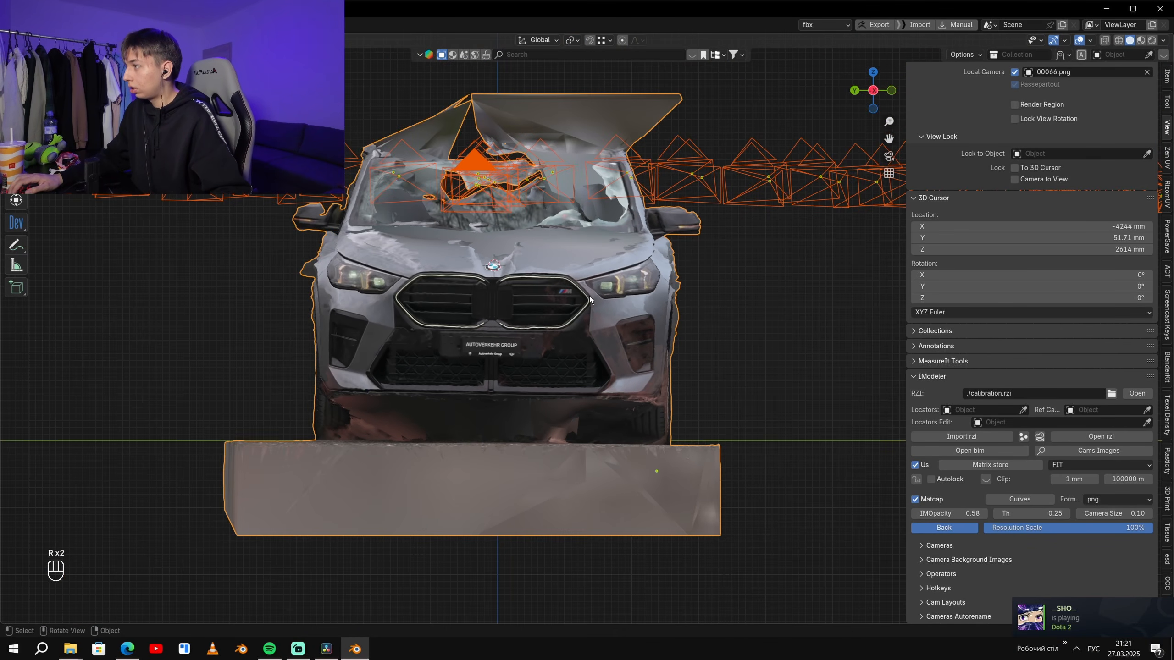
- Set the pivot point to 3D Cursor and try a slight rotation of the car and cameras in the view facing the car's front
left_click(573, 40)
left_click(601, 88)
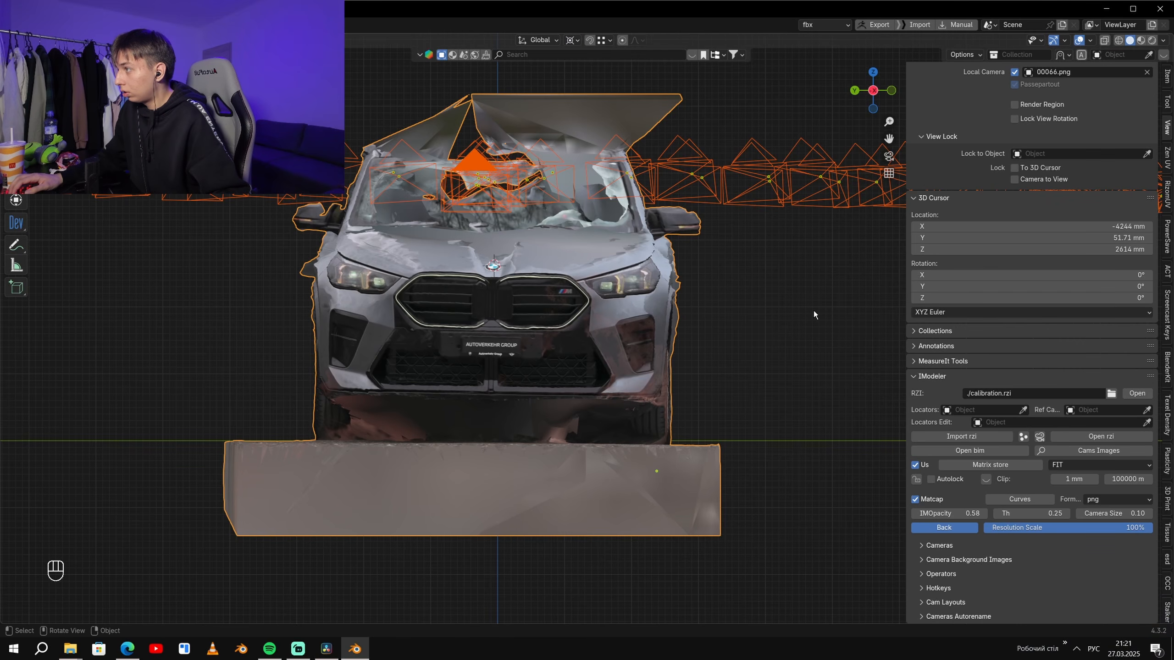
key("r")
left_click(806, 261)
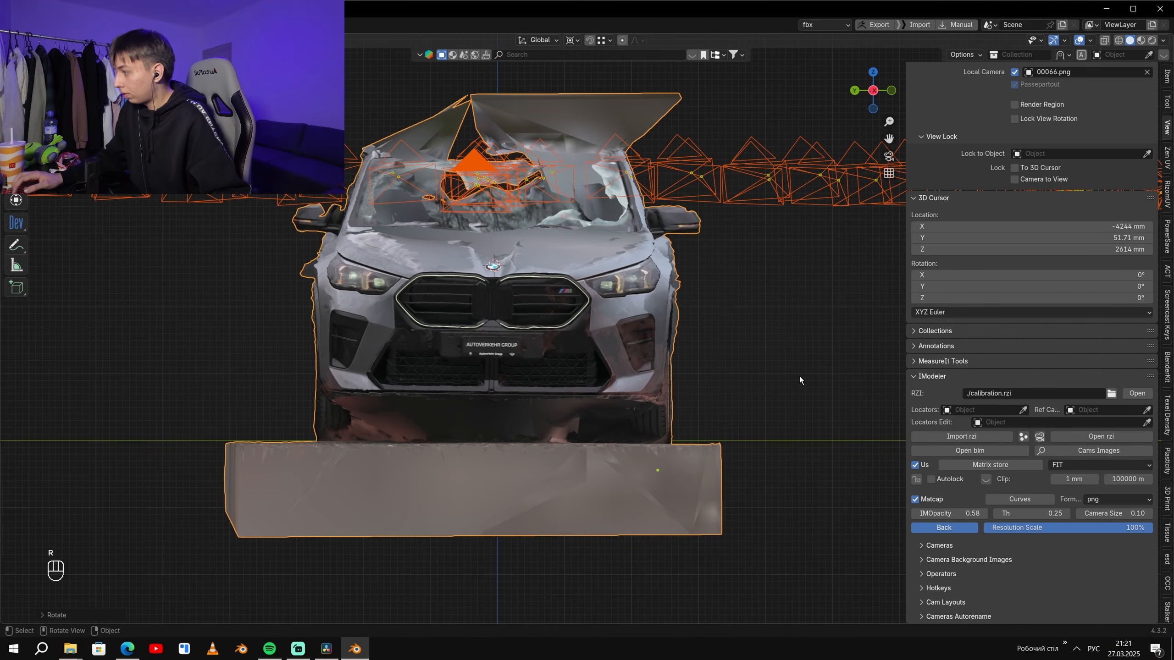
key("ctrl+z")
- View the car from above and deselect everything
key("KP_7")
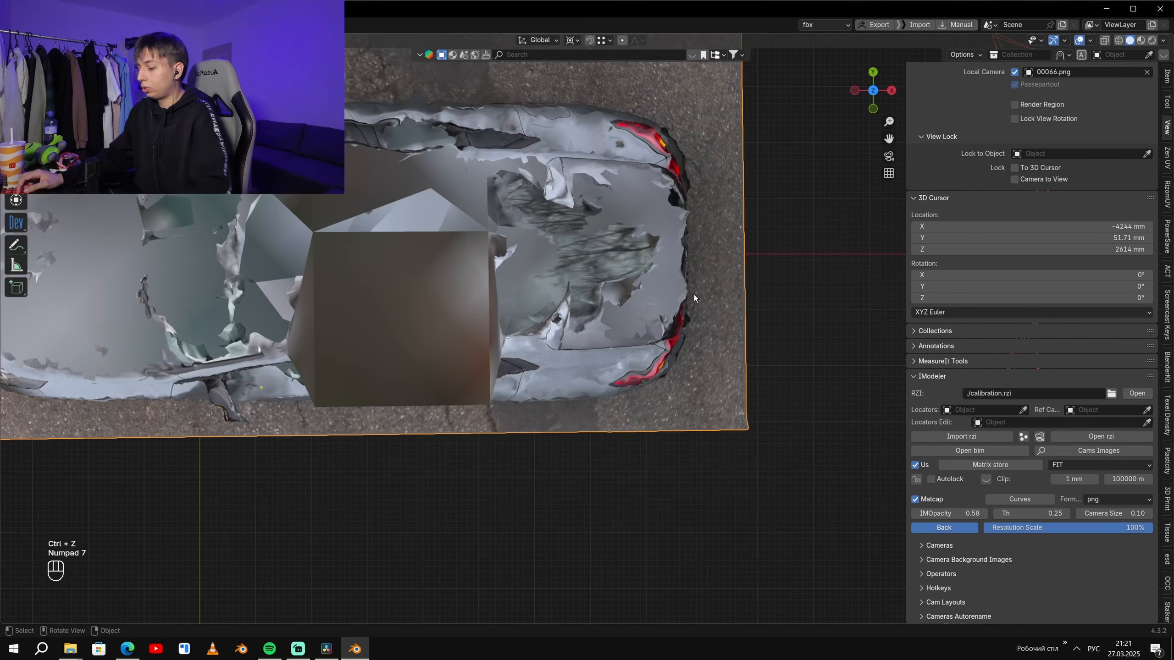
scroll(699, 294, "down", 5)
middle_click_drag(571, 206, 565, 248, "shift")
left_click(560, 180)
scroll(619, 193, "up", 3)
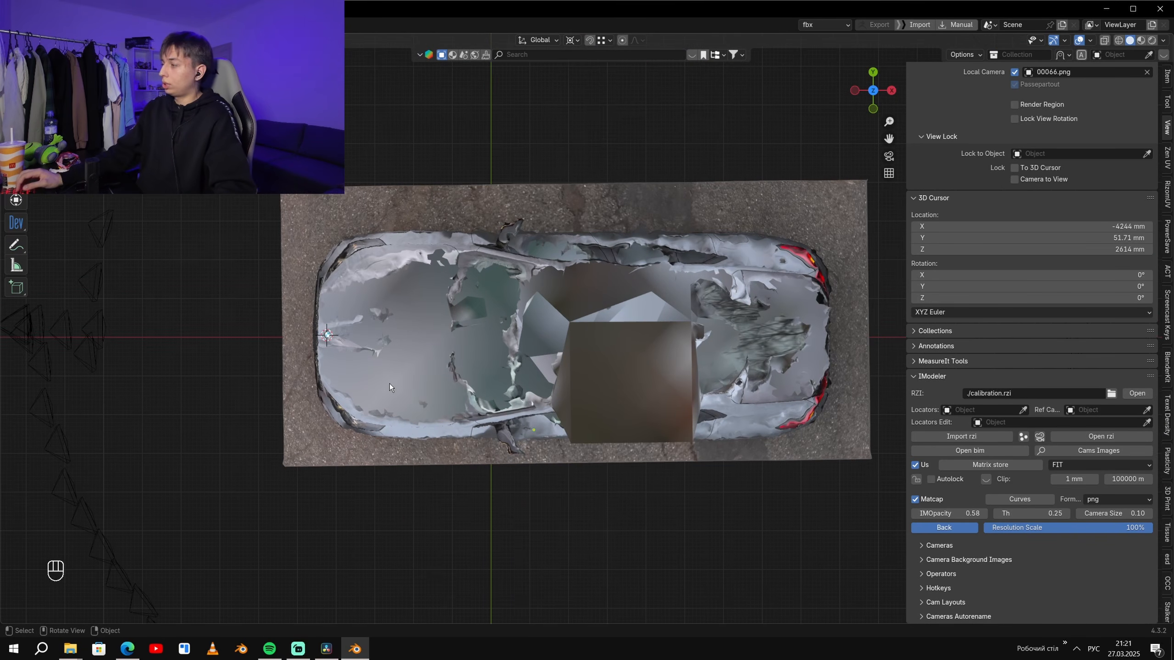
- Add a Plain Axes empty at the 3D cursor on the car's front emblem and frame it
key("KP_1")
key("KP_7")
key("shift+a")
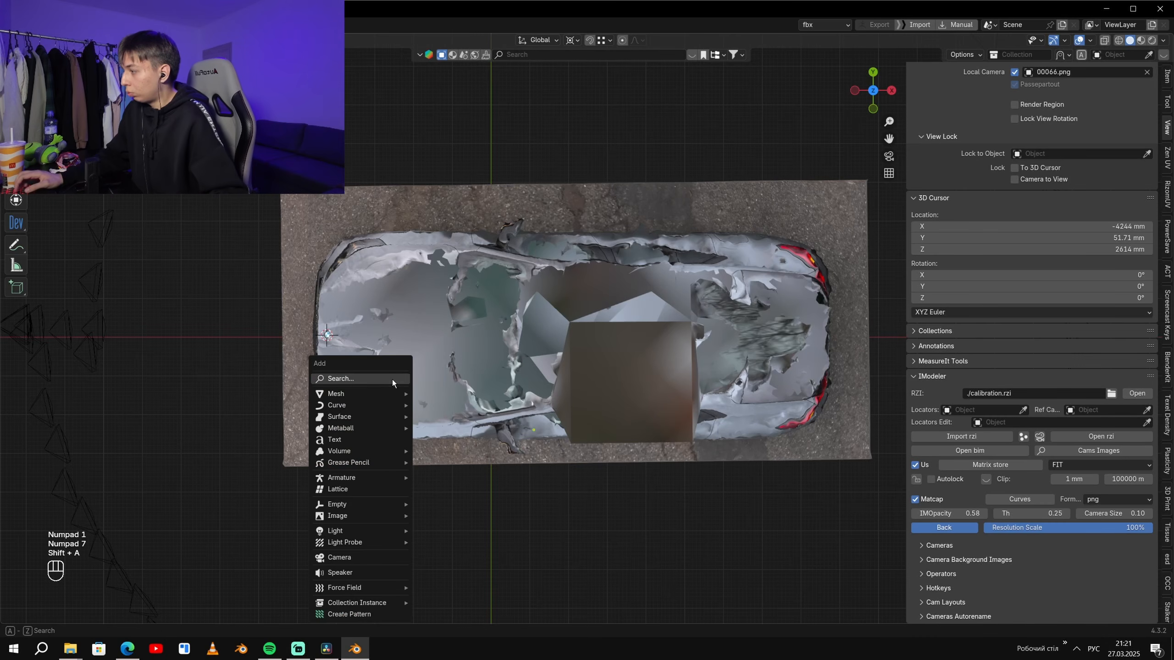
mouse_move(377, 394)
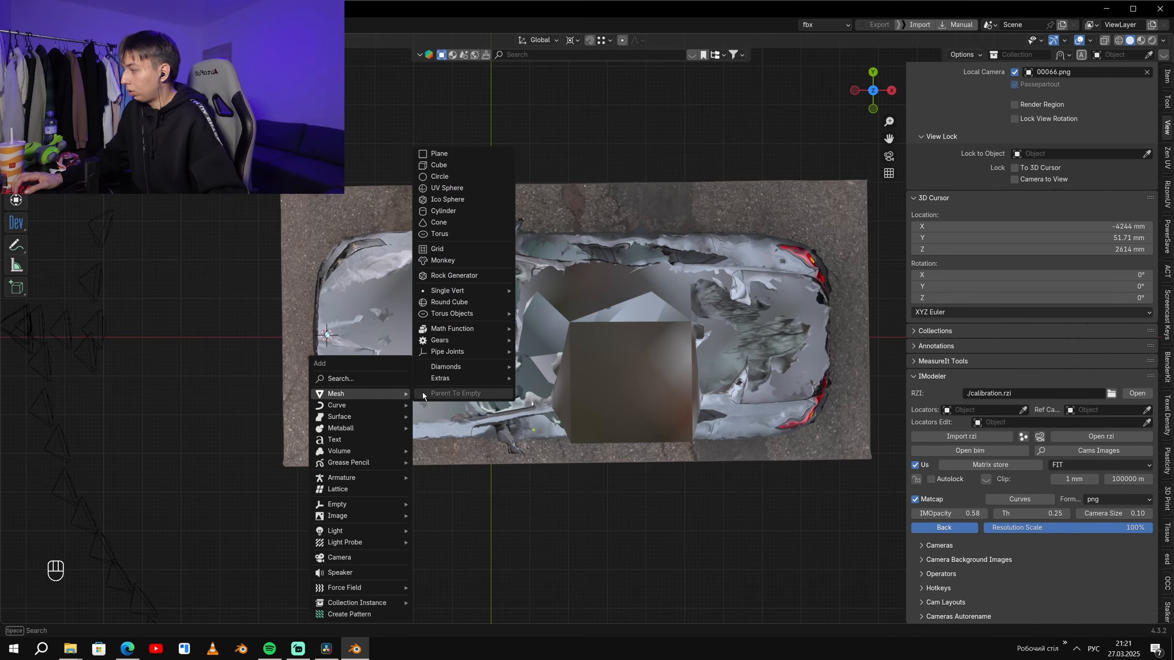
mouse_move(463, 368)
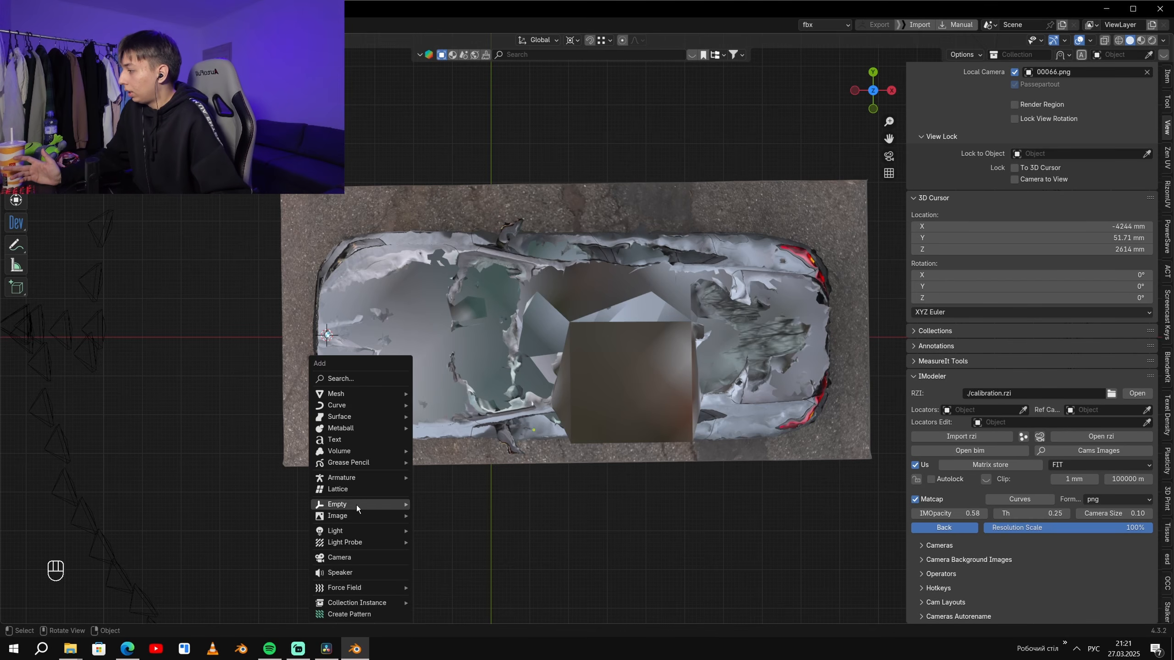
mouse_move(365, 505)
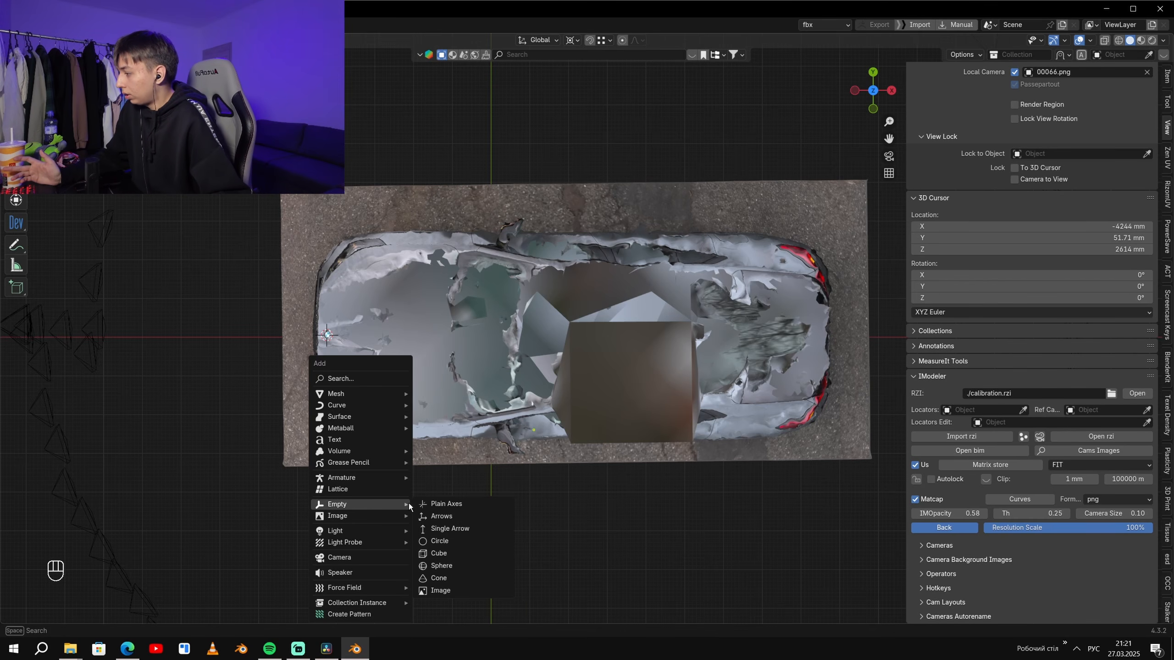
left_click(443, 506)
key("KP_Decimal")
middle_click_drag(587, 330, 666, 305)
scroll(687, 227, "down", 4)
scroll(665, 306, "up", 3)
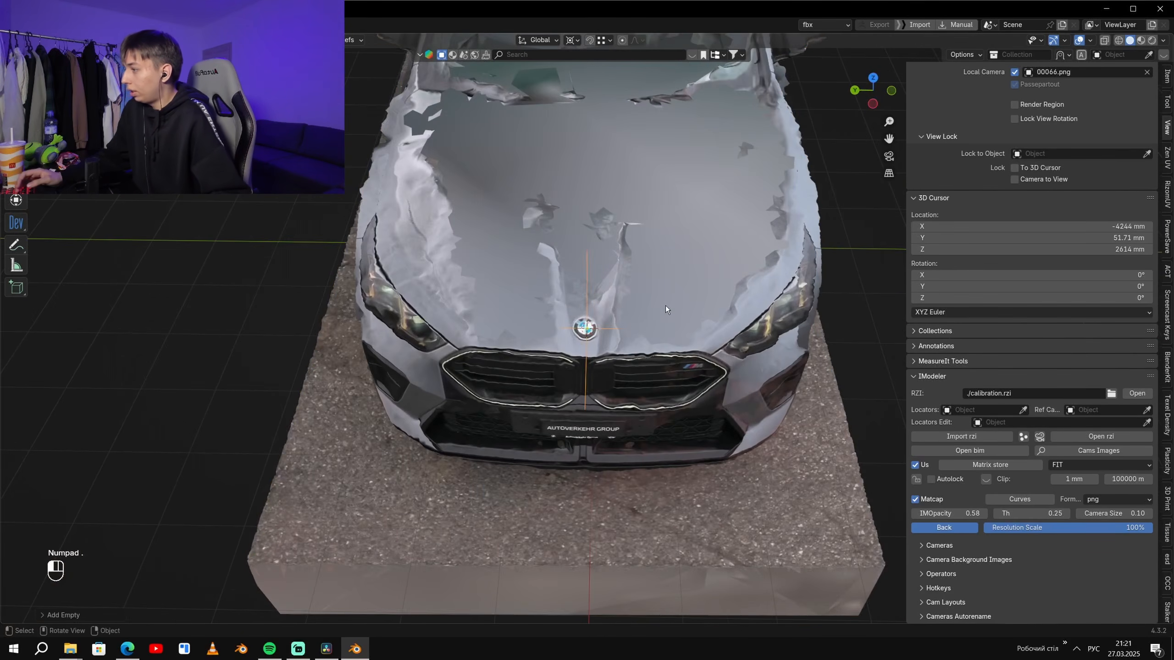
- Add a Decimate modifier to the bmw_x2 mesh and apply it
left_click(666, 306)
scroll(665, 306, "down", 4)
key("ctrl+space")
left_click(979, 391)
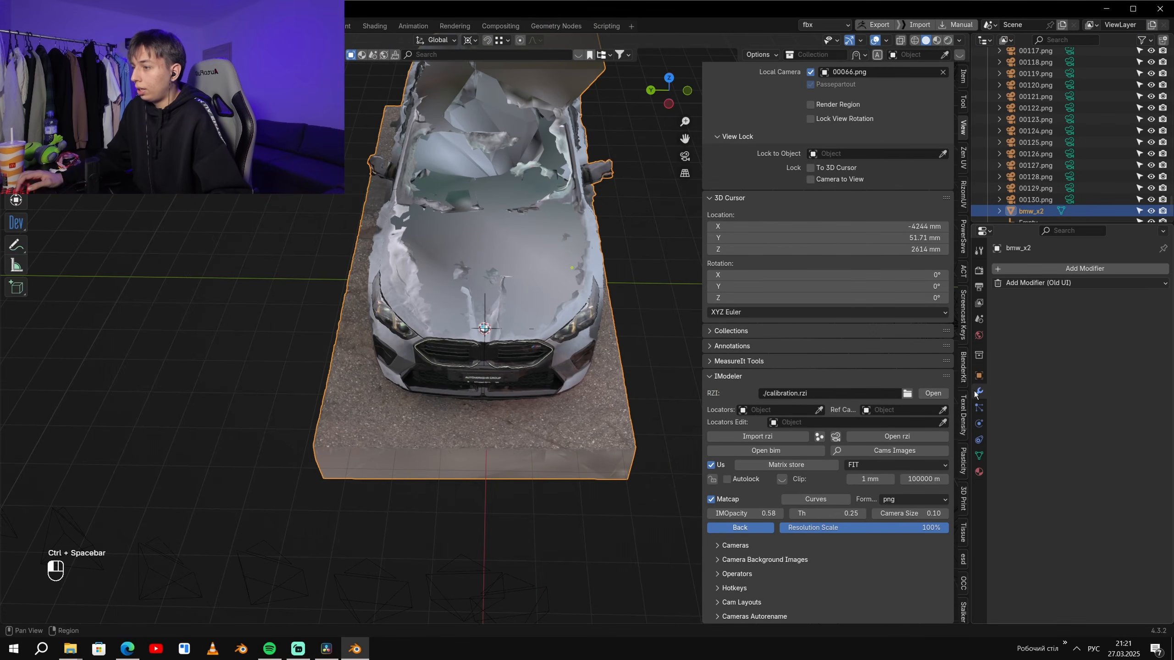
left_click(1063, 268)
type("в")
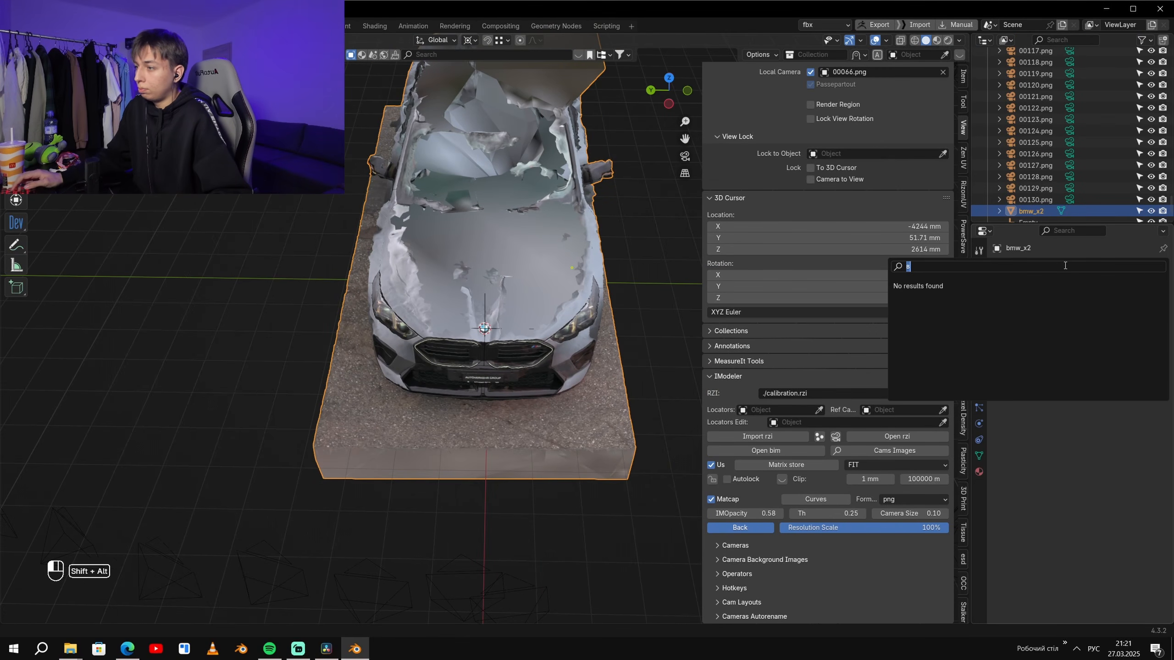
key("alt+shift")
type("dec")
left_click(1068, 285)
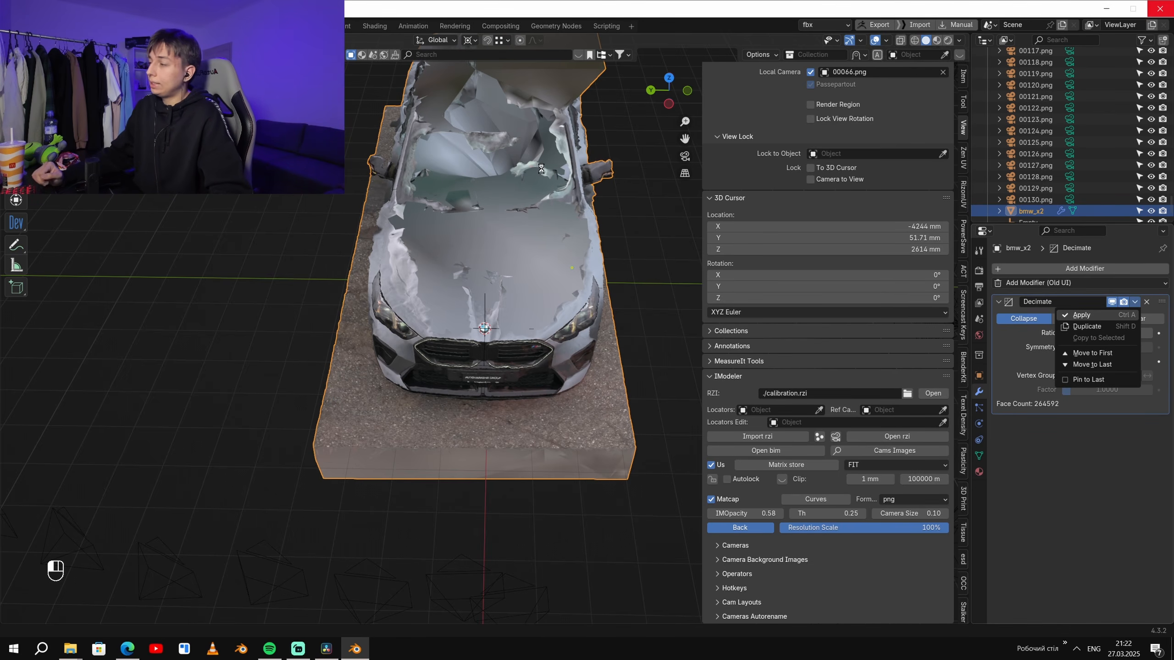
scroll(542, 170, "up", 2)
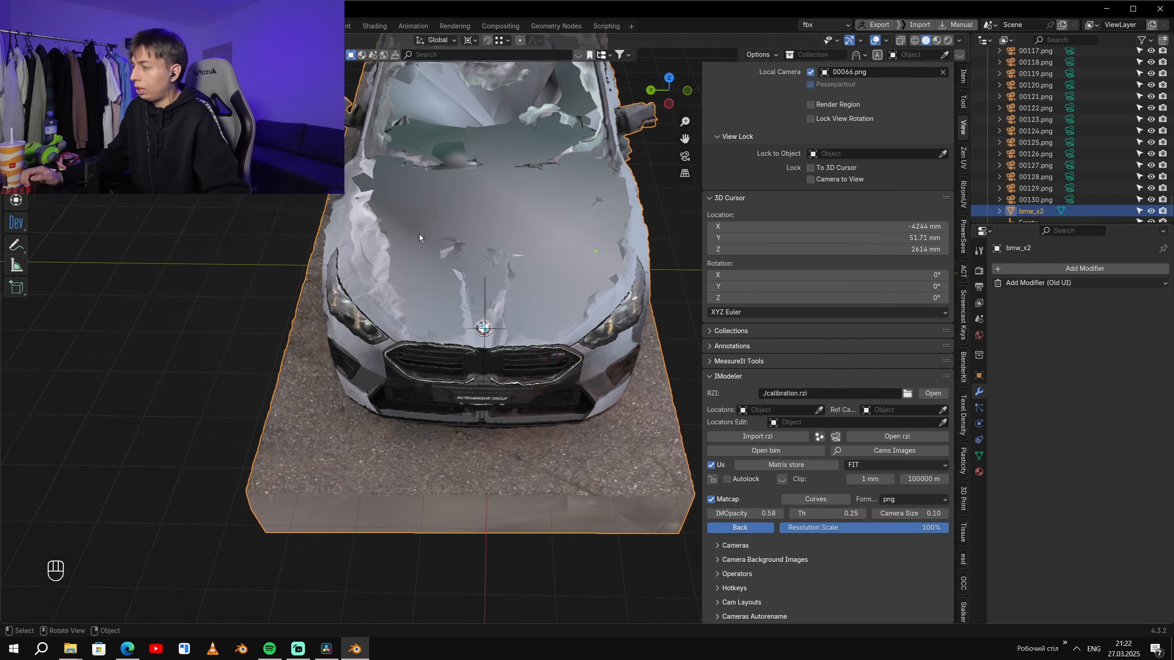
scroll(548, 217, "down", 4)
- Save the x3.blend project with the simplified car model
key("q")
key("q")
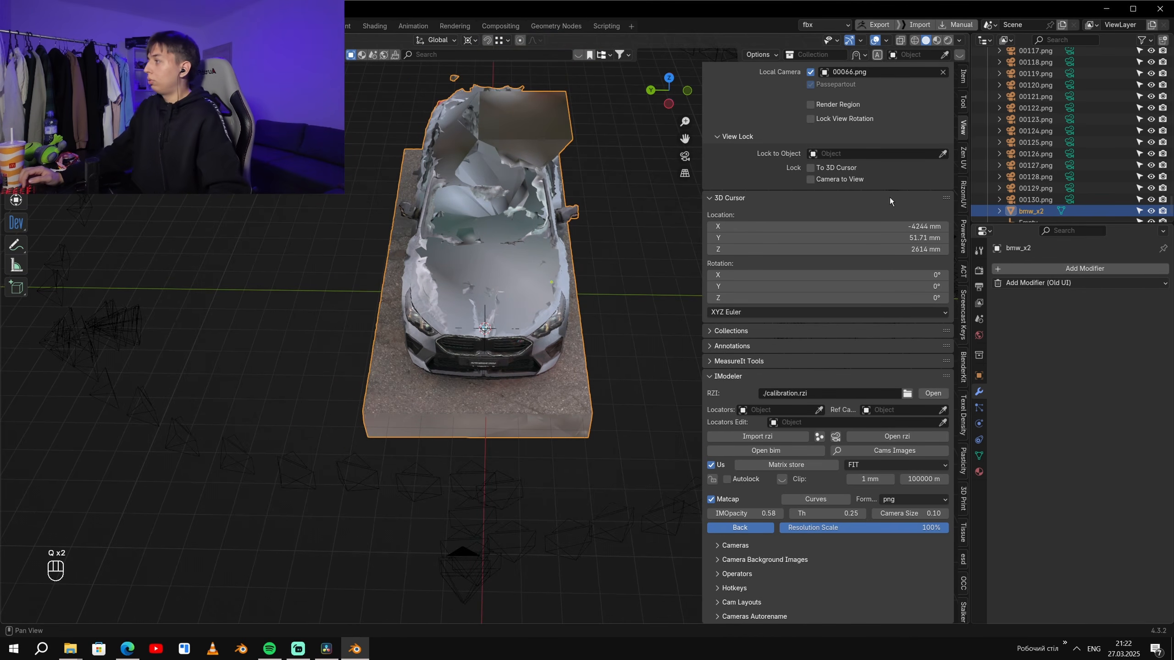
left_click(328, 202)
key("ctrl+s")
scroll(620, 319, "up", 5)
middle_click_drag(628, 319, 555, 293)
left_click(555, 293)
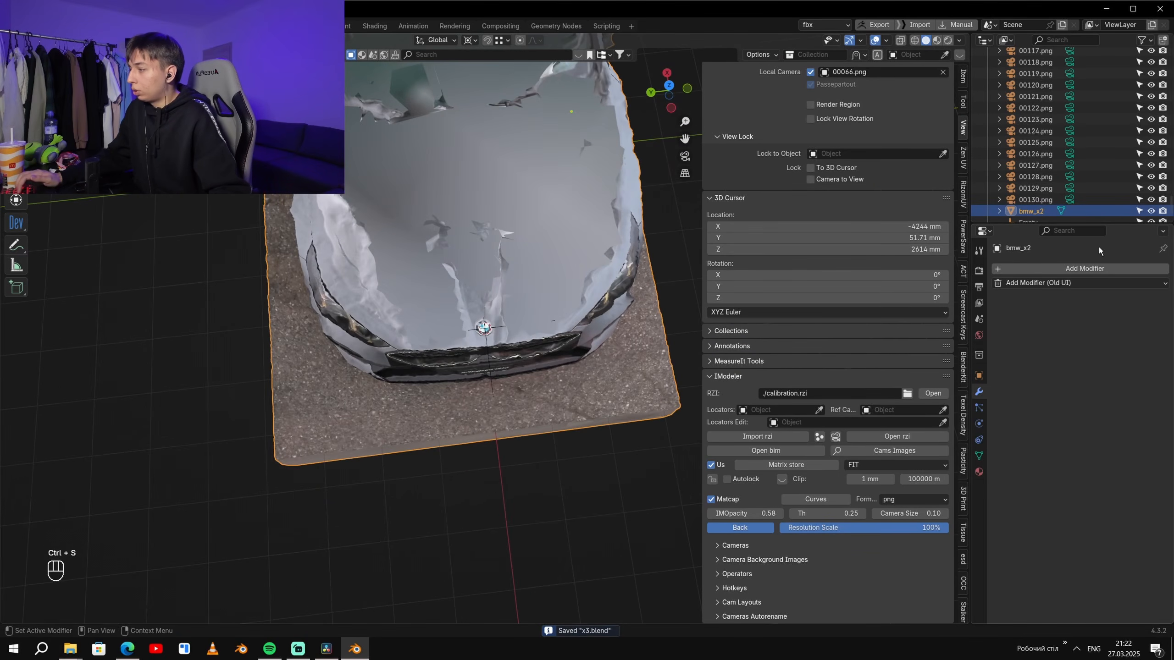
left_click(1084, 268)
left_click(1081, 365)
left_click(1146, 302)
- Add a Mirror modifier to bmw_x2 with the Empty as mirror object, mirroring and bisecting only on Y with clipping on
left_click(1104, 269)
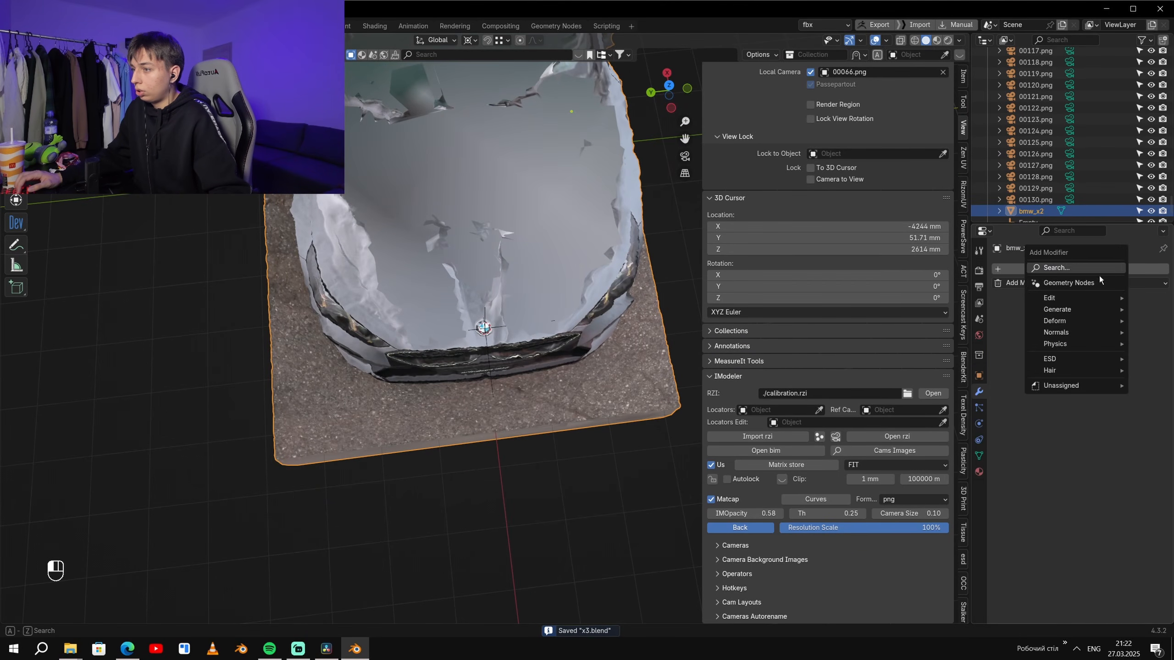
left_click(1070, 269)
left_click(1043, 297)
left_click(1098, 360)
type("e")
left_click(1011, 377)
left_click(1106, 318)
left_click(1106, 331)
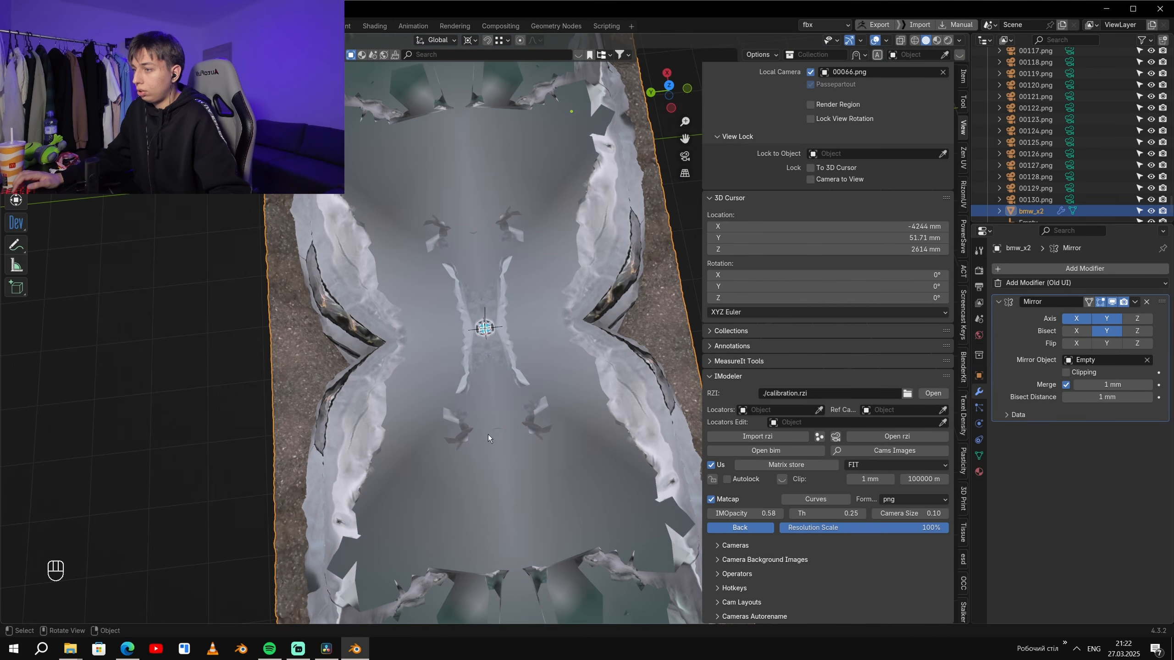
left_click(1078, 318)
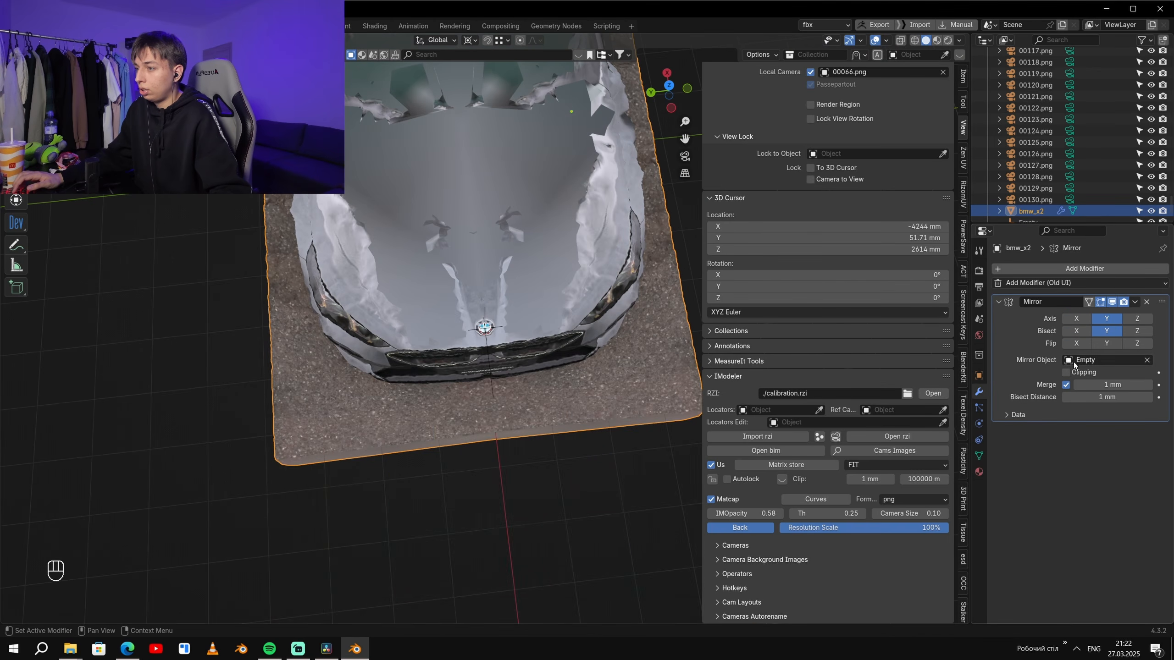
- Look through camera 00066.png and set IMOpacity to 0.28 to compare the mirrored model with the photo
key("KP_0")
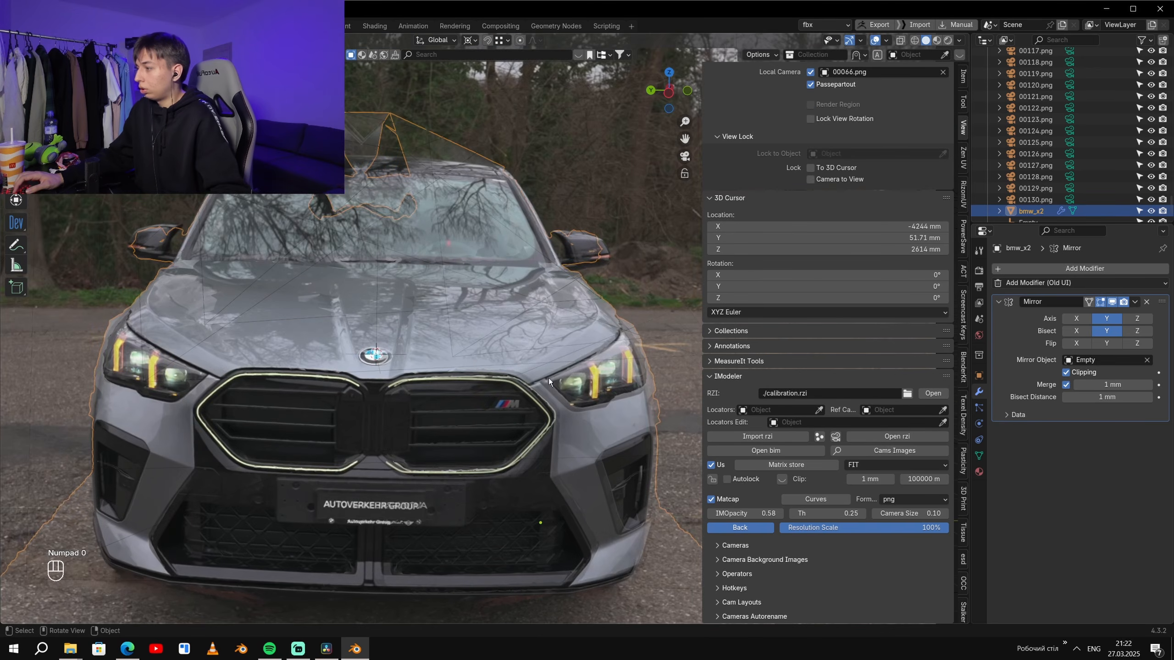
middle_click_drag(548, 378, 789, 529, "shift")
mouse_move(745, 513)
left_mouse_down()
mouse_move(713, 513)
mouse_move(779, 513)
mouse_move(712, 513)
mouse_move(779, 513)
mouse_move(731, 513)
left_mouse_up()
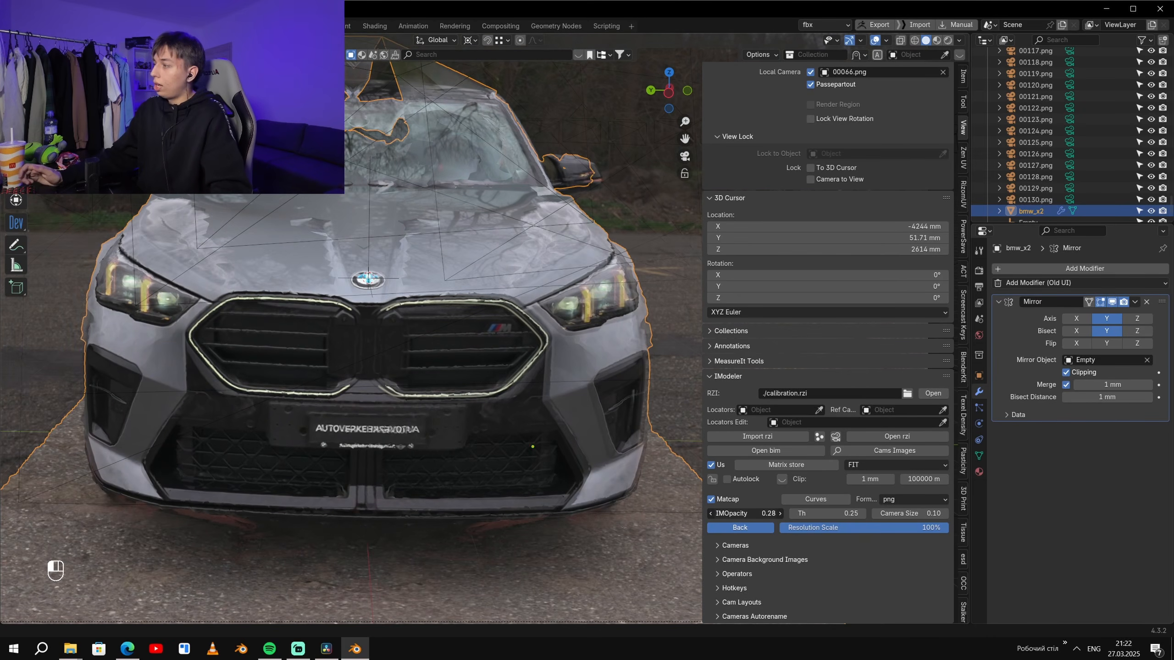
left_click(389, 279)
middle_click_drag(389, 279, 426, 369)
- Select the Empty at the car's emblem using see-through display in top view and return to the front camera view
key("KP_7")
key("z")
middle_click_drag(518, 340, 595, 298, "shift")
scroll(513, 356, "up", 4)
scroll(540, 331, "down", 4)
scroll(540, 331, "up", 2)
key("a")
scroll(440, 317, "up", 5)
left_click(339, 364)
left_click(362, 364)
scroll(557, 292, "down", 1)
middle_click_drag(557, 292, 614, 268, "shift")
key("KP_1")
key("KP_0")
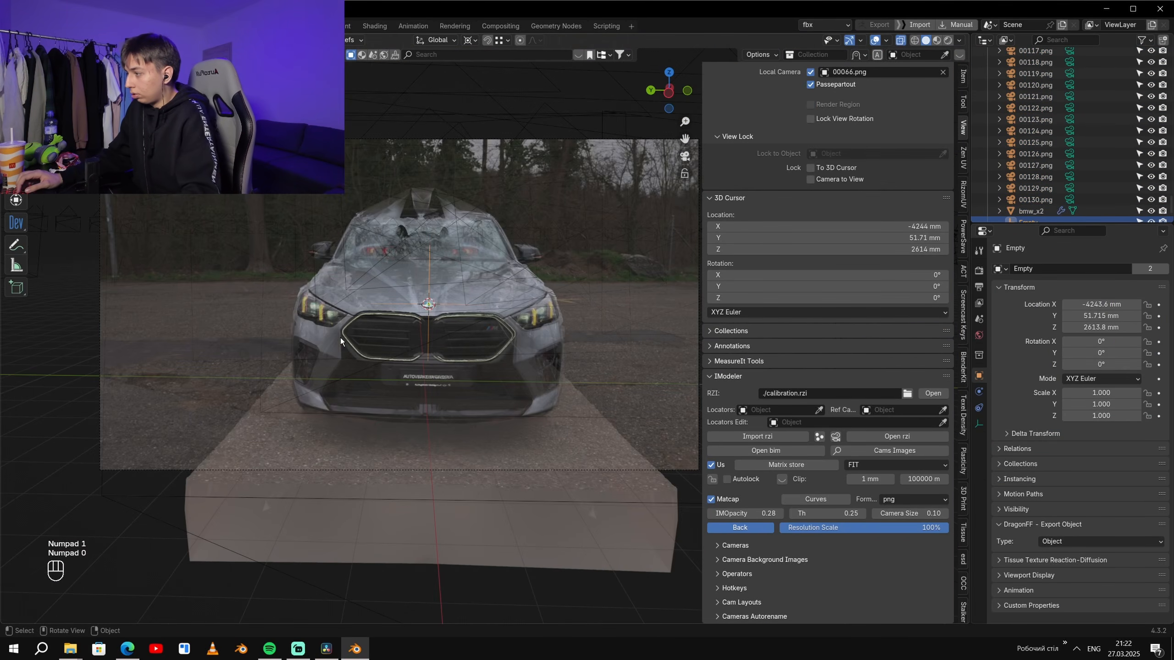
- Rotate the Empty to about 0.58° on X and about -0.27° on Z, and shift it along Y to about 70.55 mm
key("z")
scroll(509, 291, "up", 6)
middle_click_drag(665, 235, 530, 231, "shift")
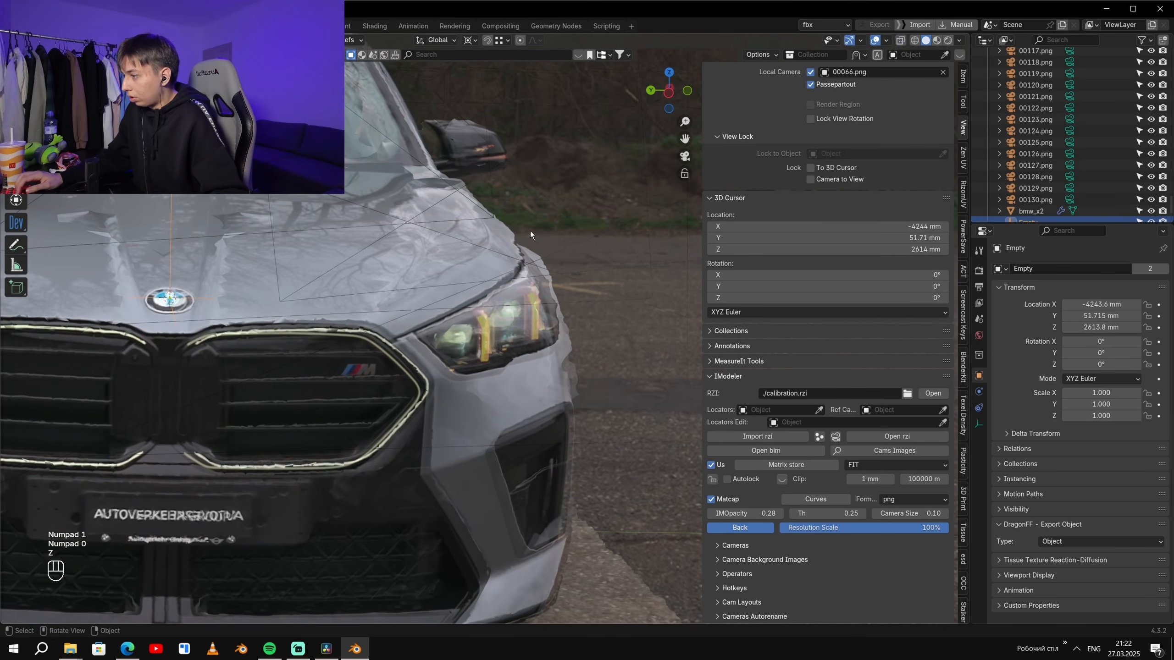
key("r")
key("y")
key("r")
key("x")
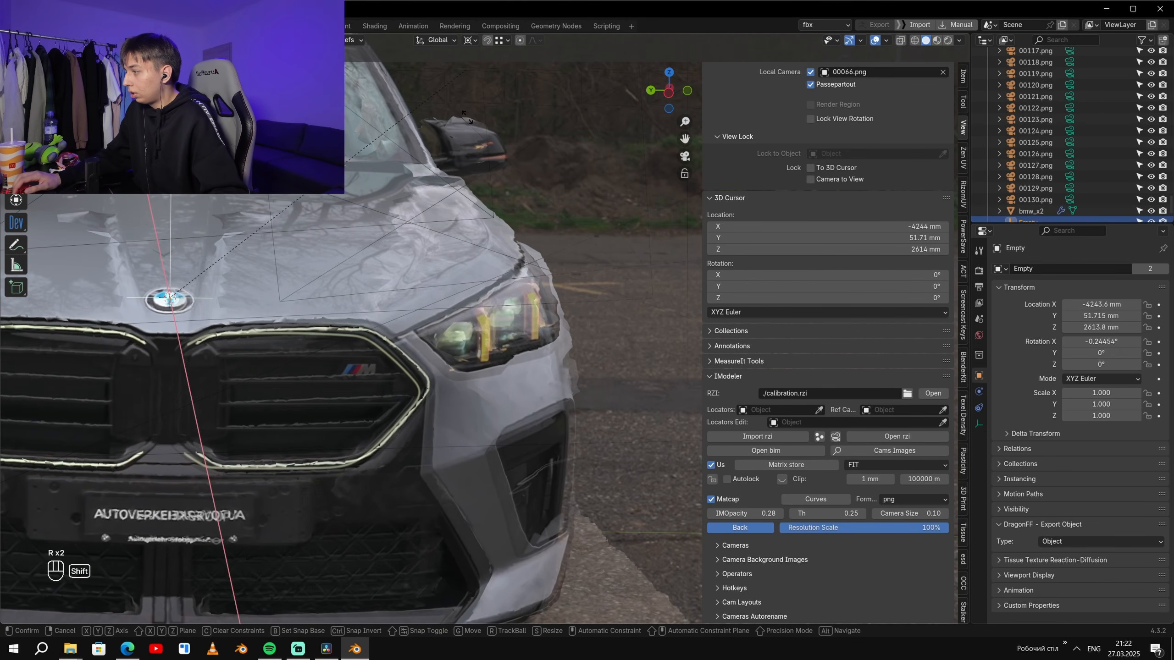
left_click(482, 228)
key("r")
key("z")
key("g")
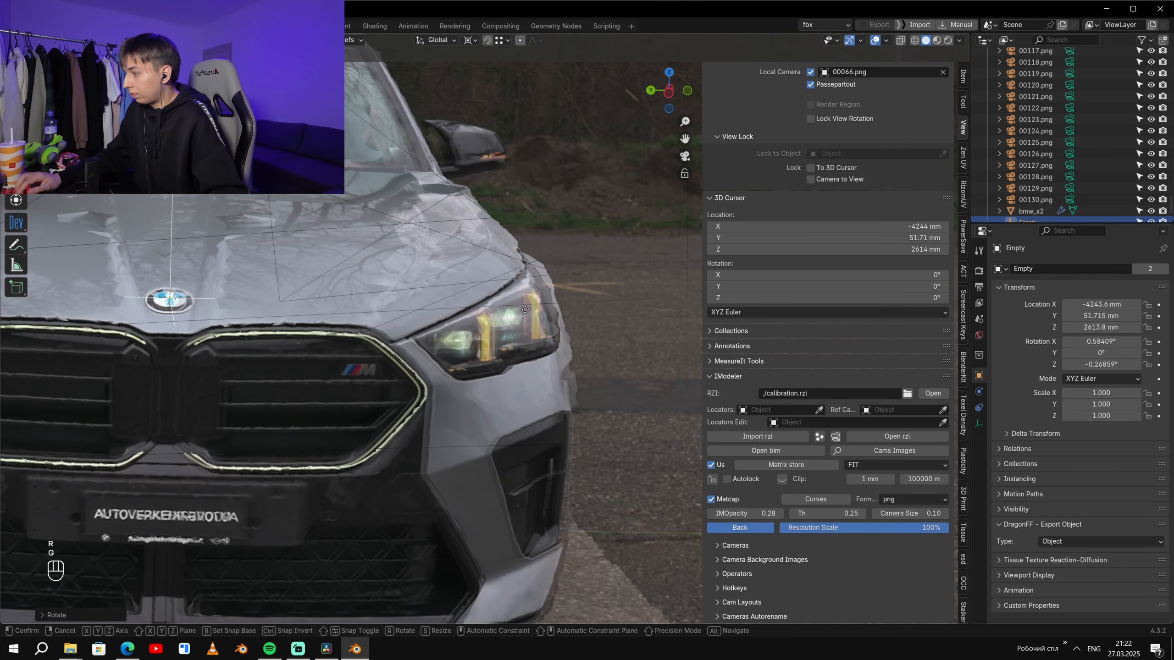
left_click(545, 259)
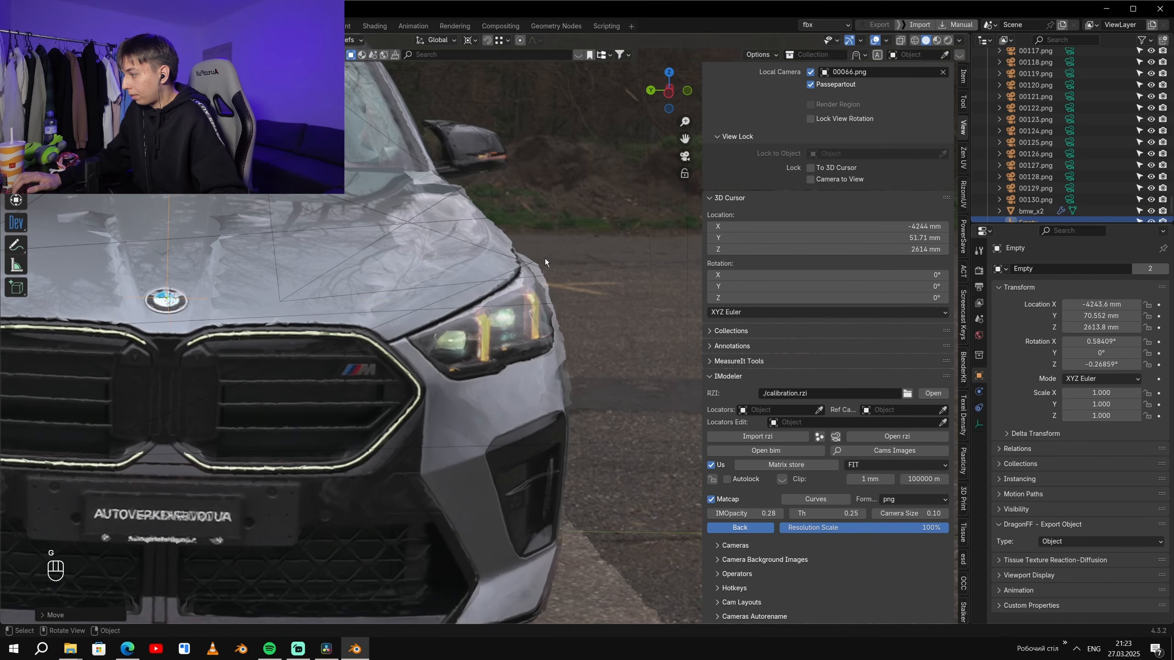
- Examine how the mirrored model fits the photo at the headlight and front bumper while varying IMOpacity
scroll(545, 266, "up", 7)
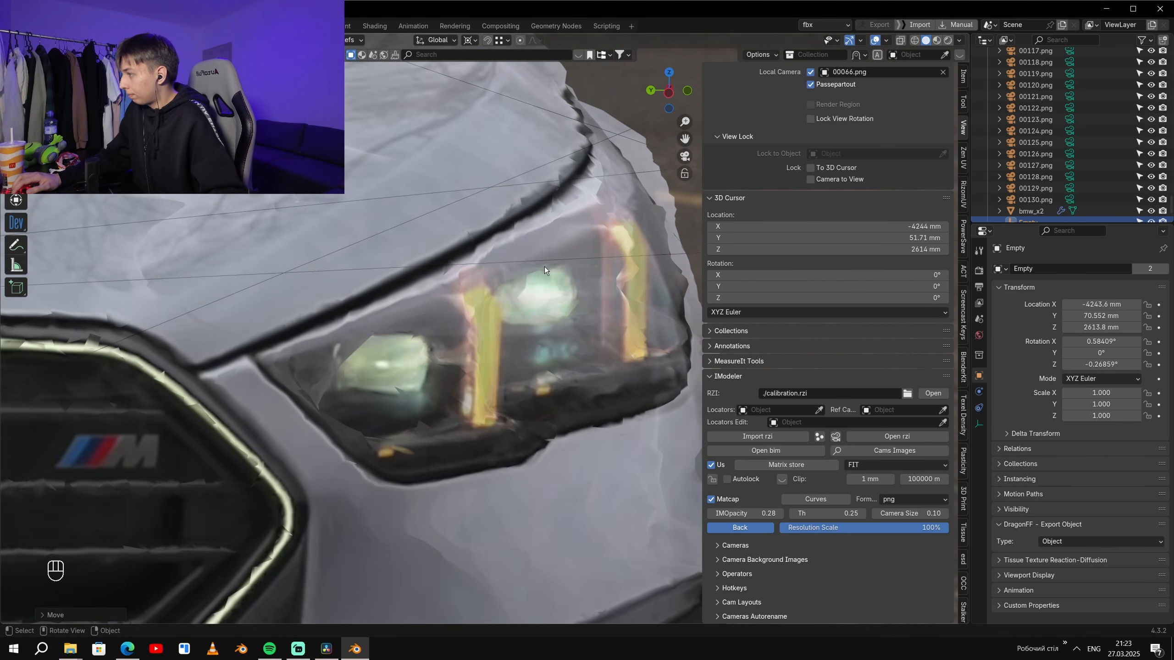
scroll(544, 266, "down", 6)
middle_click_drag(585, 336, 562, 200, "shift")
scroll(562, 201, "up", 3)
mouse_move(771, 512)
left_mouse_down()
mouse_move(808, 512)
mouse_move(751, 512)
mouse_move(807, 511)
mouse_move(751, 511)
mouse_move(762, 511)
left_mouse_up()
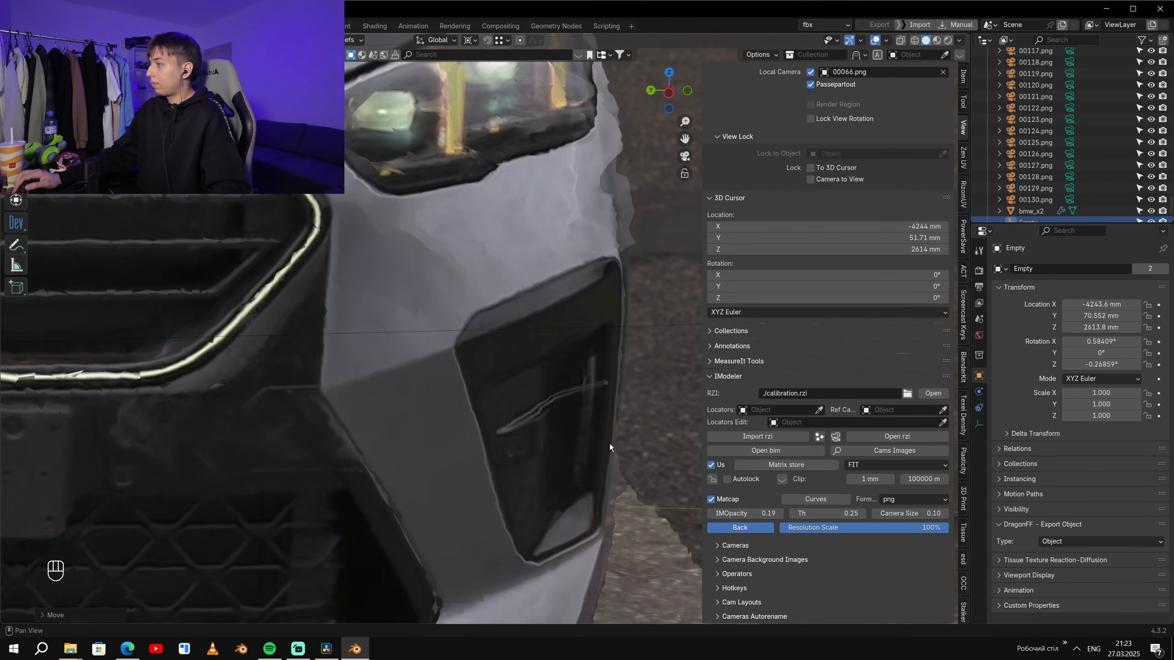
scroll(427, 328, "down", 8)
scroll(316, 470, "up", 4)
middle_click_drag(406, 320, 426, 301, "shift")
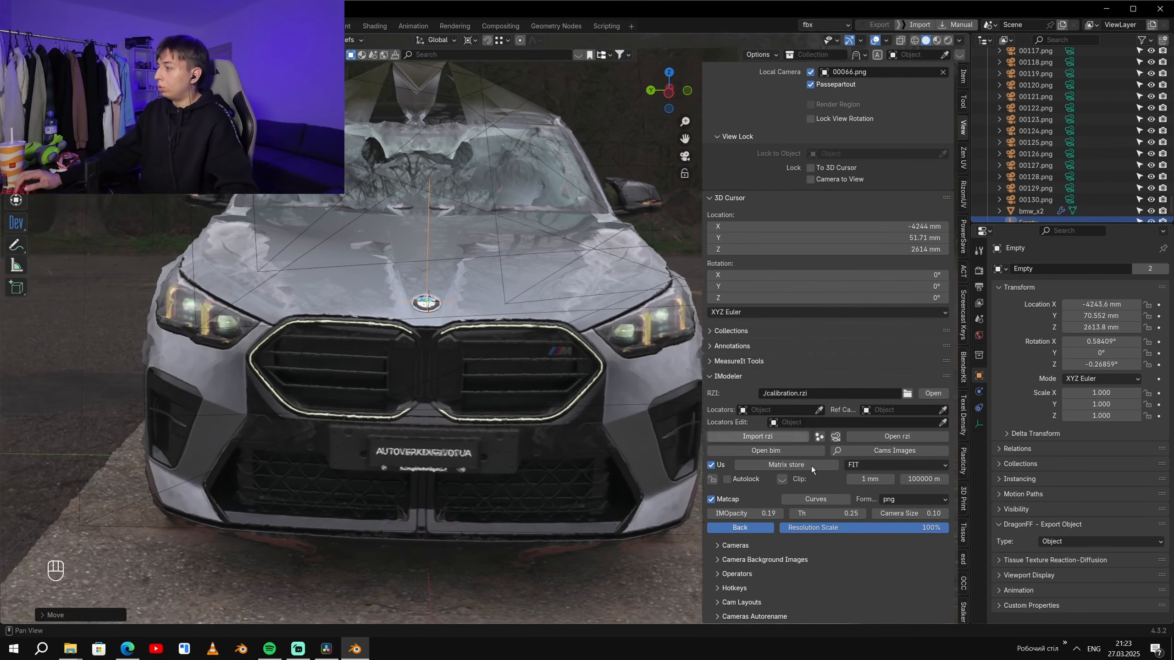
mouse_move(768, 513)
left_mouse_down()
mouse_move(755, 512)
mouse_move(809, 513)
mouse_move(753, 513)
mouse_move(806, 513)
mouse_move(753, 513)
mouse_move(806, 513)
mouse_move(783, 513)
left_mouse_up()
scroll(521, 340, "down", 7)
scroll(521, 340, "up", 3)
- Switch to camera 00018.png behind the car and set IMOpacity to 0.16
middle_click_drag(521, 340, 326, 382)
scroll(449, 363, "down", 8)
scroll(395, 422, "up", 5)
middle_click_drag(396, 422, 399, 344)
scroll(399, 344, "up", 2)
left_click(458, 348)
key("ctrl+KP_0")
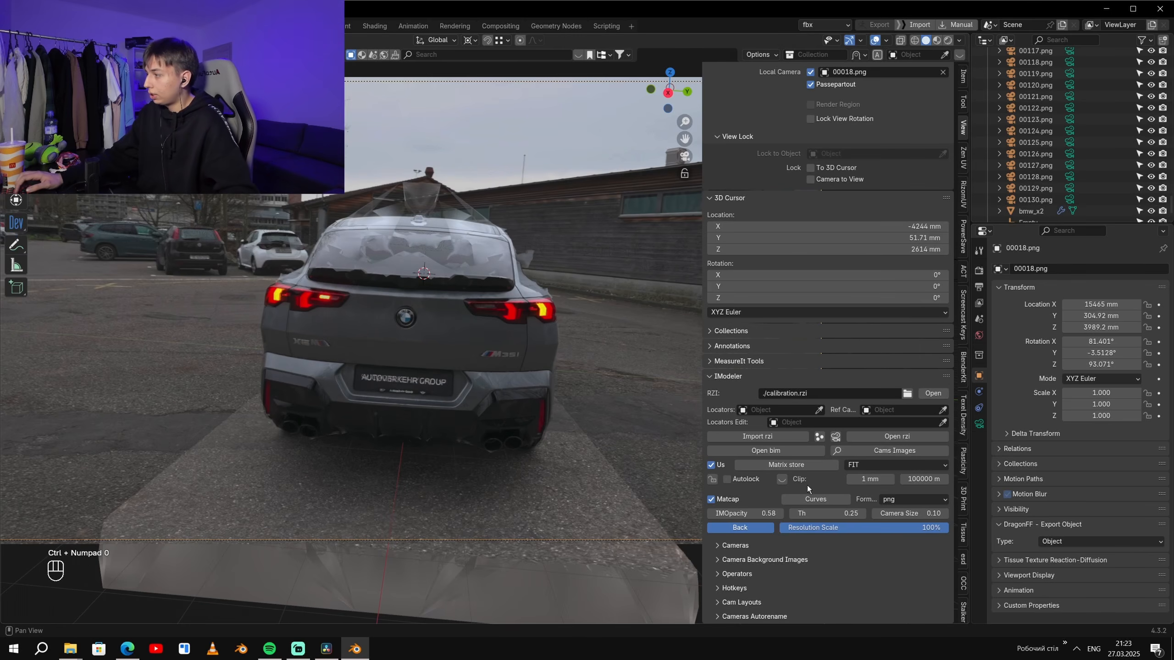
mouse_move(753, 513)
left_mouse_down()
mouse_move(795, 513)
mouse_move(716, 513)
mouse_move(795, 513)
mouse_move(716, 513)
mouse_move(795, 513)
mouse_move(716, 513)
mouse_move(795, 513)
mouse_move(716, 513)
mouse_move(794, 512)
mouse_move(716, 513)
mouse_move(795, 513)
mouse_move(716, 513)
mouse_move(795, 513)
mouse_move(723, 513)
mouse_move(786, 513)
mouse_move(743, 513)
left_mouse_up()
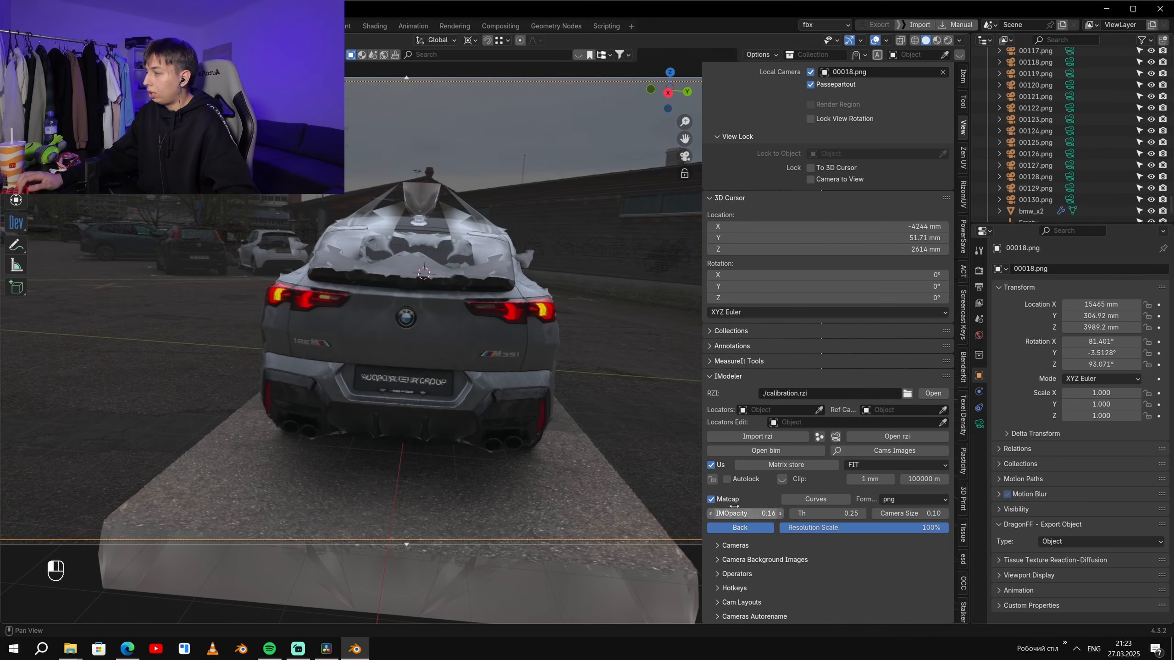
- Split the 3D viewport horizontally and select the Empty in the new perspective view, keeping the rear camera view
right_click(545, 623)
left_click(543, 623)
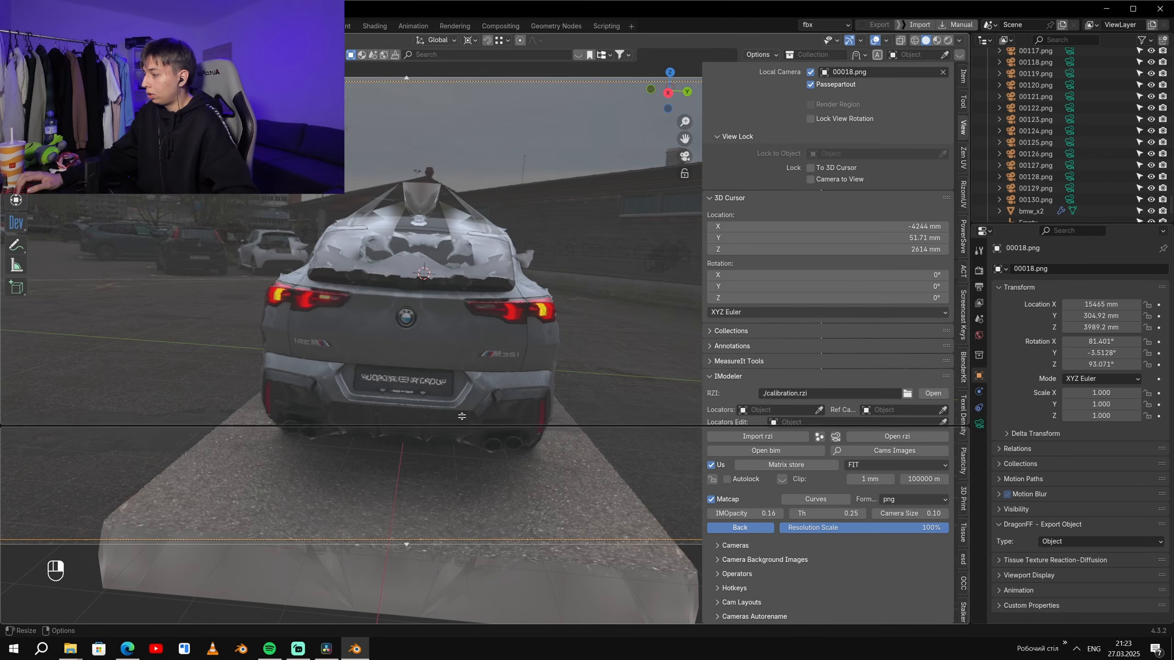
left_click(480, 440)
scroll(495, 515, "down", 3)
middle_click_drag(495, 515, 439, 528)
scroll(444, 530, "up", 5)
middle_click_drag(536, 553, 530, 562)
scroll(529, 568, "up", 6)
left_click(684, 591)
scroll(593, 589, "down", 5)
middle_click_drag(593, 590, 400, 577, "shift")
scroll(524, 547, "up", 3)
scroll(479, 527, "up", 2)
left_click(490, 514)
scroll(428, 257, "up", 5)
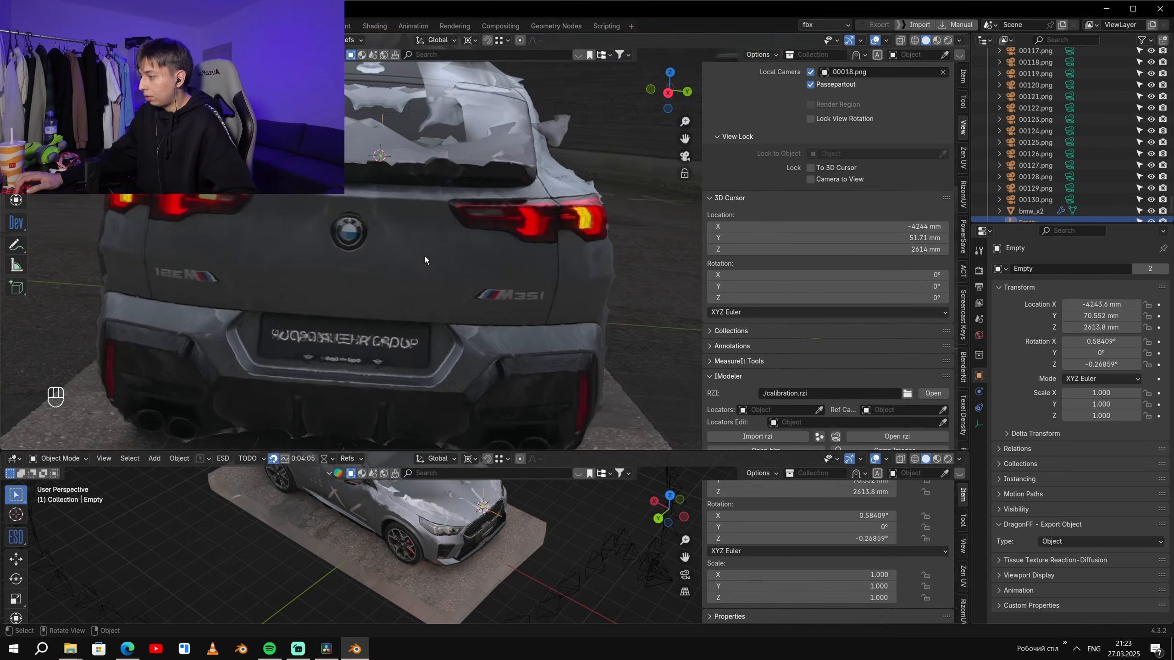
- Set IMOpacity to 0.49 and try a free rotation of the Empty against the rear lights
scroll(746, 386, "down", 6)
left_click_drag(743, 378, 822, 377)
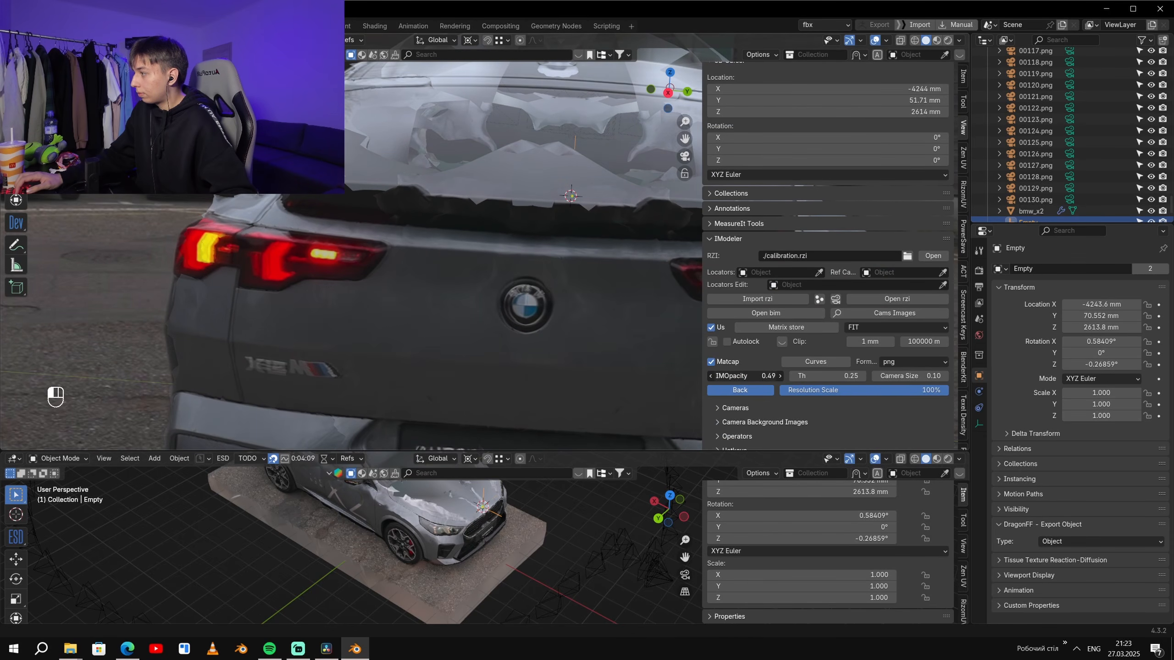
key("r")
middle_click_drag(510, 334, 565, 287, "shift")
right_click(434, 289)
scroll(564, 287, "up", 5)
- Try rotating the Empty around Z to about -0.304° and undo the attempt
key("r")
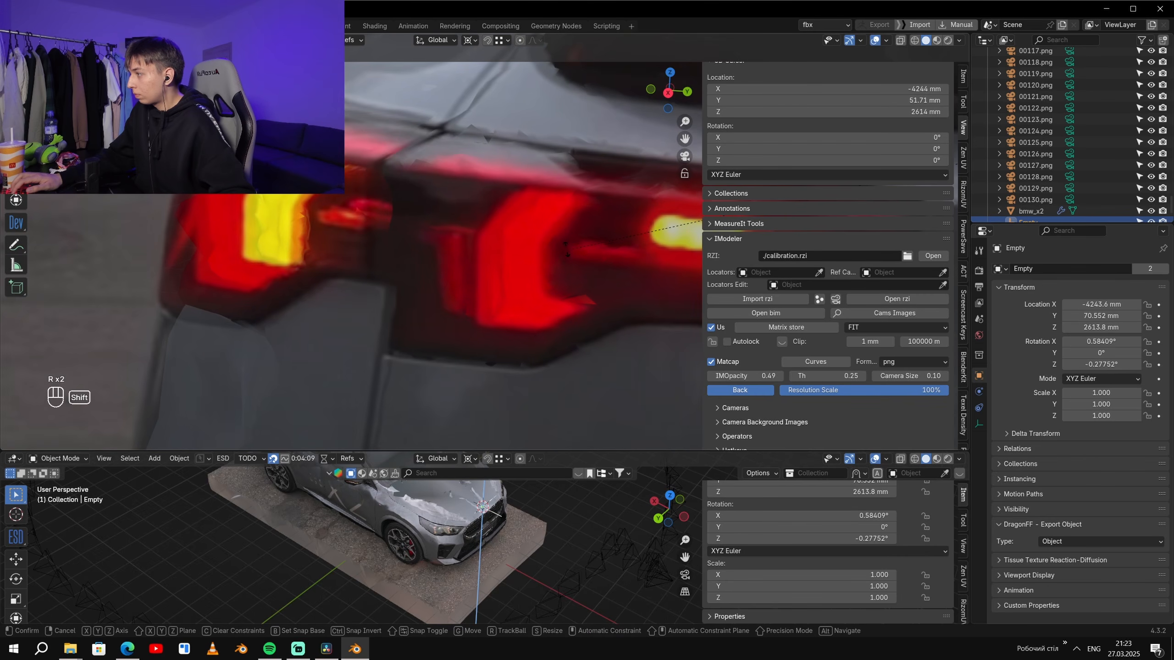
left_click(660, 316)
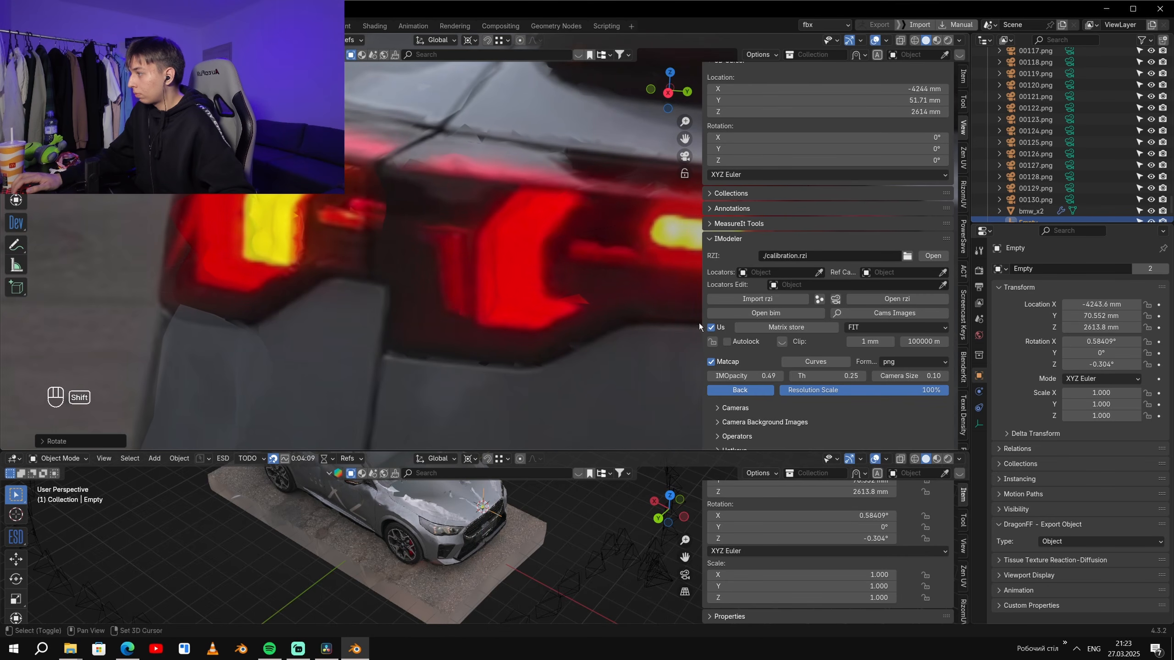
mouse_move(763, 378)
left_mouse_down()
mouse_move(881, 378)
mouse_move(650, 378)
mouse_move(881, 378)
mouse_move(738, 378)
mouse_move(757, 378)
left_mouse_up()
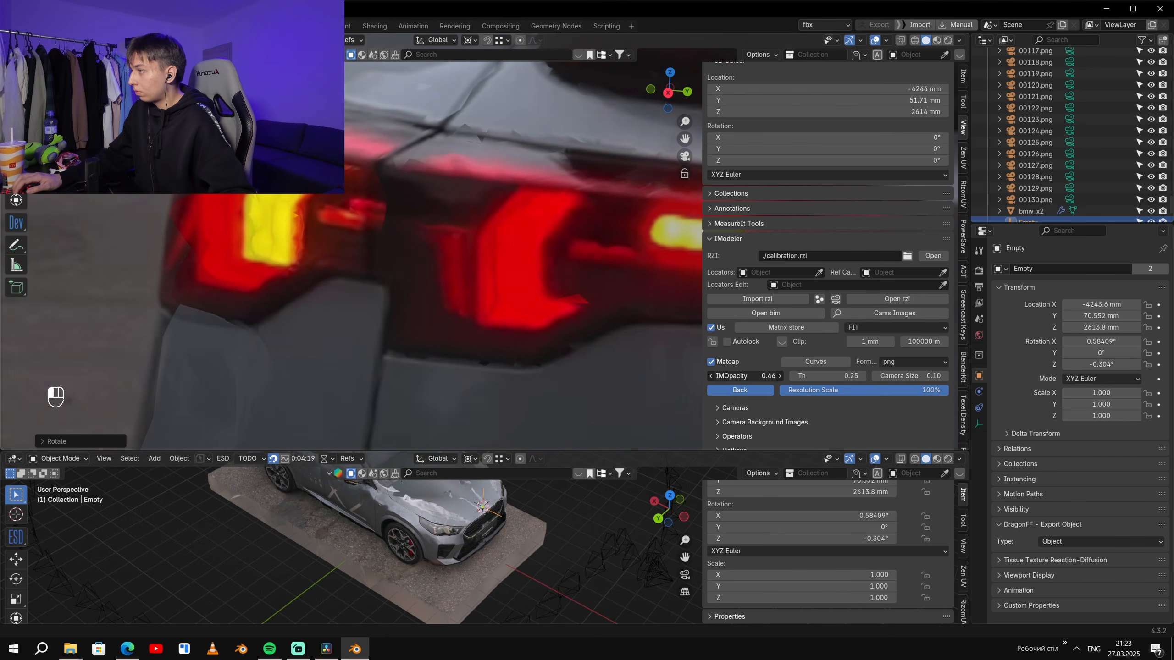
key("ctrl+z")
key("ctrl+z")
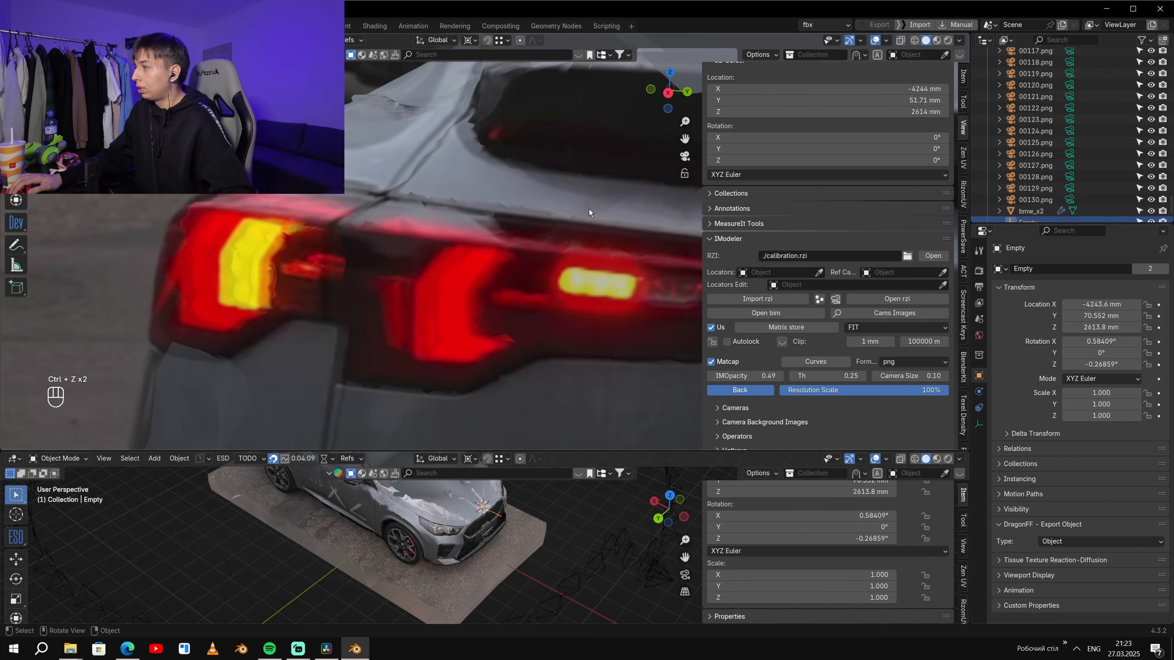
- Fine-rotate the Empty around X to about 0.638° and check the rear light with IMOpacity at 0.43
key("r")
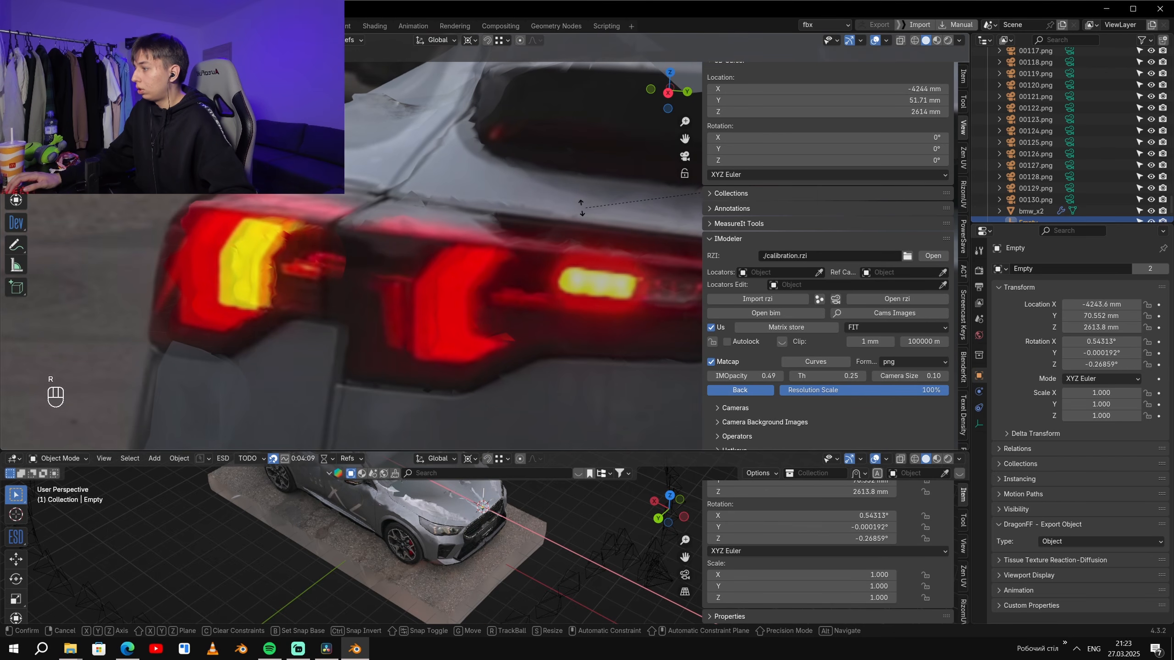
key("r")
key("shift")
left_click(596, 263, "shift")
mouse_move(750, 376)
left_mouse_down()
mouse_move(797, 376)
mouse_move(745, 376)
left_mouse_up()
- Fine-rotate the Empty around Z to about -0.304°, matching the rear light with IMOpacity at 0.49
key("r")
key("shift")
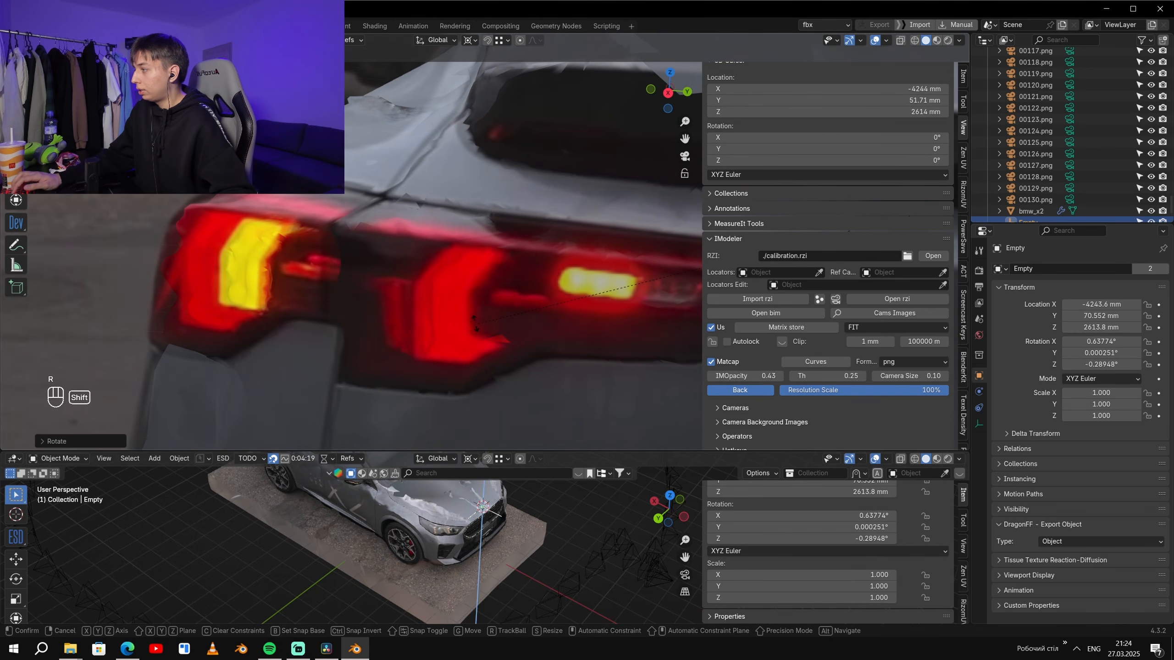
left_click(462, 324)
mouse_move(751, 376)
left_mouse_down()
mouse_move(725, 376)
mouse_move(756, 377)
left_mouse_up()
key("r")
key("shift")
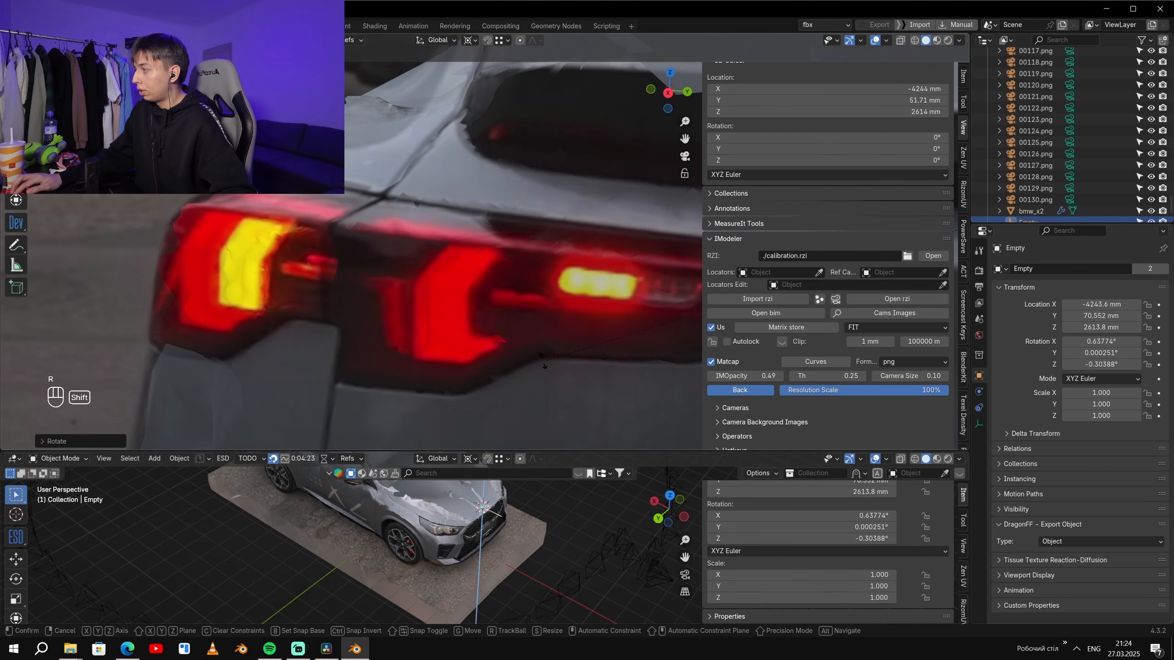
left_click(541, 361)
- Fine-rotate the Empty around Z to about -0.335° and check the car's rear with IMOpacity at 0.31
scroll(541, 361, "down", 3)
middle_click_drag(542, 305, 553, 326, "shift")
scroll(553, 325, "up", 3)
mouse_move(743, 376)
left_mouse_down()
mouse_move(781, 376)
mouse_move(744, 376)
mouse_move(767, 376)
mouse_move(756, 376)
left_mouse_up()
key("r")
key("shift")
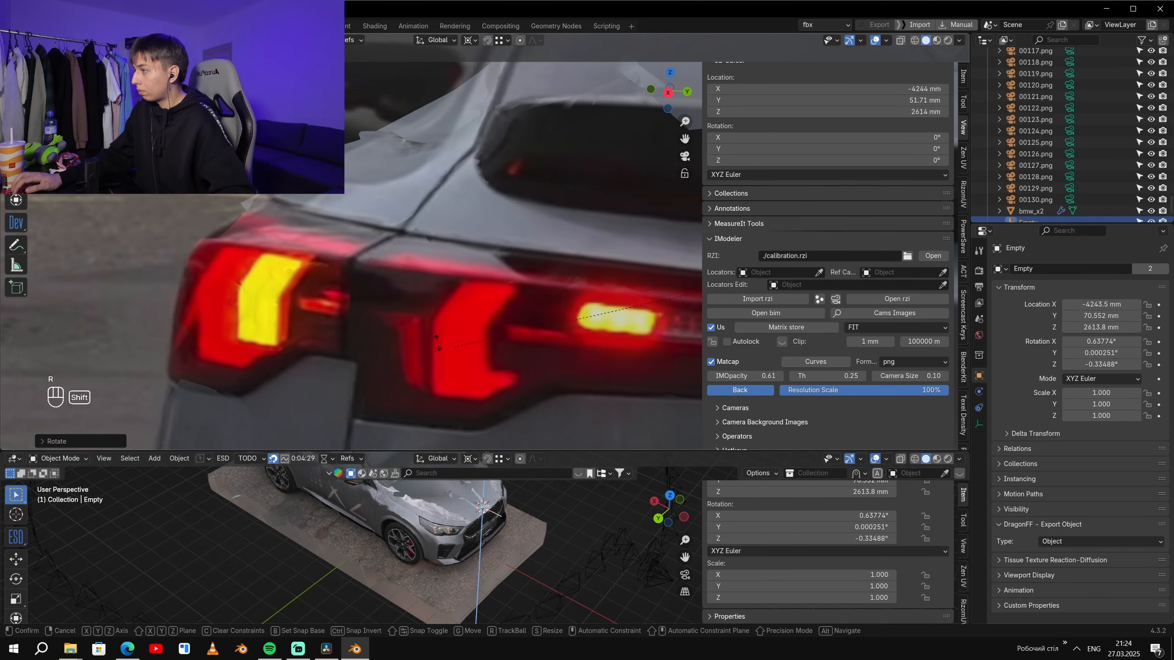
left_click(459, 345)
left_click_drag(758, 376, 725, 376)
mouse_move(745, 376)
left_mouse_down()
mouse_move(786, 376)
mouse_move(740, 376)
mouse_move(786, 376)
mouse_move(740, 376)
mouse_move(787, 376)
mouse_move(752, 376)
left_mouse_up()
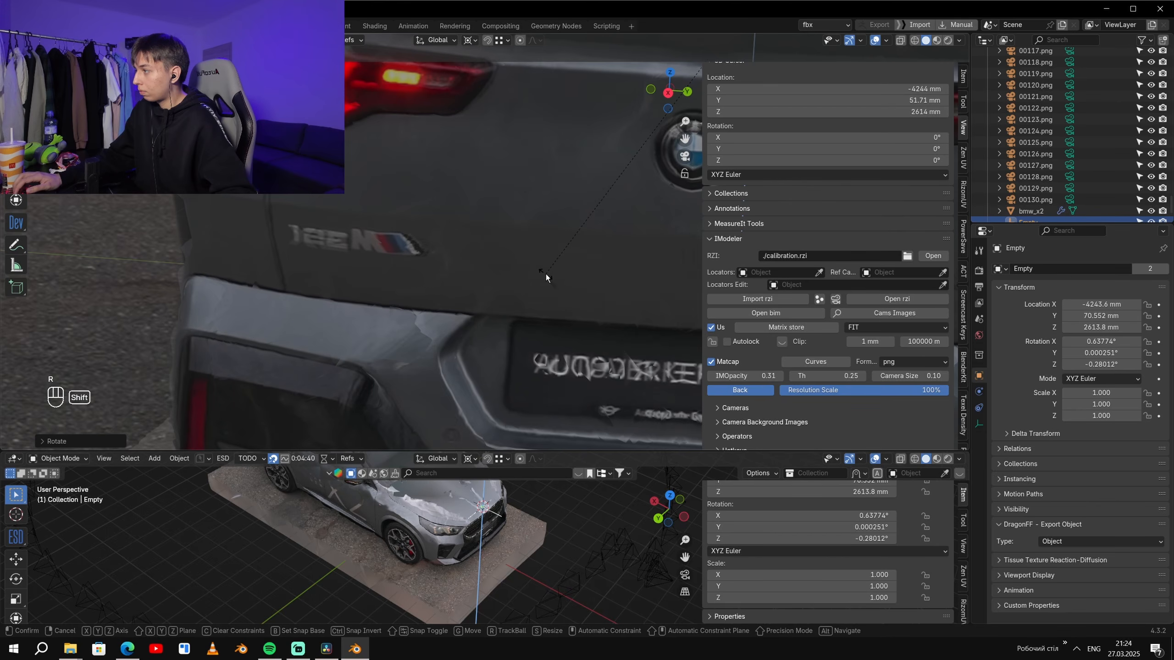
- Enlarge the perspective view and look through the front camera 00062.png
key("KP_0")
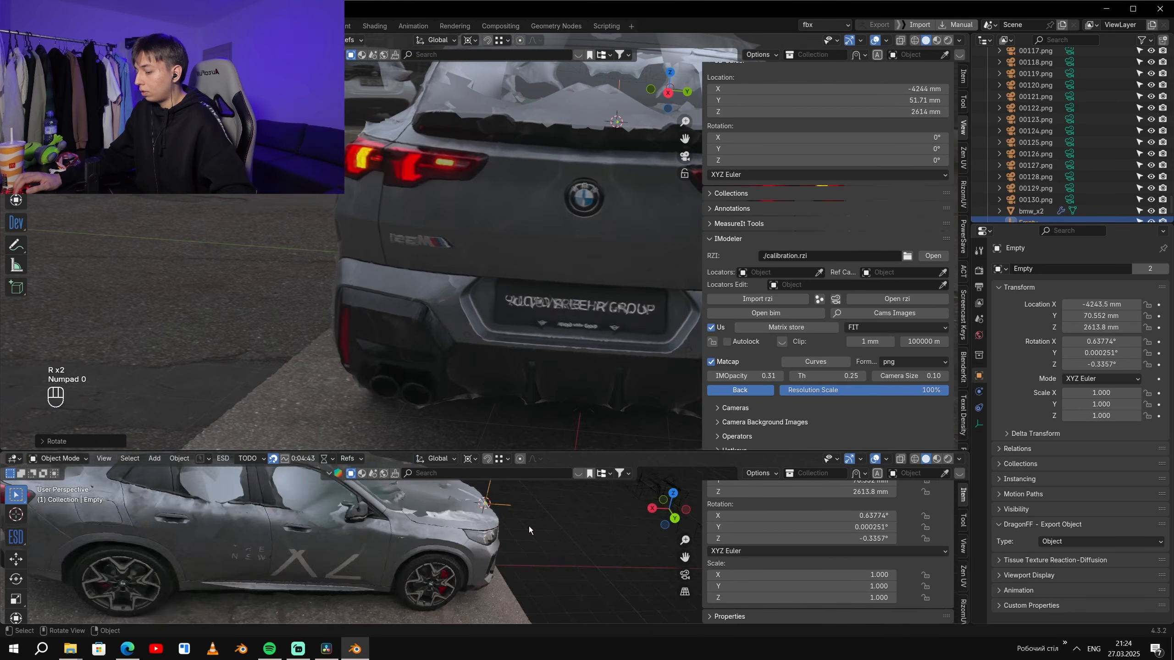
key("ctrl+space")
key("KP_0")
left_click(653, 220)
key("ctrl+KP_0")
scroll(676, 359, "up", 9)
middle_click_drag(676, 359, 631, 371, "shift")
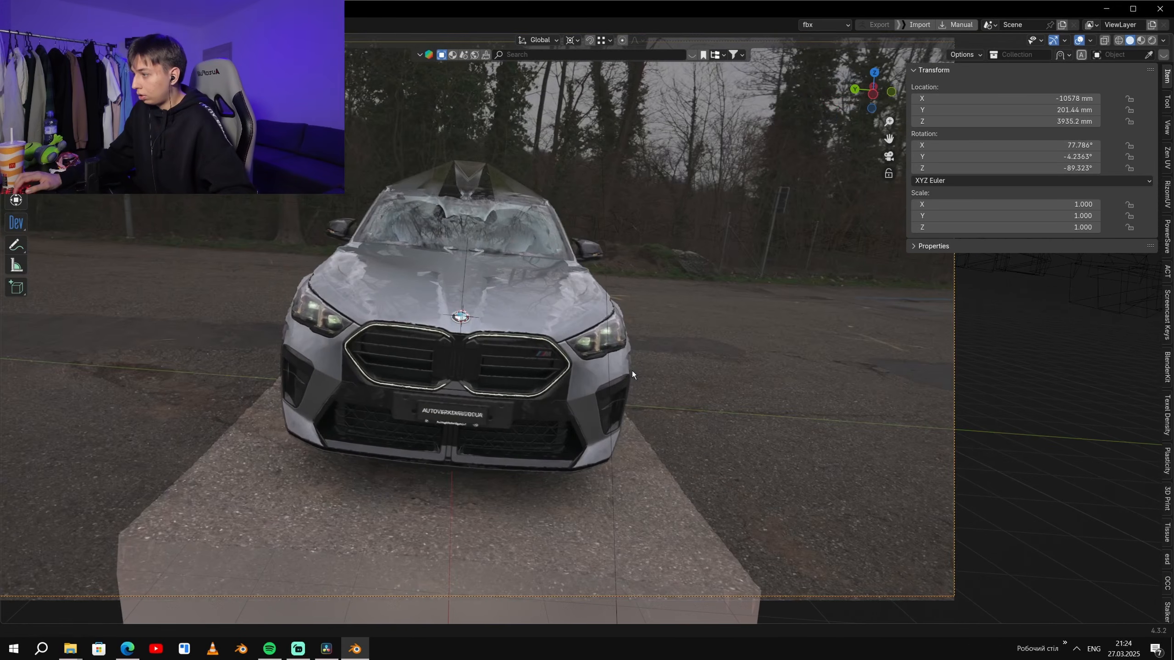
- Set IMOpacity to 0.28 and check the mirrored grille and headlight against the front photo
scroll(631, 371, "up", 8)
scroll(859, 325, "down", 2)
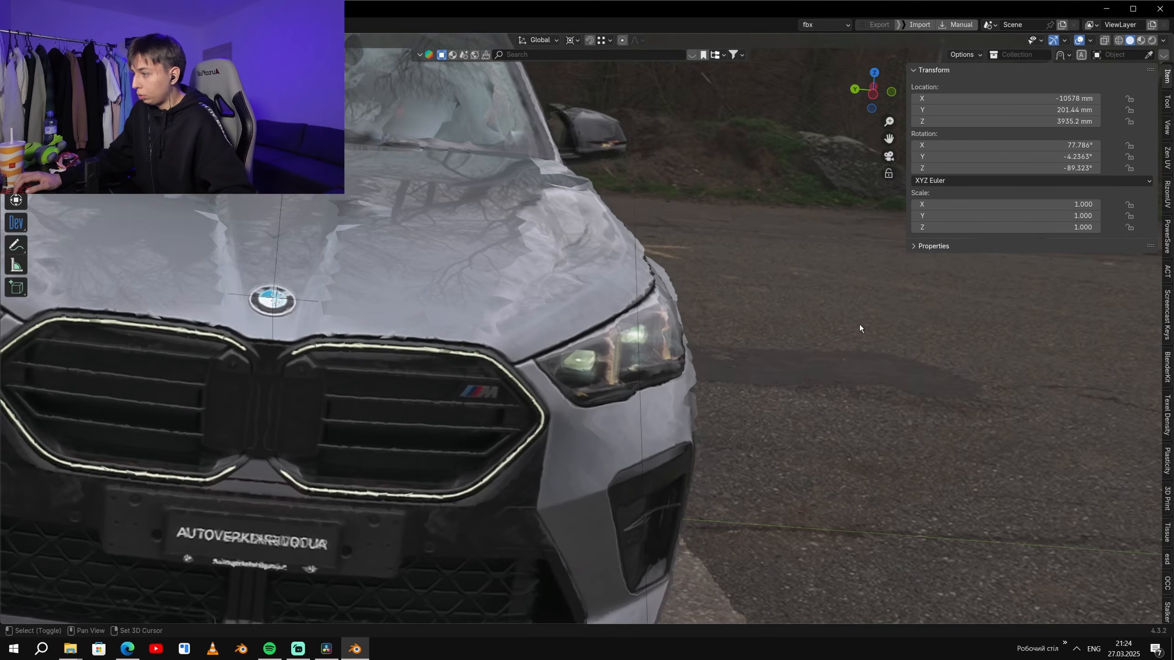
middle_click_drag(859, 325, 915, 219, "shift")
left_click(1167, 128)
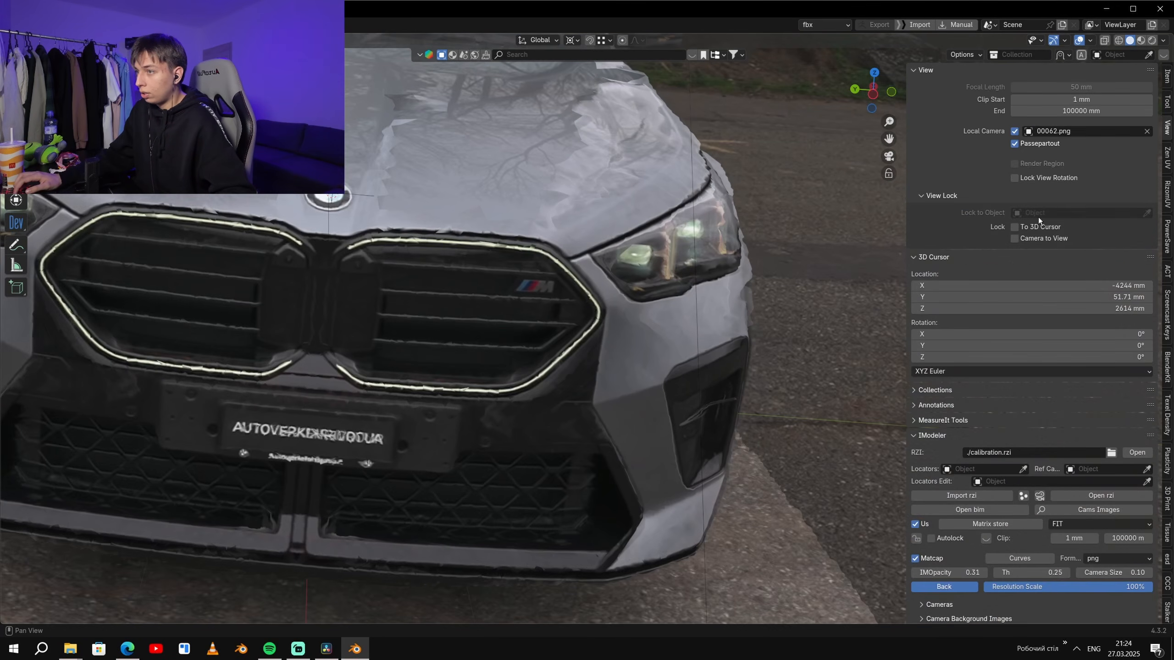
mouse_move(949, 573)
left_mouse_down()
mouse_move(998, 572)
mouse_move(925, 572)
mouse_move(997, 572)
mouse_move(934, 572)
mouse_move(998, 573)
mouse_move(947, 572)
left_mouse_up()
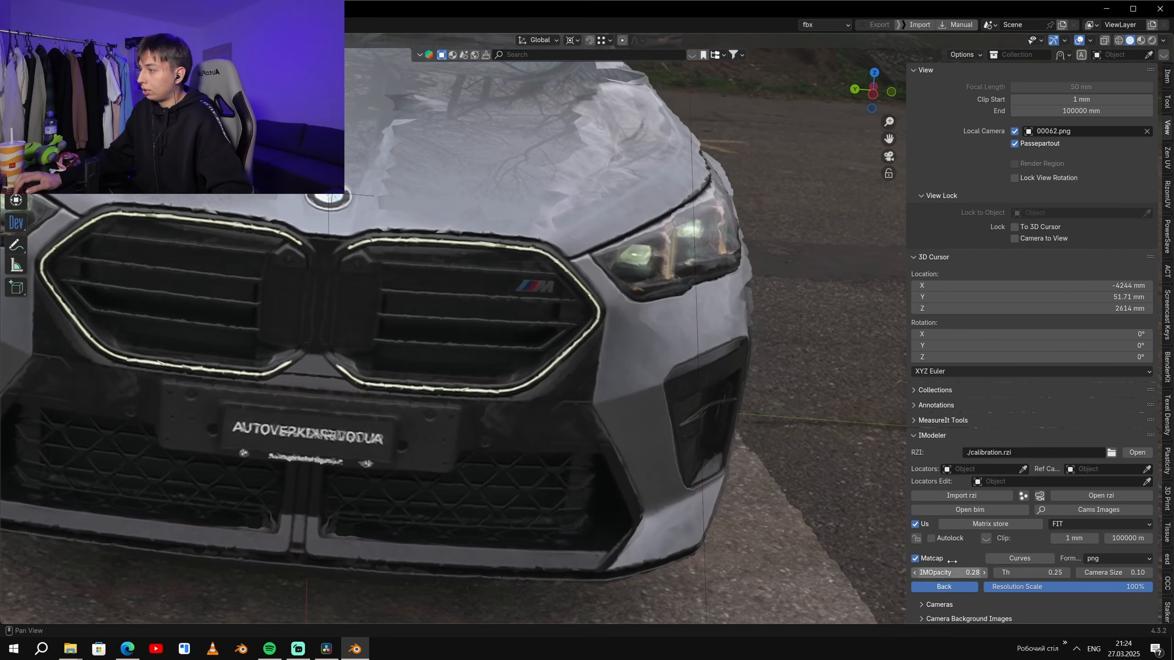
- Restore the viewport layout and split the upper rear camera view vertically to add a third view
key("ctrl+space")
scroll(591, 182, "down", 4)
middle_click_drag(591, 181, 481, 231)
scroll(567, 282, "down", 5)
middle_click_drag(567, 282, 370, 383)
scroll(468, 326, "up", 5)
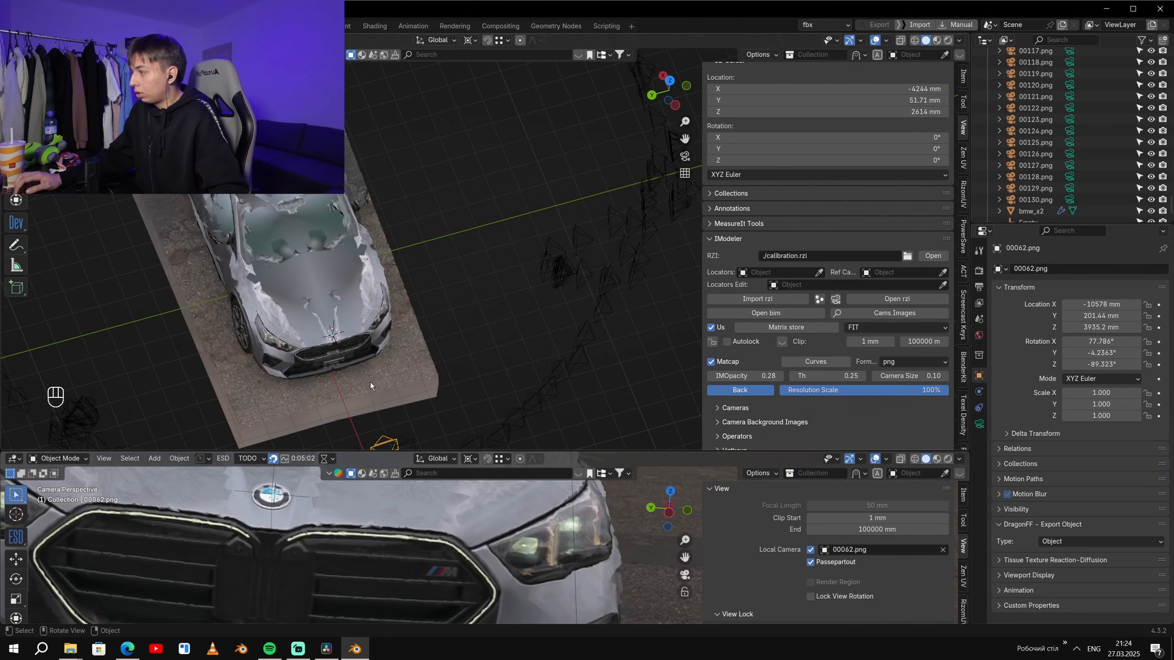
key("KP_0")
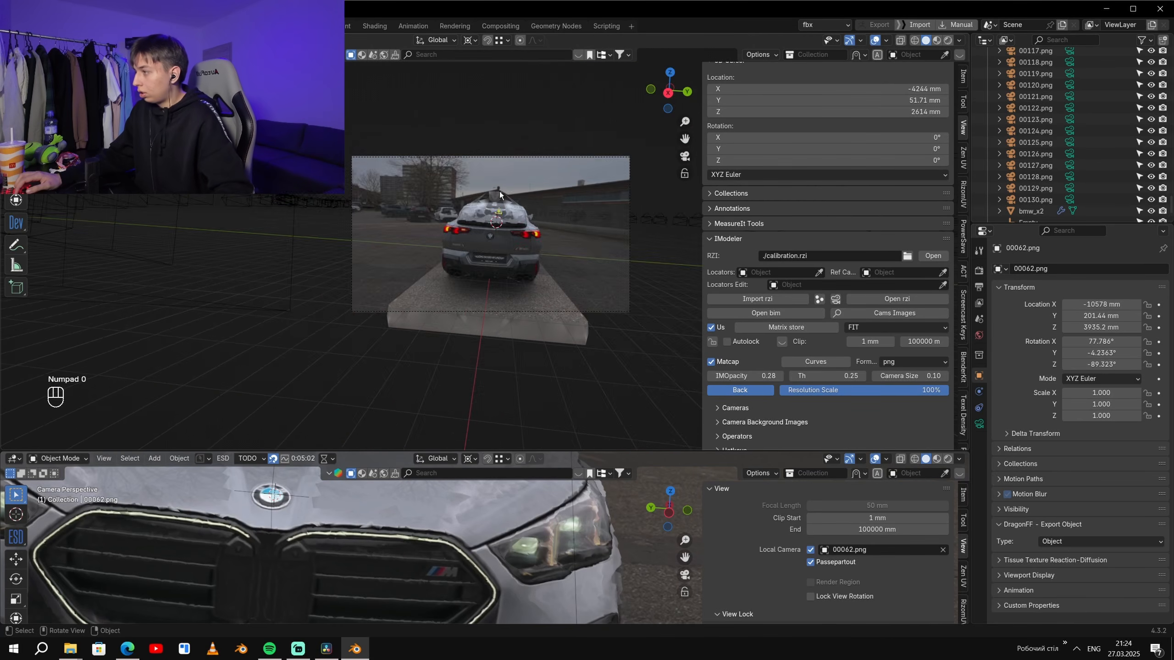
left_click_drag(701, 132, 754, 132)
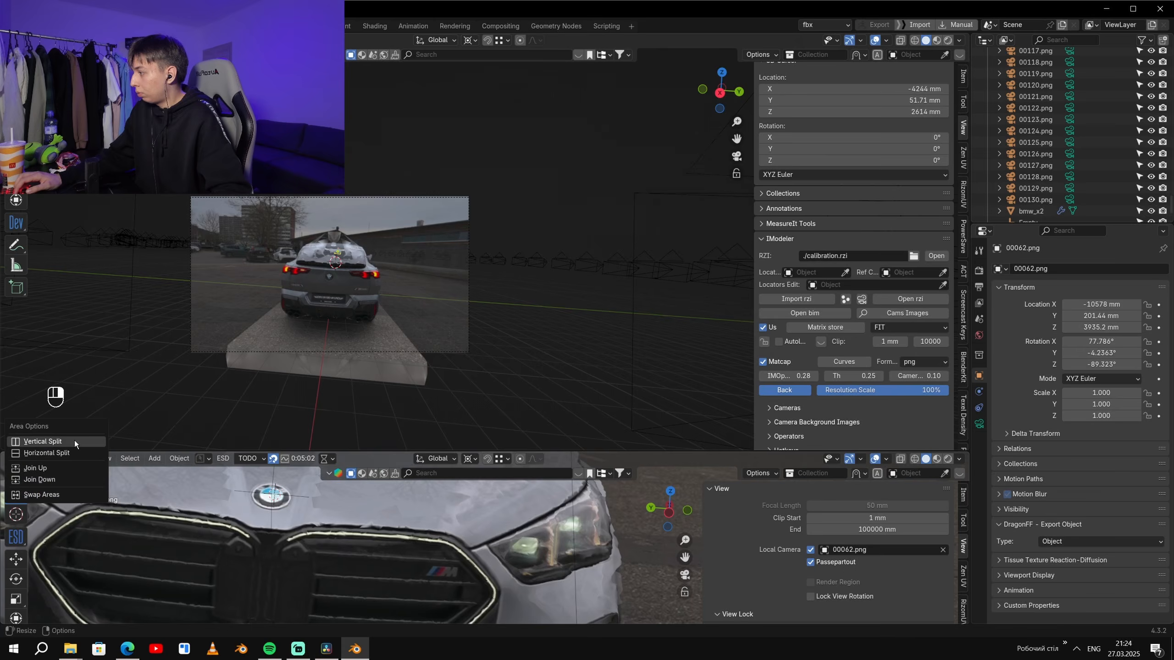
left_click(74, 441)
left_click(305, 258)
- Frame the car's front in the new perspective view and the rear light in the rear camera view
middle_click_drag(195, 314, 57, 347)
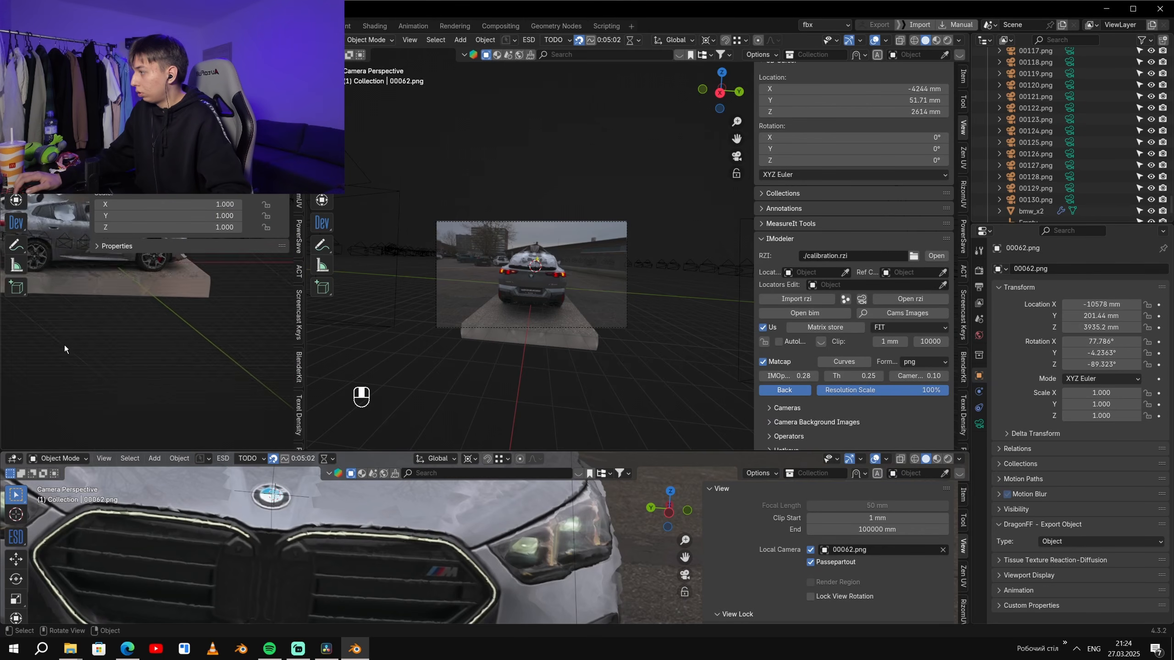
scroll(198, 372, "up", 5)
left_click_drag(89, 301, 296, 303)
middle_click_drag(259, 296, 215, 303)
scroll(216, 304, "up", 4)
scroll(557, 318, "up", 3)
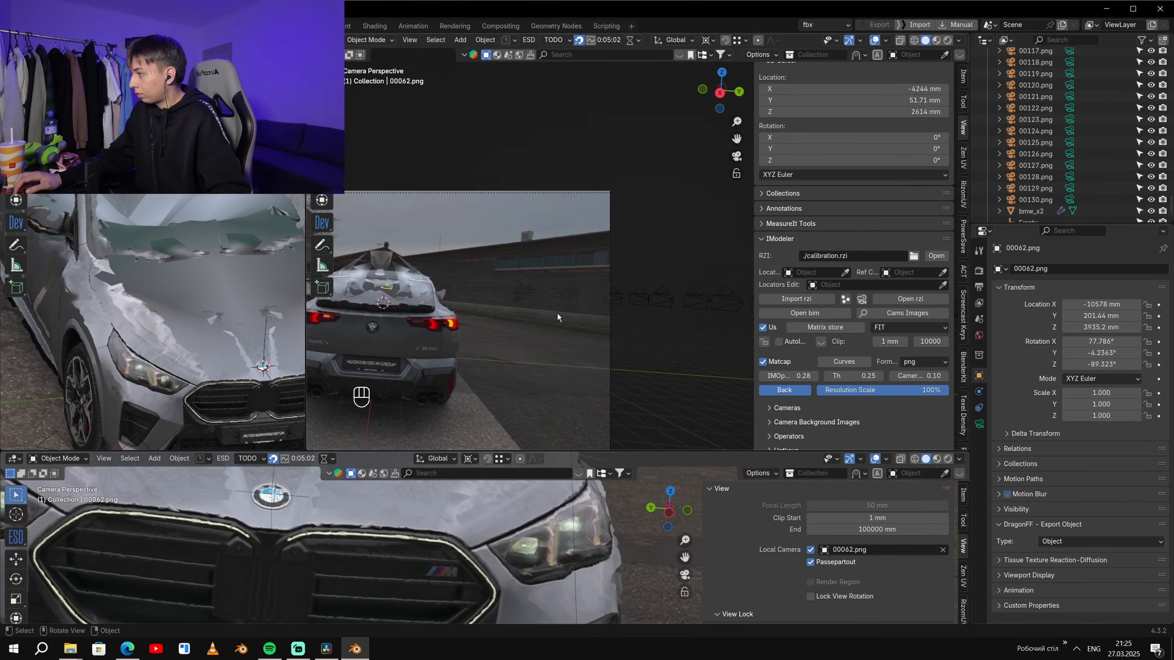
middle_click_drag(372, 310, 581, 267, "shift")
scroll(582, 267, "up", 5)
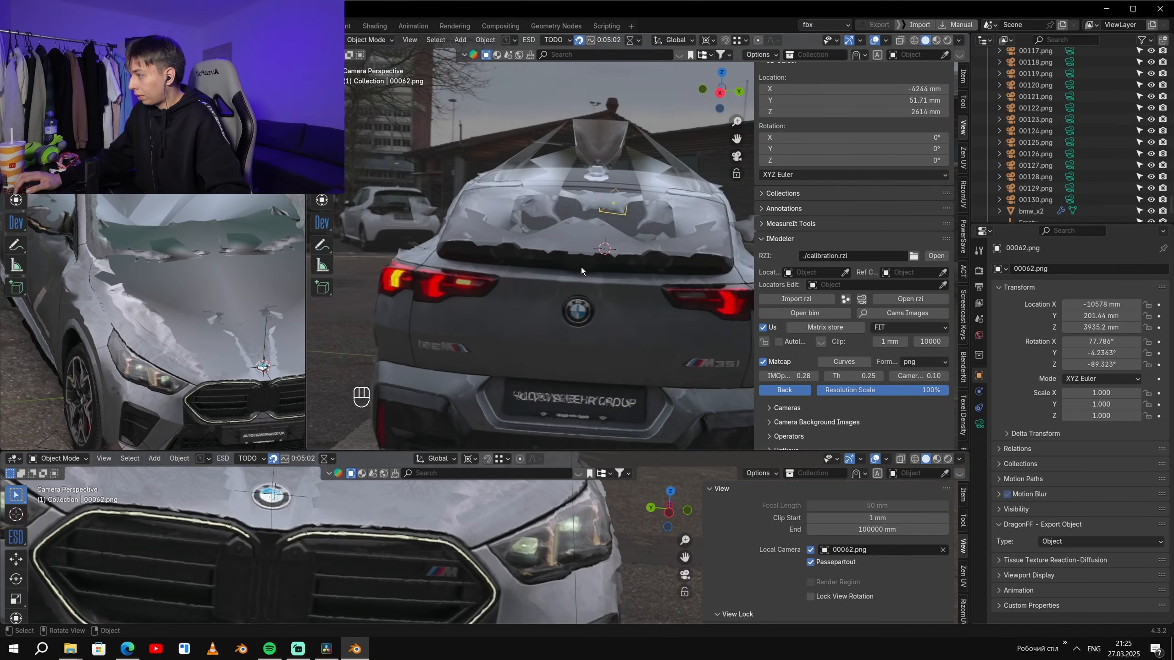
middle_click_drag(521, 310, 628, 224, "shift")
scroll(625, 225, "up", 2)
middle_click_drag(453, 236, 578, 342, "shift")
scroll(578, 342, "up", 4)
middle_click_drag(276, 354, 219, 380)
middle_click_drag(220, 380, 214, 317, "shift")
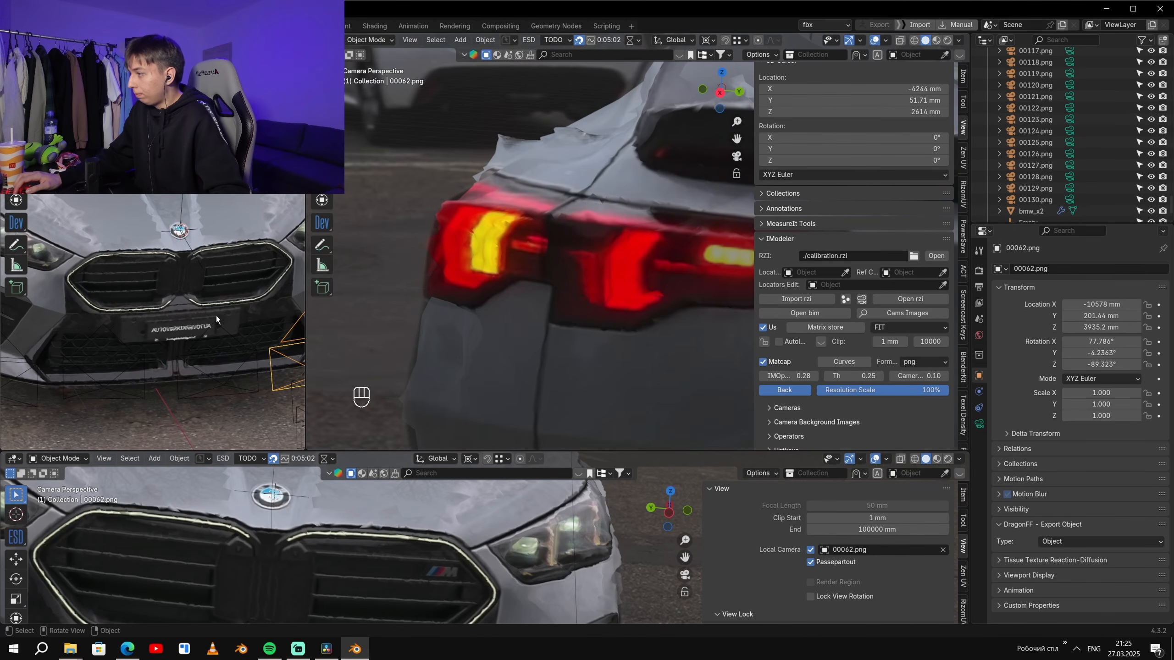
- Select the Empty, switch the front camera view to 00067.png and set IMOpacity to 1.00
left_click(182, 209)
middle_click_drag(386, 590, 525, 532, "shift")
scroll(375, 520, "down", 4)
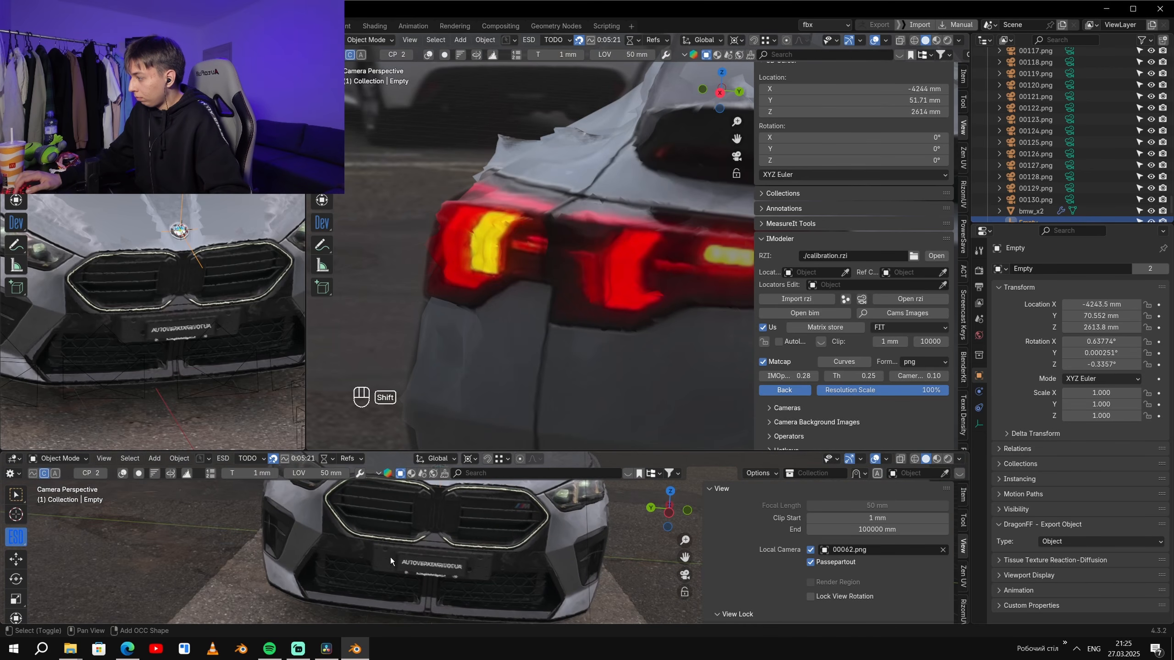
middle_click_drag(370, 561, 367, 558, "shift")
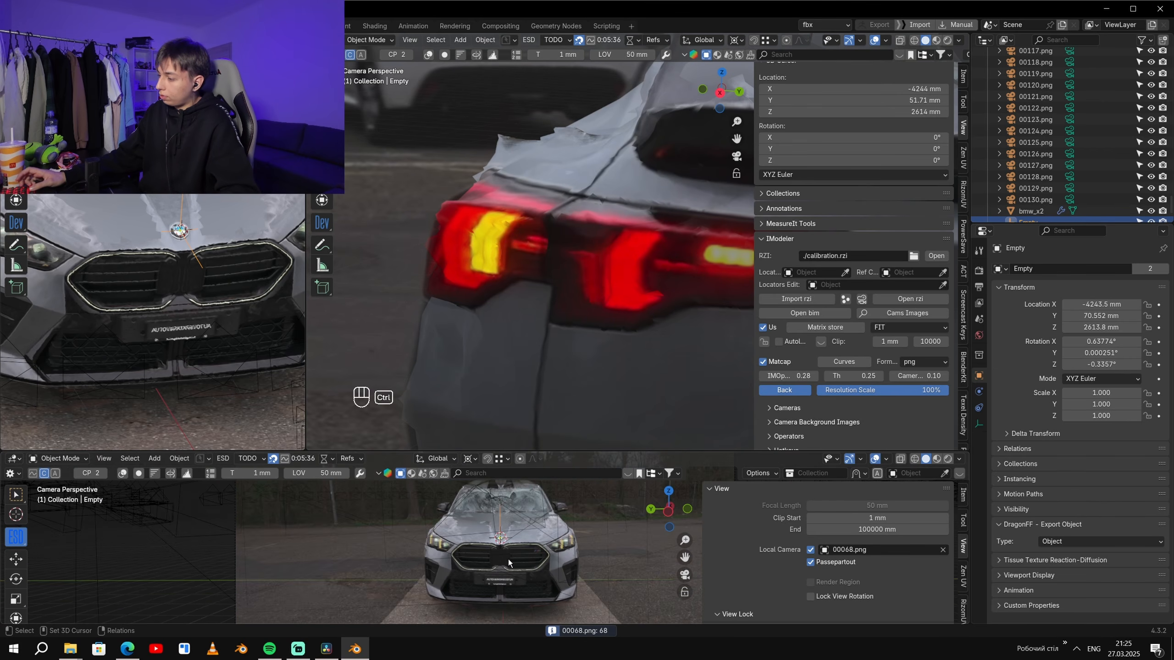
key("ctrl+space")
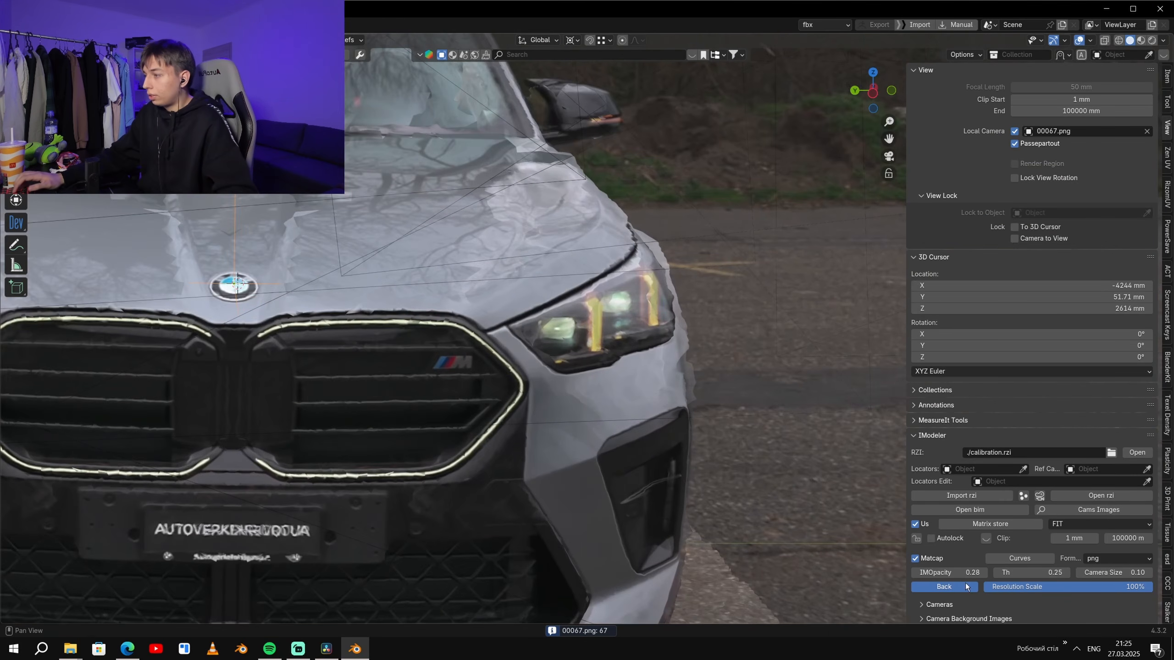
left_click_drag(964, 573, 1012, 573)
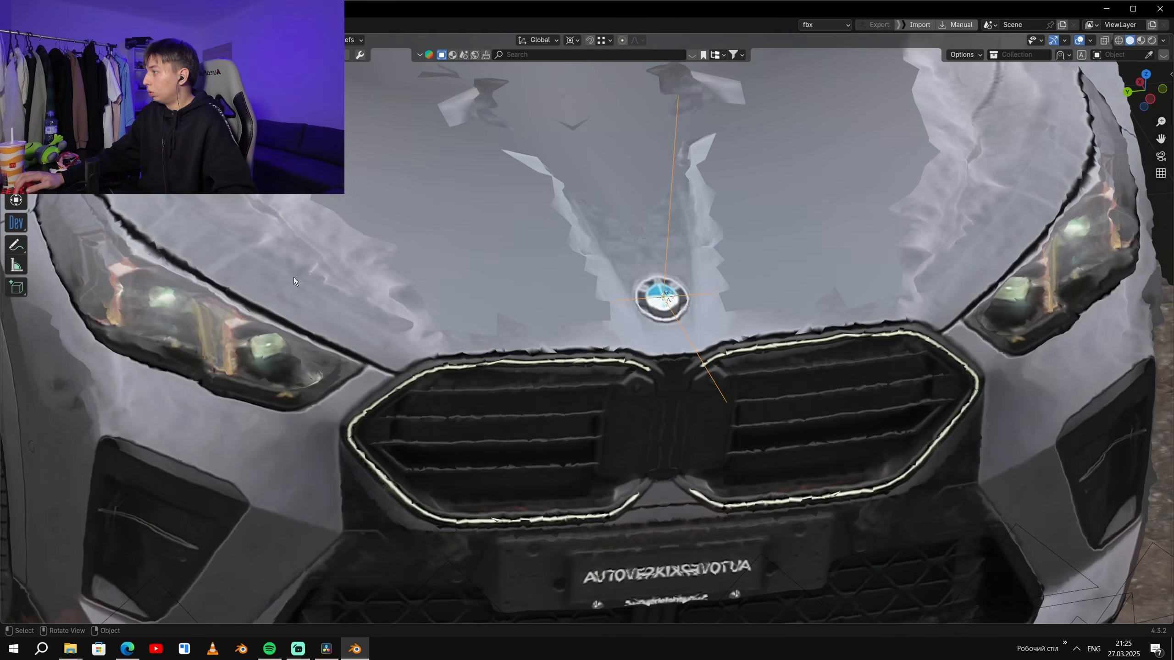
- Examine the car's rear through the enlarged 00018.png camera, varying IMOpacity to compare the photo with the model
middle_click_drag(656, 397, 747, 379)
scroll(747, 379, "down", 3)
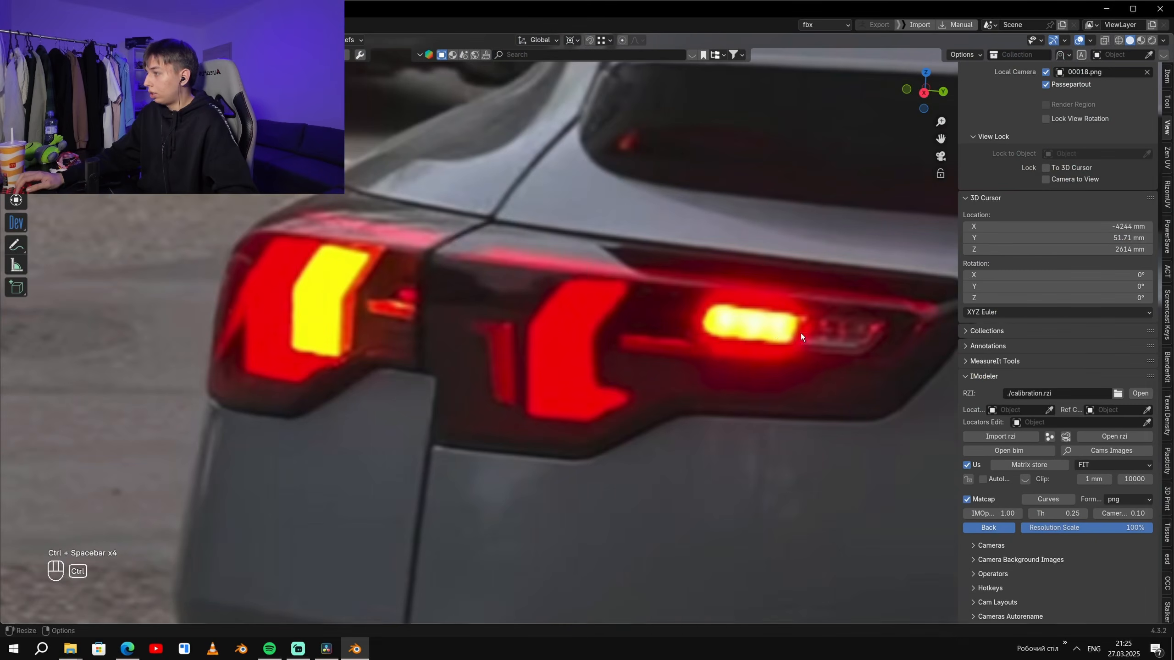
scroll(775, 344, "down", 1)
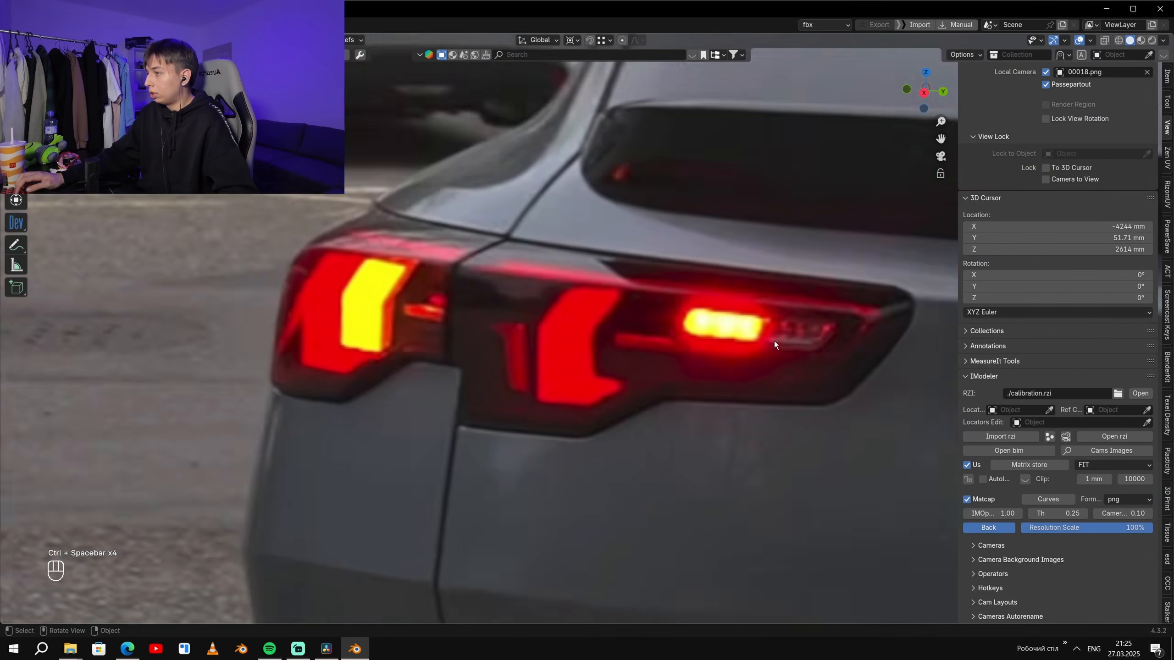
scroll(773, 340, "down", 5)
left_click_drag(993, 513, 1016, 513)
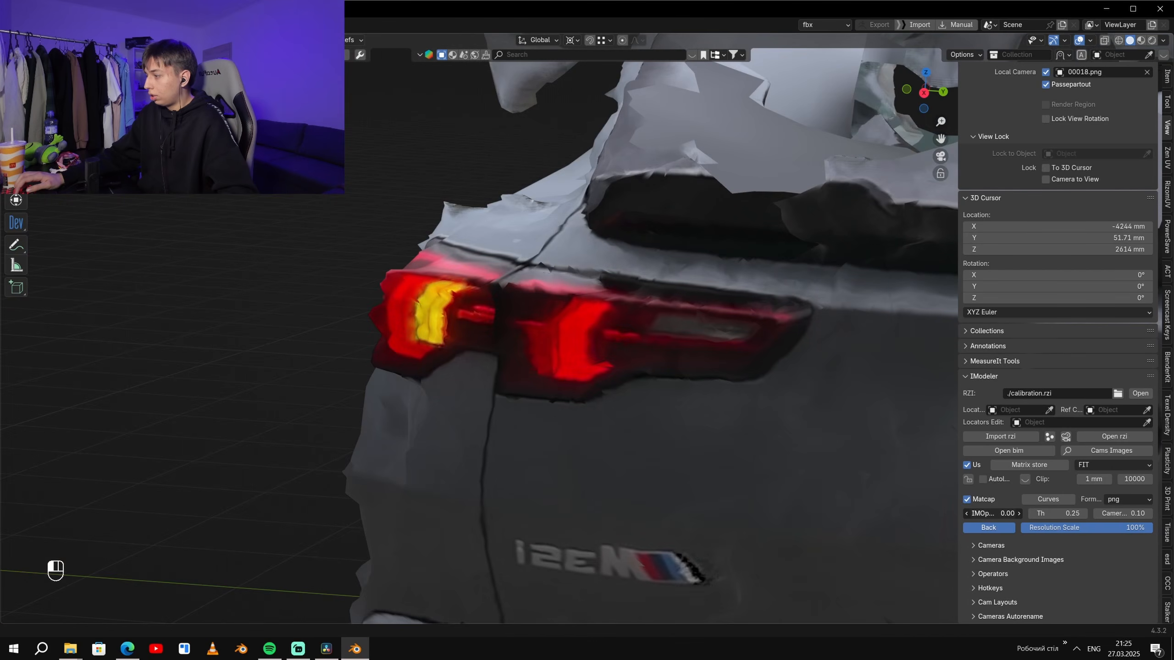
scroll(868, 444, "down", 5)
middle_click_drag(869, 443, 594, 265, "shift")
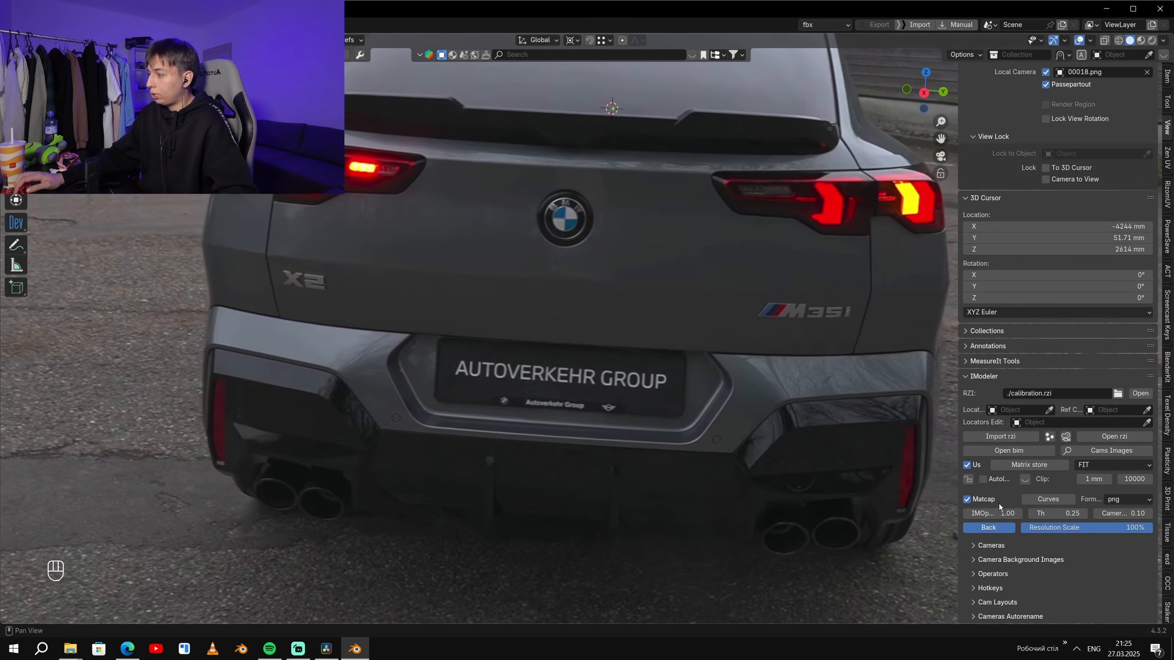
mouse_move(992, 513)
left_mouse_down()
mouse_move(952, 513)
mouse_move(1017, 513)
mouse_move(951, 513)
mouse_move(1017, 513)
mouse_move(952, 513)
mouse_move(999, 513)
left_mouse_up()
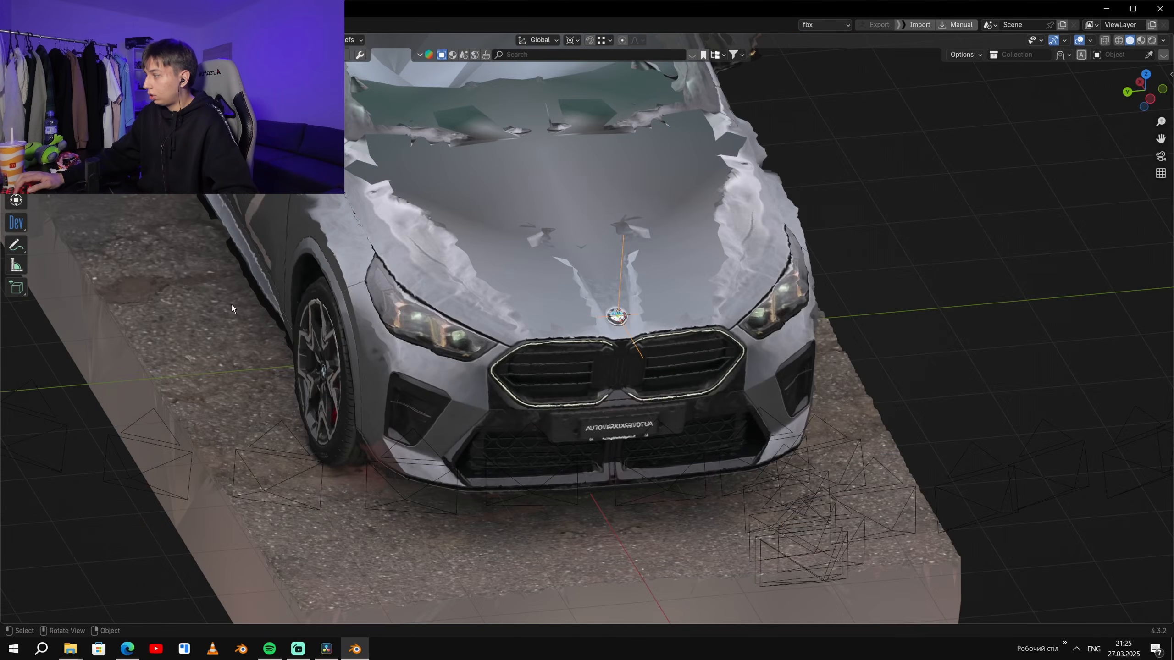
scroll(548, 389, "up", 3)
middle_click_drag(548, 389, 691, 296)
- Move the Empty along Y in the orthographic front view to align the mirrored halves at the hood badge
key("KP_1")
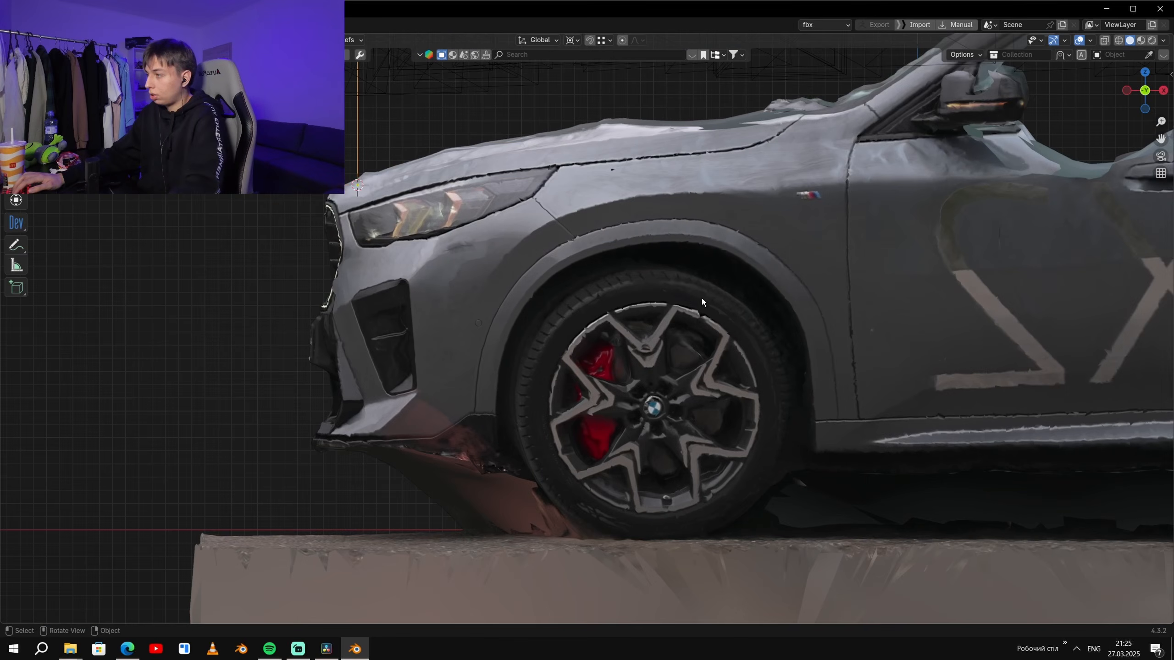
key("KP_3")
key("ctrl+KP_3")
scroll(891, 273, "up", 1)
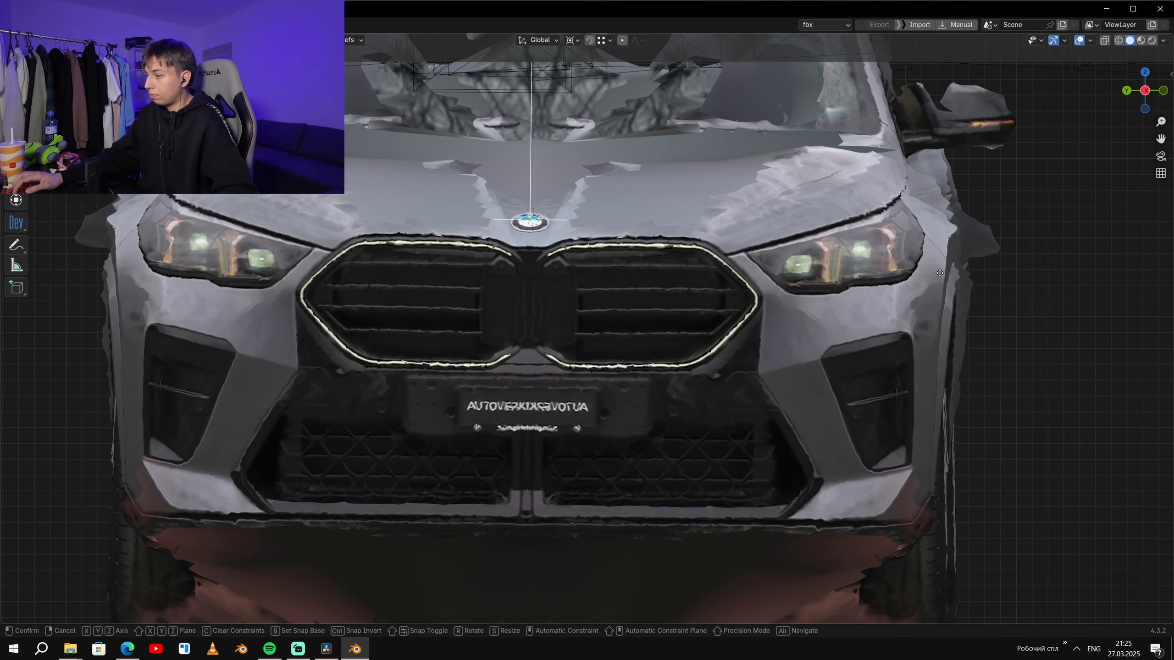
scroll(804, 234, "up", 2)
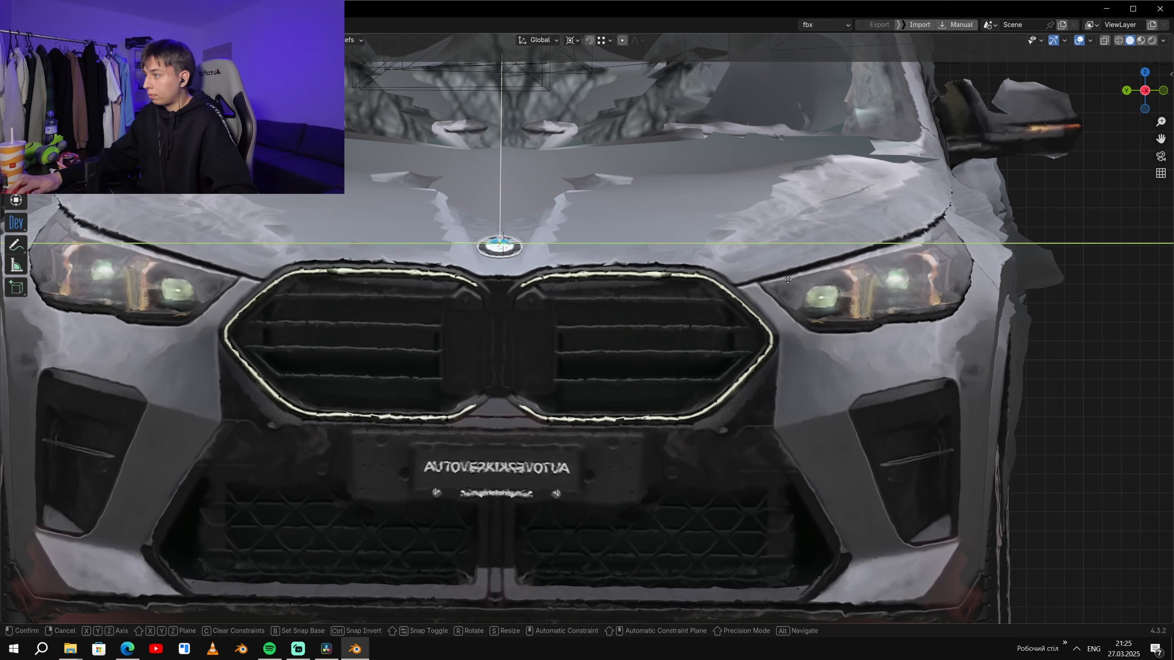
scroll(595, 255, "up", 6)
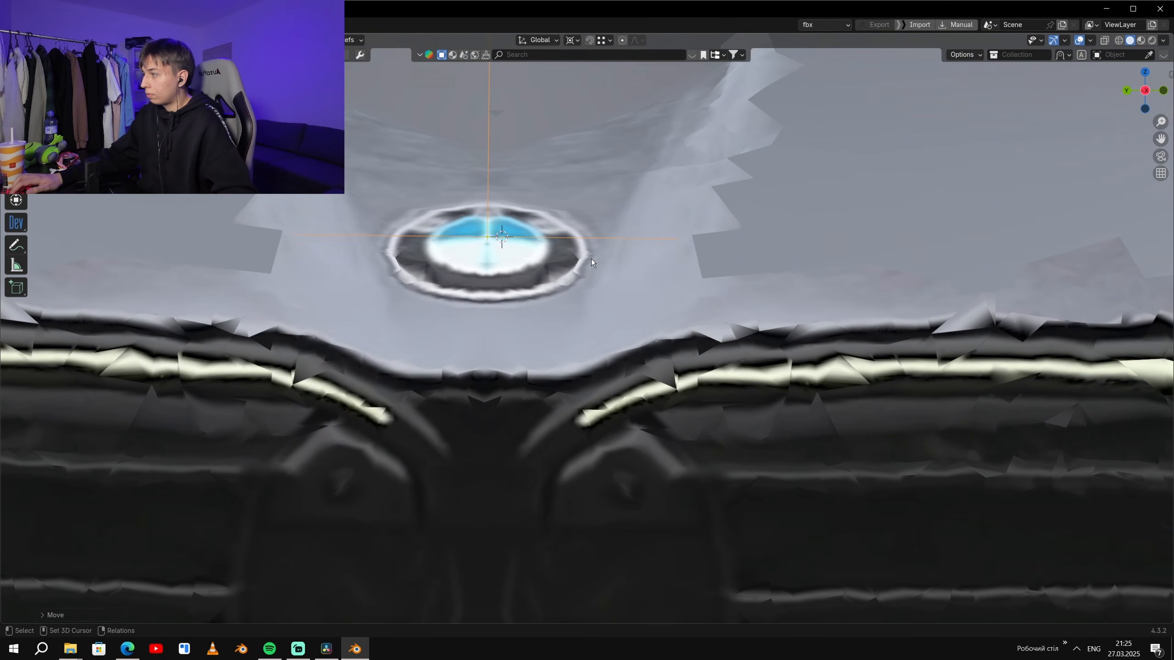
- Set IMOpacity to 0.13 and examine the mirrored rear through the 00018.png camera and from a free angle
key("ctrl+space")
key("ctrl+space")
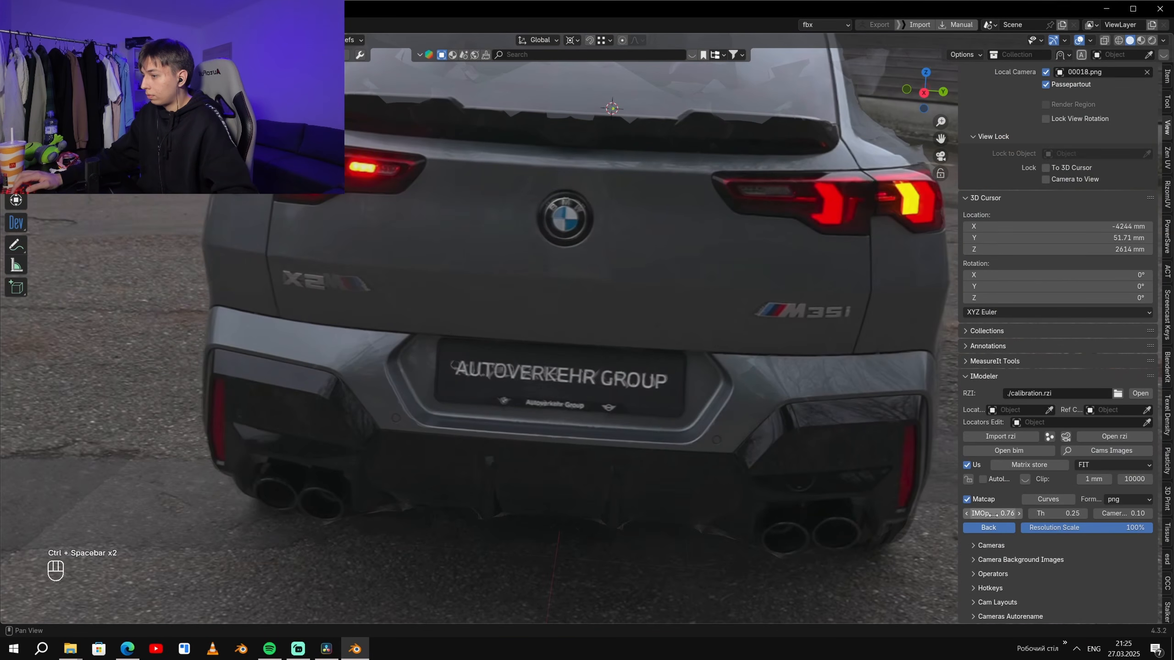
left_click_drag(993, 515, 968, 515)
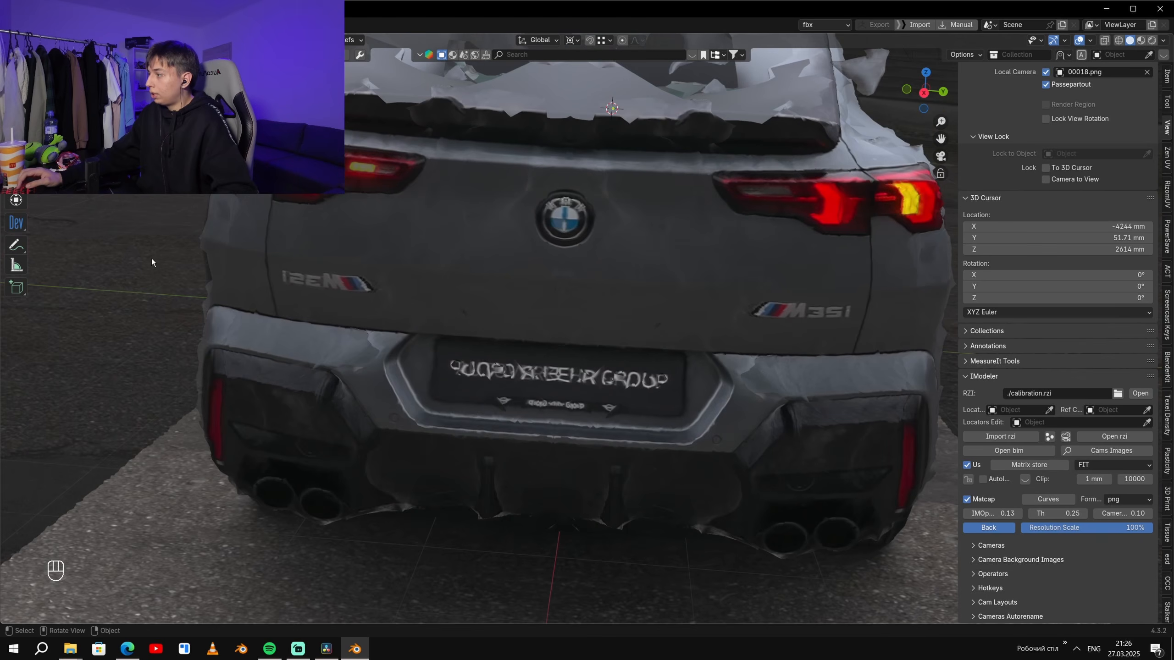
middle_click_drag(205, 240, 519, 416, "shift")
scroll(735, 364, "up", 3)
scroll(636, 332, "up", 3)
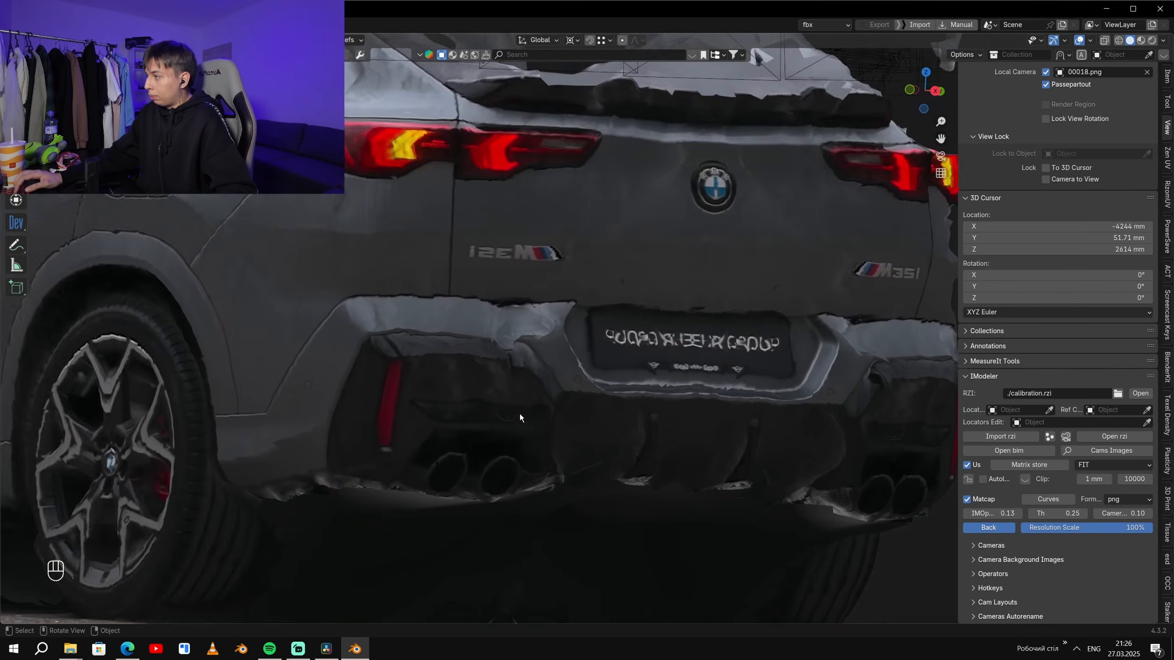
scroll(519, 416, "up", 1)
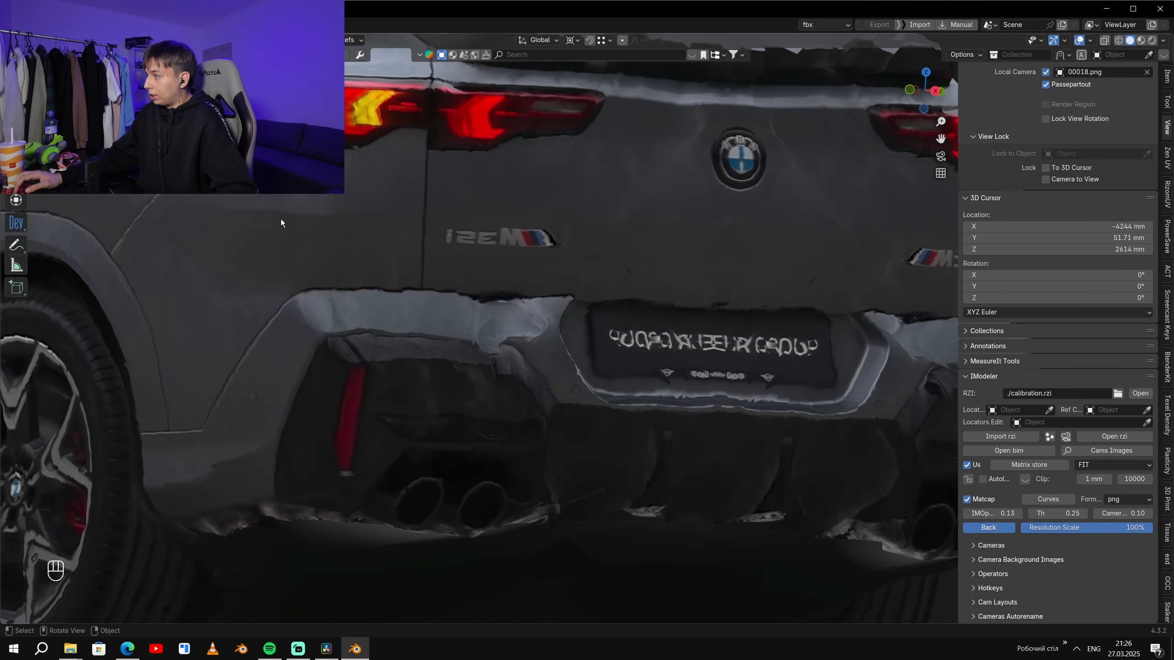
key("KP_0")
scroll(634, 314, "down", 5)
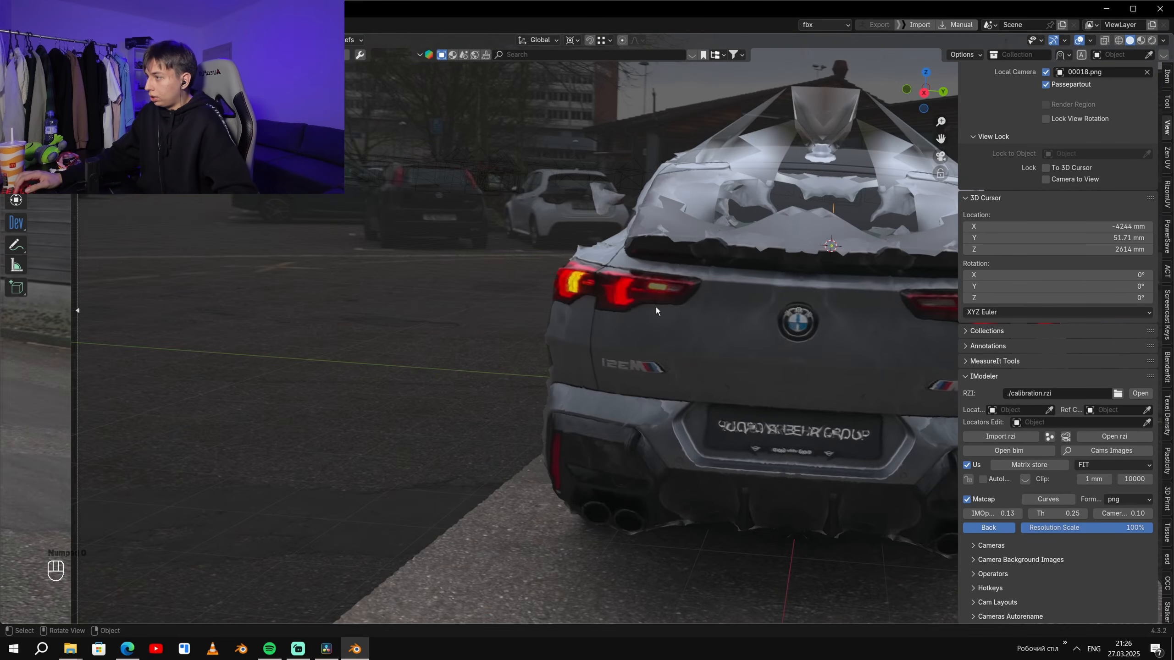
scroll(634, 314, "down", 1, "alt")
middle_click_drag(677, 375, 312, 320, "shift")
middle_click_drag(550, 308, 705, 342, "shift")
scroll(744, 384, "up", 1)
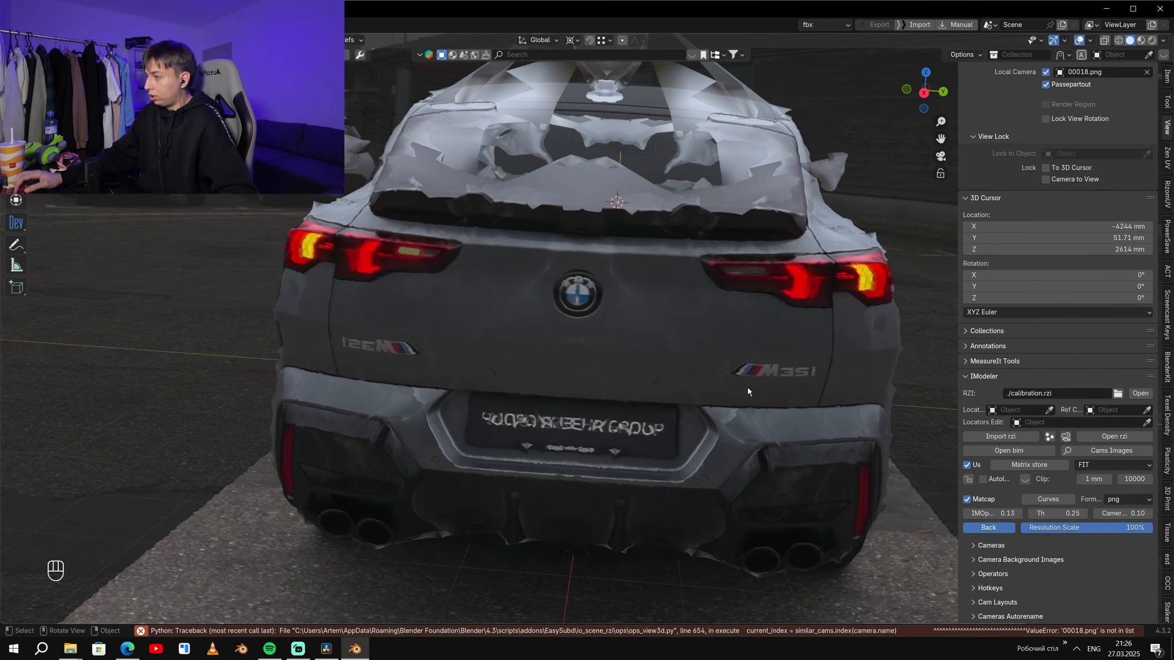
- Compare the rear bumper, exhausts and number plate with the 00018.png photo, varying IMOpacity down to 0.00
left_click_drag(993, 513, 1146, 512)
middle_click_drag(608, 553, 689, 426, "shift")
scroll(812, 394, "up", 2)
middle_click_drag(873, 426, 630, 417, "shift")
scroll(630, 416, "up", 4)
middle_click_drag(340, 406, 775, 405, "shift")
scroll(780, 411, "down", 3)
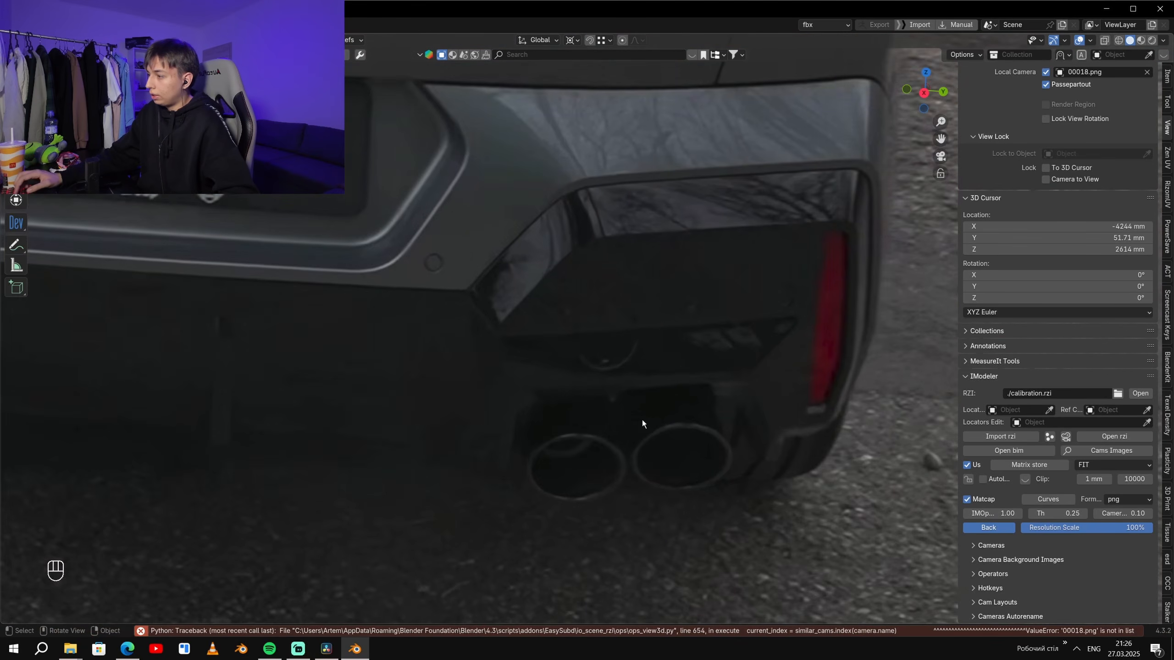
middle_click_drag(763, 472, 635, 457, "shift")
scroll(635, 457, "down", 2)
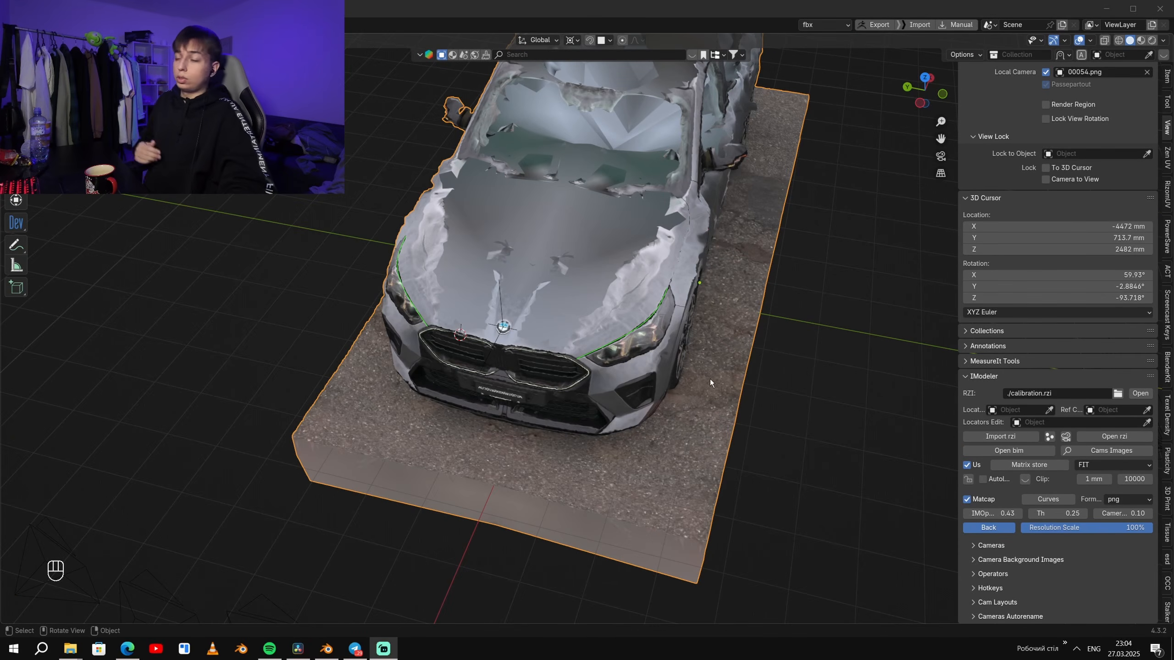
middle_click_drag(736, 365, 773, 372)
- Examine the mirrored car from the side, top and rear orthographic views and from slightly rotated angles
key("KP_1")
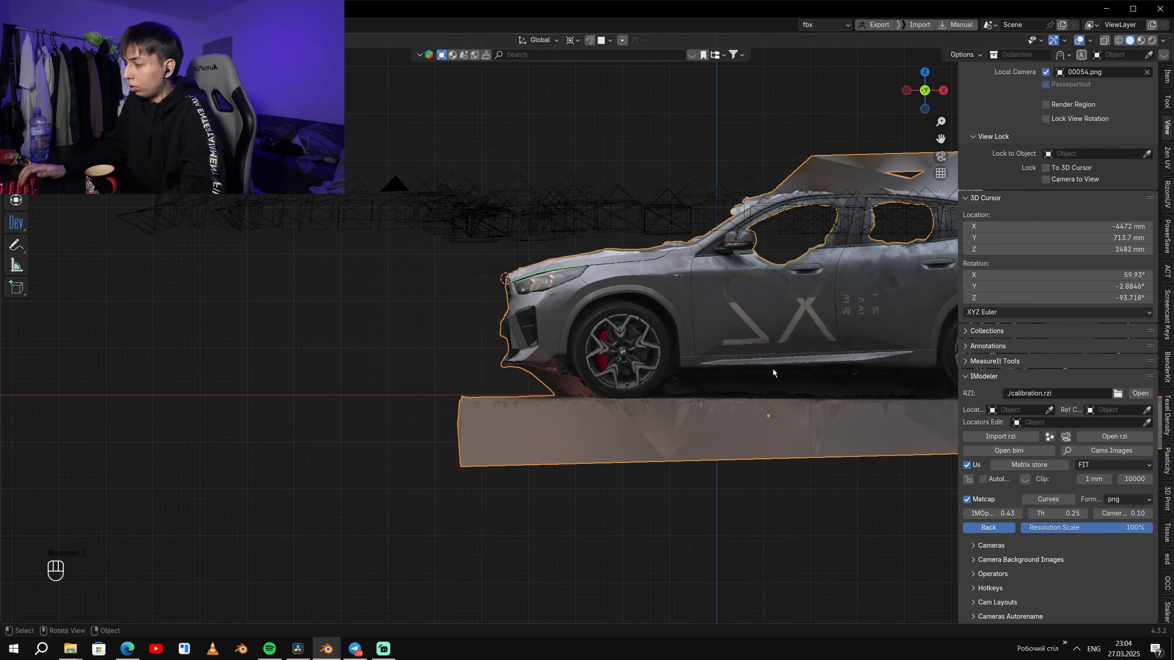
key("KP_7")
key("KP_5")
key("KP_3")
key("KP_1")
key("KP_4")
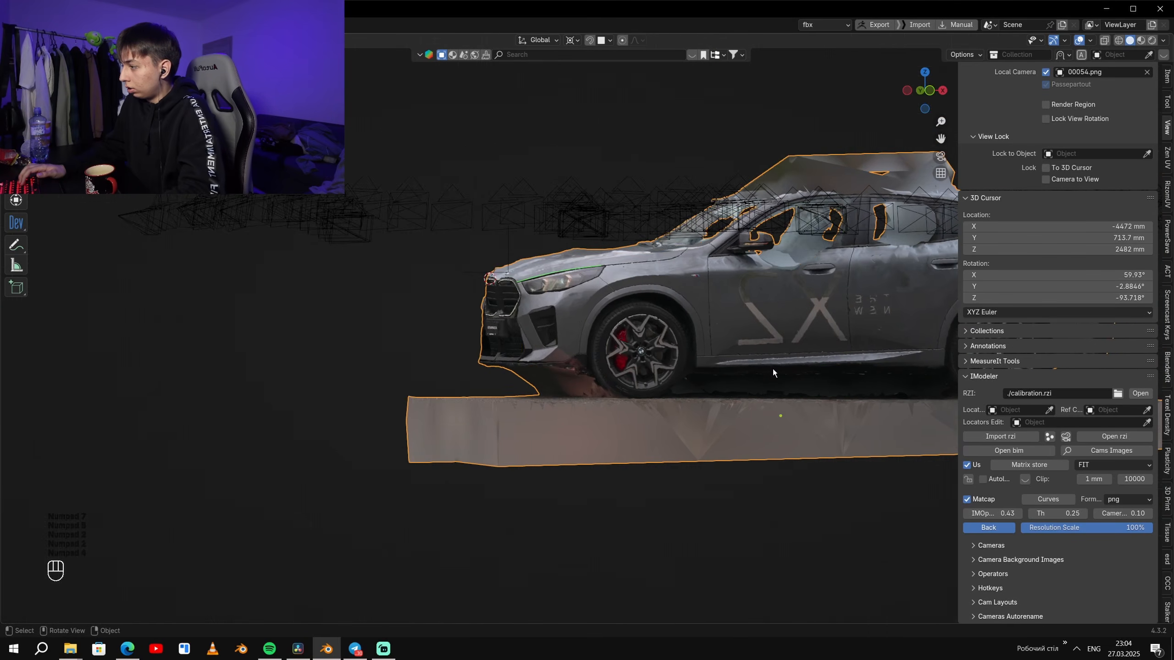
key("KP_1")
key("KP_3")
key("KP_1")
key("ctrl+KP_1")
key("KP_6")
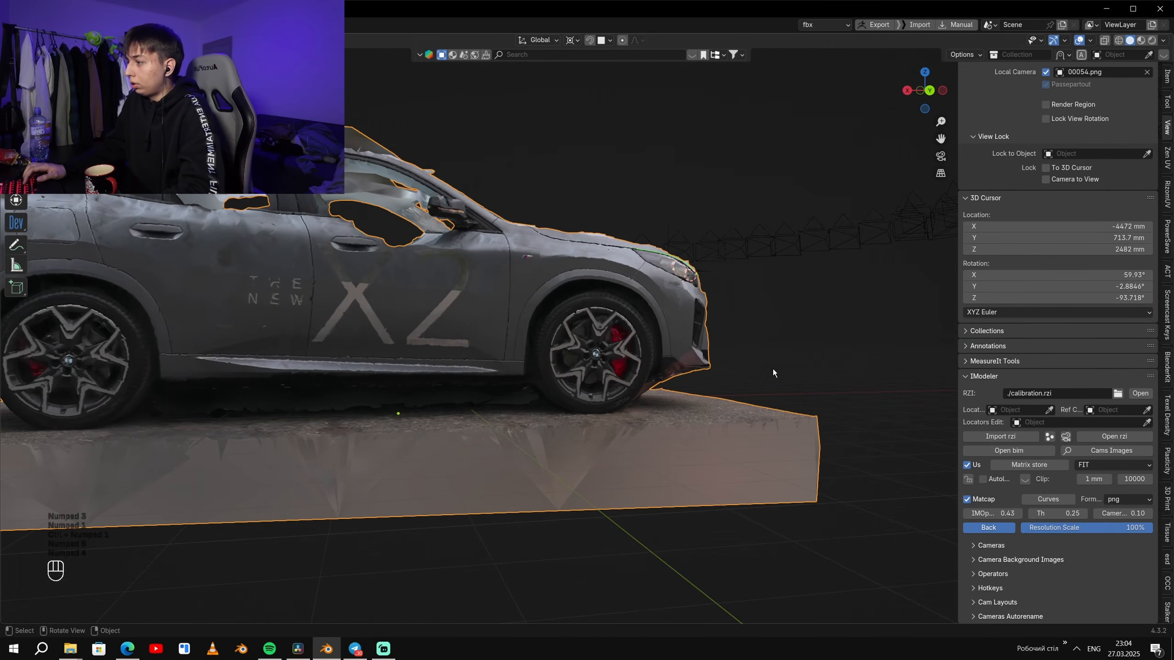
key("KP_4")
key("KP_1")
key("ctrl+KP_1")
key("KP_6")
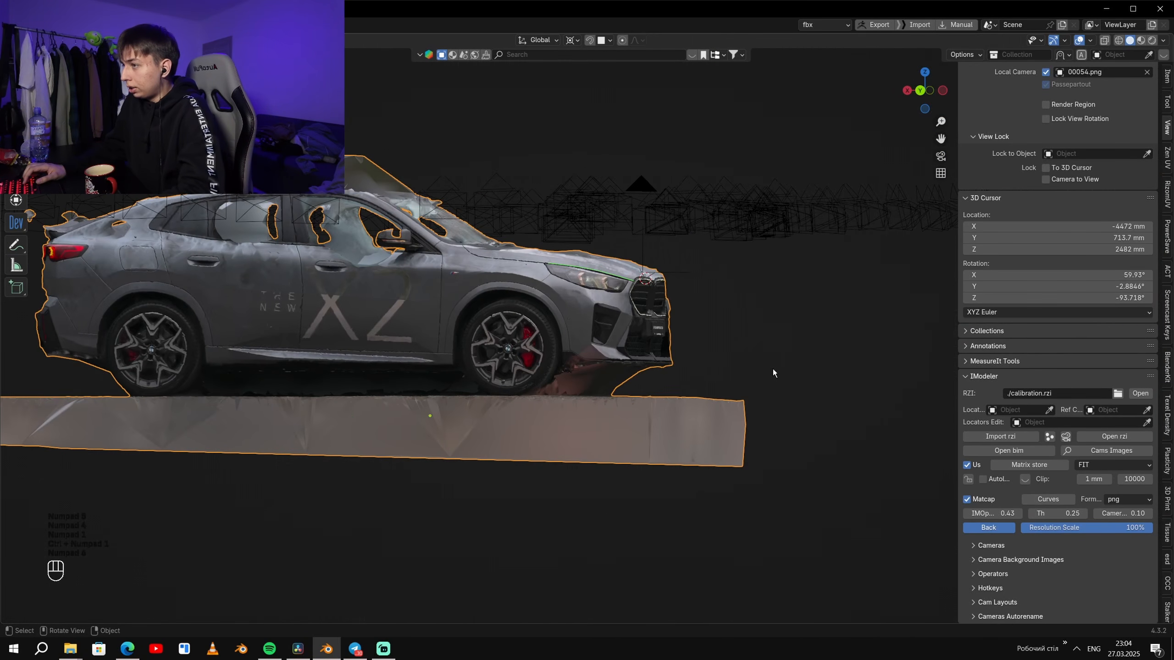
key("KP_4")
key("ctrl+KP_1")
key("KP_1")
key("ctrl+KP_1")
key("KP_3")
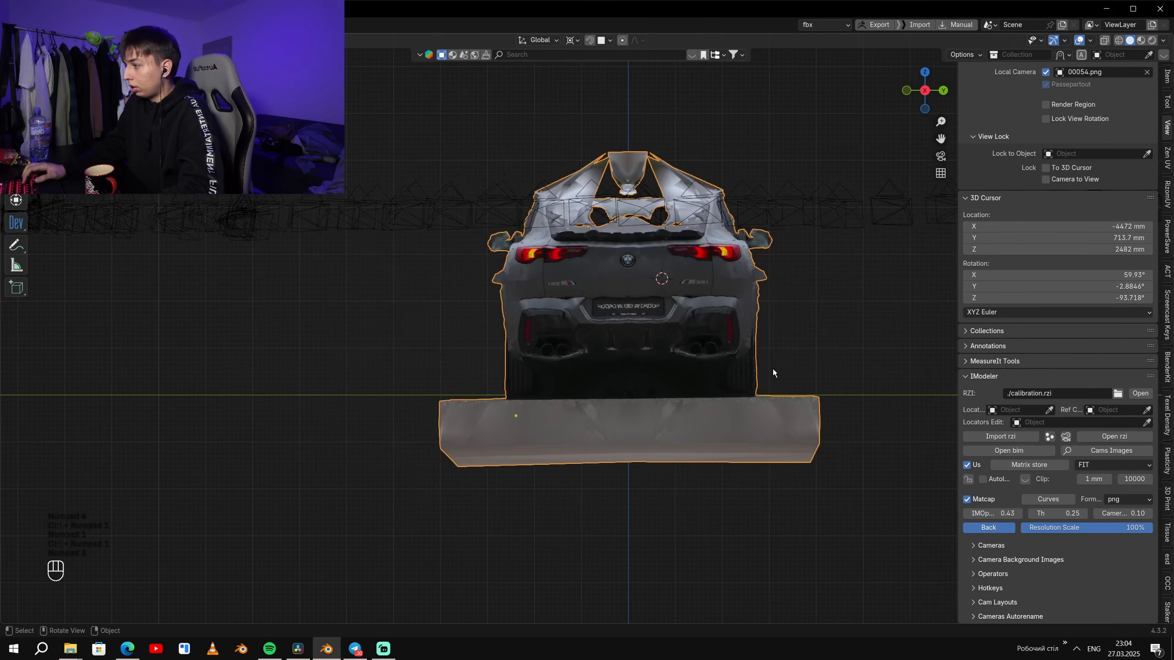
- Select everything in the orthographic front view and try rotating it in X-ray display around the hood badge
key("ctrl+KP_3")
middle_click_drag(783, 186, 788, 250, "shift")
scroll(788, 250, "up", 4)
middle_click_drag(565, 377, 638, 367, "shift")
scroll(638, 367, "up", 3)
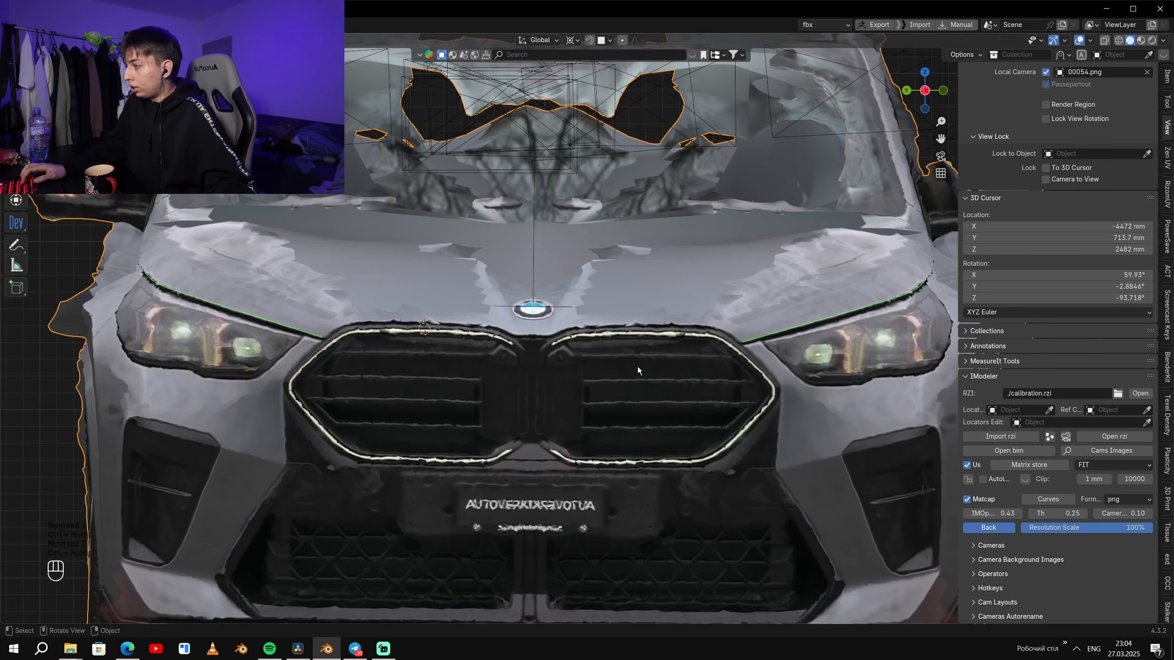
key("a")
middle_click_drag(693, 262, 701, 314, "shift")
key("z")
scroll(703, 334, "up", 1)
scroll(642, 228, "up", 2)
middle_click_drag(593, 414, 644, 315, "shift")
key("r")
right_click(851, 223)
middle_click_drag(845, 203, 804, 259, "shift")
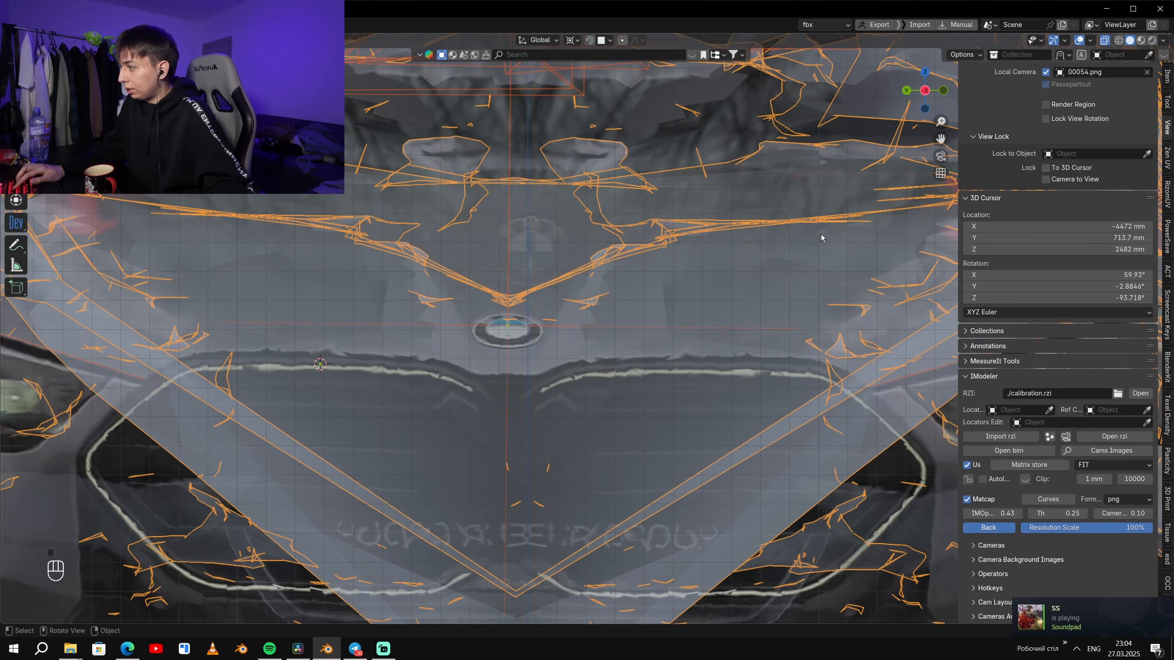
- Shift the whole selection along Y in the front orthographic view to bring the hood badge closer to the centre axis, checking the side view
key("g")
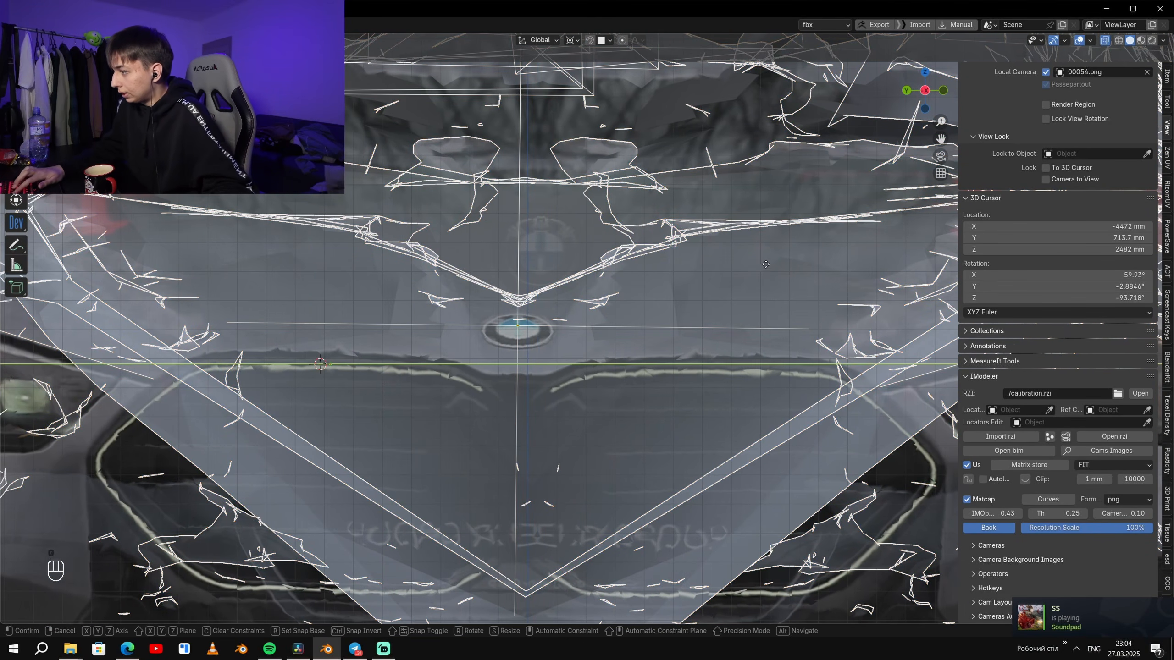
left_click(516, 274)
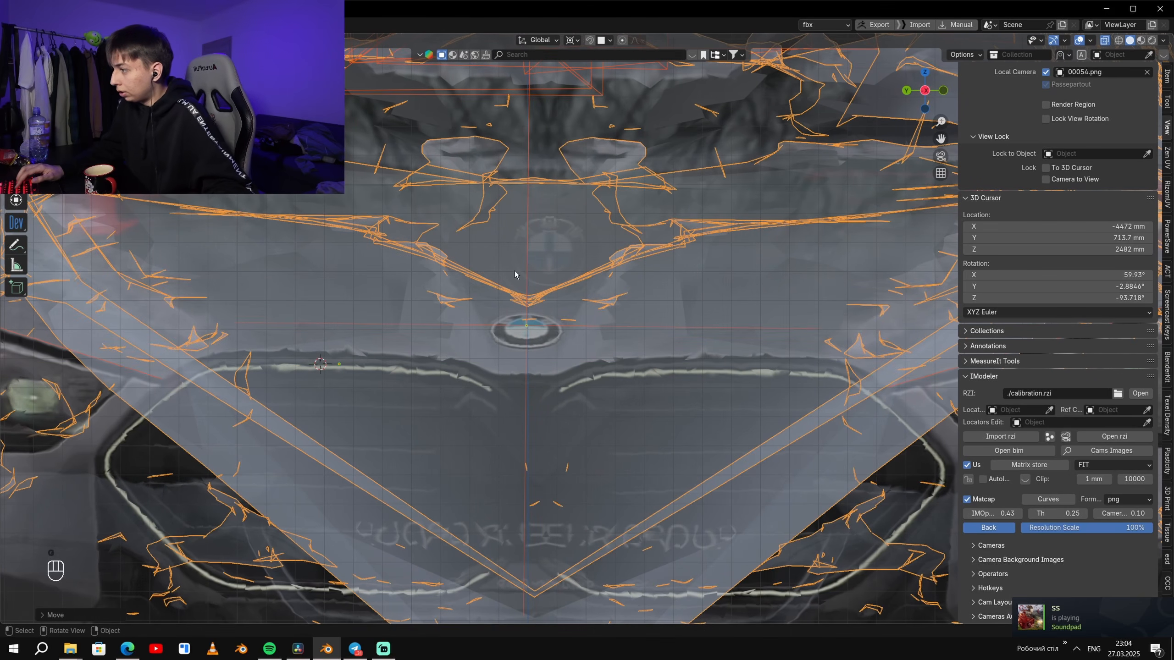
key("KP_1")
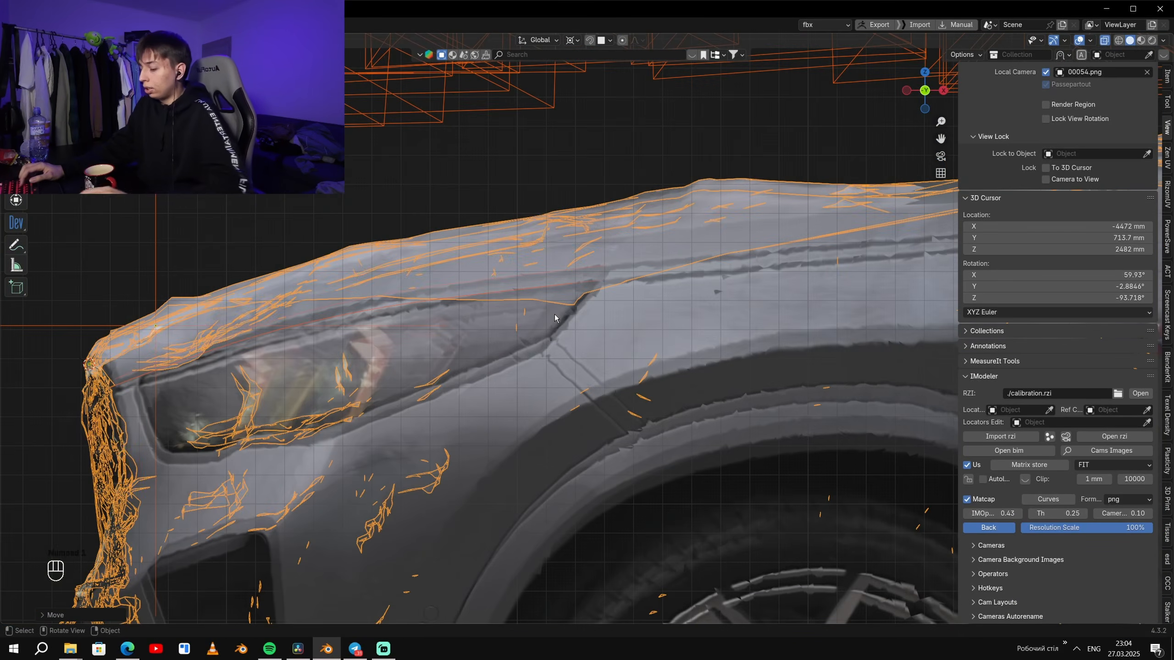
key("KP_3")
key("ctrl+KP_3")
key("KP_3")
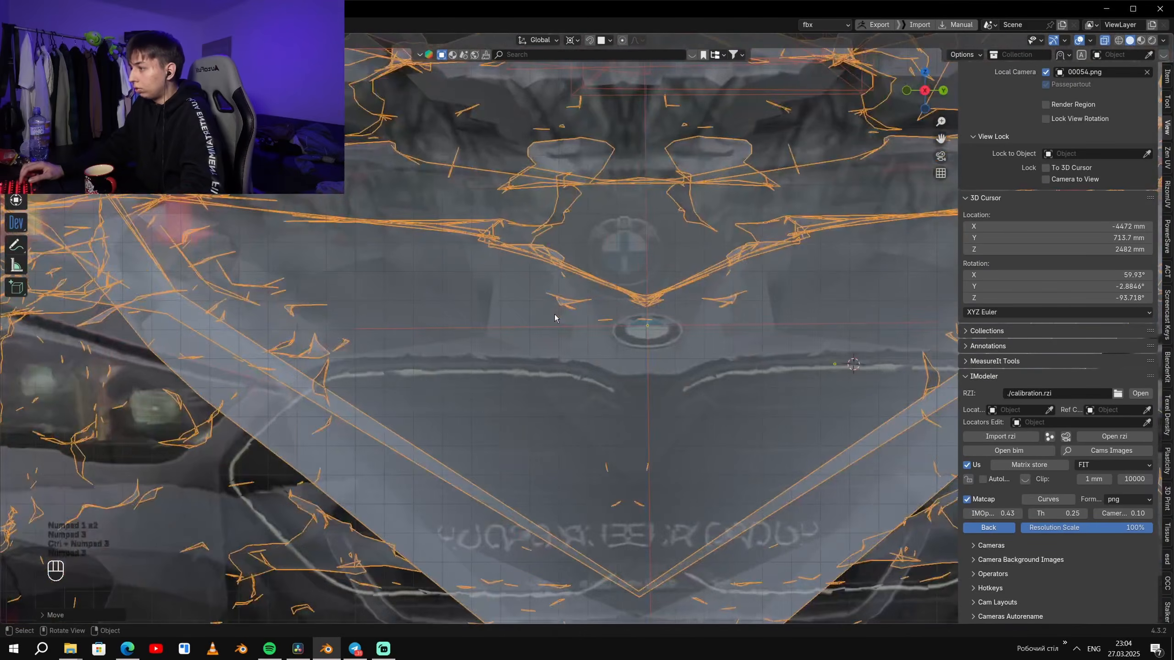
middle_click_drag(584, 296, 515, 308, "shift")
scroll(533, 258, "up", 2)
middle_click_drag(534, 258, 522, 258, "shift")
key("r")
key("z")
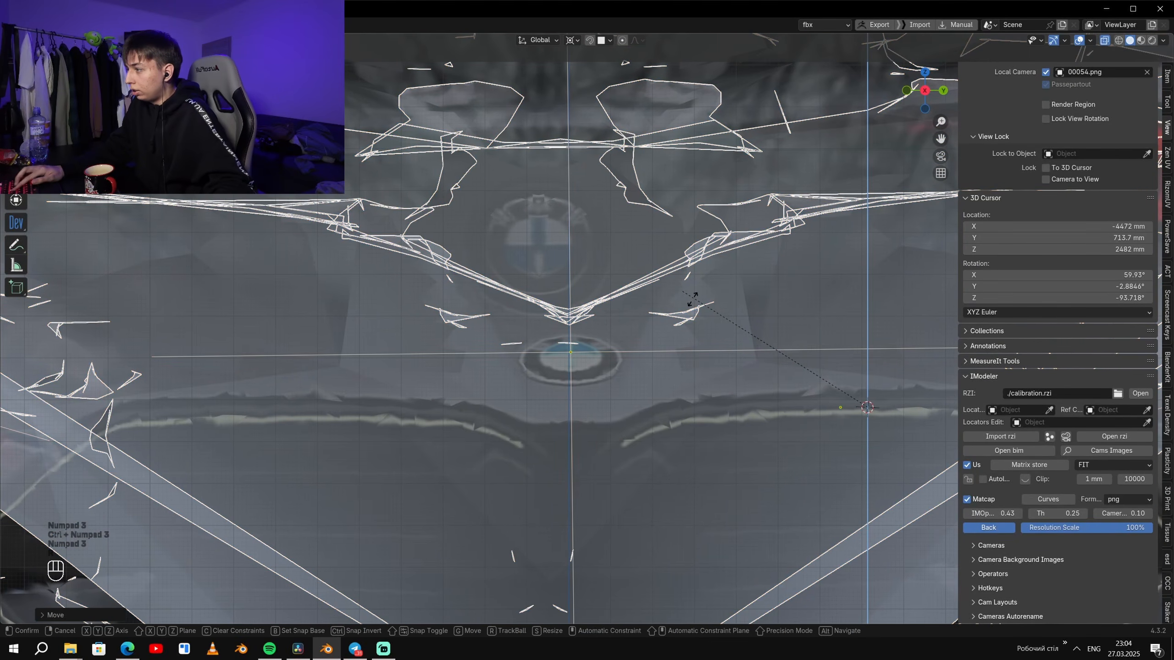
right_click(771, 310)
scroll(709, 282, "down", 1)
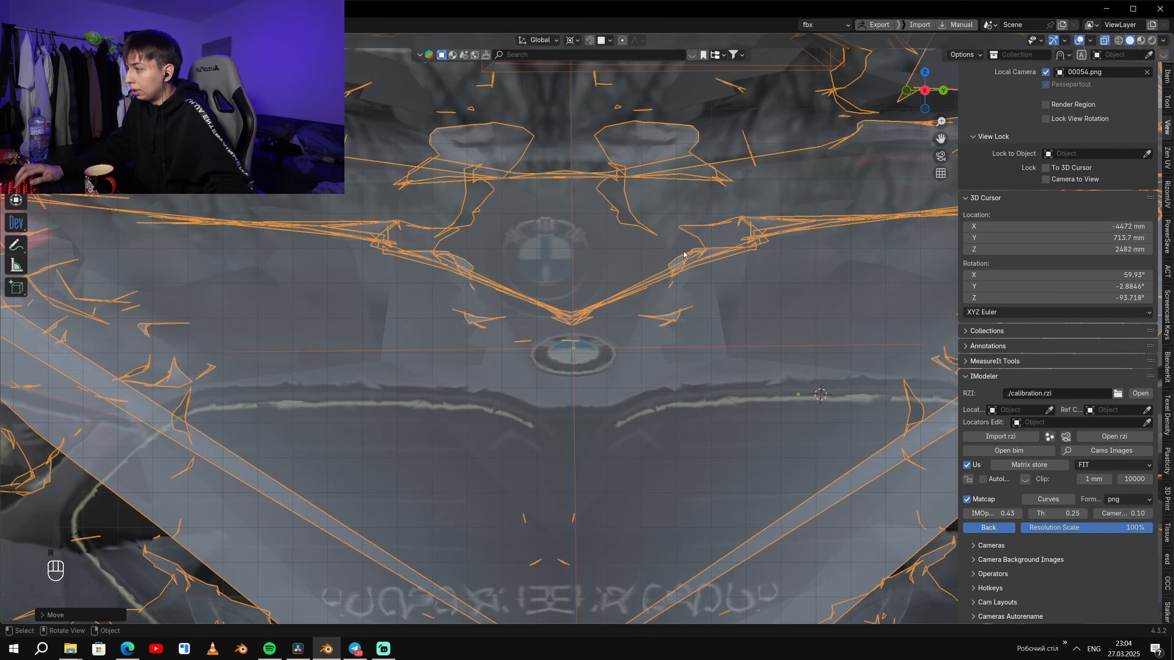
- Snap the 3D cursor to the mirror Empty at the hood badge, then rotate the model and cameras slightly about it
left_click(656, 347)
key("q")
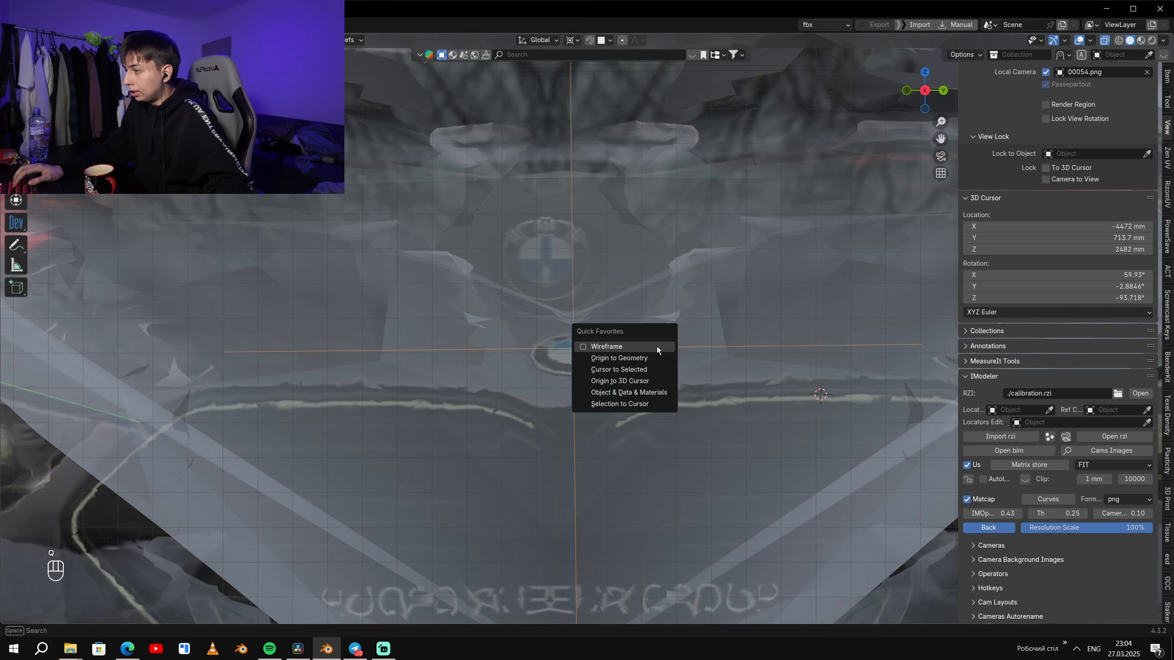
left_click(658, 369)
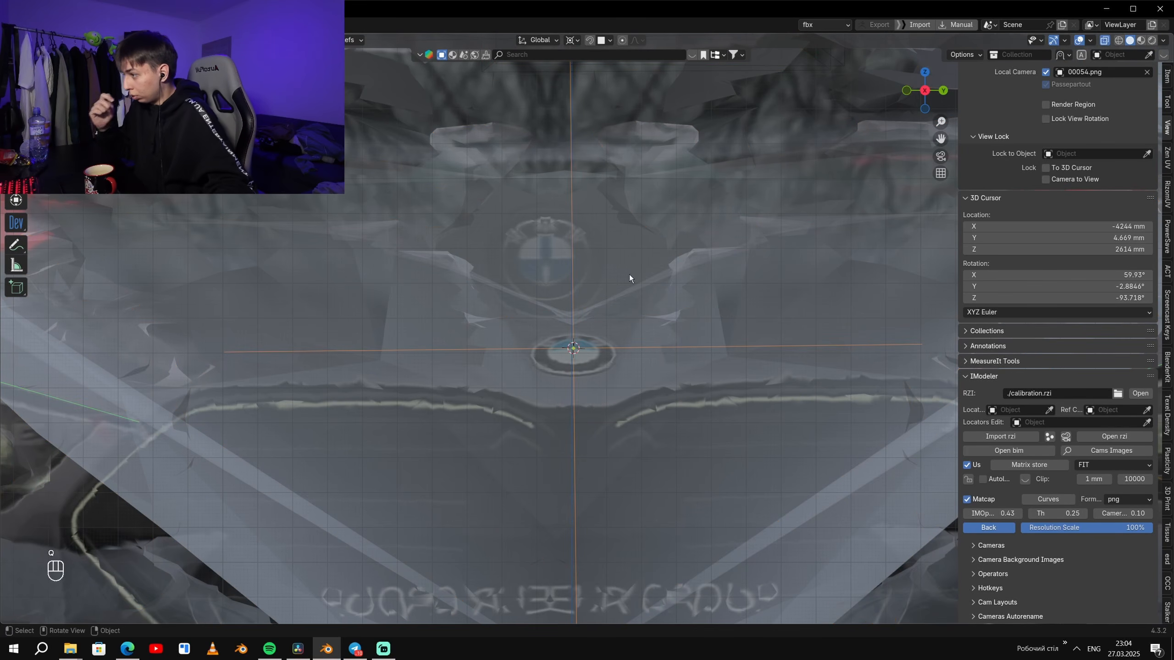
key("a")
scroll(626, 103, "up", 3)
key("r")
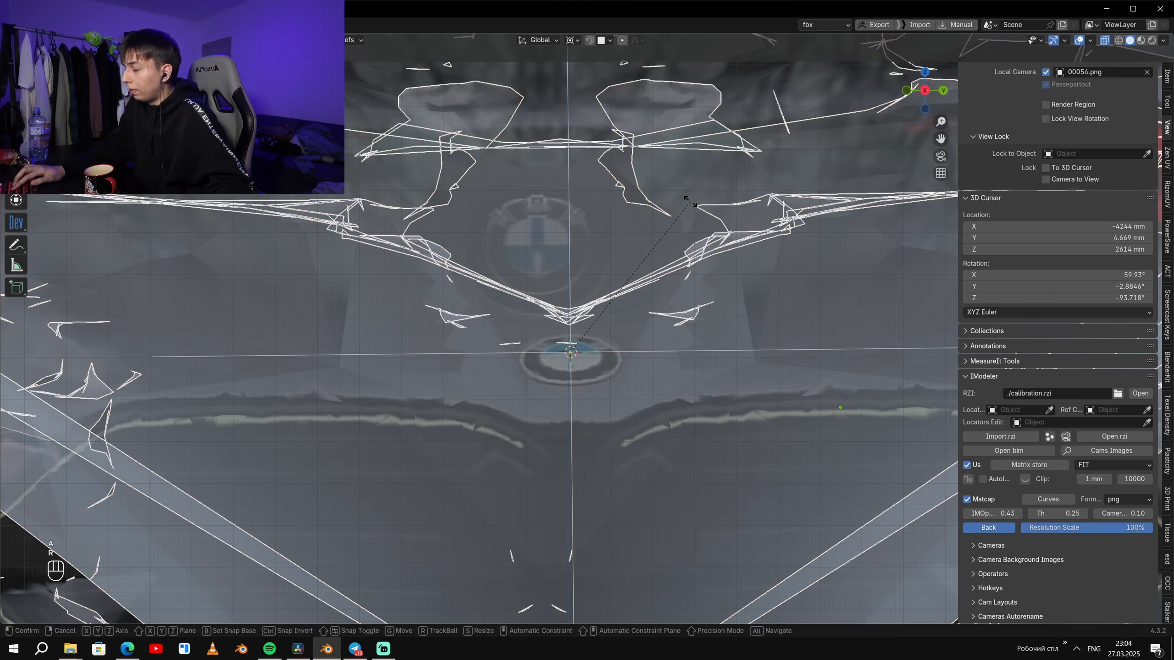
left_click(796, 236)
- Rotate everything around the 3D cursor in the opposite orthographic end view to straighten the mirrored car against the vertical axis
scroll(785, 255, "down", 12)
middle_click_drag(760, 295, 738, 343)
key("KP_1")
key("KP_3")
key("ctrl+KP_3")
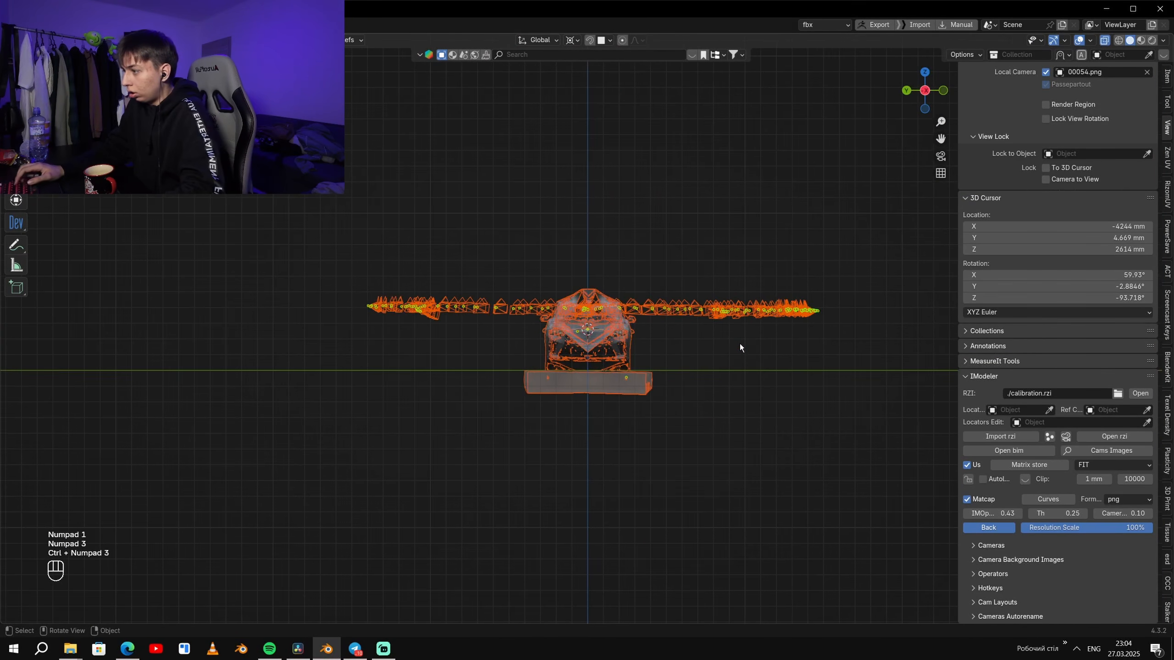
scroll(739, 343, "up", 6)
scroll(739, 343, "up", 5)
key("r")
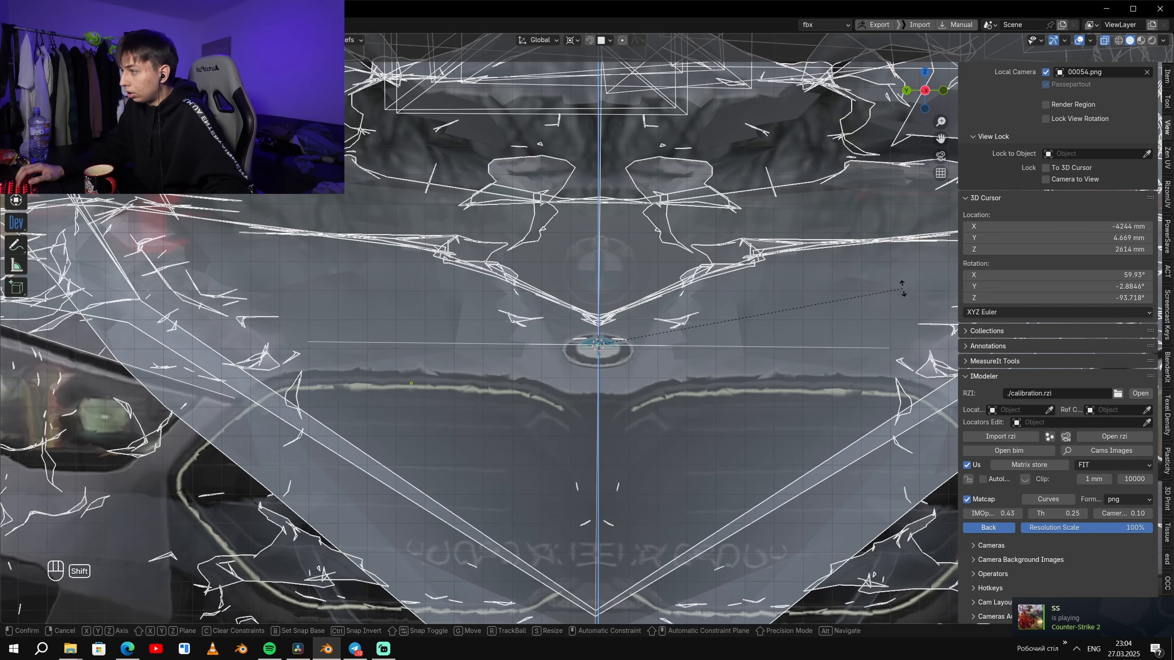
left_click(898, 287)
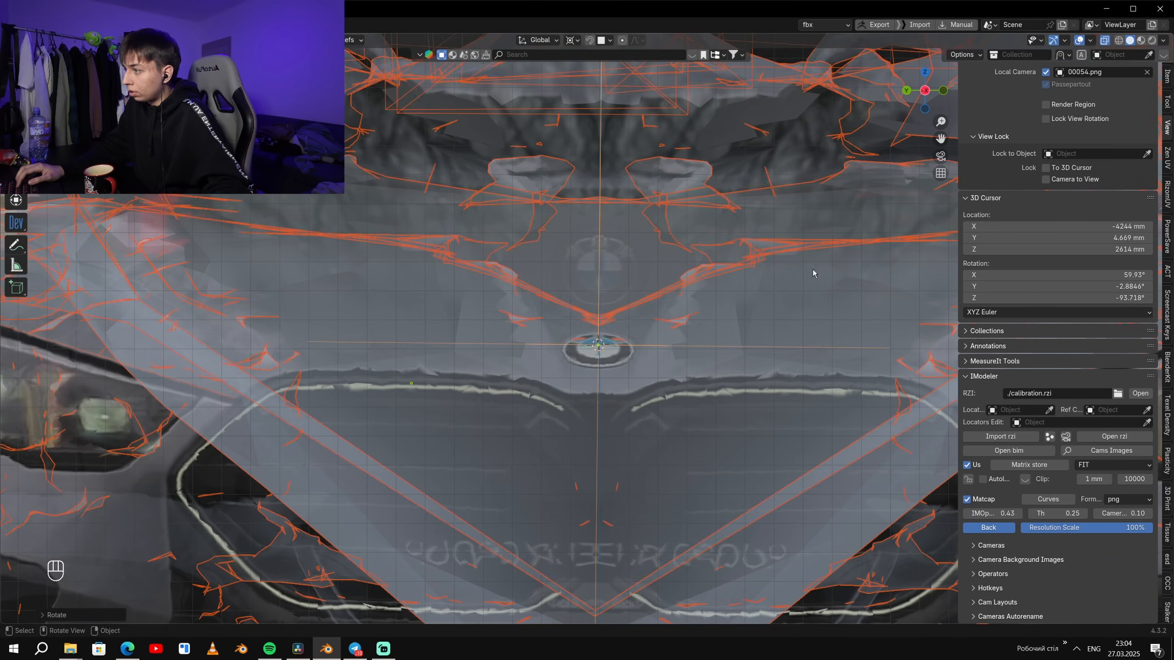
- Refine the rotation of the whole selection close up at the hood badge
scroll(668, 218, "up", 5)
middle_click_drag(785, 242, 777, 175, "shift")
scroll(778, 174, "up", 2)
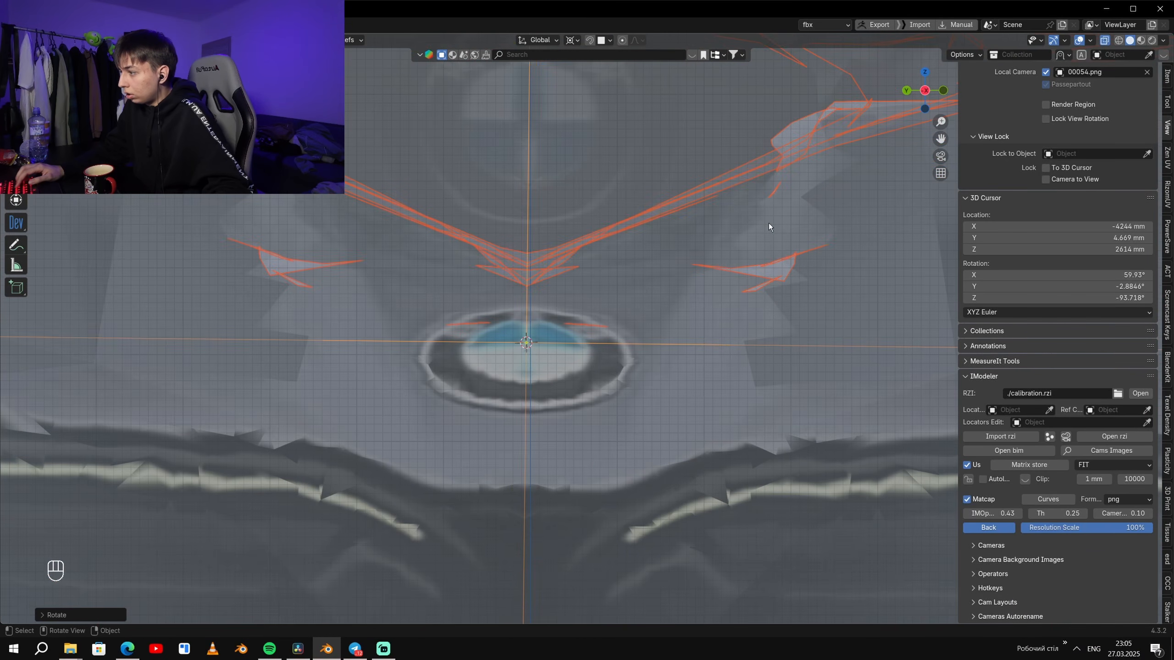
key("r")
left_click(814, 184)
scroll(588, 328, "up", 2)
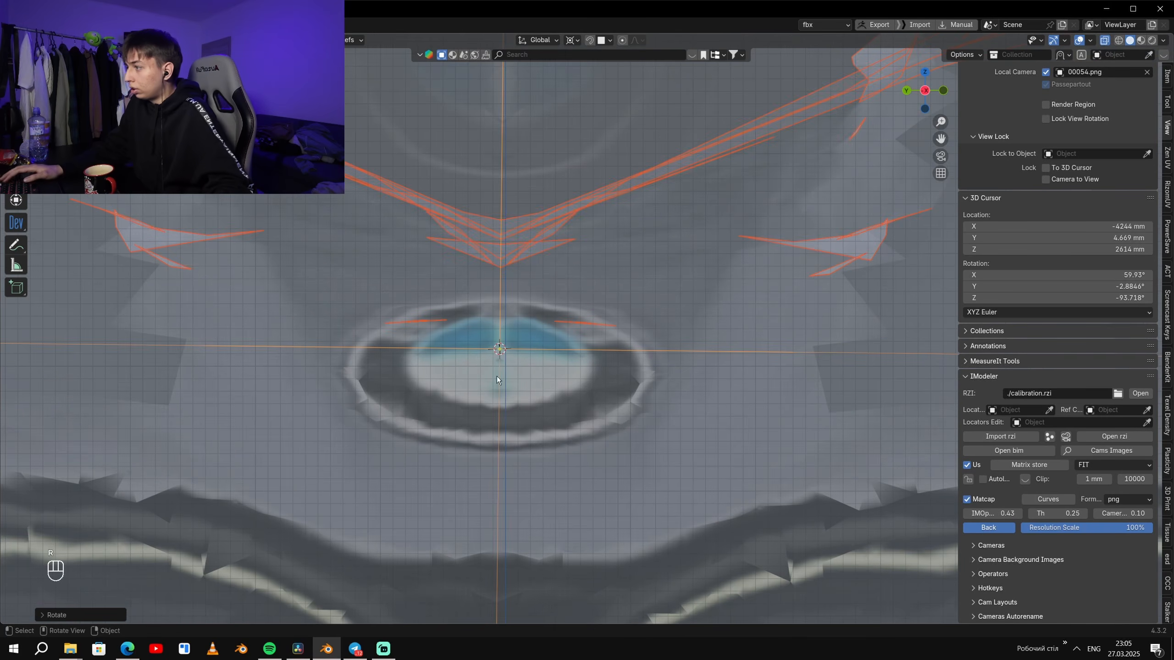
- Move the model and cameras along Z until the hood badge is level with the horizontal Y axis line
scroll(484, 327, "down", 7)
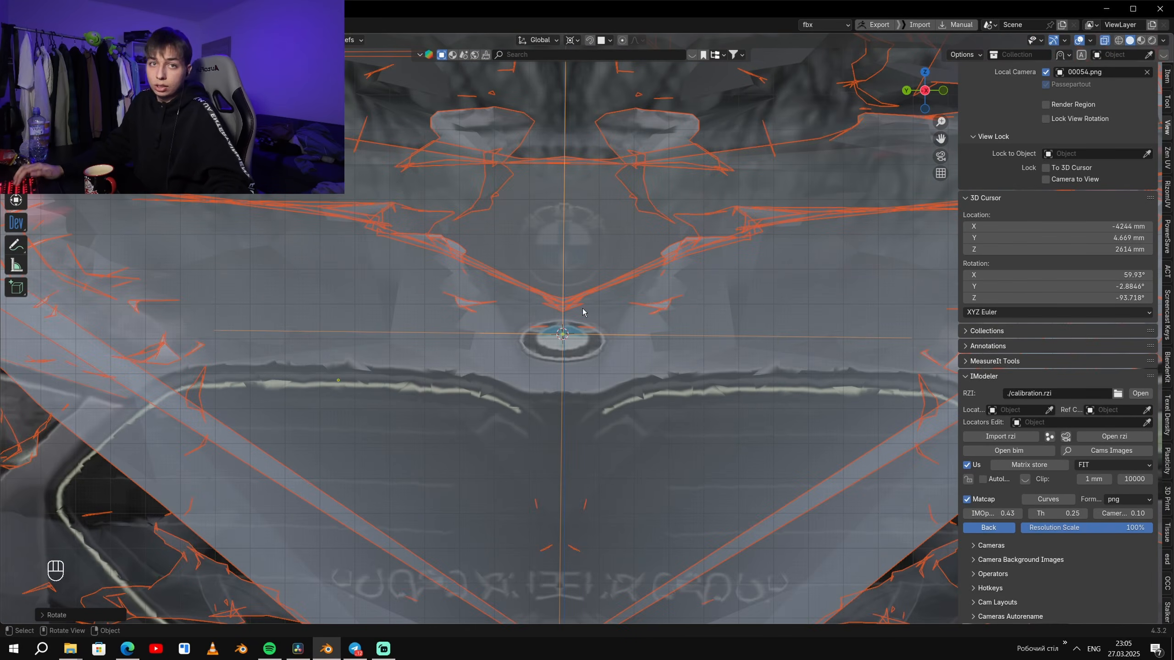
scroll(647, 327, "up", 2)
scroll(653, 356, "down", 8)
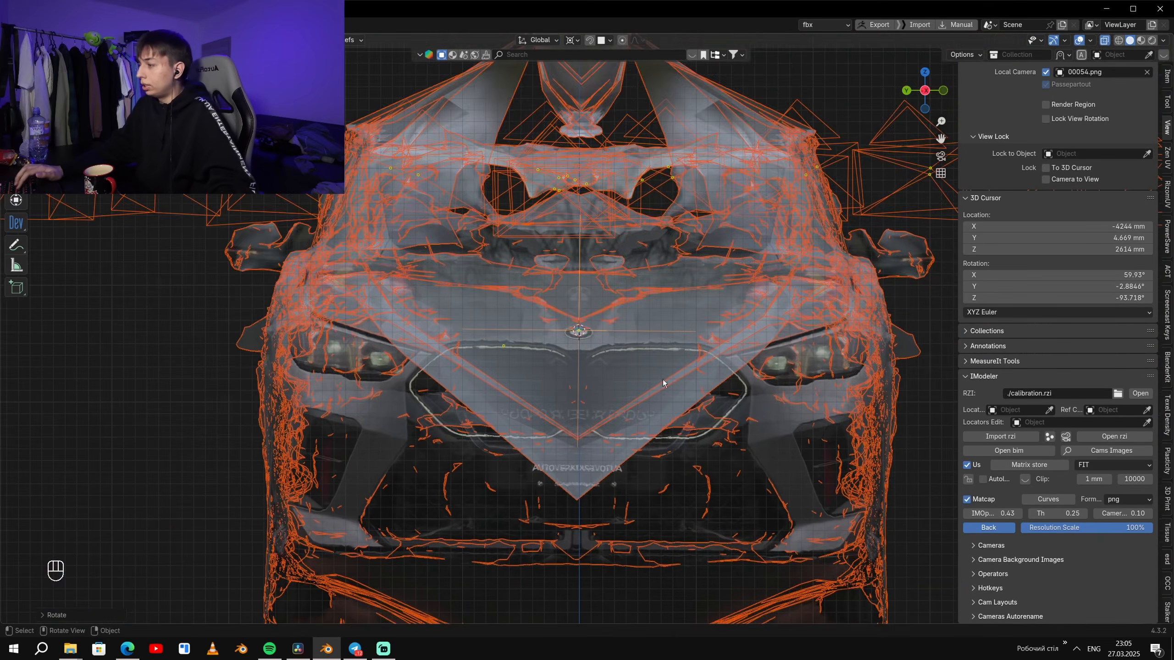
middle_click_drag(650, 379, 627, 151, "shift")
scroll(622, 370, "up", 3)
scroll(615, 410, "down", 4)
key("g")
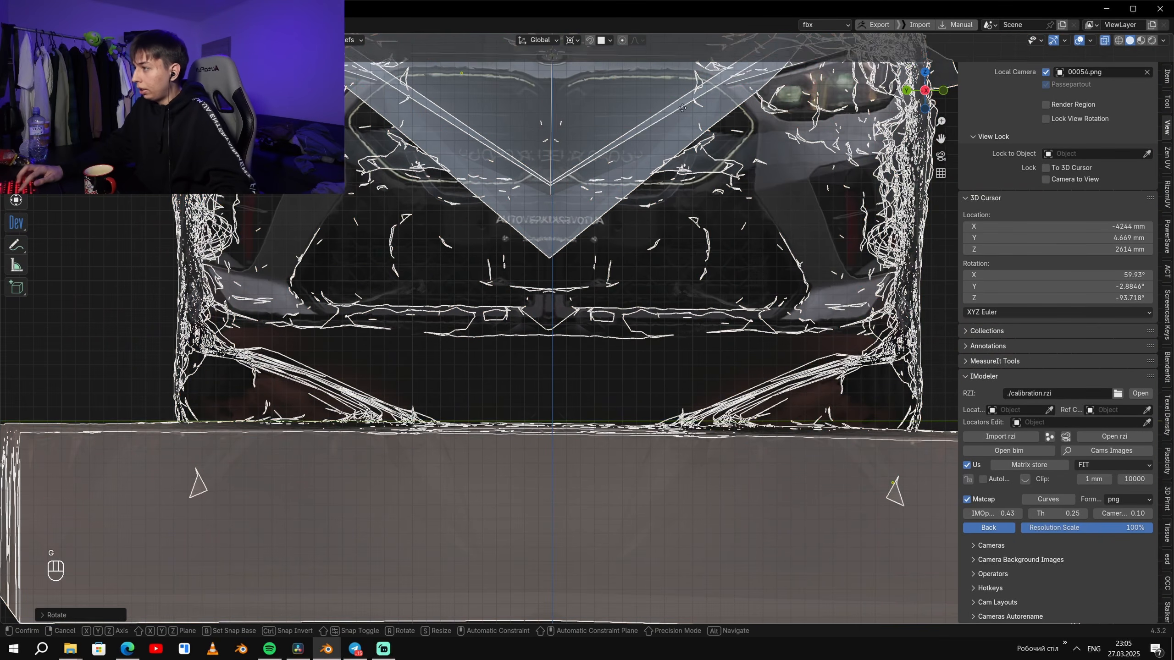
scroll(698, 250, "up", 2)
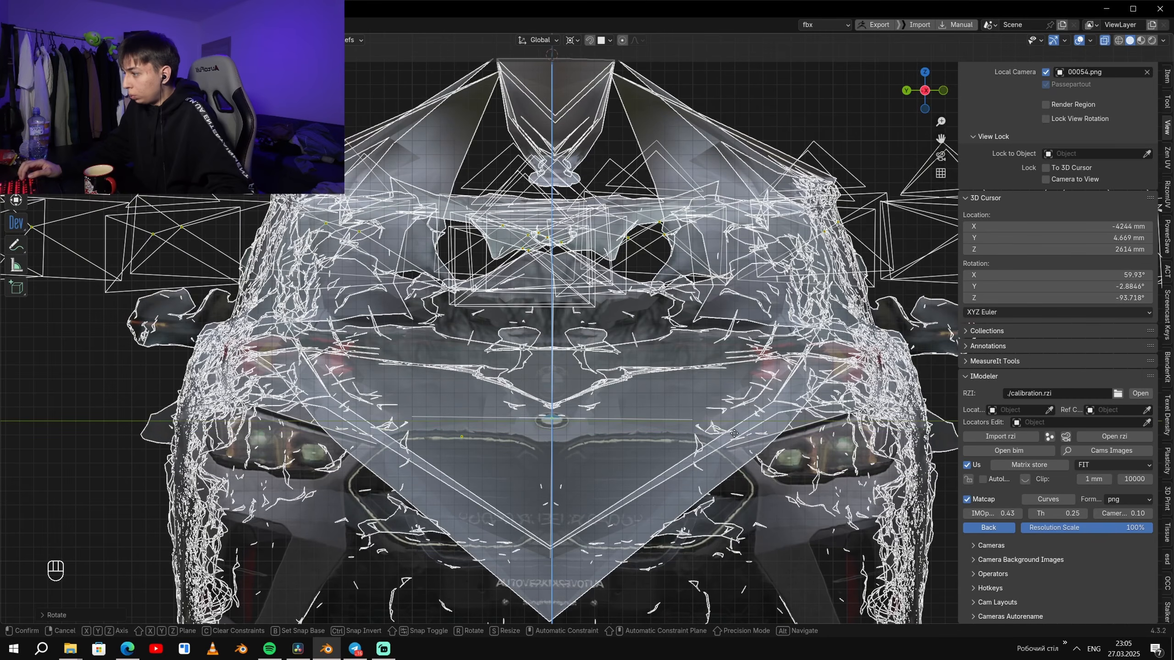
left_click(734, 435)
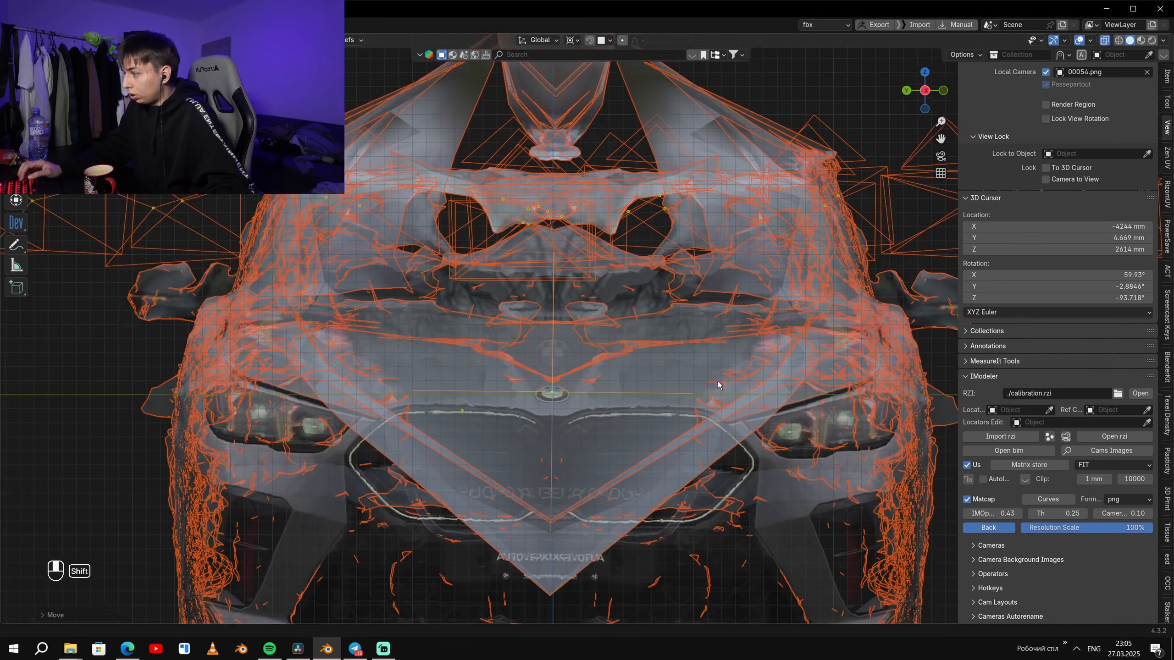
scroll(720, 324, "up", 7)
key("r")
right_click(826, 258)
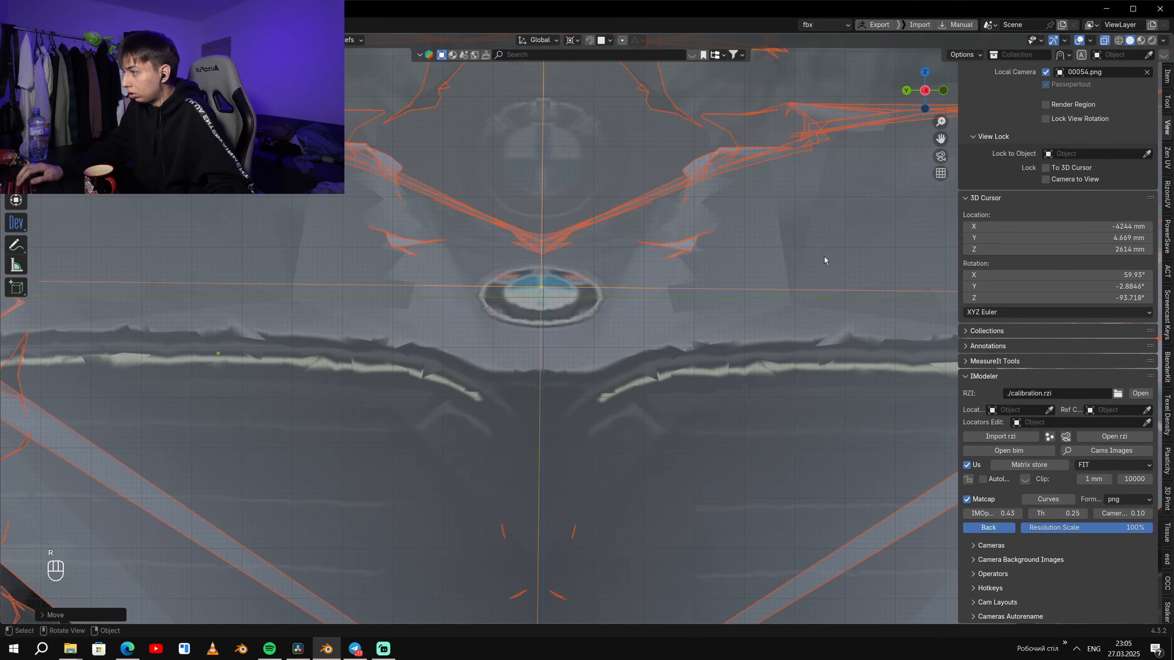
- Select the mirror Empty and snap the 3D cursor to its new position at the hood badge
left_click(606, 286)
left_click(610, 288)
key("q")
left_click(610, 288)
key("ctrl+a")
left_click(716, 346)
- Select everything and rotate it finely around the 3D cursor to align the Empty's axes with the world axes
key("a")
key("r")
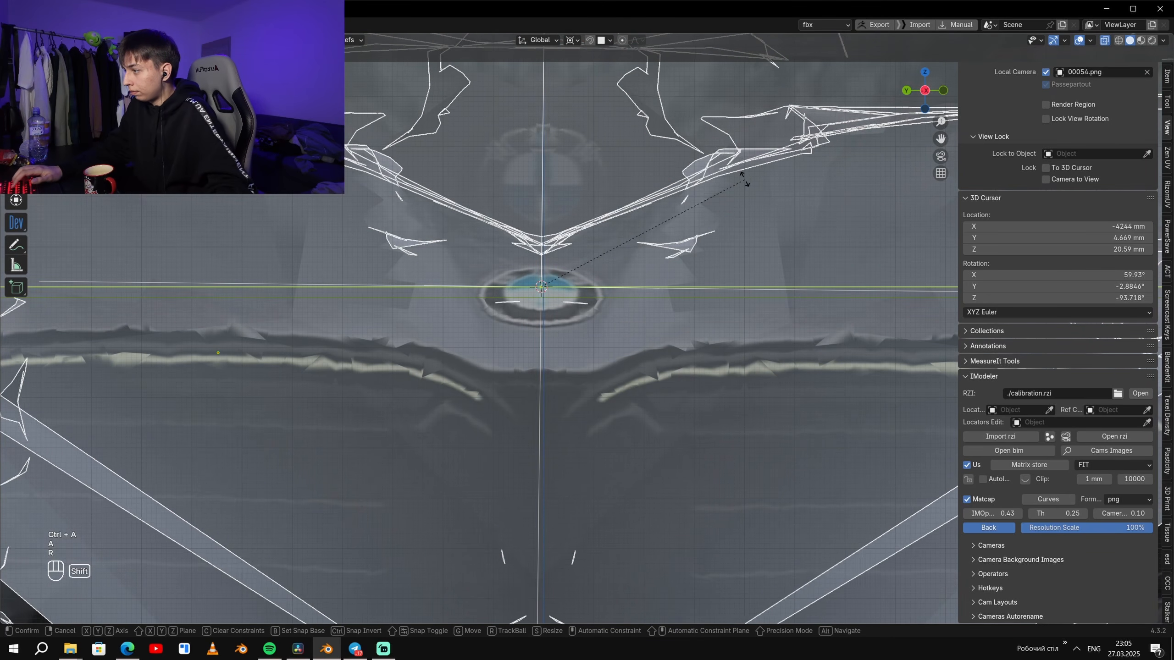
left_click(772, 249)
key("r")
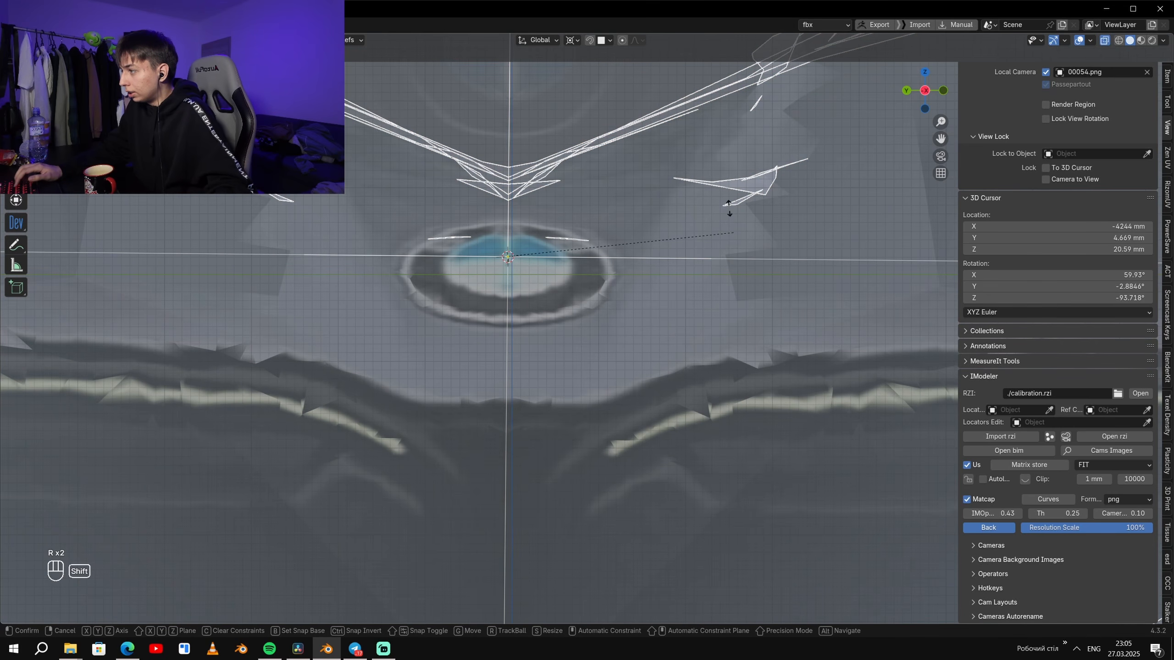
left_click(724, 185)
- Nudge everything along Y onto the vertical centre axis, then fine-tune its rotation against the mesh seam above the badge
key("g")
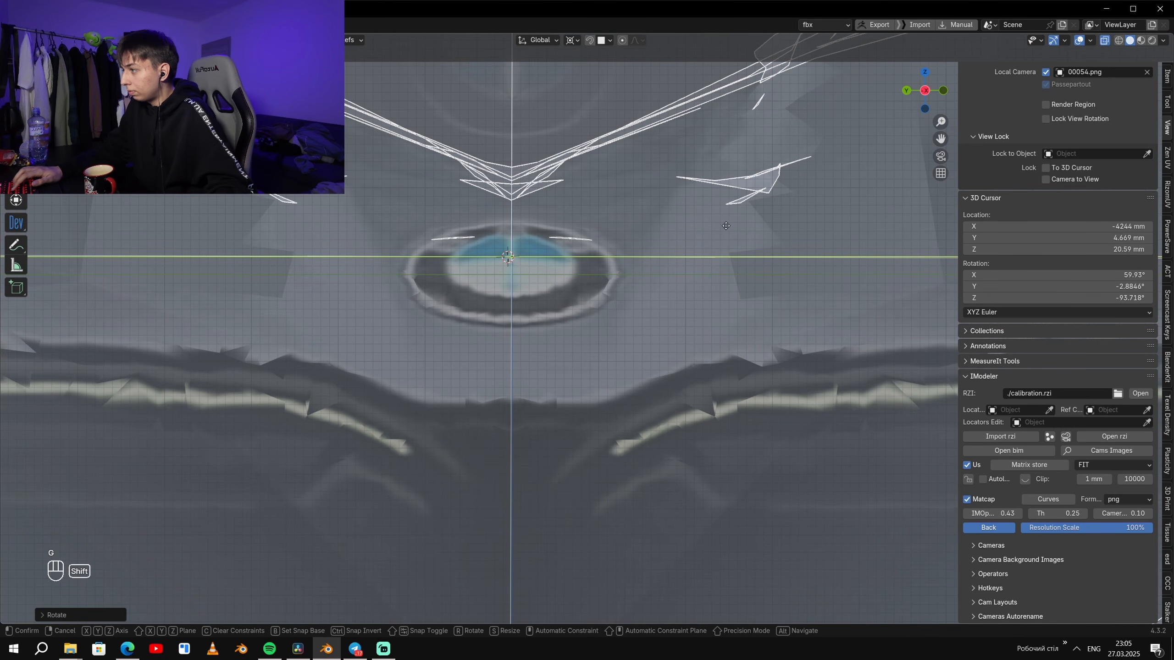
left_click(726, 225)
middle_click_drag(686, 279, 693, 522, "shift")
scroll(646, 301, "up", 5)
middle_click_drag(554, 224, 738, 203, "shift")
key("r")
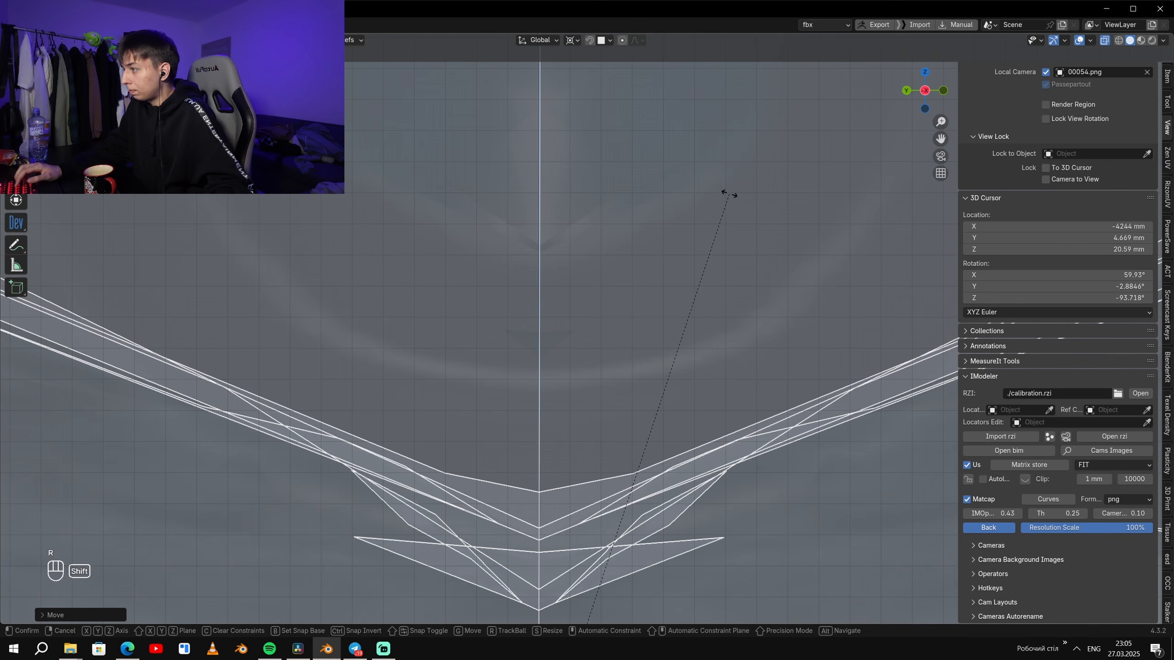
left_click(729, 194)
- Examine the aligned car model and the ring of cameras from several free angles
scroll(749, 219, "down", 17)
middle_click_drag(774, 252, 663, 364)
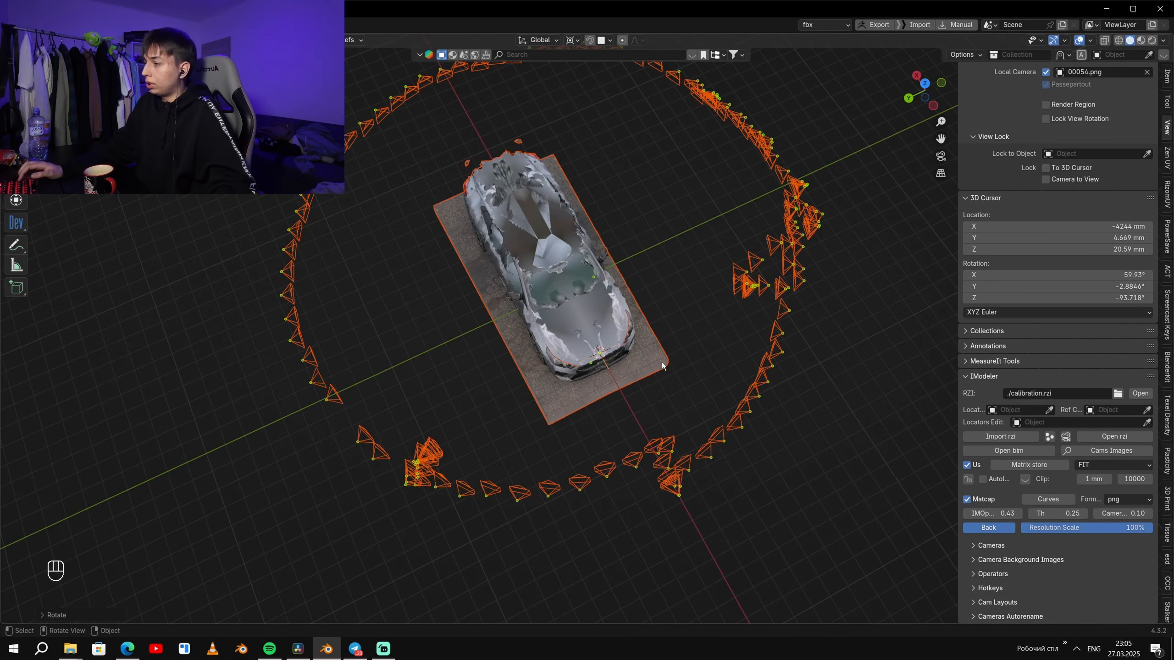
middle_click_drag(661, 274, 689, 225)
scroll(589, 326, "up", 6)
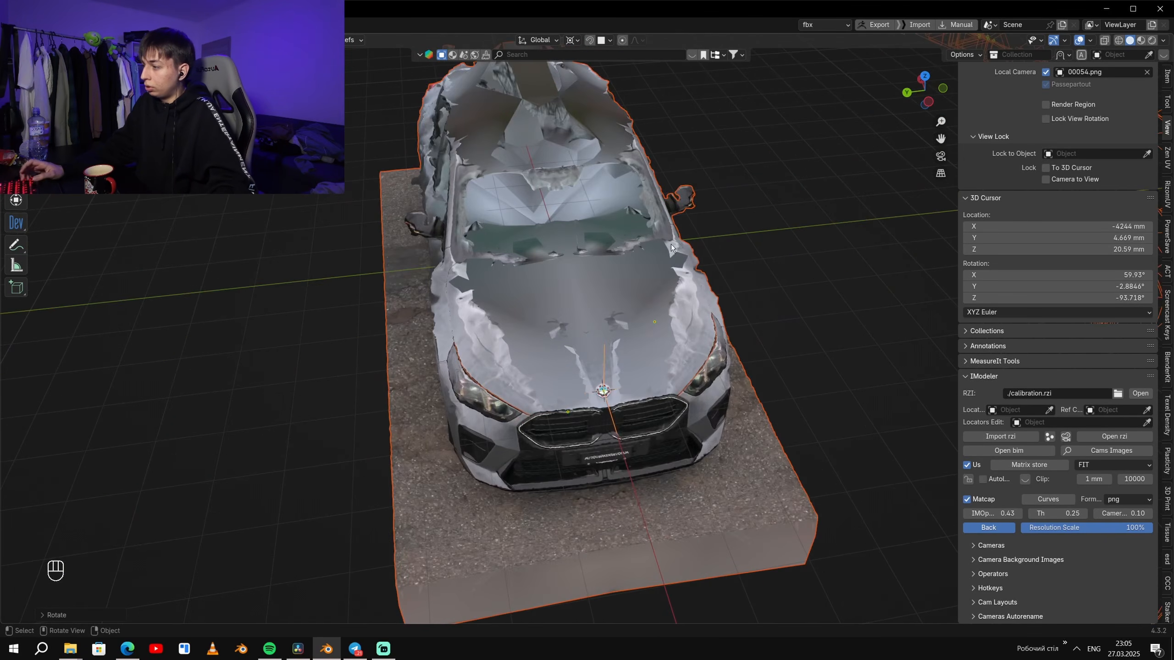
scroll(605, 330, "down", 6)
middle_click_drag(547, 362, 649, 370)
middle_click_drag(591, 298, 892, 278)
middle_click_drag(710, 265, 671, 269)
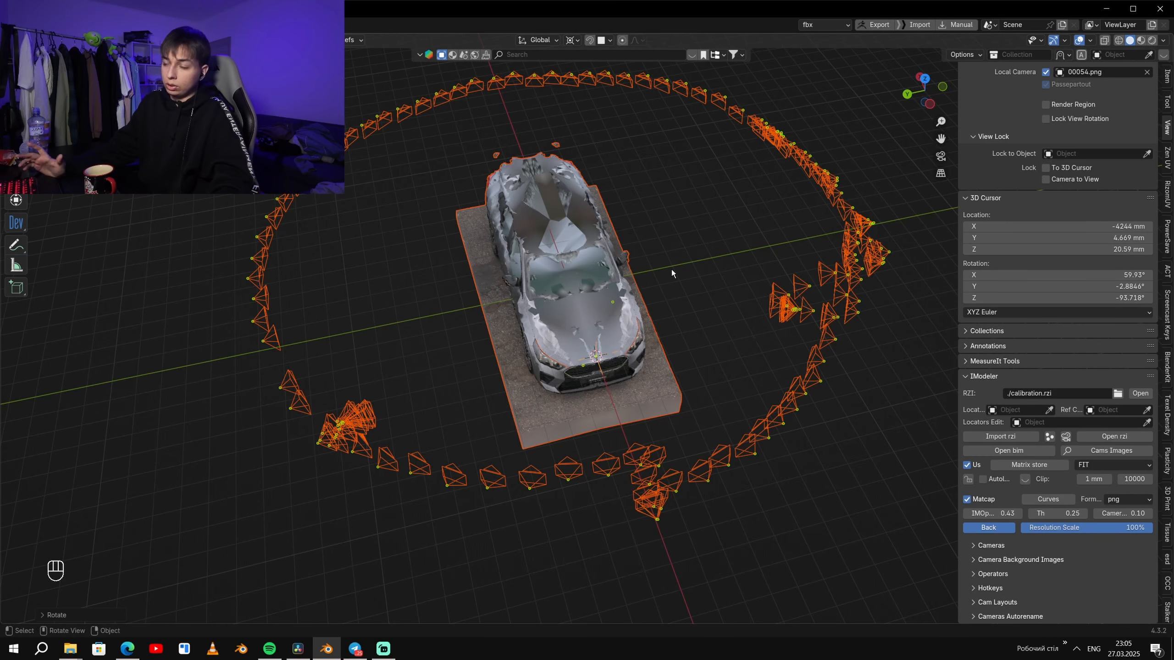
- Look through the 00054.png camera, toggle the wireframe on and off, and set IMOpacity to 1.00 to view the photo
key("KP_0")
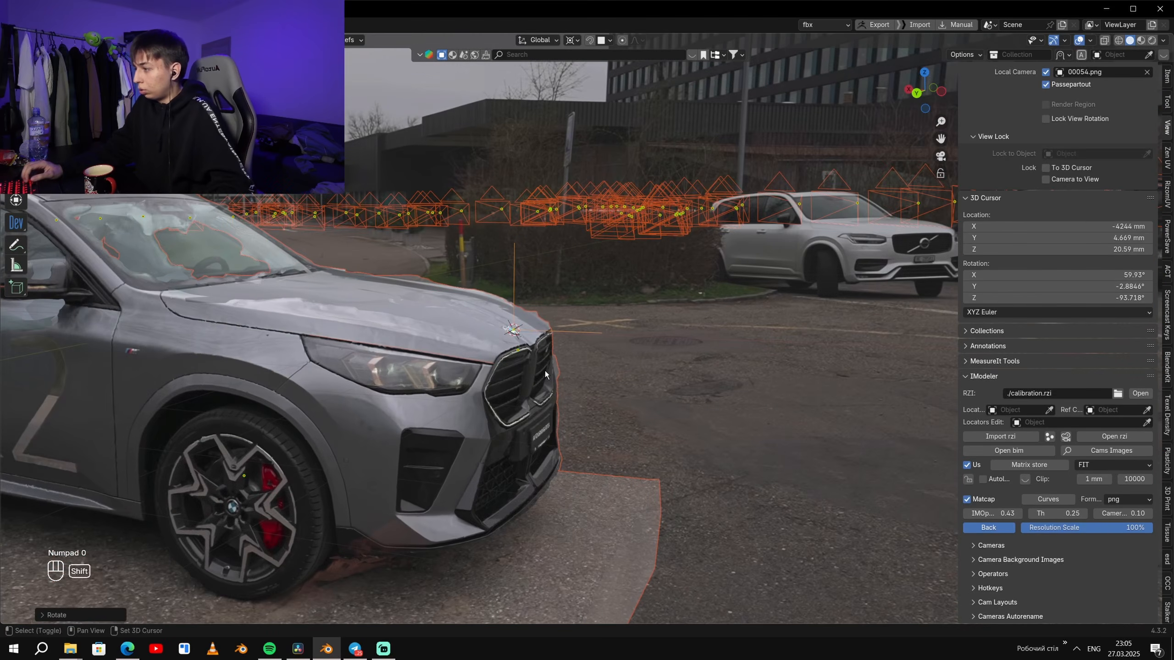
scroll(758, 323, "up", 3)
key("q")
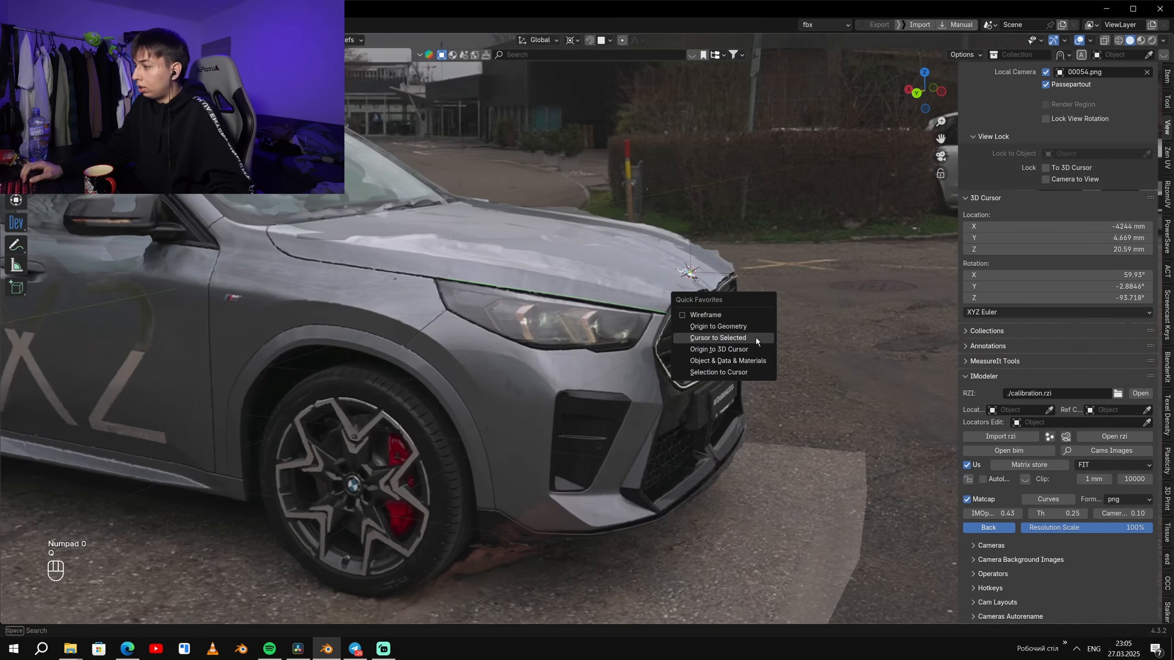
left_click(713, 317)
key("q")
left_click(713, 315)
scroll(729, 306, "down", 1)
left_click_drag(995, 514, 1049, 514)
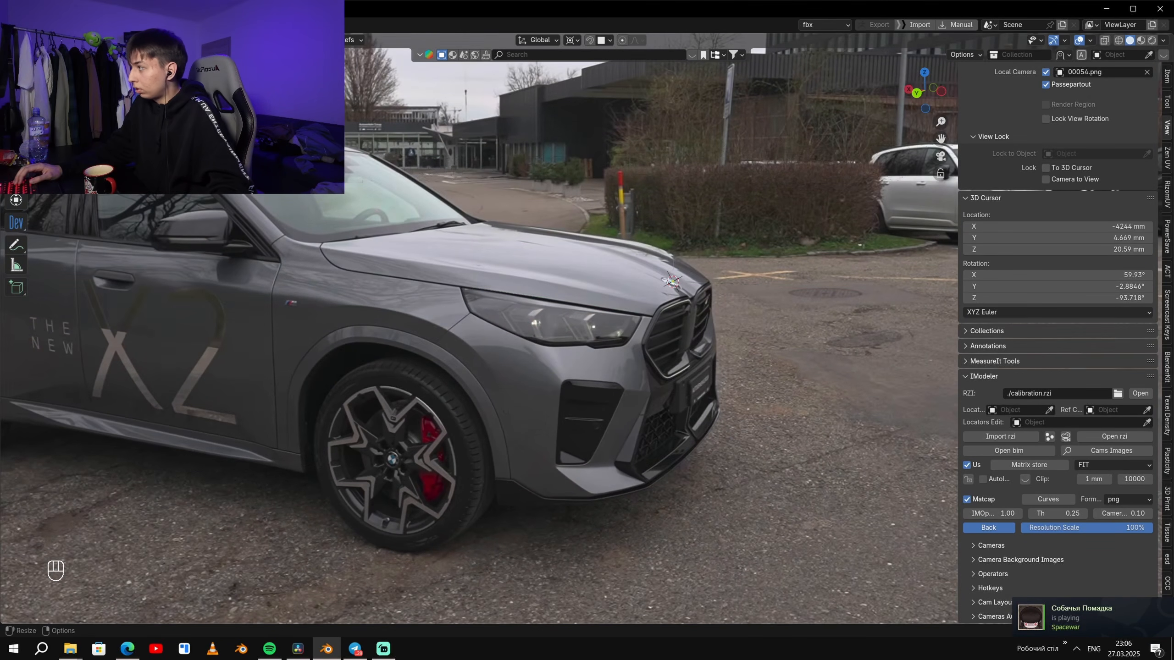
- Go to the 00068.png front camera and set IMOpacity to 0.00 to show only the model
scroll(754, 345, "down", 1)
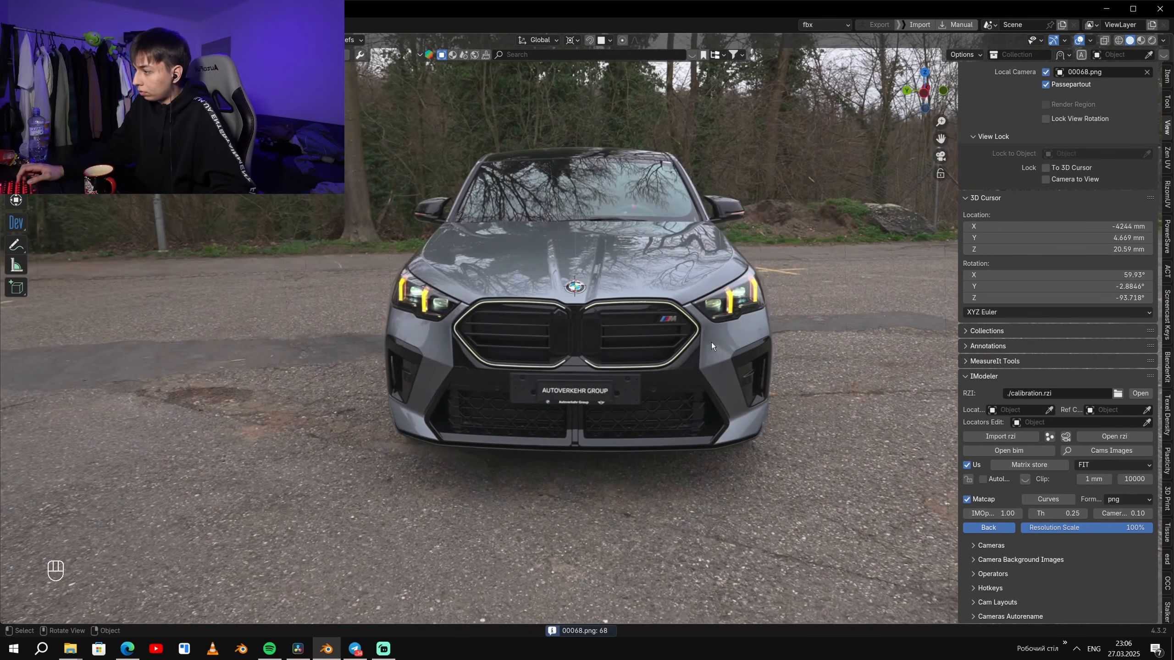
middle_click_drag(708, 343, 1041, 541, "shift")
left_click_drag(992, 514, 905, 513)
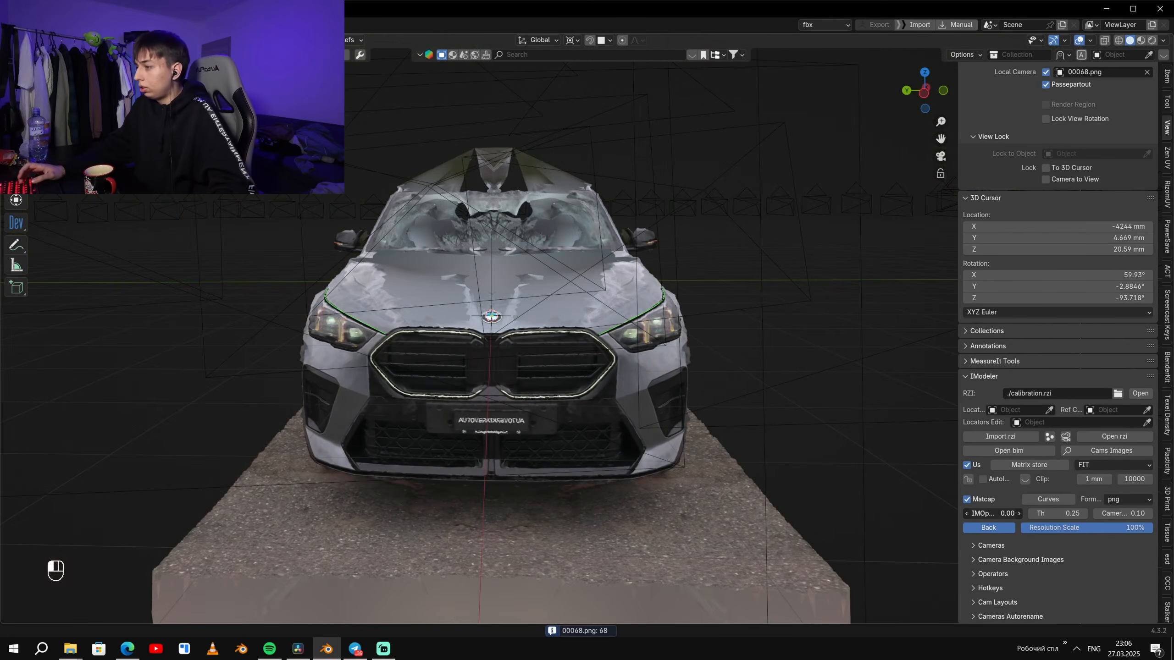
- Select everything and raise it along Z in a free view to bring the ground slab up to the floor grid
middle_click_drag(508, 361, 552, 368)
key("a")
key("g")
key("z")
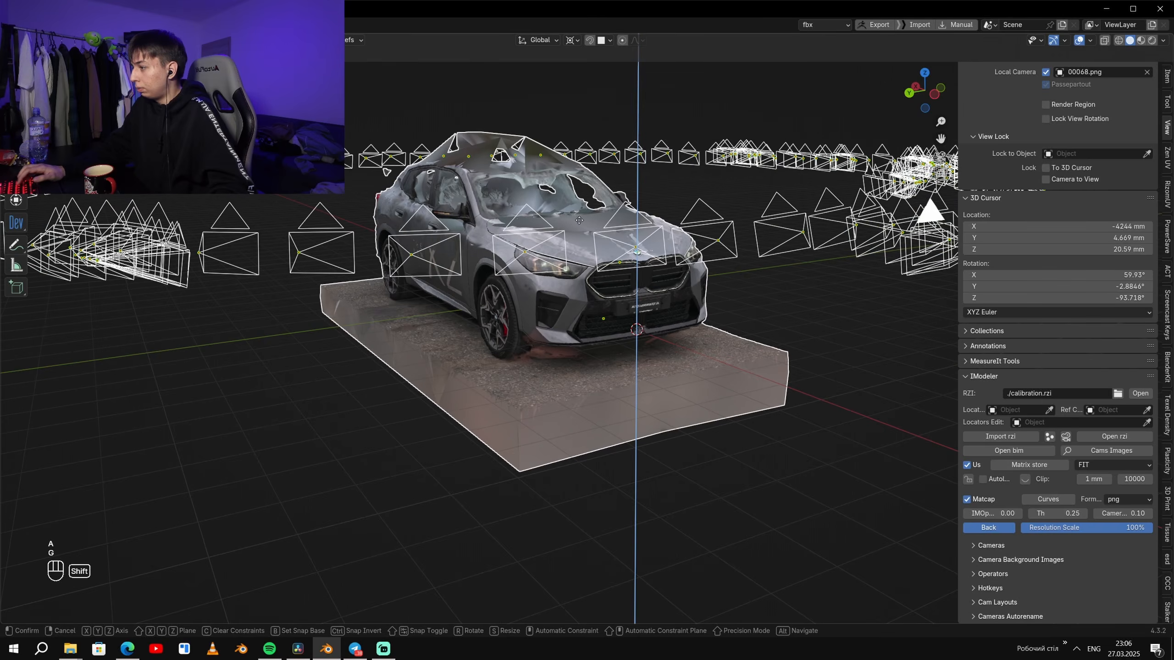
left_click(578, 192)
- Adjust the height of everything along Z in the orthographic side view until the wheels rest on the X axis line
key("KP_3")
key("KP_1")
key("g")
key("z")
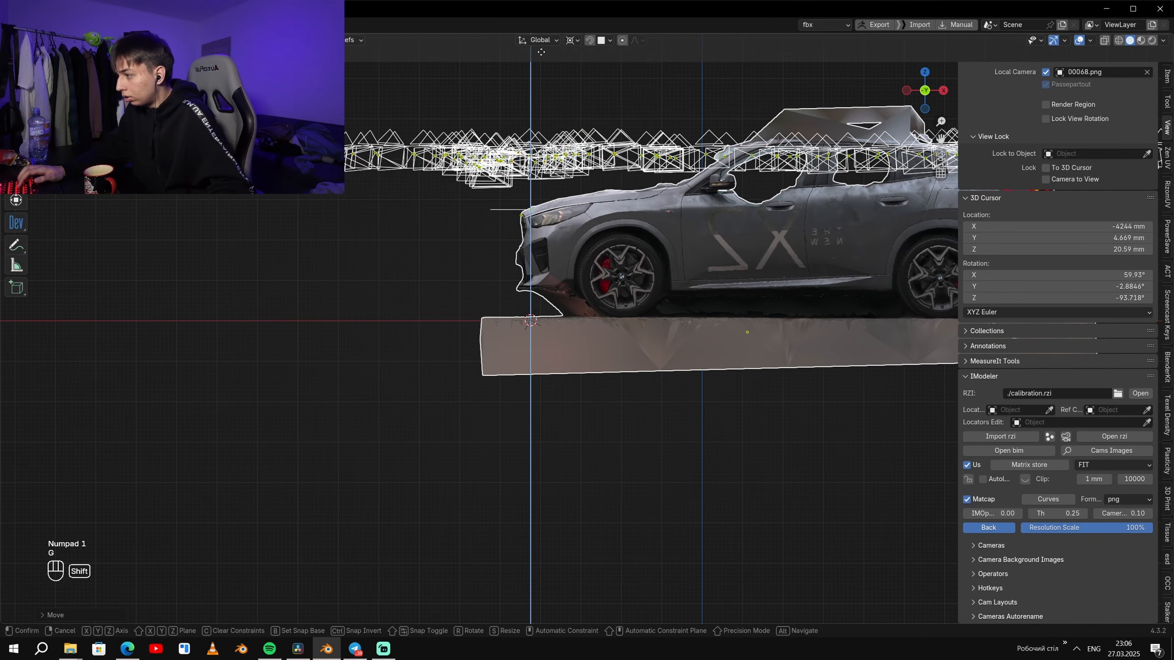
left_click(713, 540)
middle_click_drag(704, 403, 306, 479, "shift")
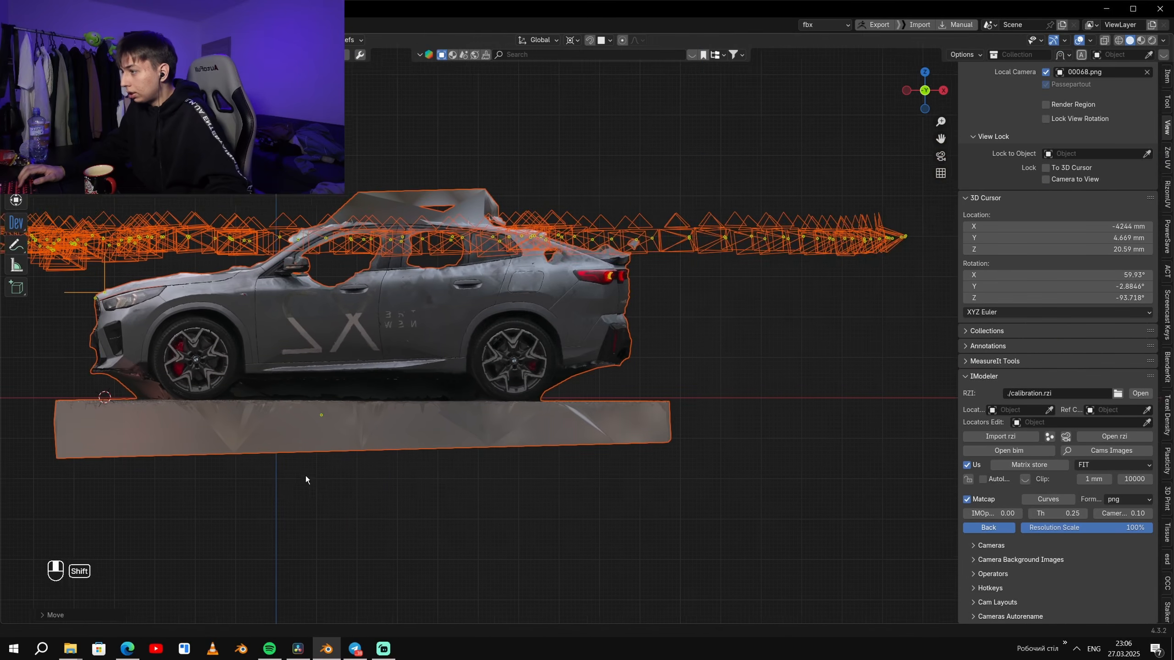
- Fine-tune the height of the whole selection along Z so the rear wheel rests on the X axis line
scroll(669, 322, "up", 3)
key("g")
key("z")
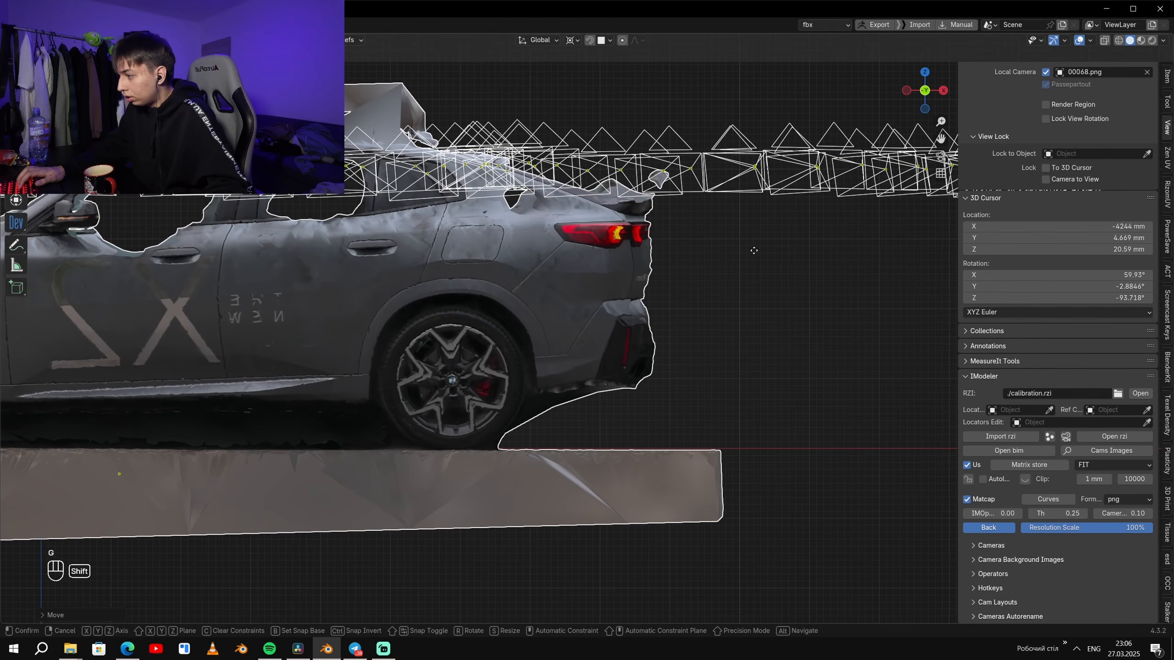
left_click(752, 250)
- Return to a free perspective view, deselect everything, and save the x3.blend file
scroll(222, 443, "down", 3)
middle_click_drag(268, 536, 837, 289, "shift")
left_click(611, 562)
scroll(611, 562, "down", 2)
key("ctrl+s")
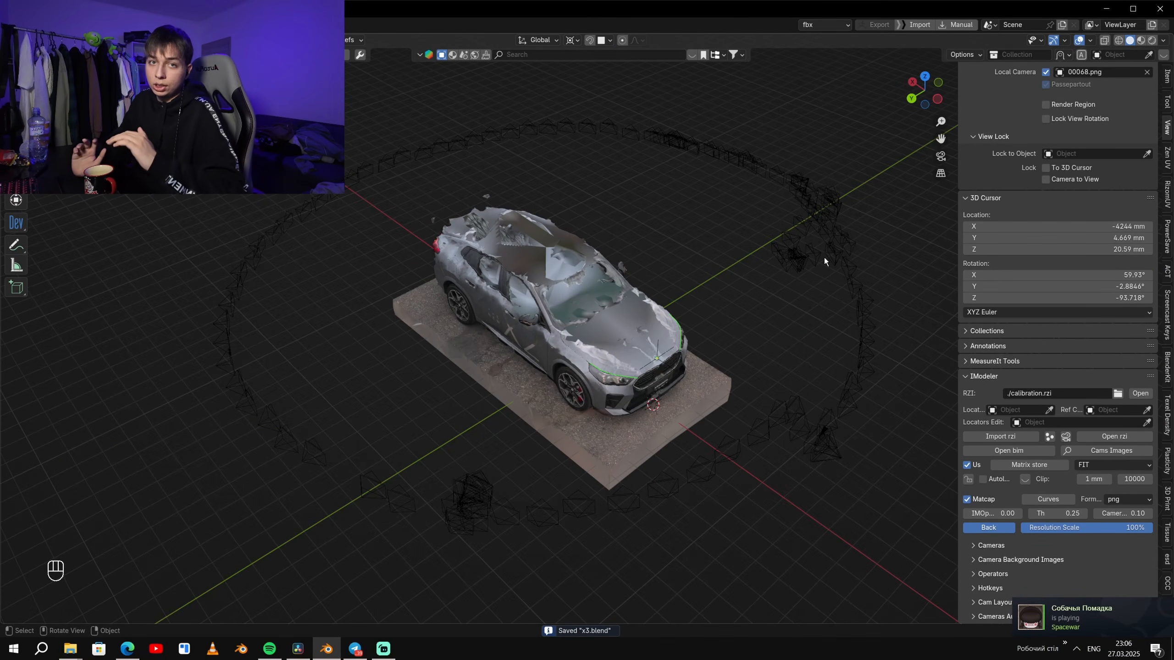
- Examine the green outline along the hood and headlight in Edit Mode, toggling the wireframe display on and off
middle_click_drag(824, 259, 780, 324)
scroll(740, 342, "up", 1)
middle_click_drag(702, 361, 653, 351, "shift")
scroll(653, 354, "up", 3)
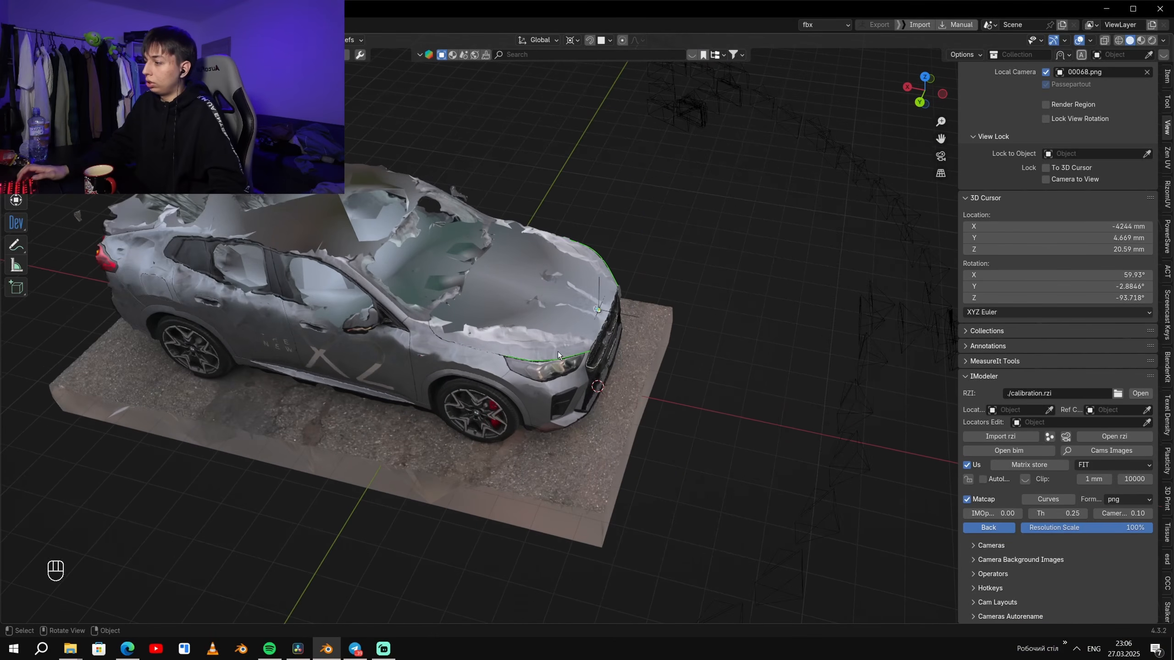
key("Tab")
middle_click_drag(521, 369, 518, 365)
key("z")
left_click_drag(484, 330, 537, 376)
key("z")
middle_click_drag(604, 500, 621, 486)
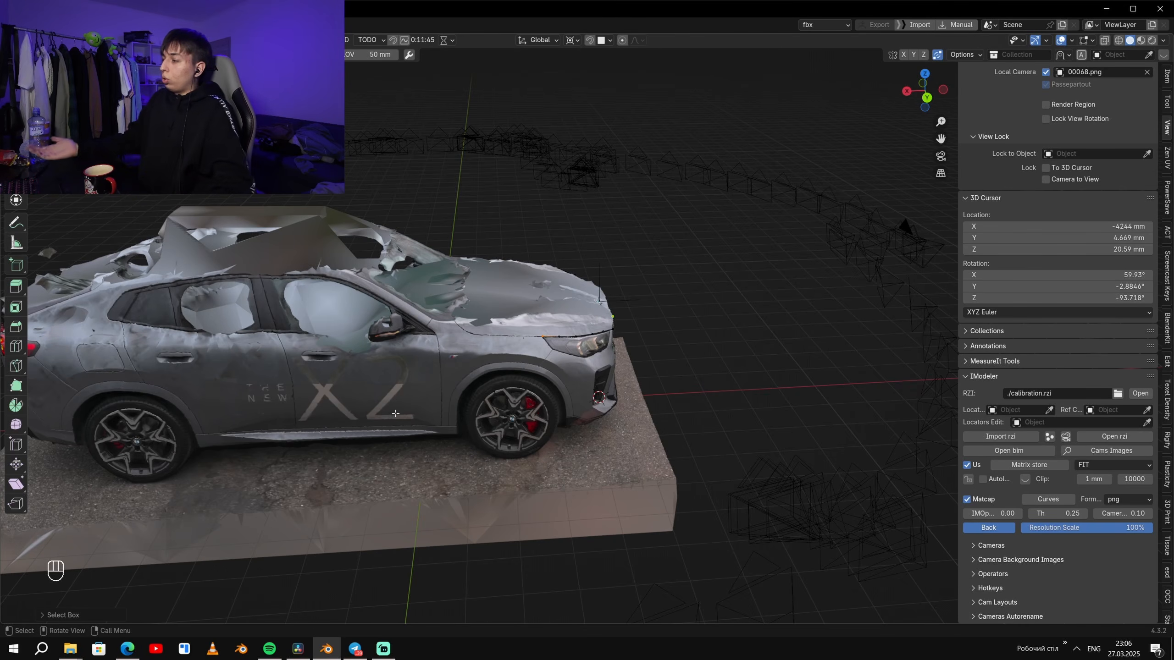
- Return to Object Mode, look through the 00038.png side camera, and set IMOpacity to 0.45 to blend the photo with the model
scroll(462, 405, "down", 4)
key("Tab")
key("ctrl+KP_0")
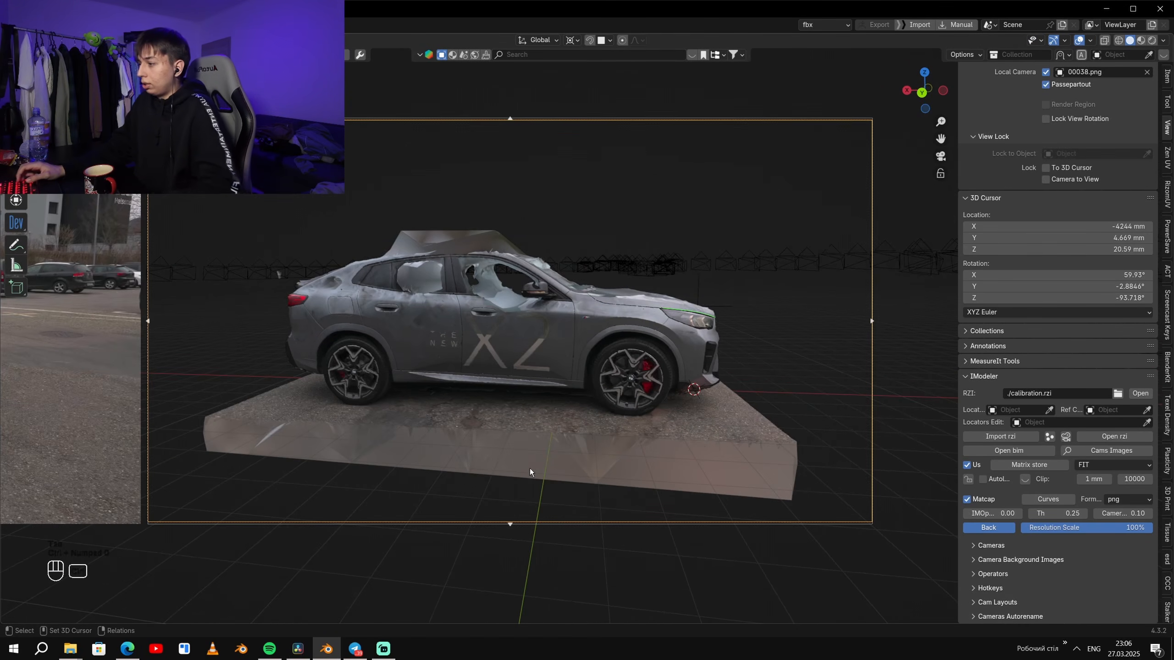
mouse_move(993, 514)
left_mouse_down()
mouse_move(1164, 514)
mouse_move(1007, 518)
left_mouse_up()
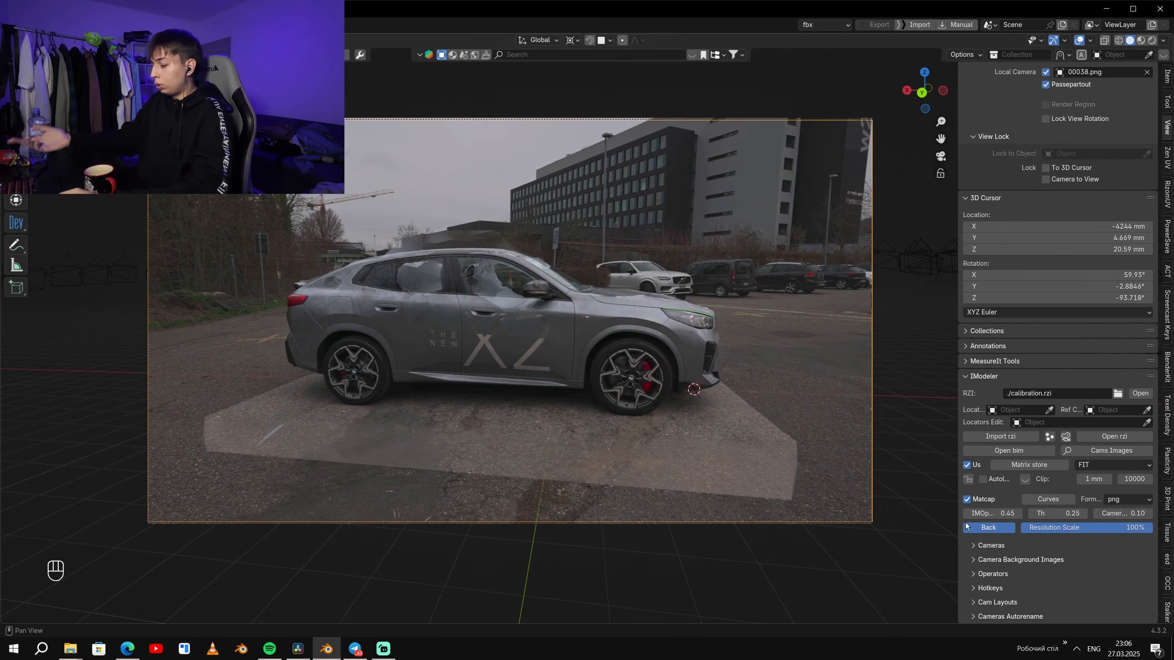
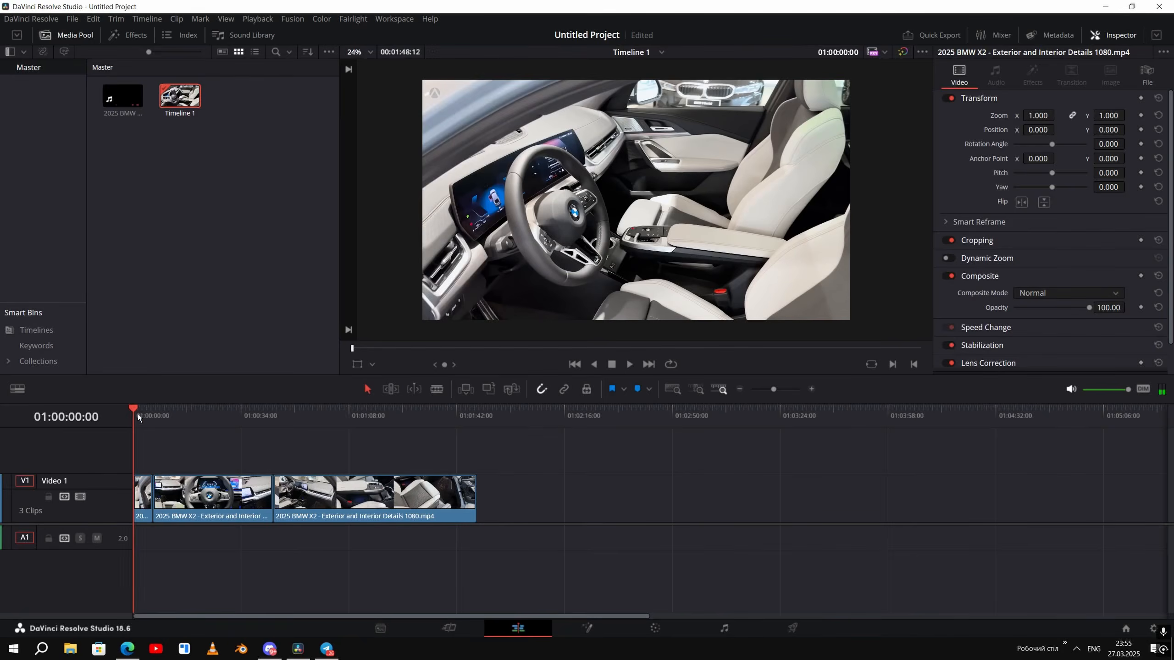
- Switch to DaVinci Resolve, set the render location for the interior timeline to the BMW X2\Interior folder, and open the codec choices
left_click_drag(138, 414, 479, 416)
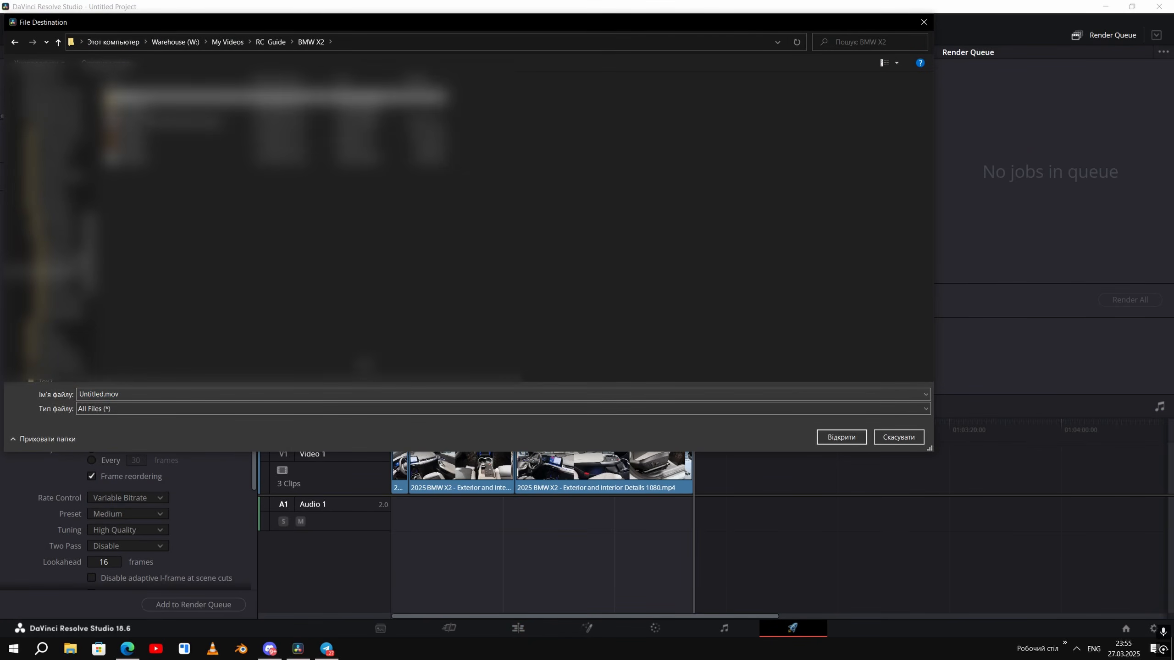
double_click(162, 96)
left_click(841, 437)
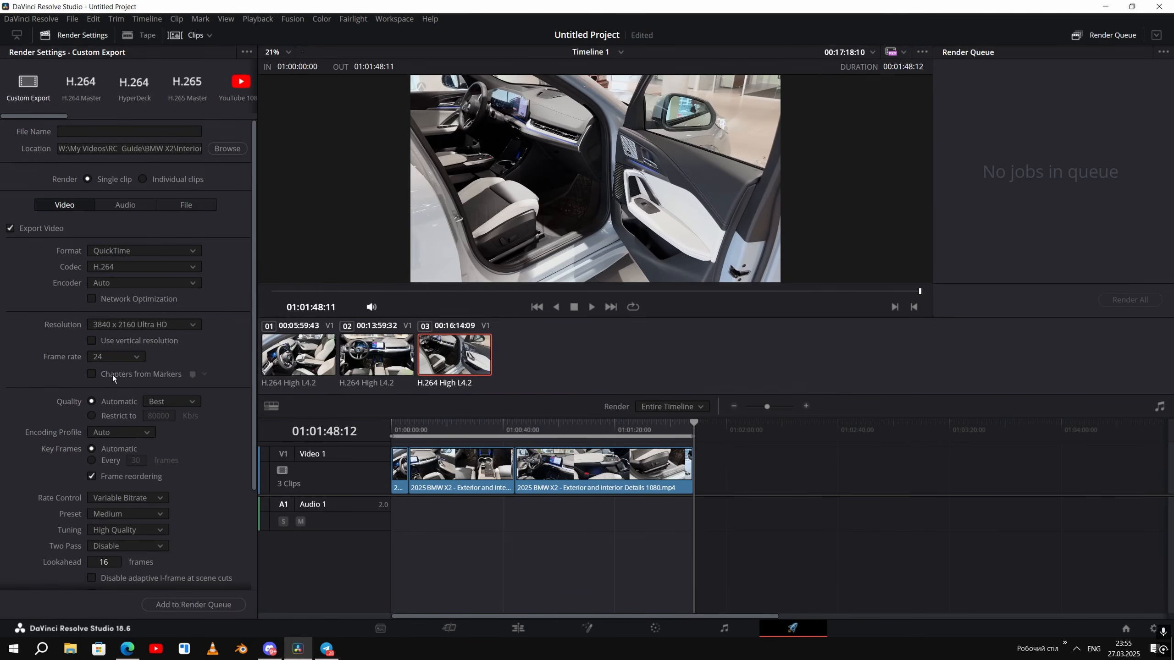
left_click(140, 267)
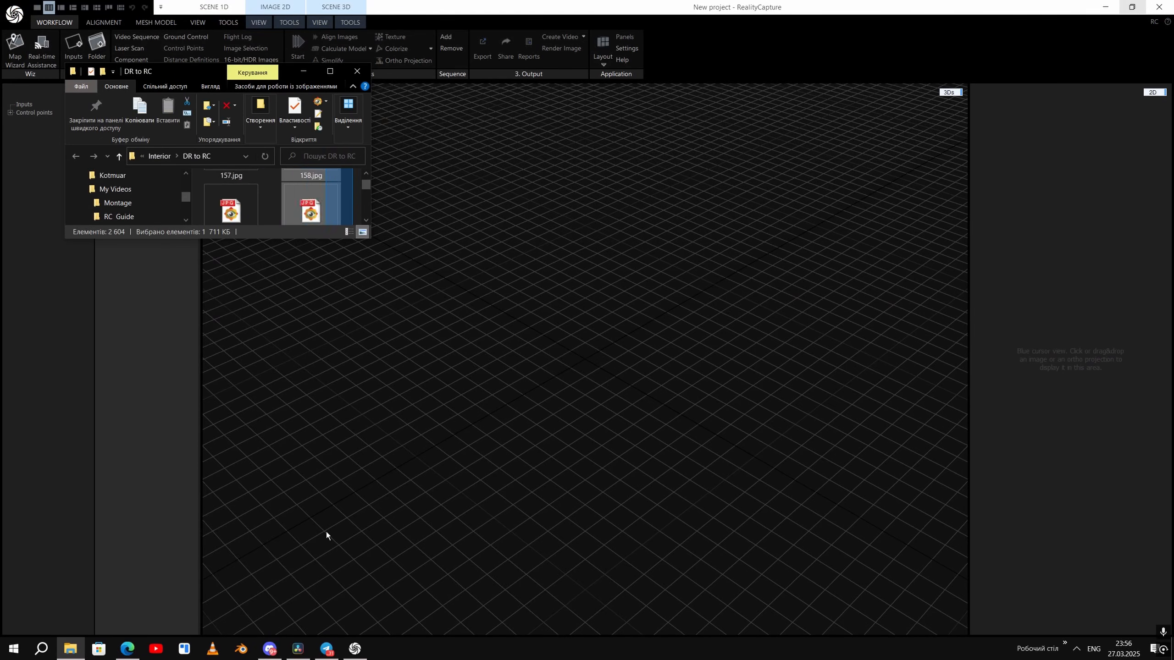
- Enlarge the DR to RC folder window and review the extracted interior frames at full size
left_click_drag(346, 219, 347, 3)
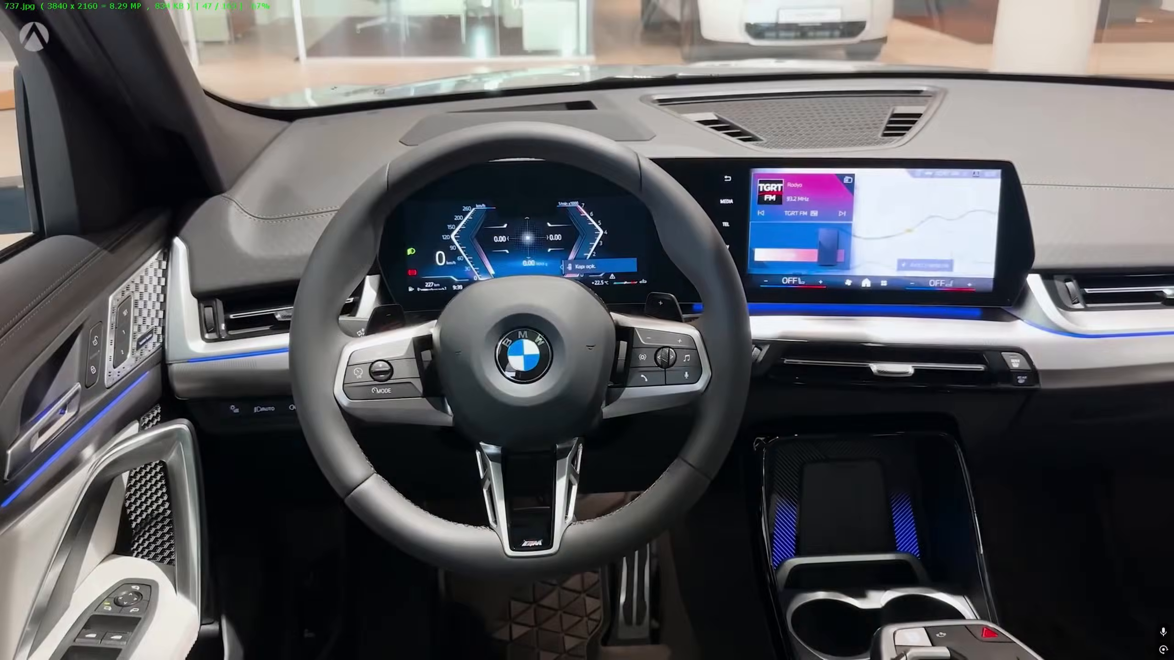
scroll(451, 307, "down", 20)
key("Escape")
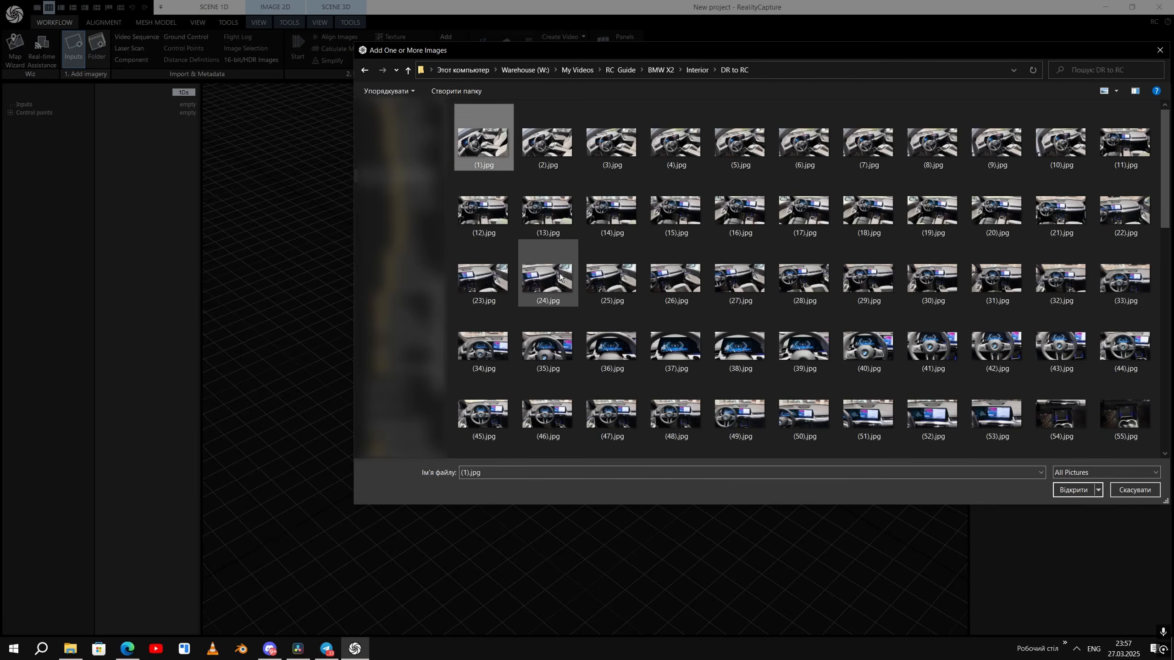
- Import images (1).jpg to (163).jpg from the DR to RC folder into RealityCapture and align them
key("Return")
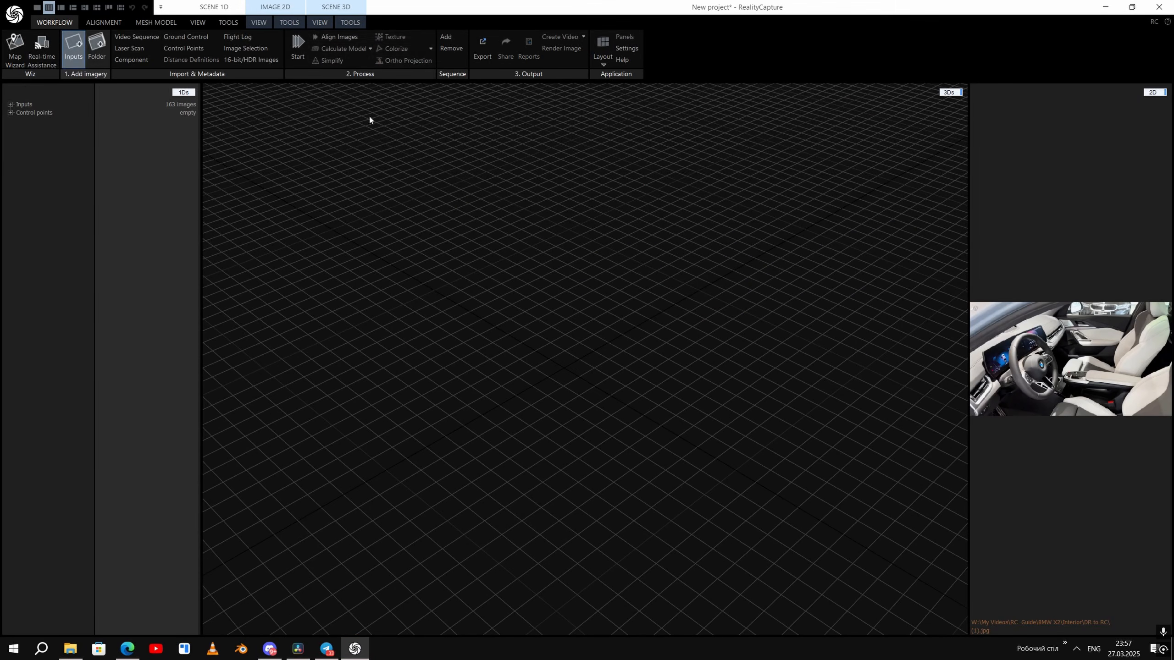
left_click(349, 38)
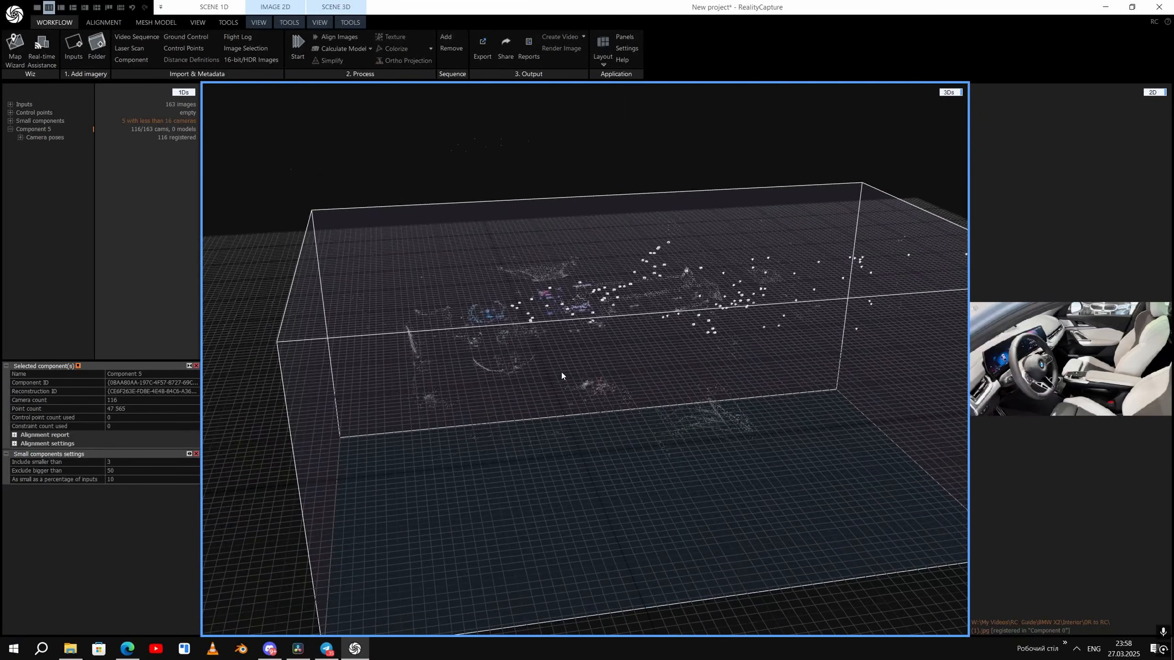
- Inspect the aligned interior point cloud and cameras, and delete the main component
left_click_drag(561, 373, 506, 286)
left_click(153, 23)
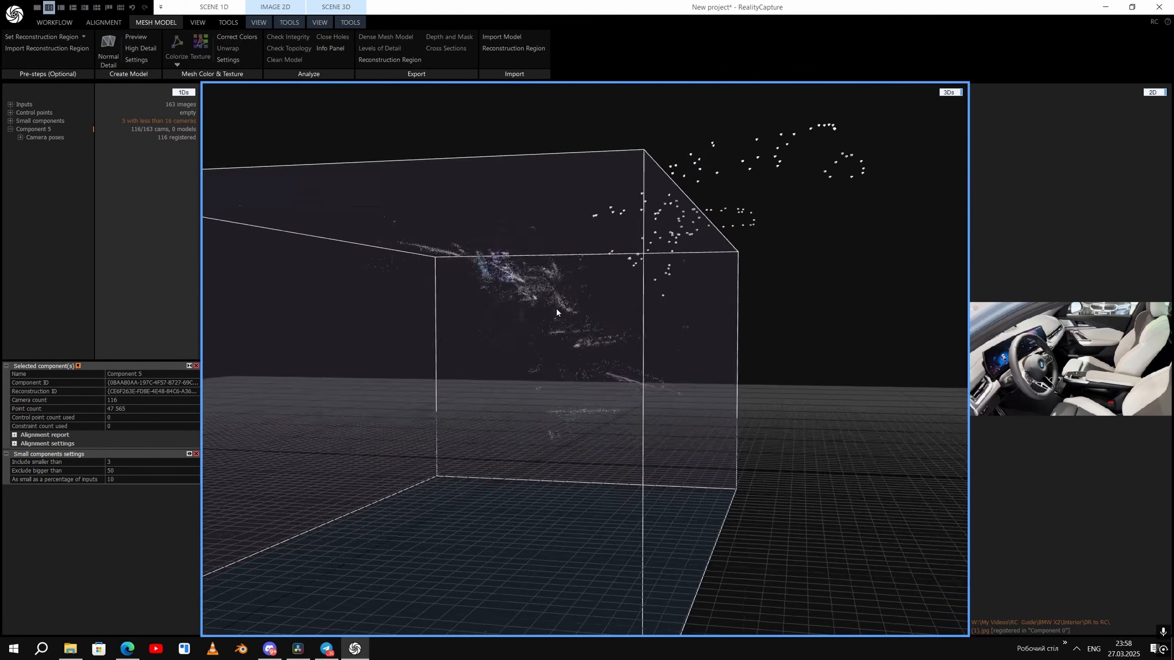
left_click(47, 153)
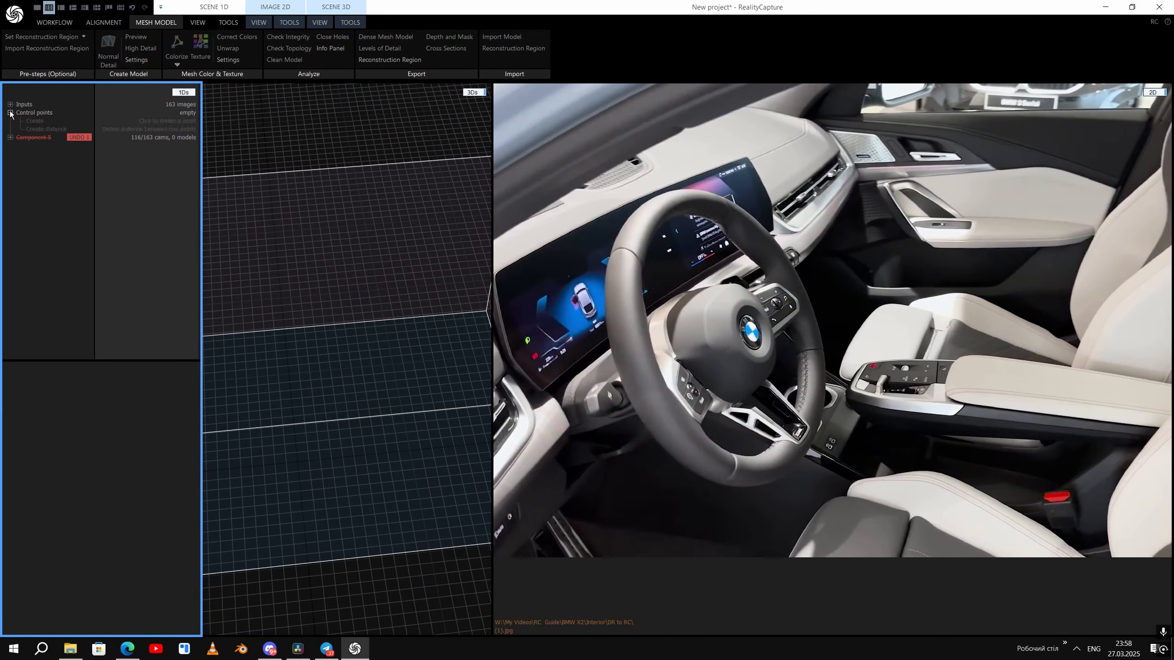
- Add a first control point on the steering wheel's BMW emblem and mark it in several interior photos
scroll(725, 270, "up", 5)
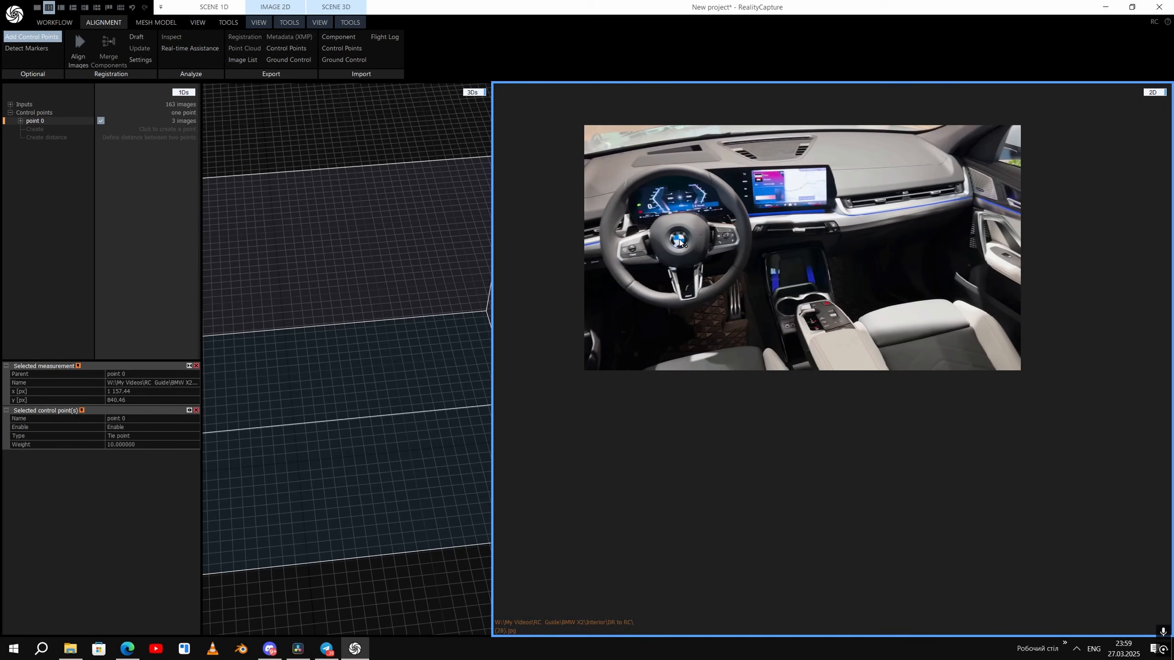
left_click_drag(679, 241, 689, 257)
key("Right")
key("Right")
key("Right")
key("Right")
key("Right")
left_click_drag(749, 293, 751, 290)
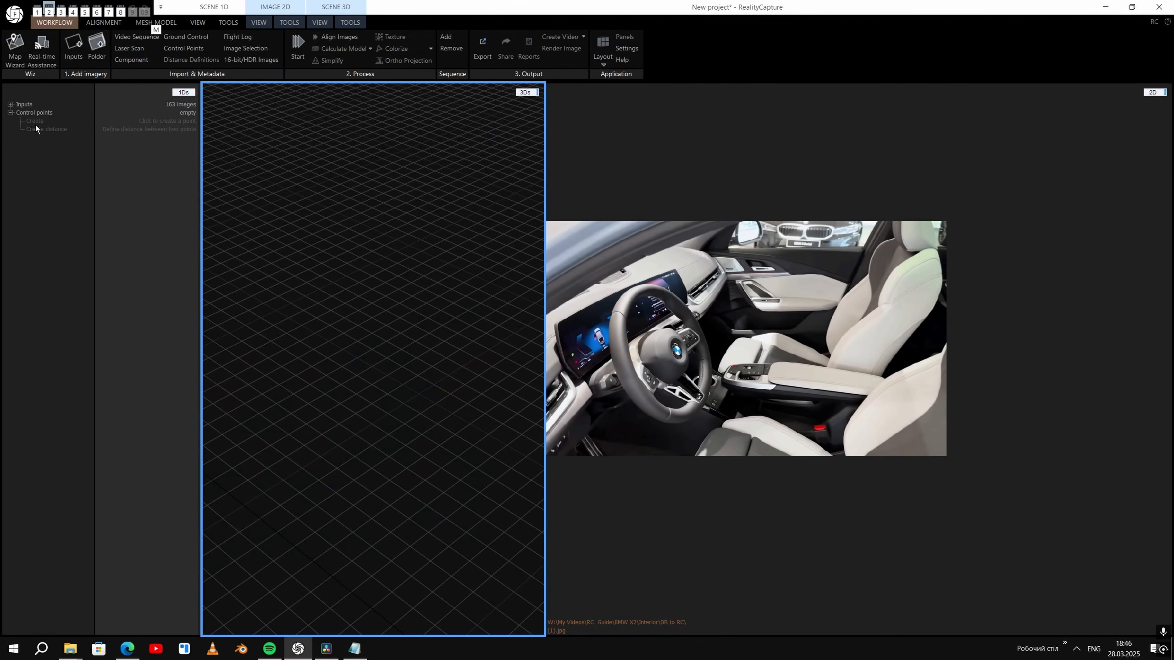
- Create point 0 and place it at the centre of the BMW steering-wheel emblem in image (1).jpg
left_click(34, 121)
left_click(35, 121)
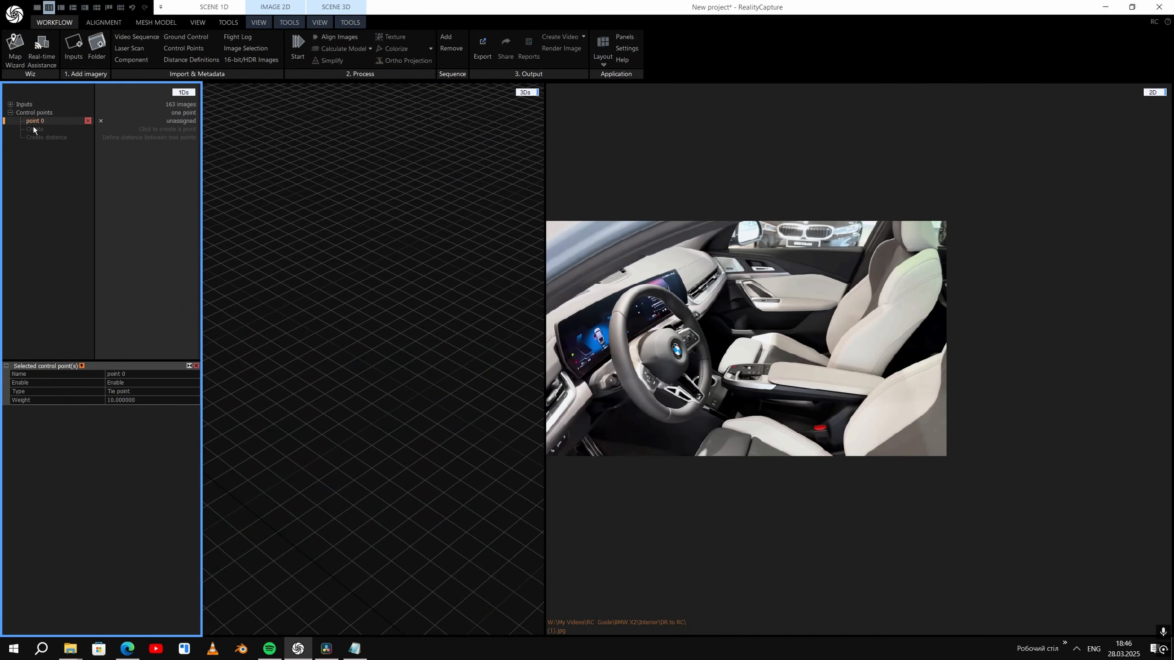
scroll(712, 375, "up", 5)
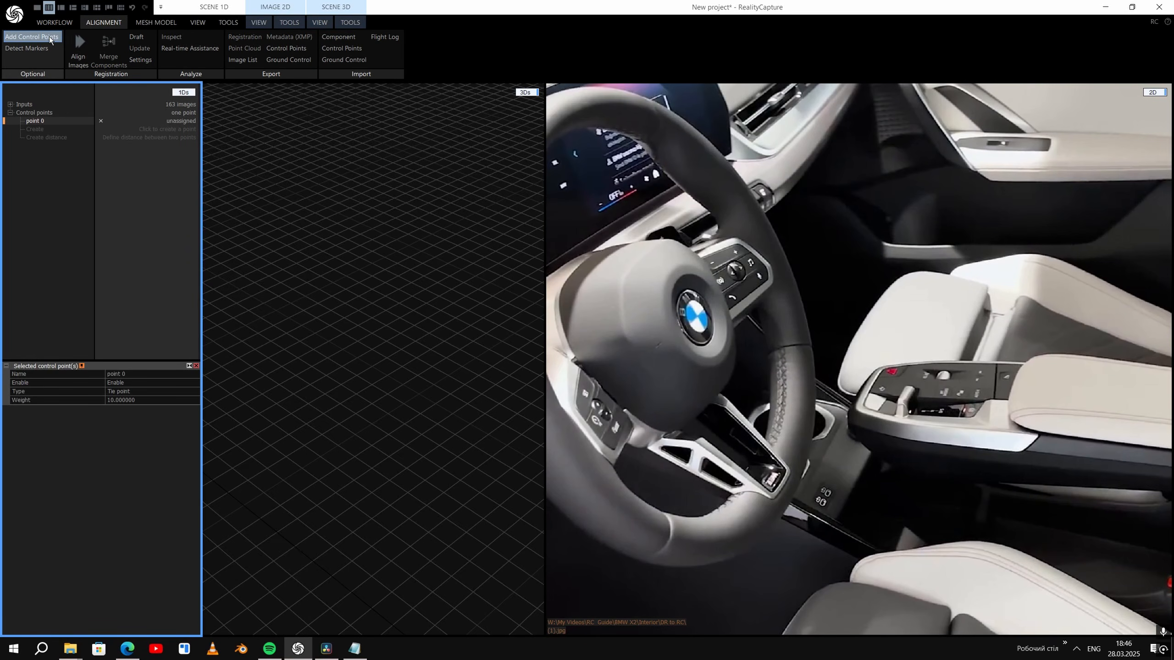
left_click(50, 37)
left_click_drag(694, 314, 711, 335)
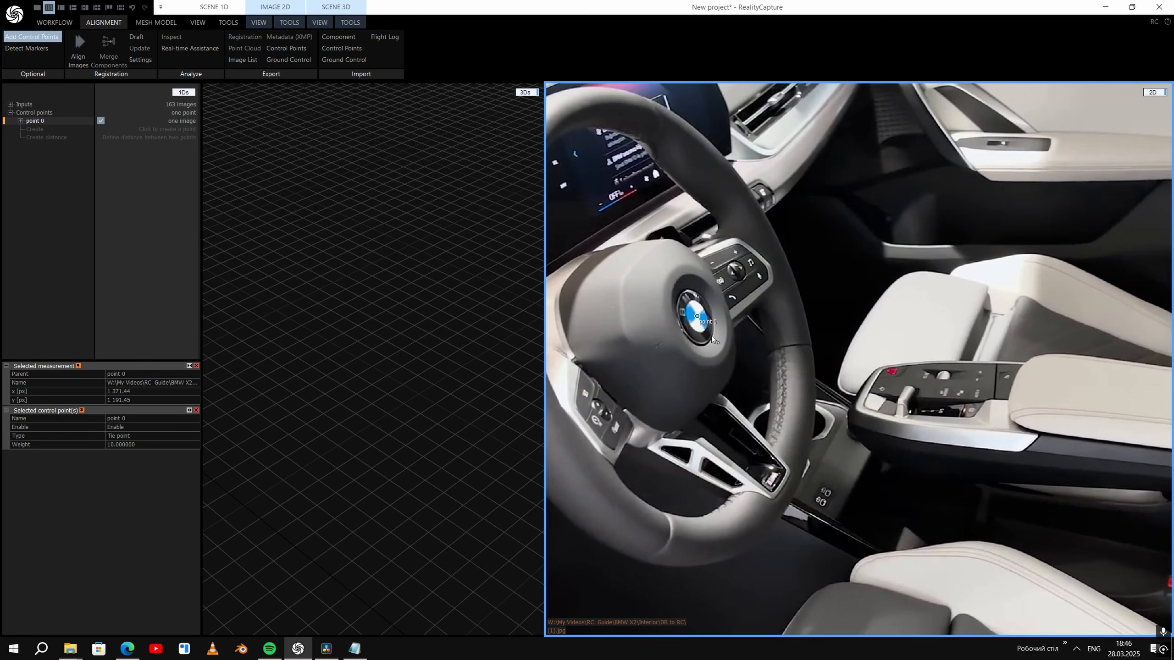
- Skip ahead a few images at a time and place point 0 on the BMW emblem in two further photos
key("Right")
key("Right")
key("Right")
key("Right")
key("Right")
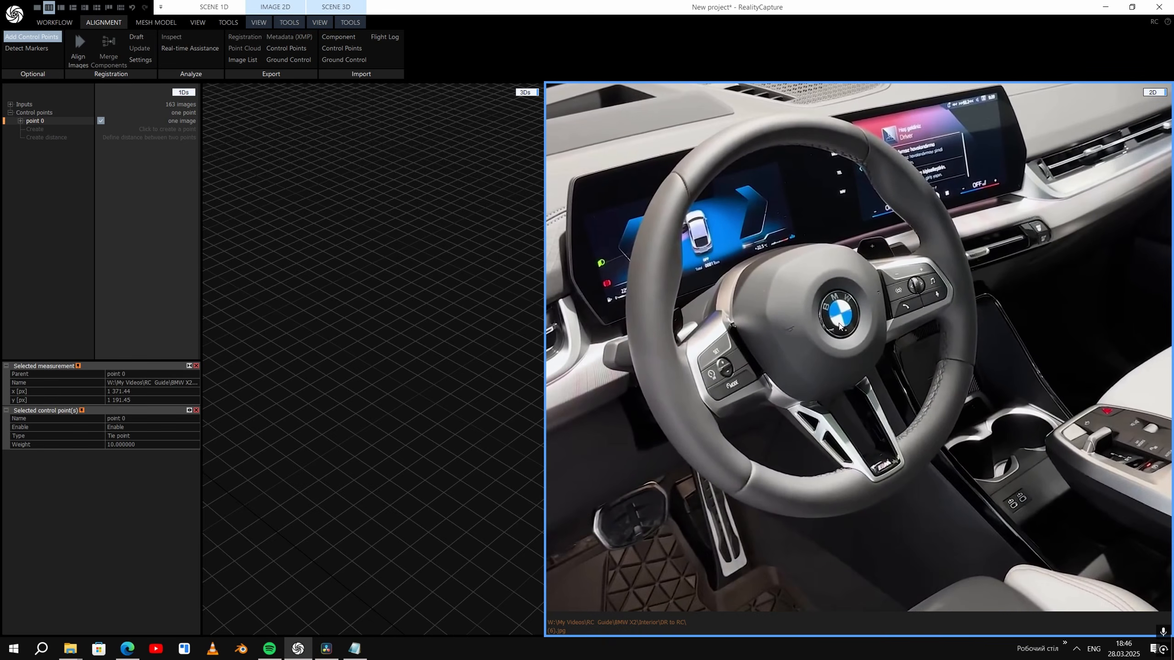
left_click_drag(830, 309, 913, 378)
key("Right")
key("Right")
key("Right")
key("Right")
key("Right")
key("Right")
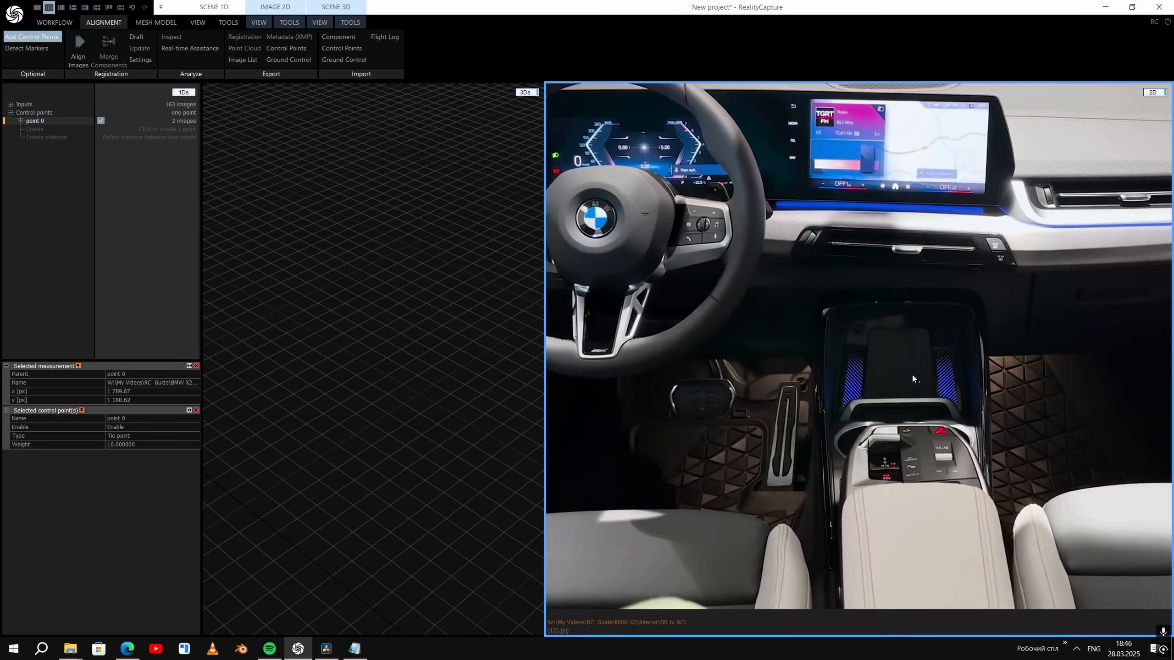
left_click_drag(596, 218, 858, 360)
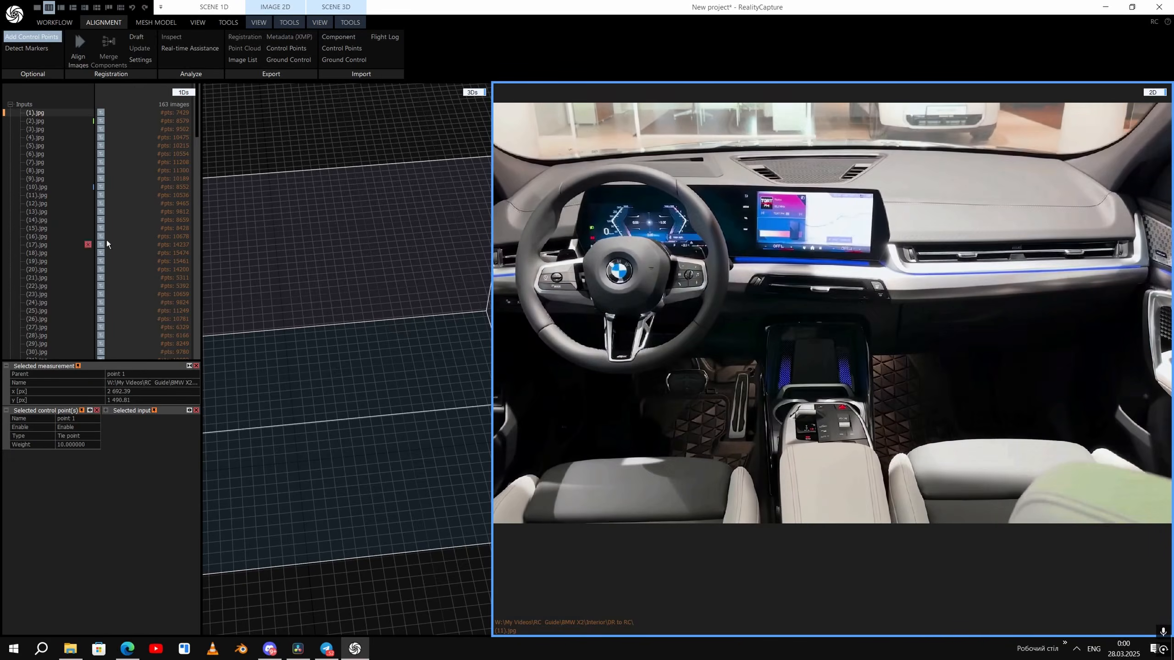
- Go through the images marked for points 0 and 1, and place point 2 on the MAX defrost button in image (69).jpg
left_click(21, 129)
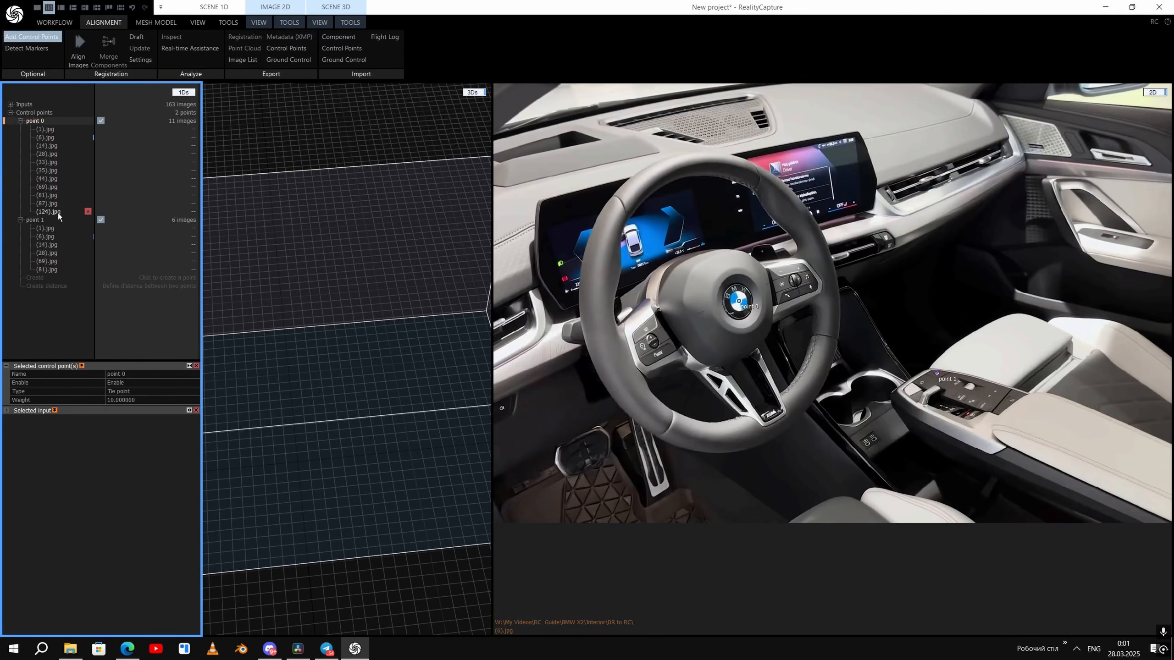
left_click(51, 212)
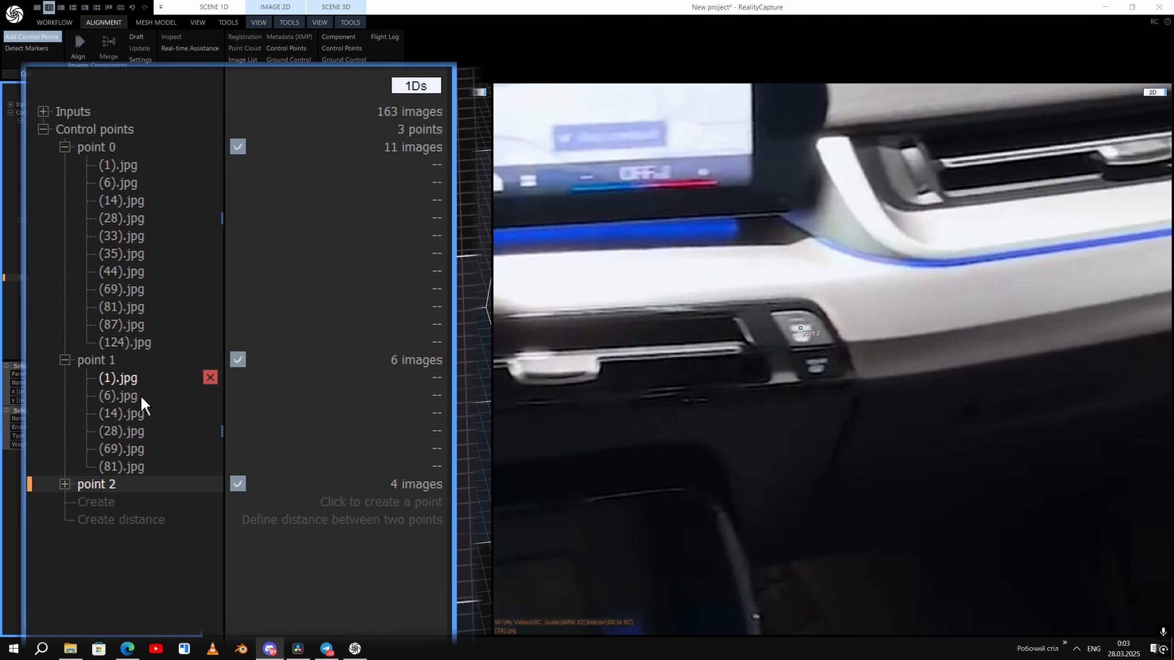
left_click(65, 484)
left_click(148, 449)
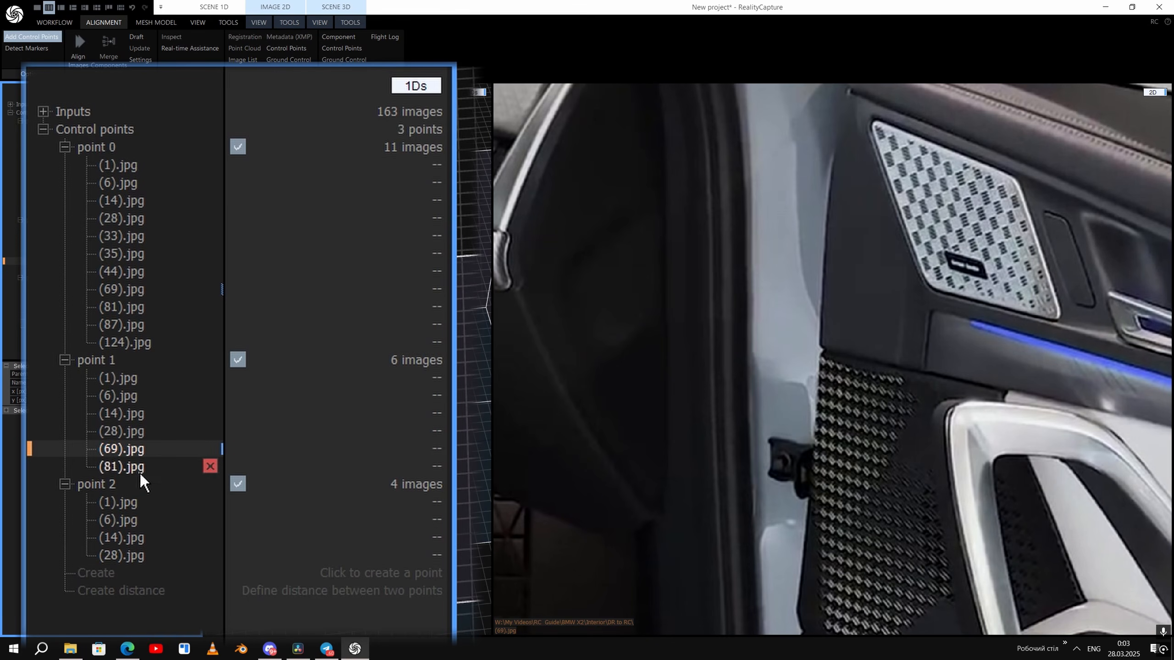
scroll(858, 324, "down", 5)
scroll(605, 264, "up", 6)
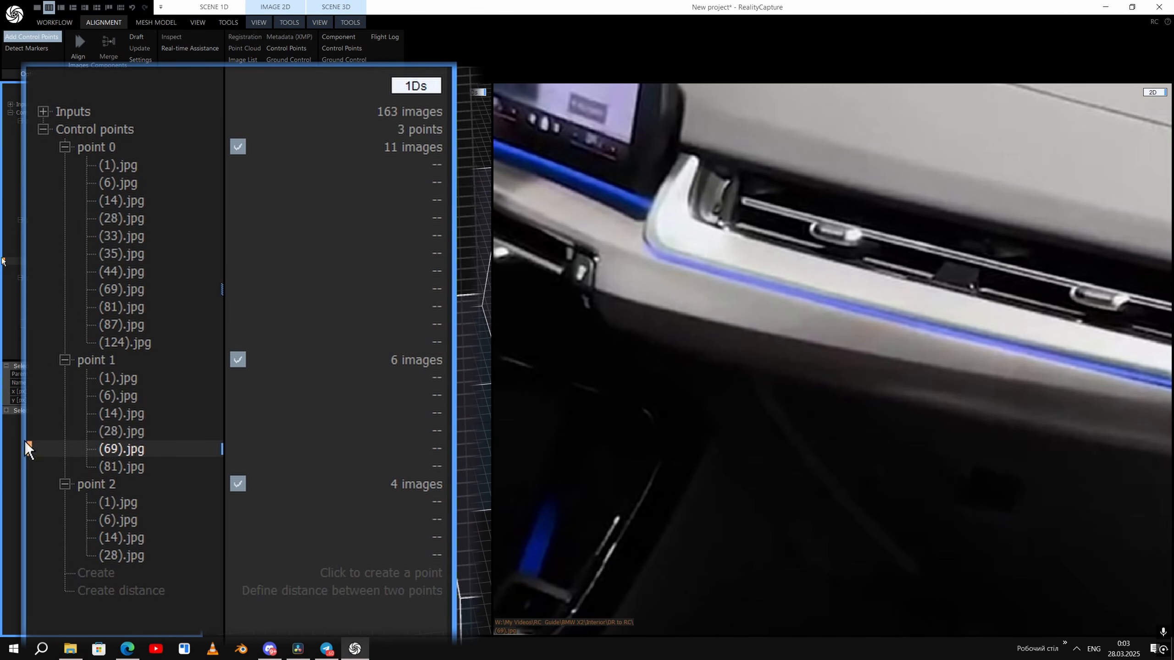
left_click_drag(581, 274, 582, 276)
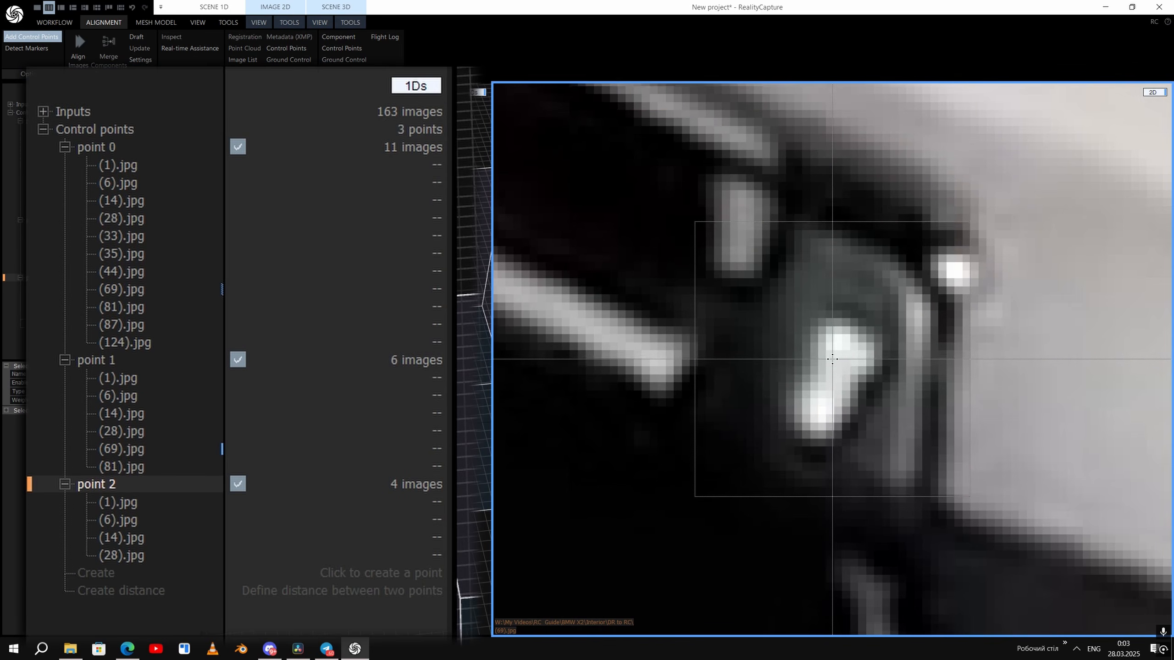
scroll(674, 307, "down", 5)
scroll(642, 309, "up", 2)
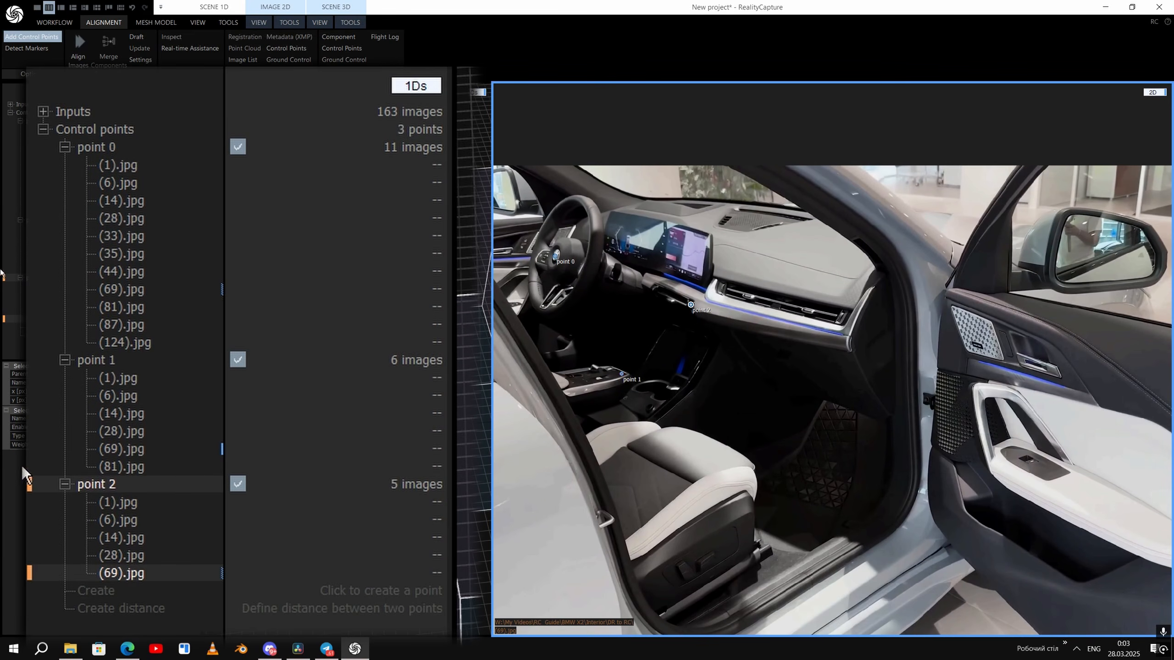
- Place point 2 on the MAX defrost button in images (87).jpg and (124).jpg
left_click(121, 325)
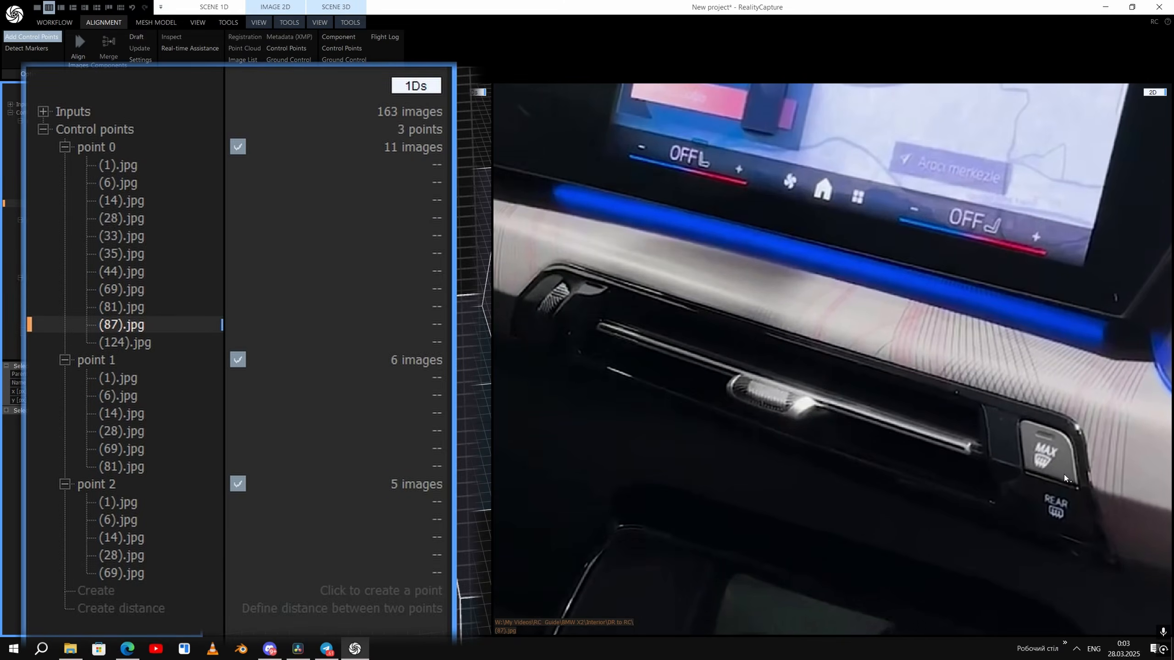
left_click_drag(1042, 449, 1044, 445)
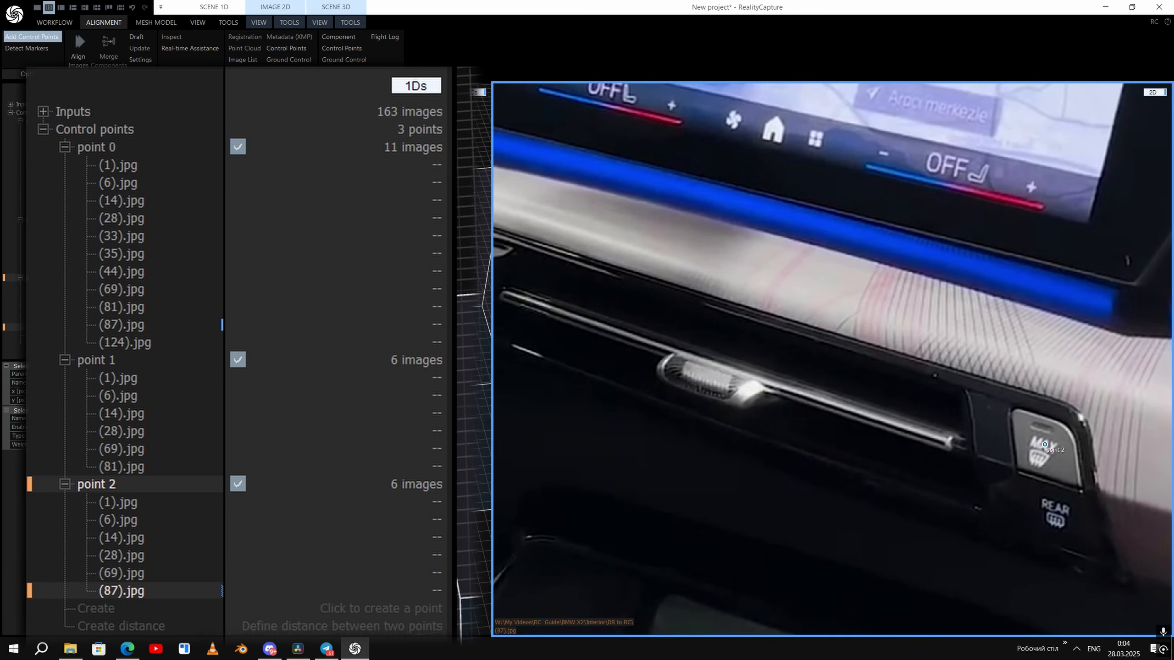
left_click(138, 471)
left_click(130, 340)
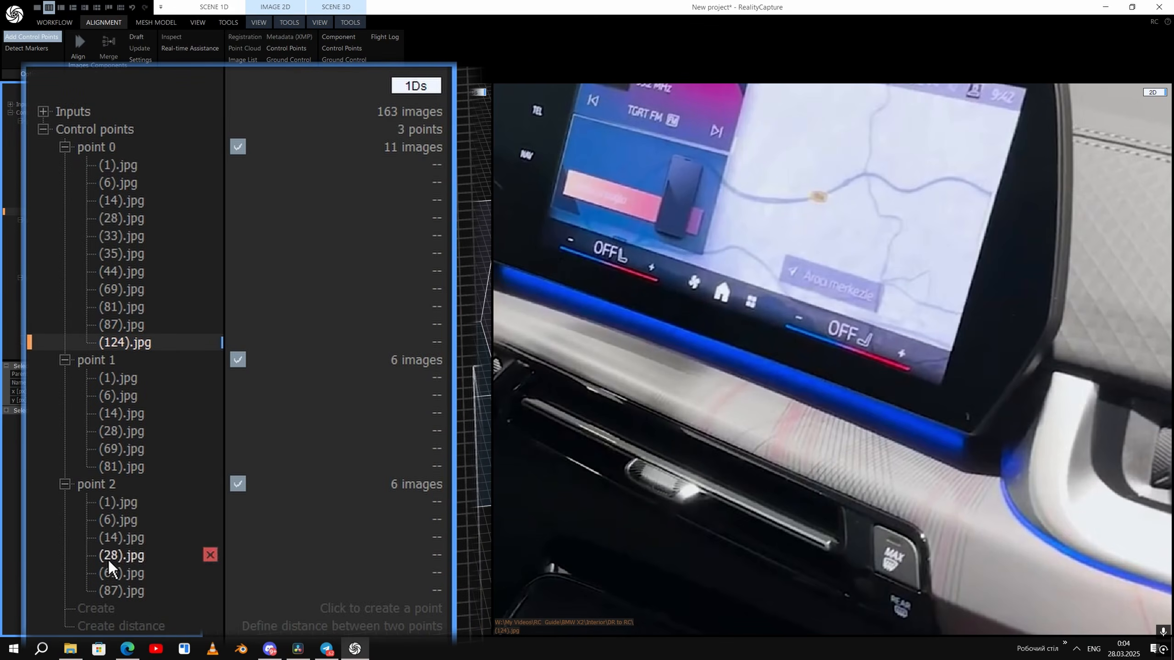
left_click(123, 500)
left_click(127, 342)
left_click_drag(893, 553, 895, 553)
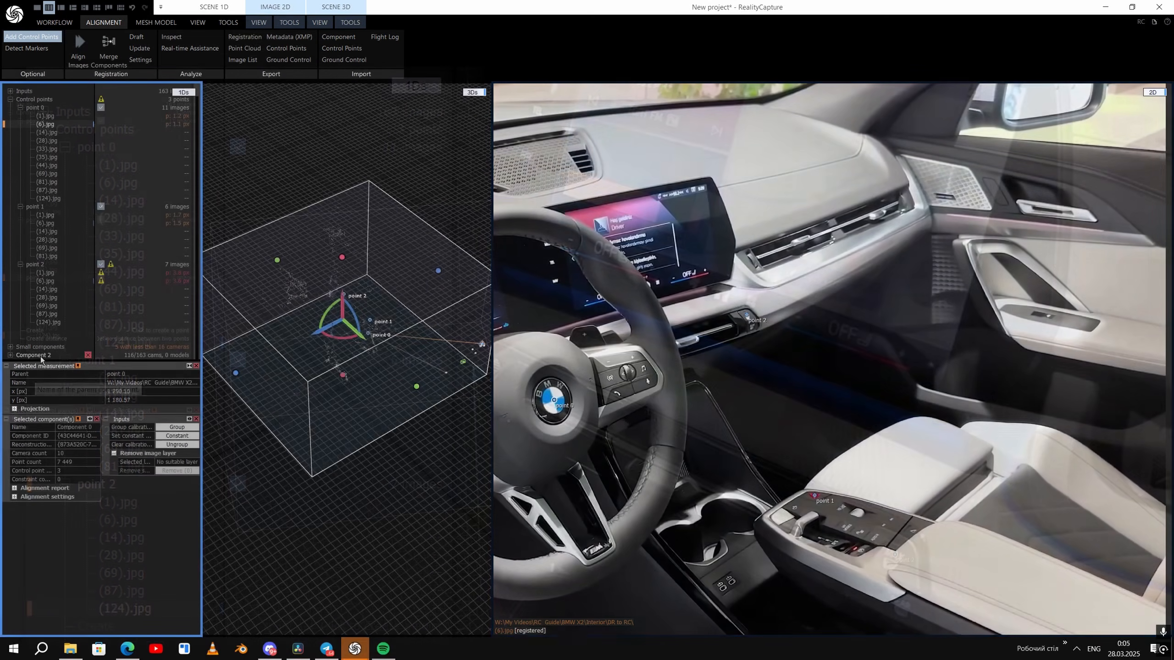
- Examine the control points' reprojection errors in the new alignment, viewing image (14).jpg and selecting point 0
scroll(41, 358, "down", 3)
left_click(52, 333)
scroll(52, 324, "up", 5)
left_click(46, 244)
left_click(42, 121)
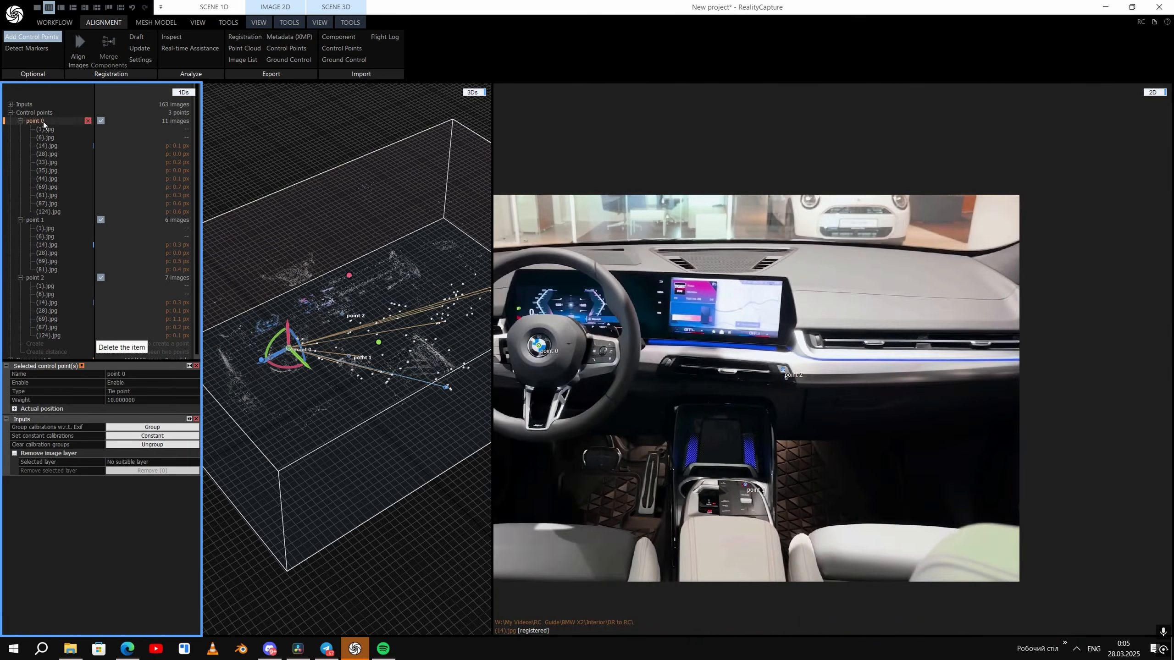
- Place point 1 on the red hazard button in further images and point 3 on the infotainment screen's corner in image (12).jpg
left_click_drag(832, 358, 833, 358)
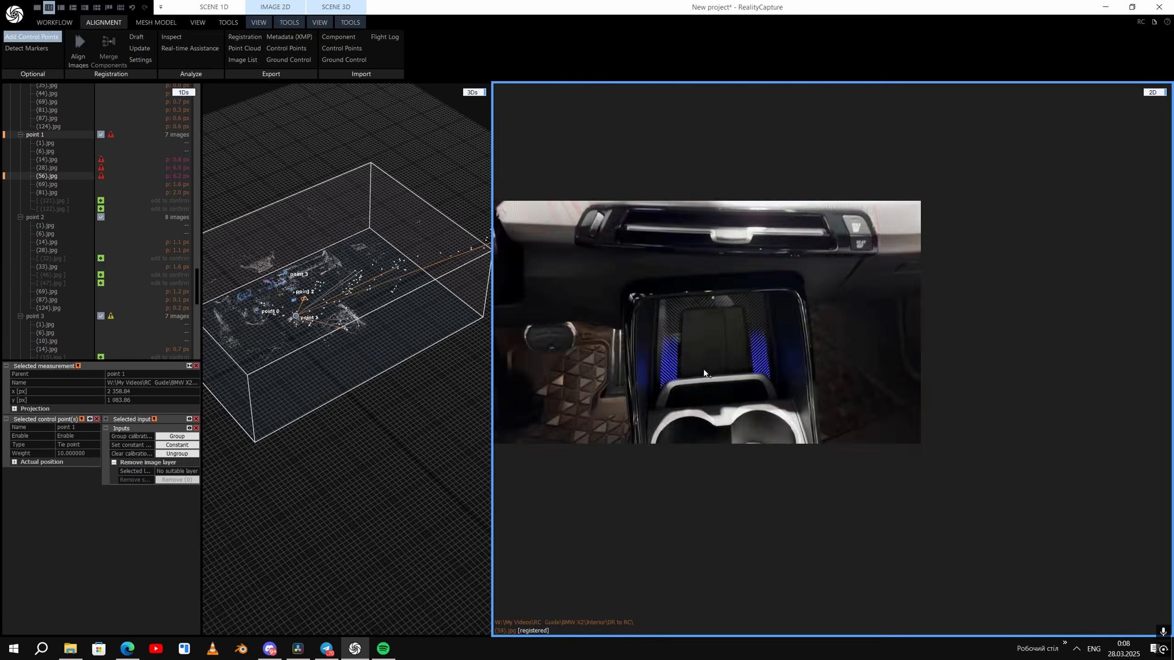
left_click(831, 359)
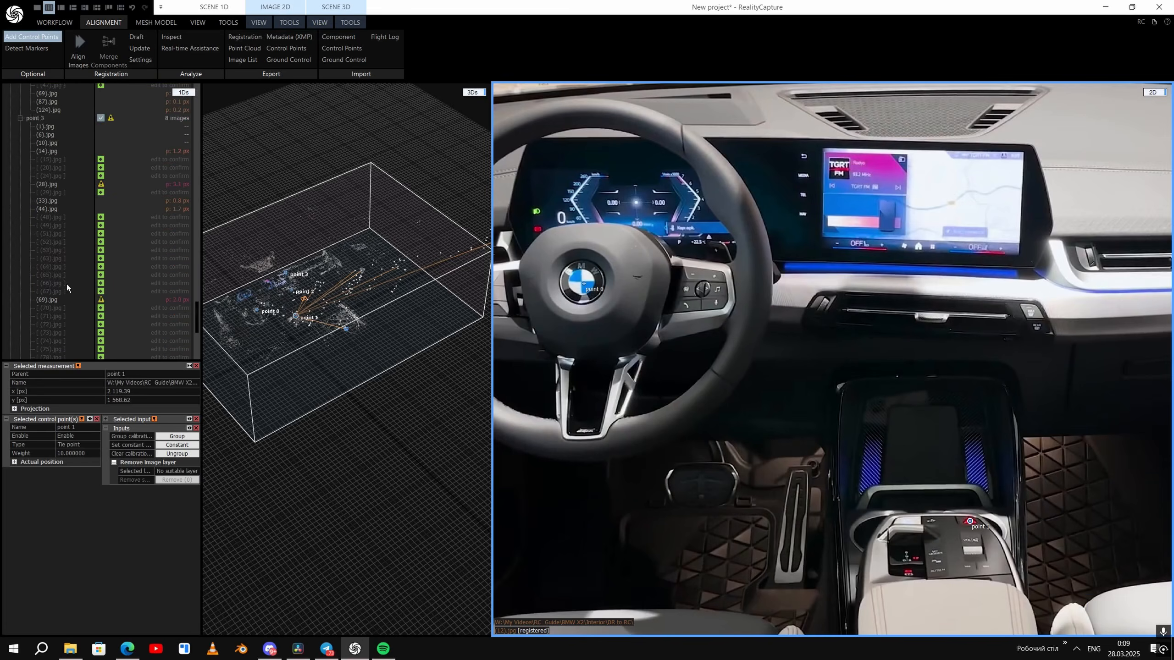
left_click(831, 359)
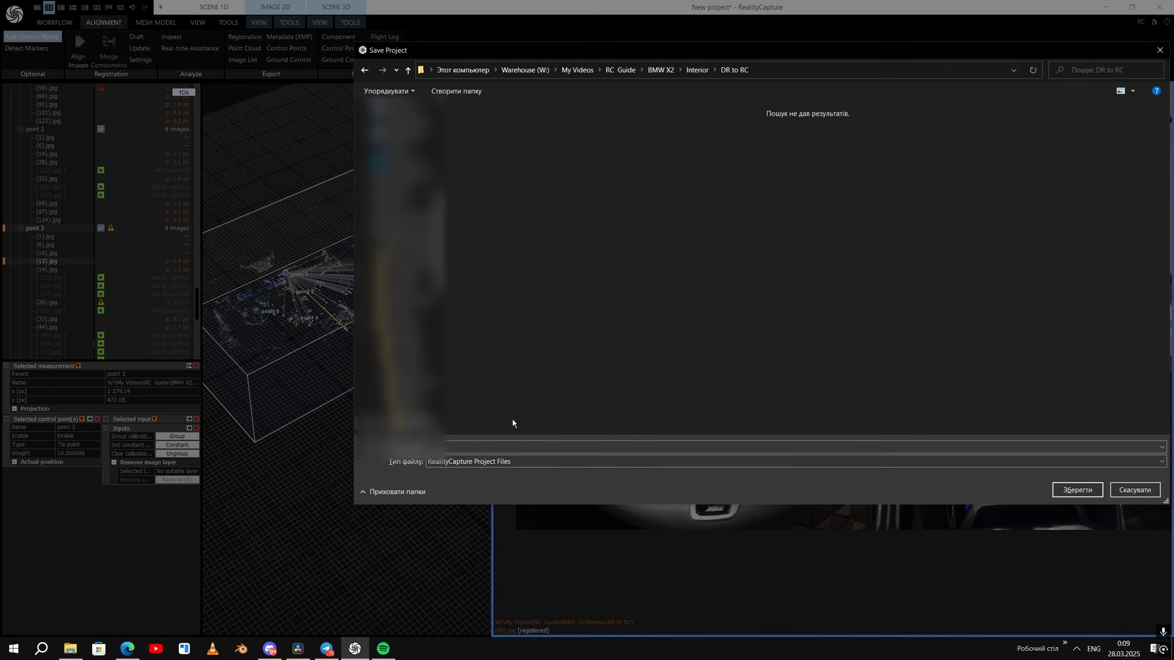
- Save the project as x2_int in the DR to RC folder and delete Component 2
key("Return")
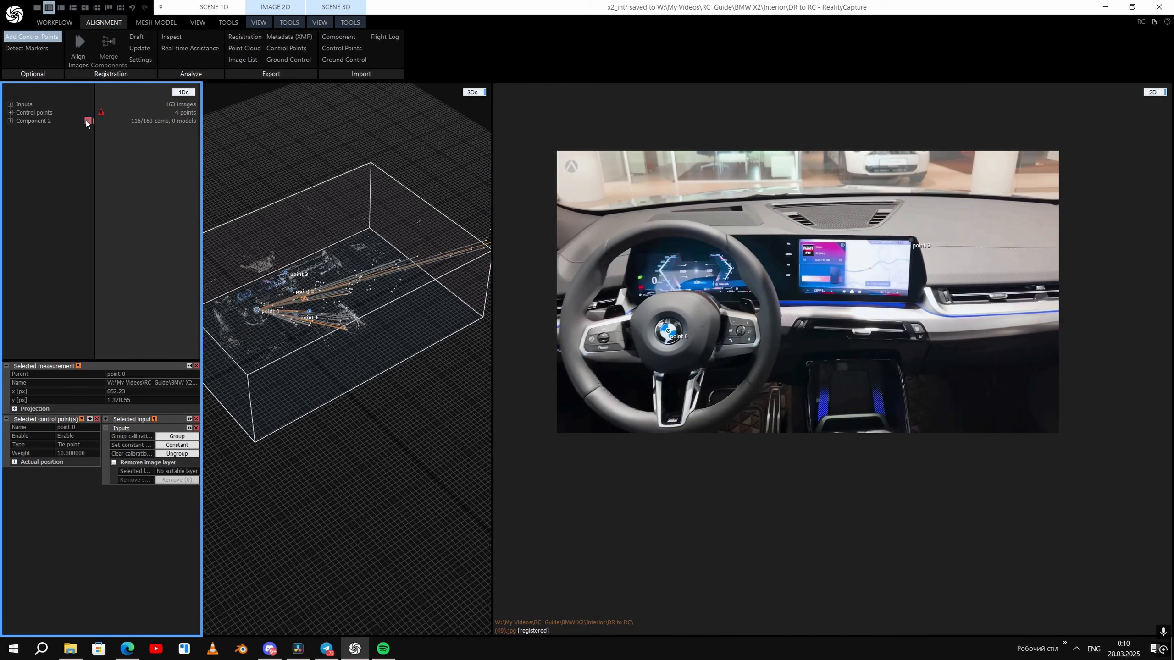
left_click(86, 121)
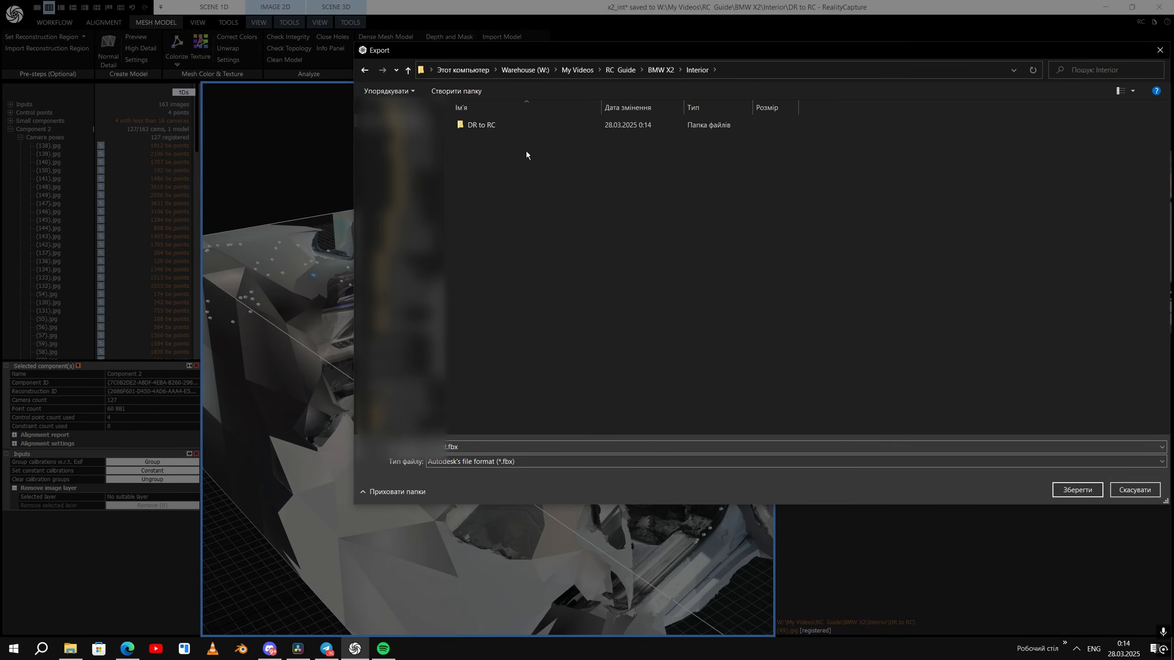
- Export the reconstructed interior model as an FBX file into the BMW X2\Interior folder
key("Return")
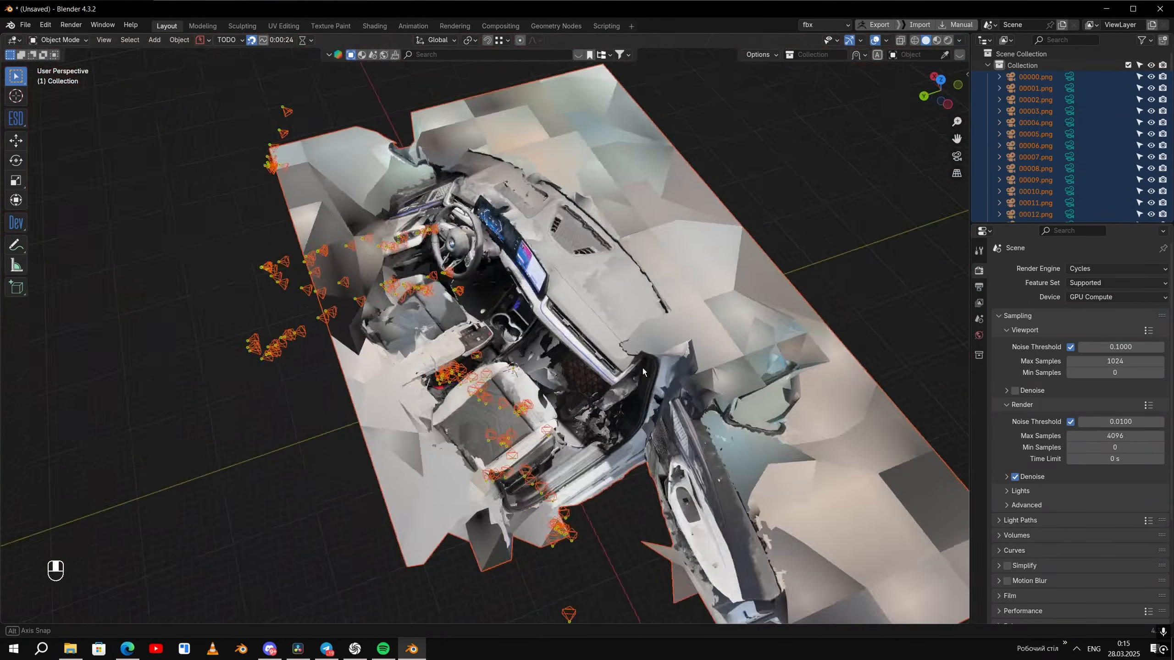
- Switch to Blender and look through two of the imported interior cameras in turn, ending on 00024.png
middle_click_drag(462, 351, 531, 407)
scroll(531, 407, "down", 5)
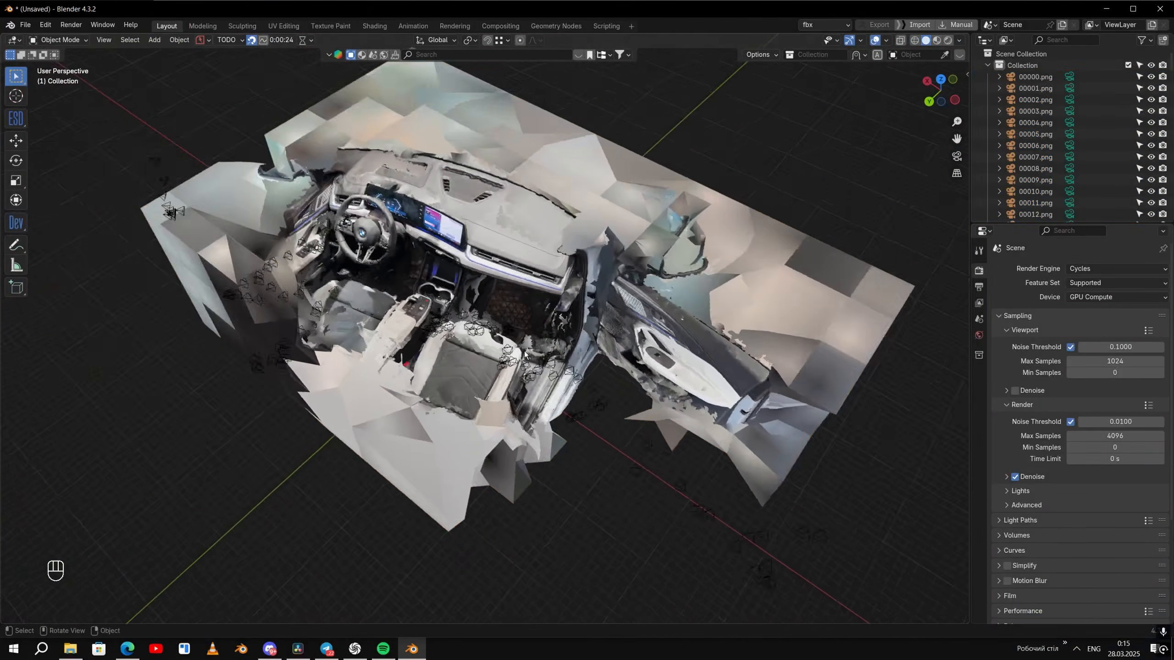
left_click(545, 366)
key("ctrl+KP_0")
middle_click_drag(545, 365, 557, 375)
left_click(558, 375)
key("ctrl+KP_0")
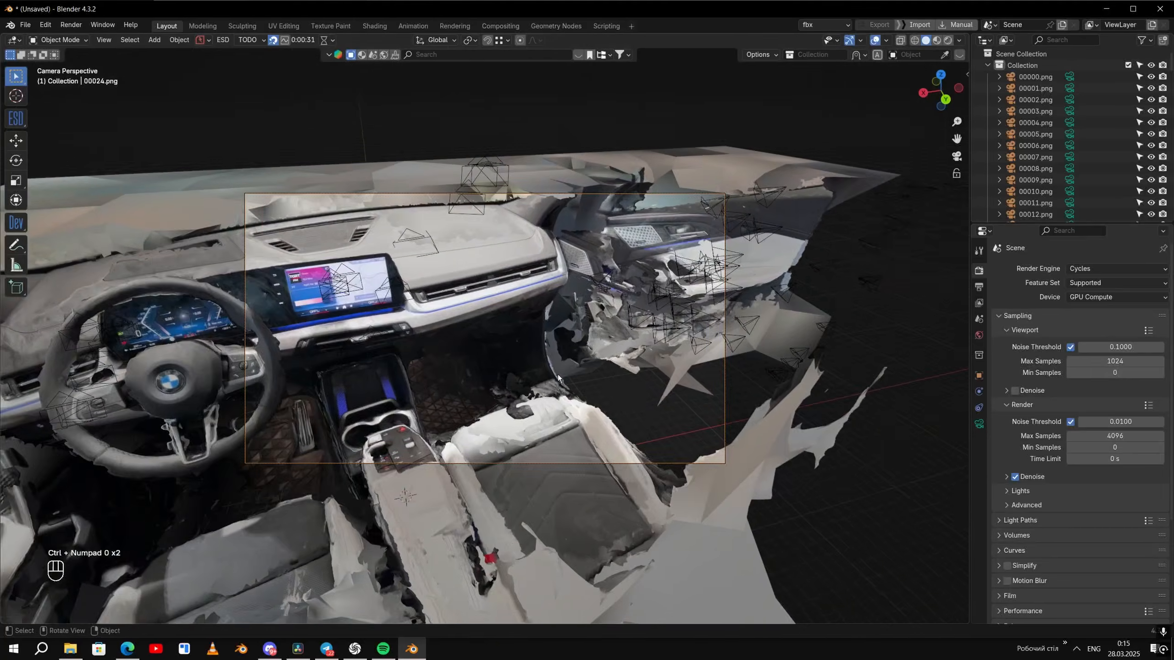